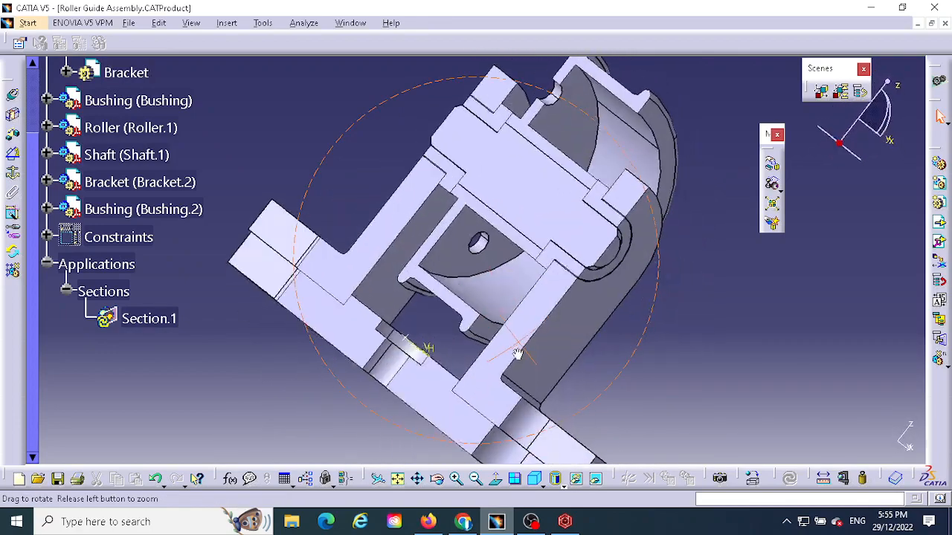
Step: Inspect the sectioned roller guide assembly and hide Section.1 to show the whole model
middle_drag(732, 317, 625, 178)
middle_drag(420, 306, 610, 319)
middle_drag(659, 260, 576, 297)
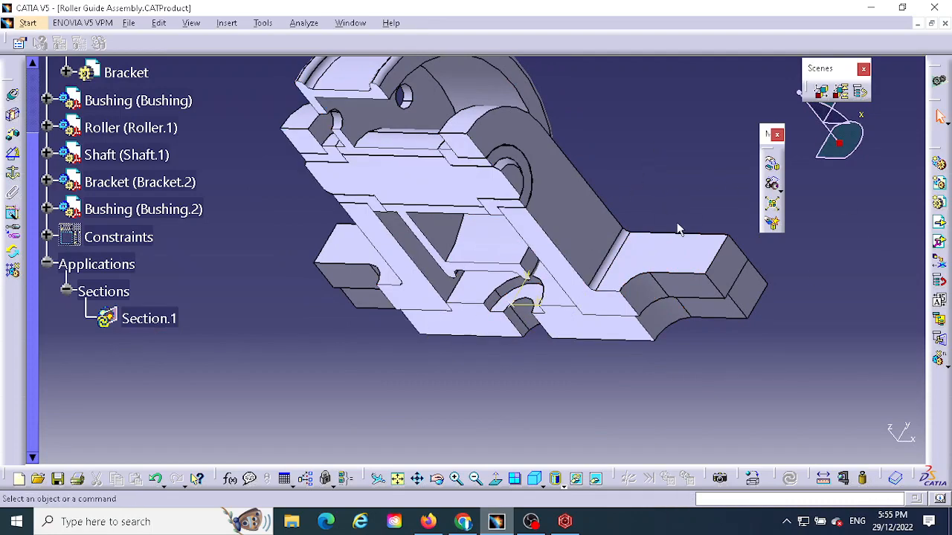
middle_drag(409, 344, 446, 178)
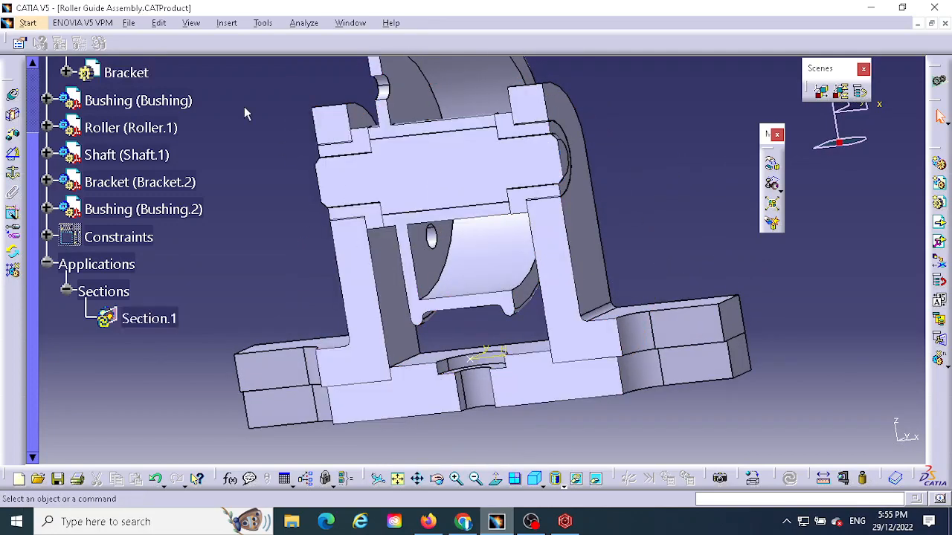
right_click(140, 318)
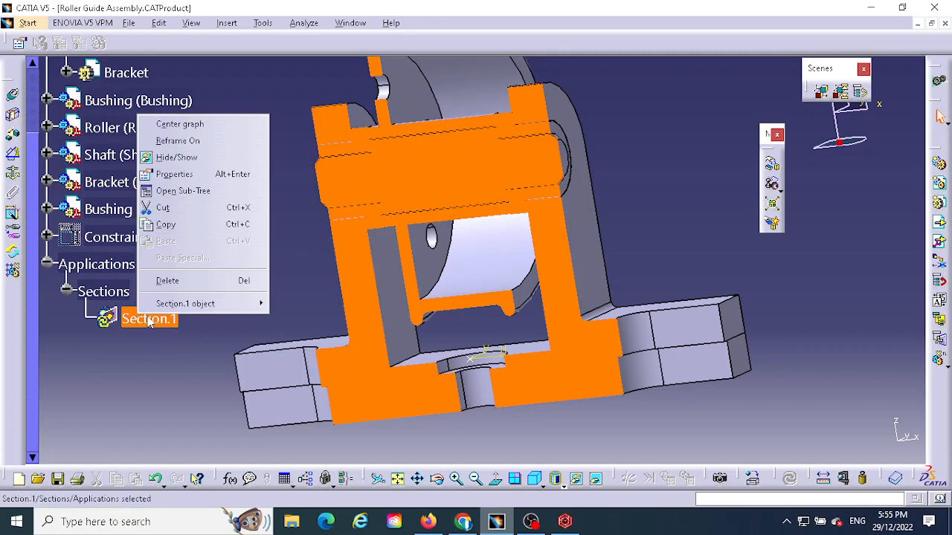
click(177, 156)
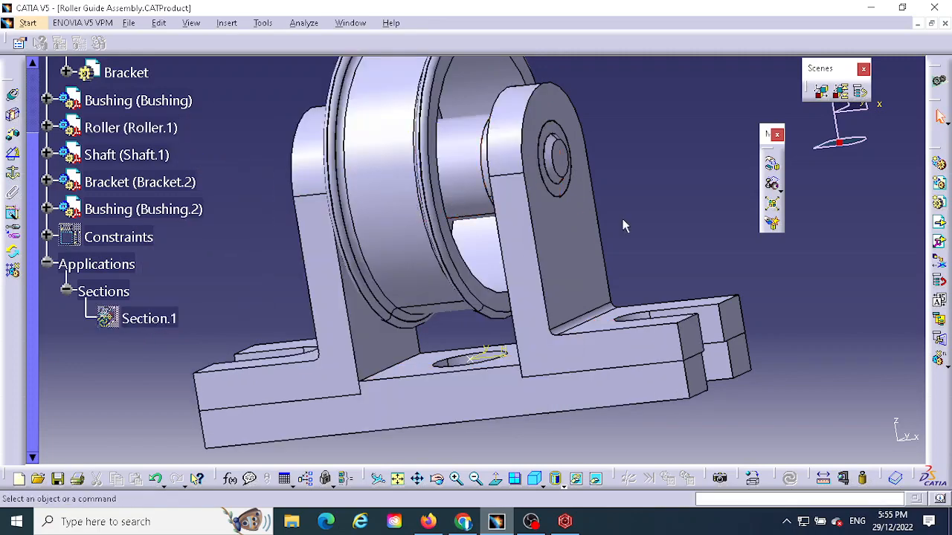
Step: Apply a 3D explode at all levels to the assembly, with the Base as the fixed product
middle_drag(623, 218, 668, 297)
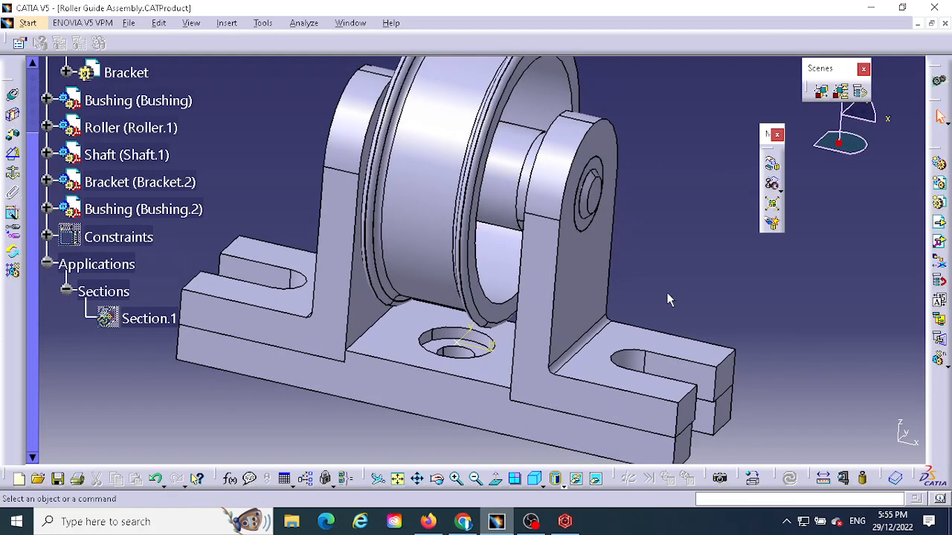
middle_drag(647, 276, 658, 306)
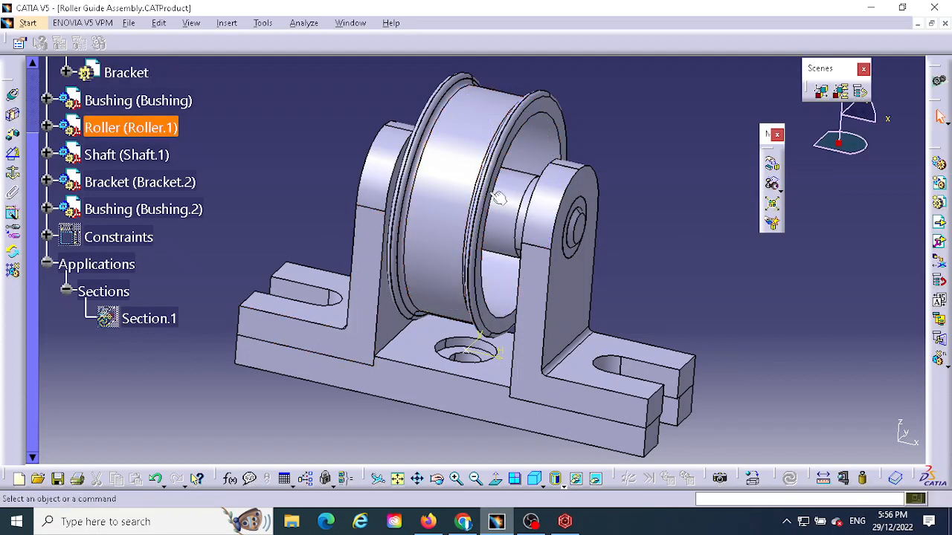
click(773, 206)
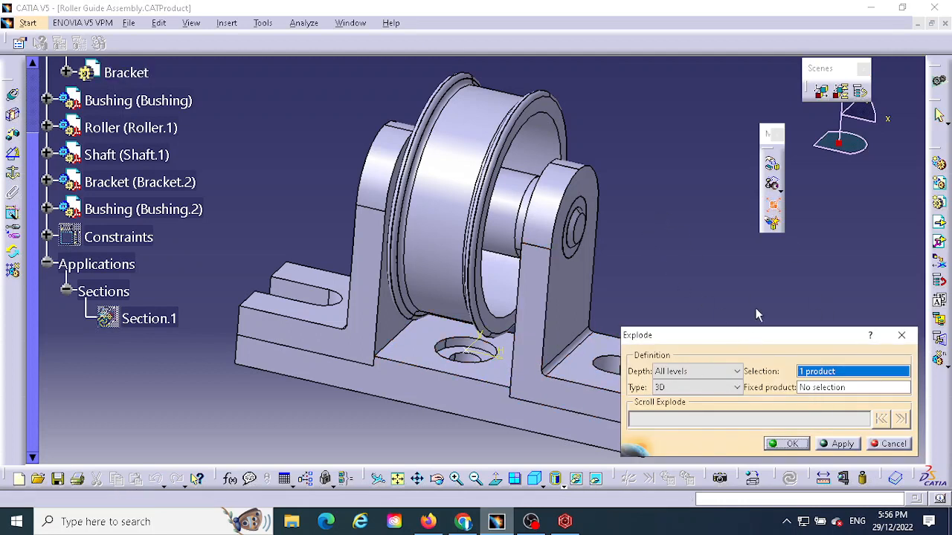
click(821, 388)
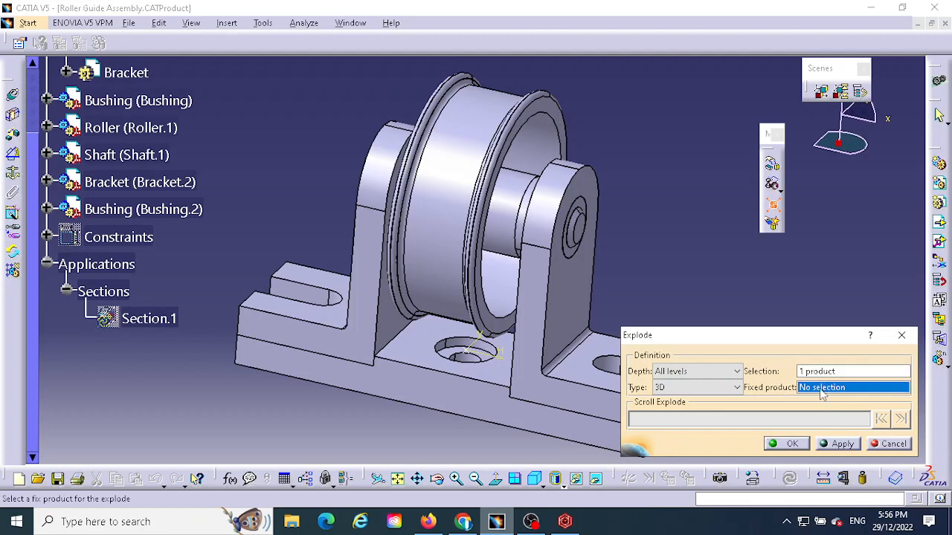
click(461, 408)
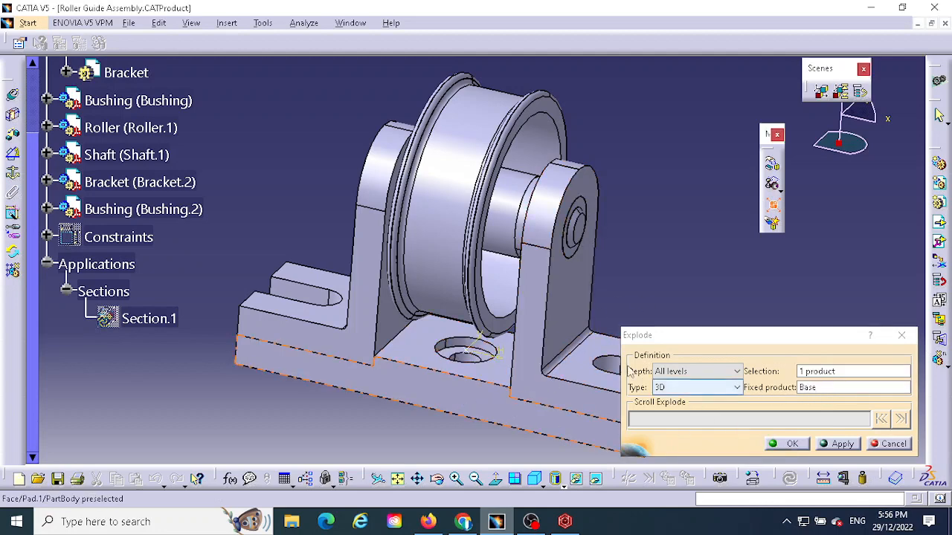
click(842, 443)
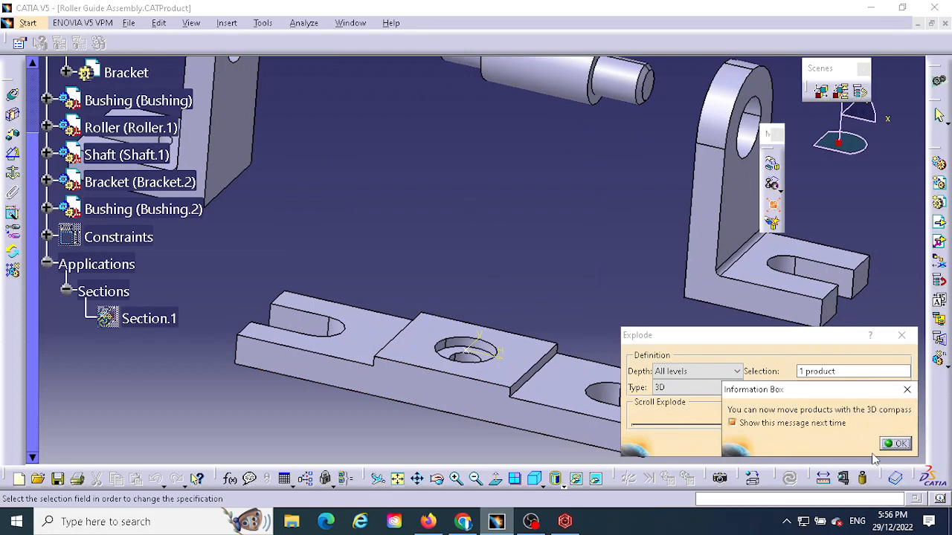
click(899, 444)
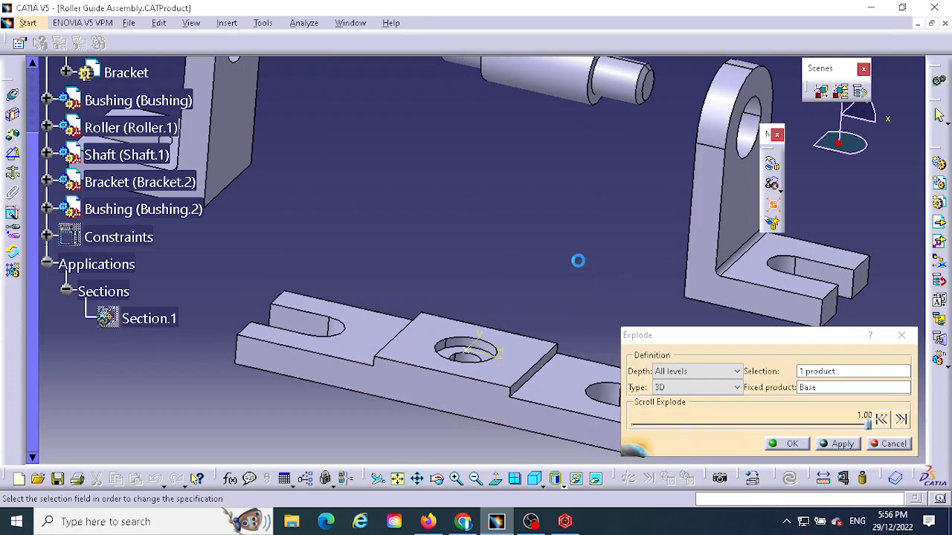
Step: Lower both exploded brackets with the 3D compass so they stand at either end of the Base
middle_drag(503, 199, 462, 325)
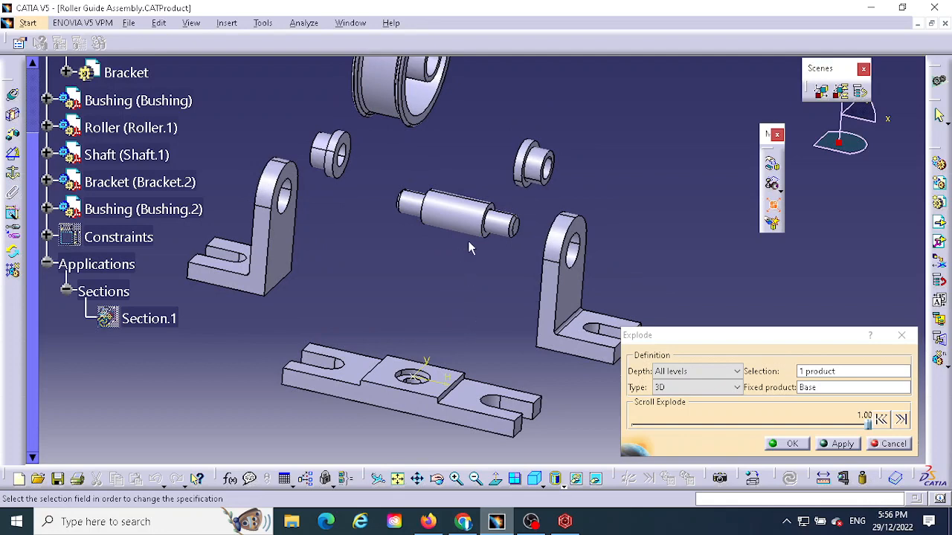
middle_drag(482, 285, 457, 265)
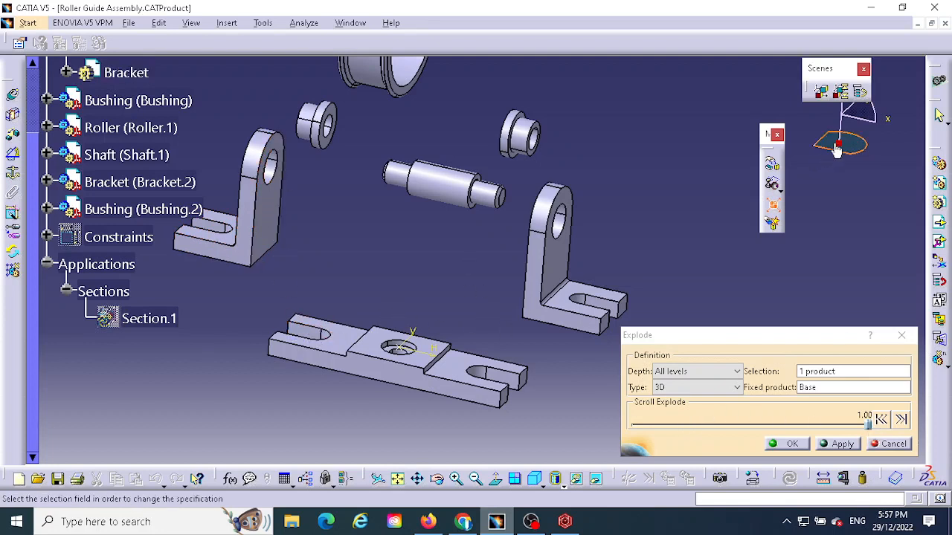
drag(839, 145, 228, 223)
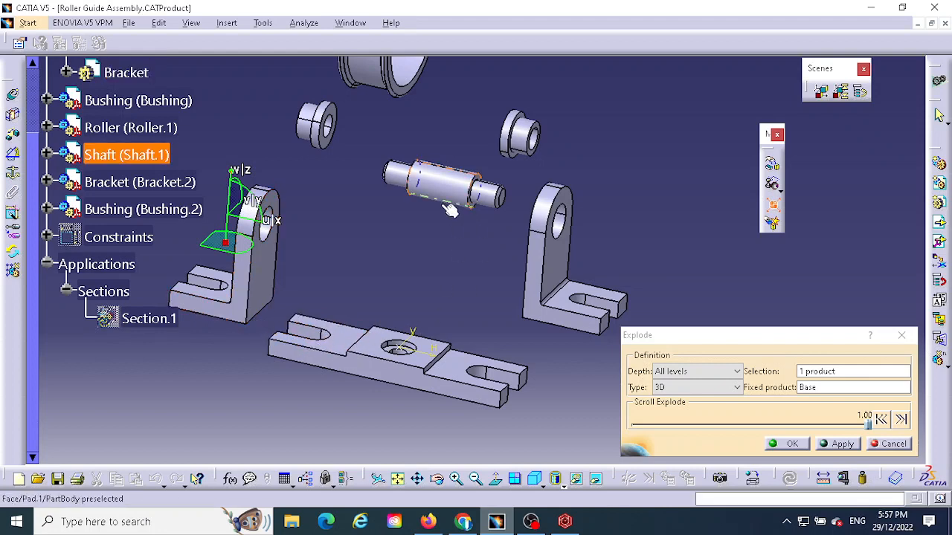
drag(226, 242, 580, 311)
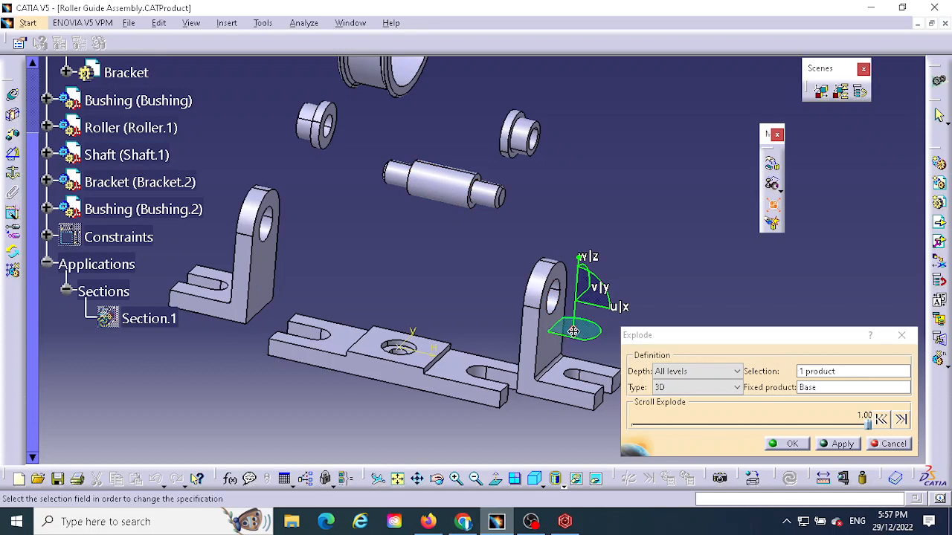
Step: Lower the two exploded bushings with the 3D compass to line up with the bracket holes
drag(572, 328, 304, 233)
drag(837, 143, 313, 218)
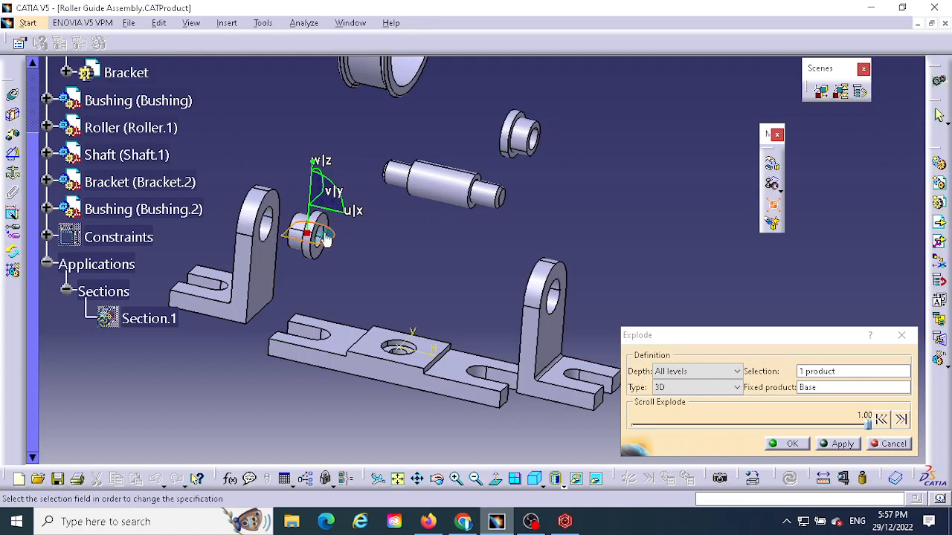
drag(306, 233, 509, 264)
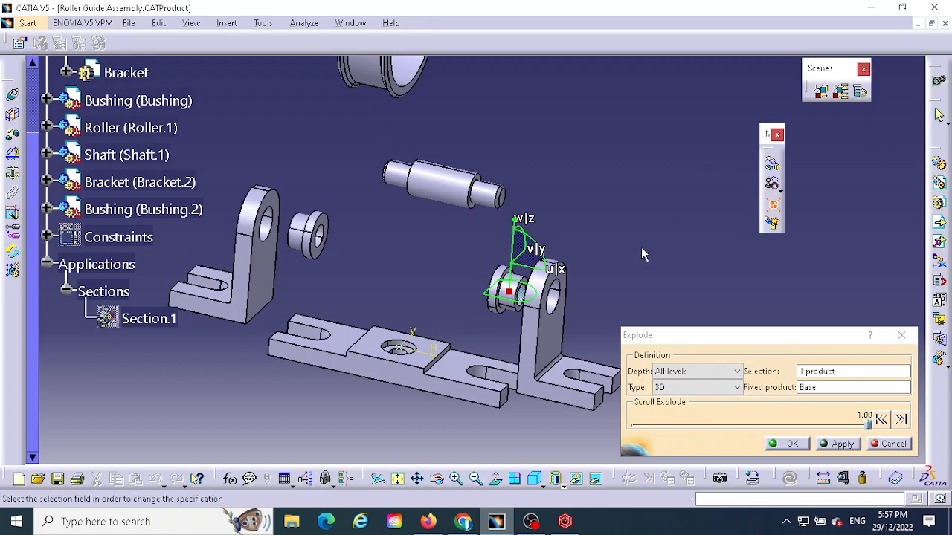
Step: Lower the shaft between the two bushings and bring the roller down just above it using the 3D compass
drag(507, 290, 411, 216)
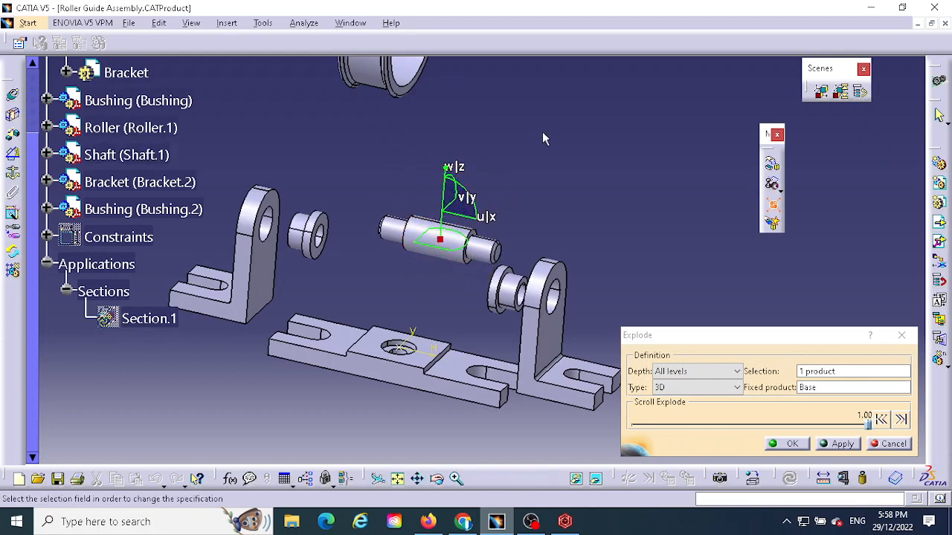
middle_drag(542, 153, 533, 209)
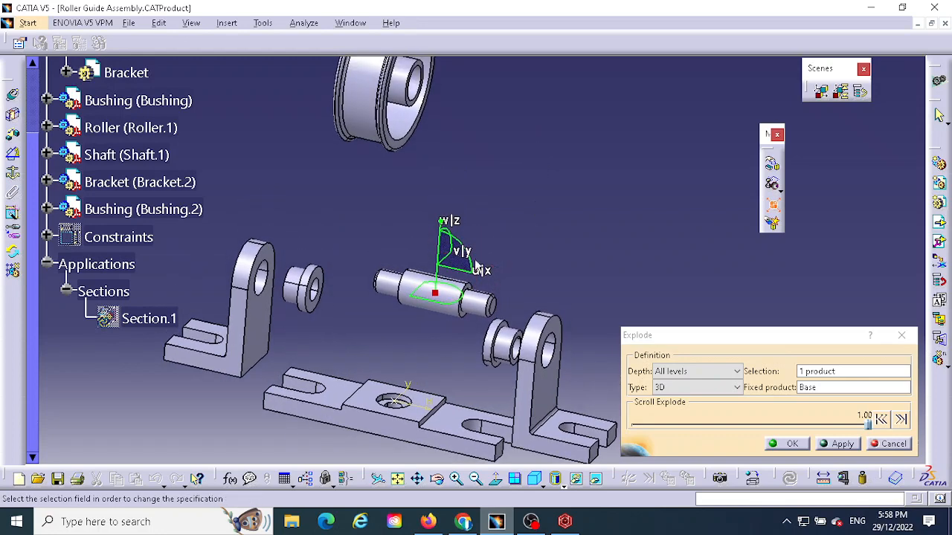
drag(438, 298, 364, 214)
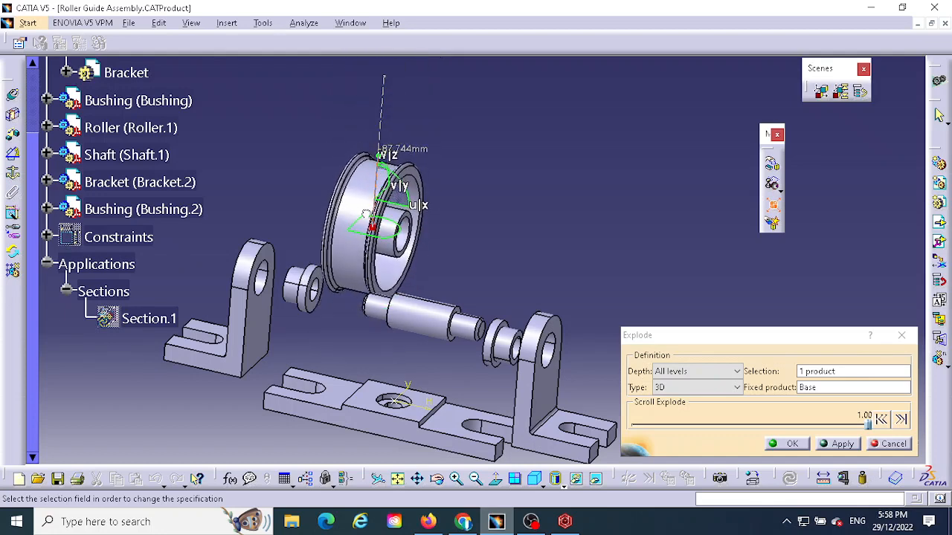
Step: Spread the right-hand bracket, its bushing and the shaft outward along the axis, and lower the roller into line with the shaft
middle_drag(533, 241, 518, 111)
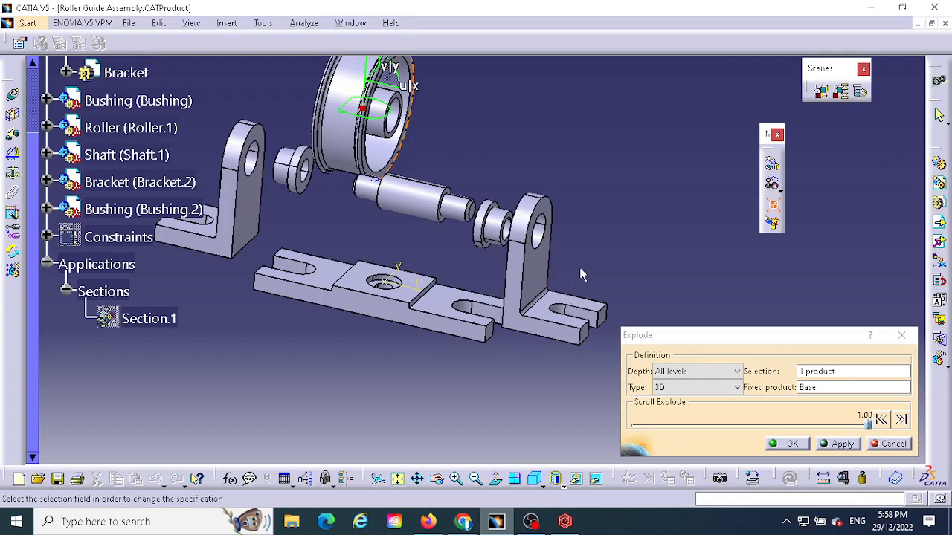
drag(363, 109, 504, 232)
drag(510, 213, 542, 229)
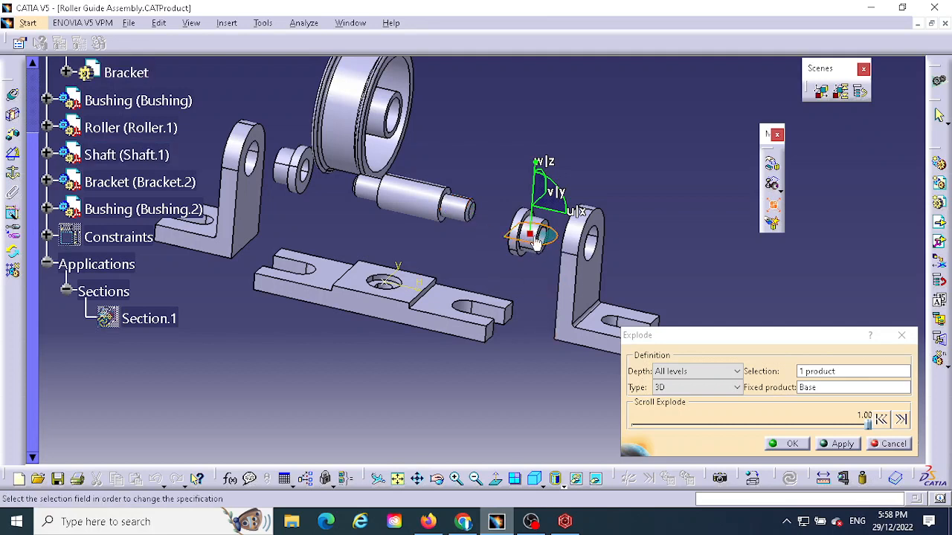
drag(528, 234, 392, 142)
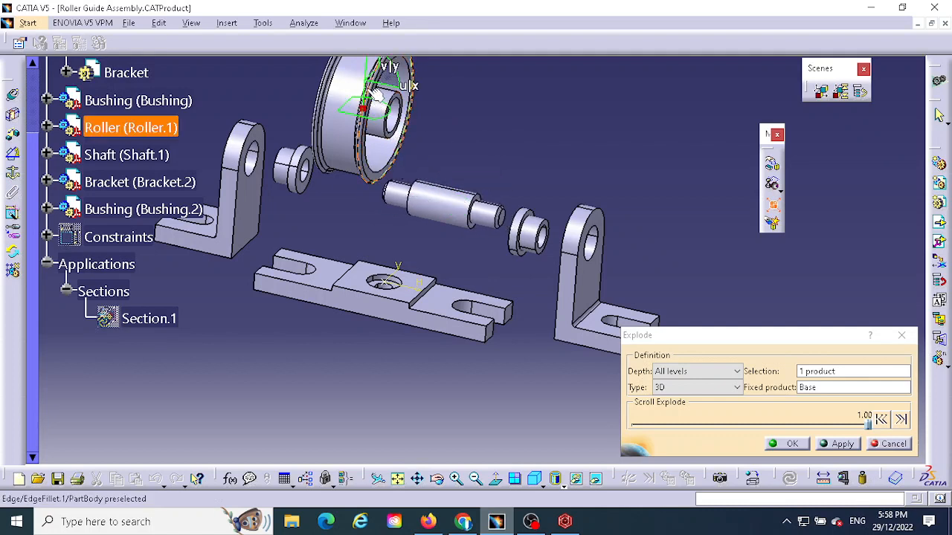
drag(359, 89, 346, 167)
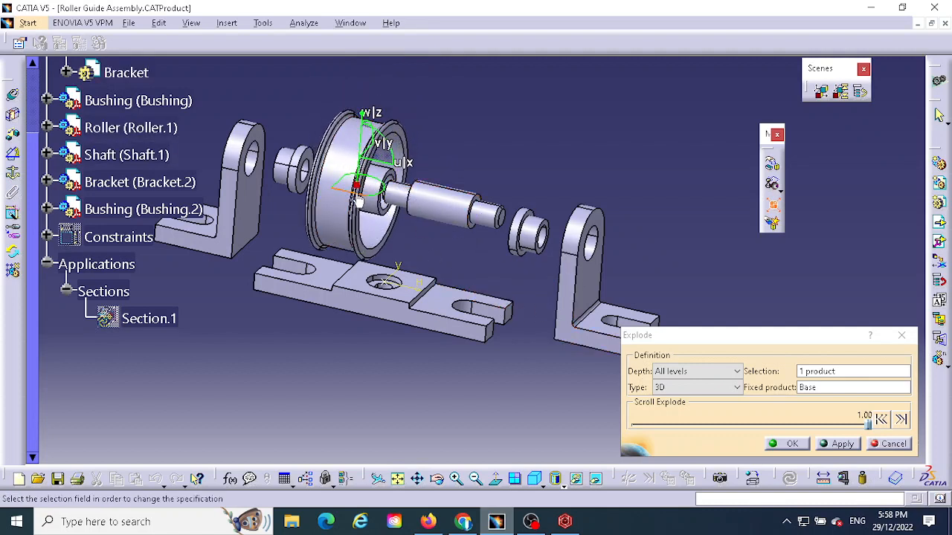
drag(355, 183, 617, 256)
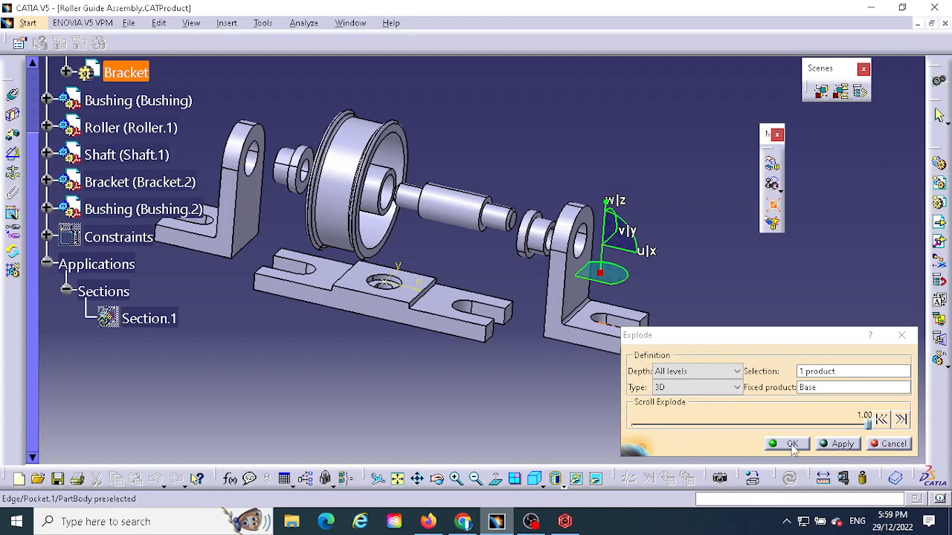
Step: Scroll the explode back to the assembled state and forward to 1.00, and accept the modified product positions
drag(868, 424, 637, 449)
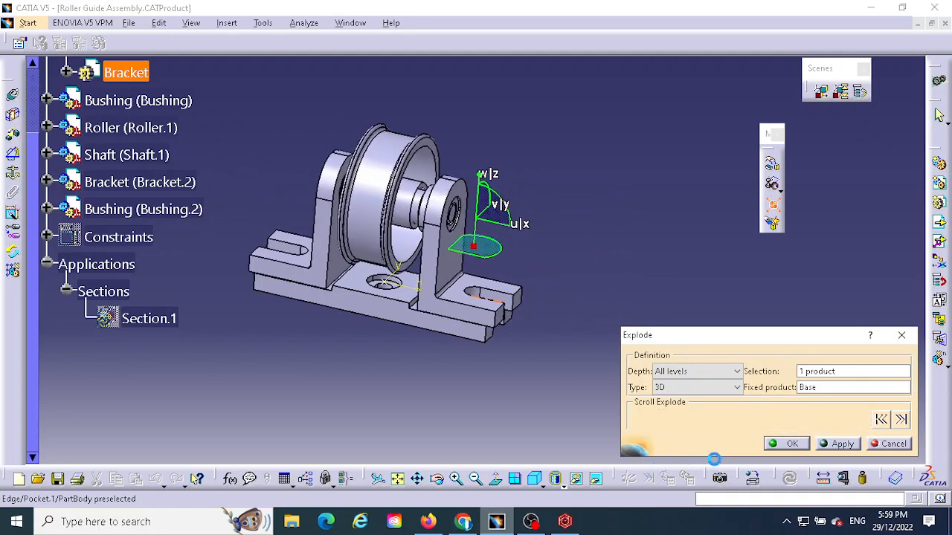
drag(713, 459, 869, 435)
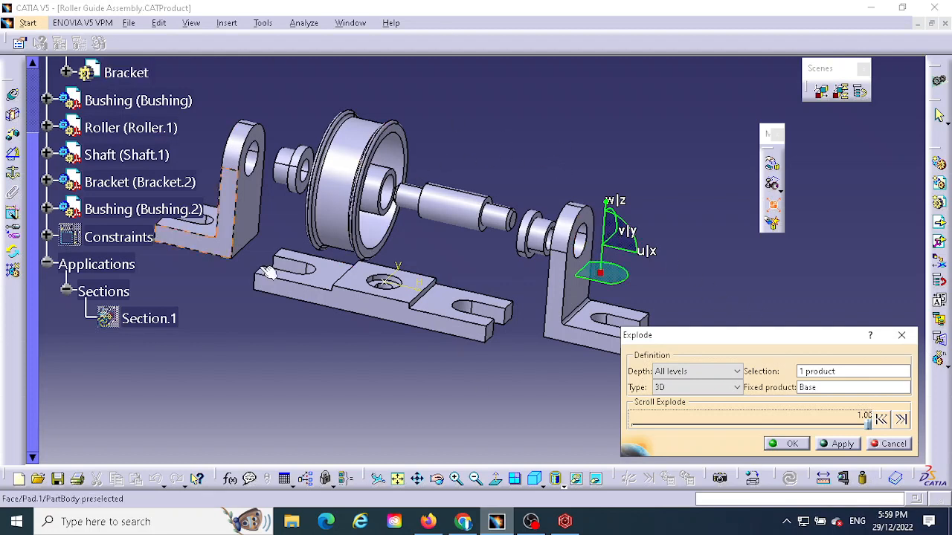
click(792, 445)
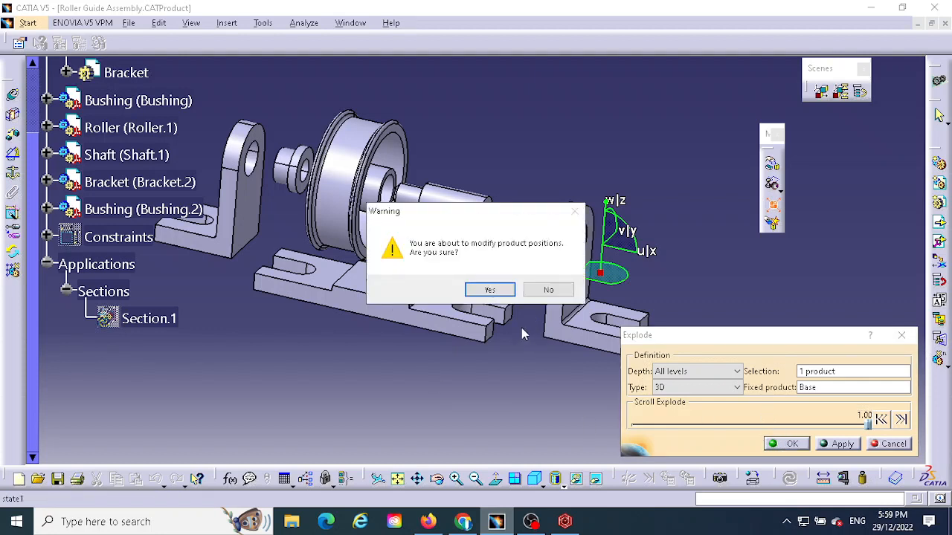
click(490, 291)
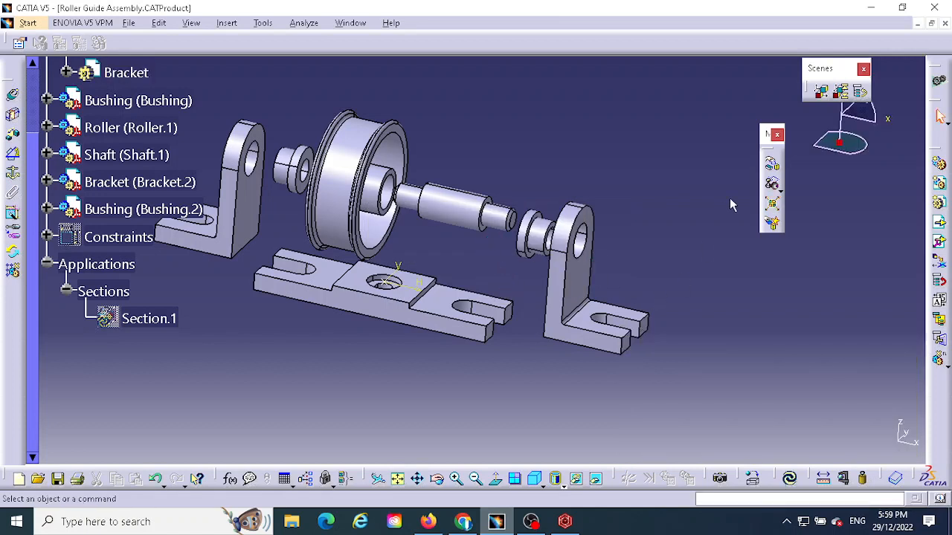
Step: Create an enhanced scene named "Exploded view" with automatic naming off and full overload mode, and check its entry in the specification tree
click(861, 90)
click(822, 92)
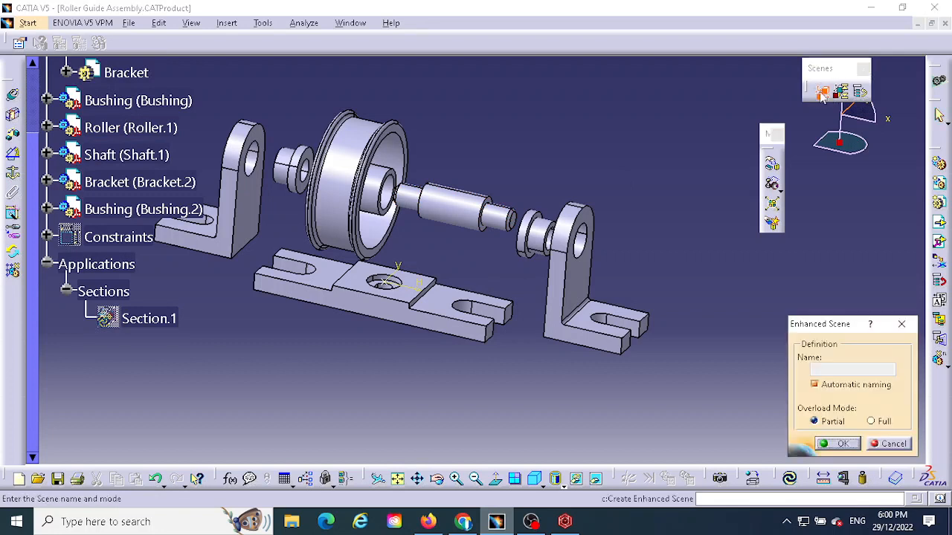
click(814, 384)
click(824, 368)
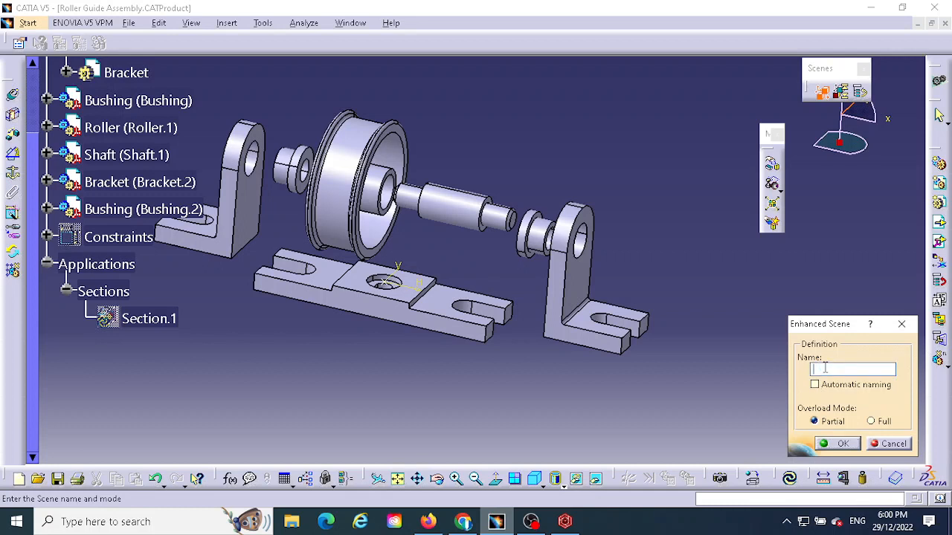
text(Exploded view)
click(871, 421)
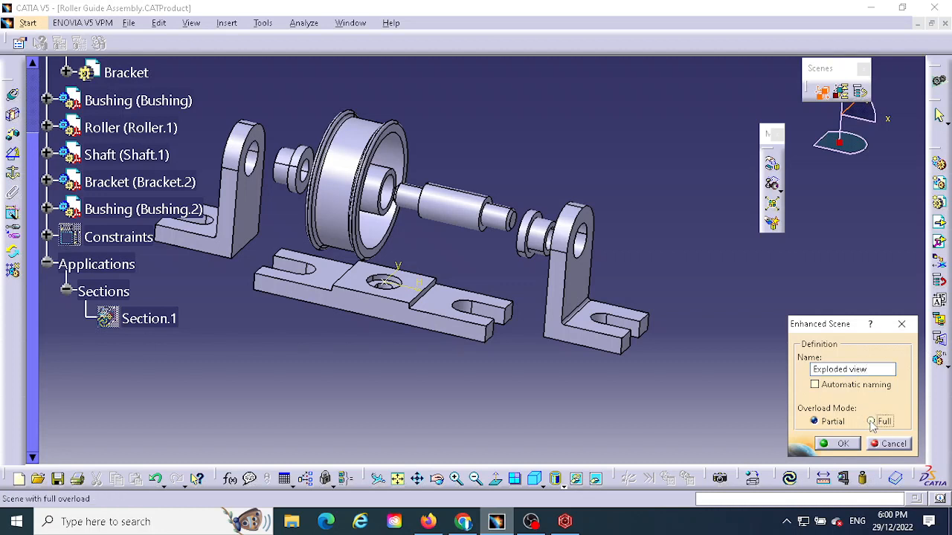
click(834, 444)
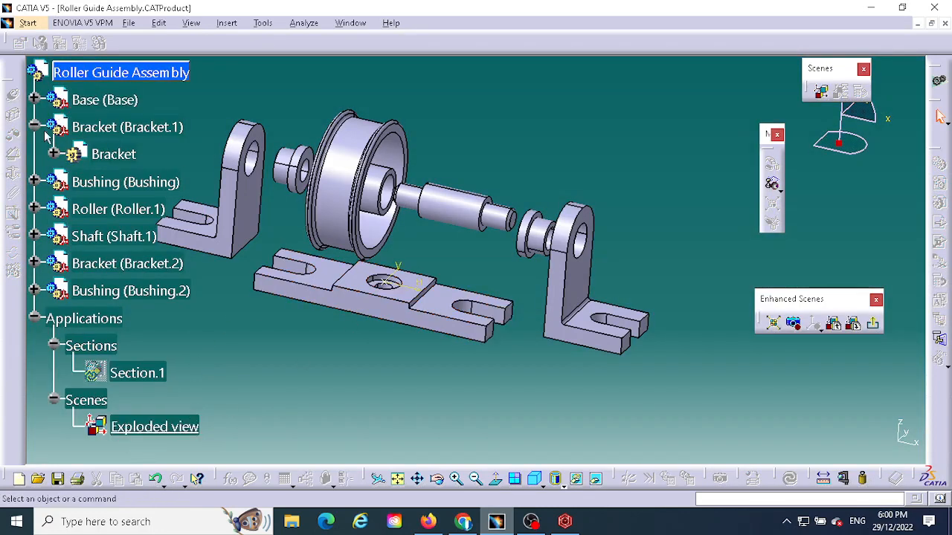
scroll(174, 346, down, 3)
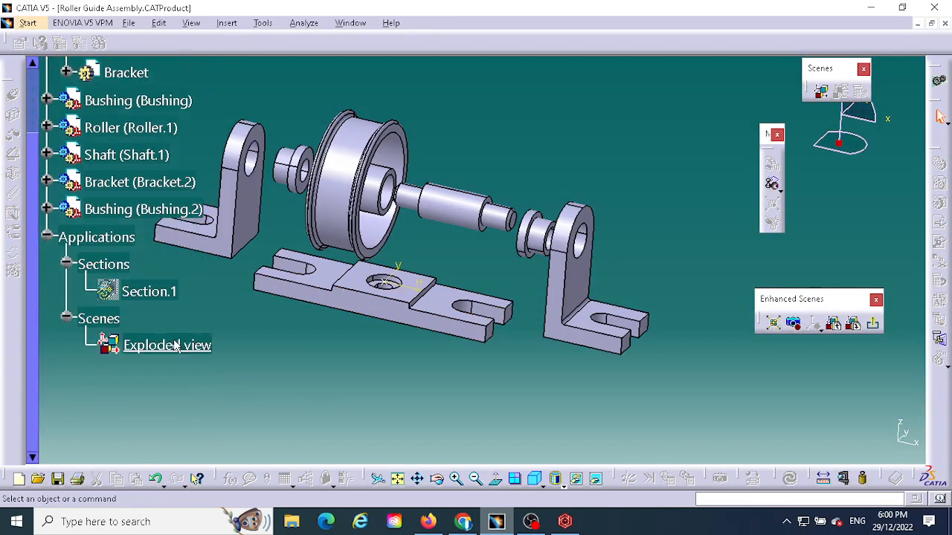
scroll(175, 346, up, 3)
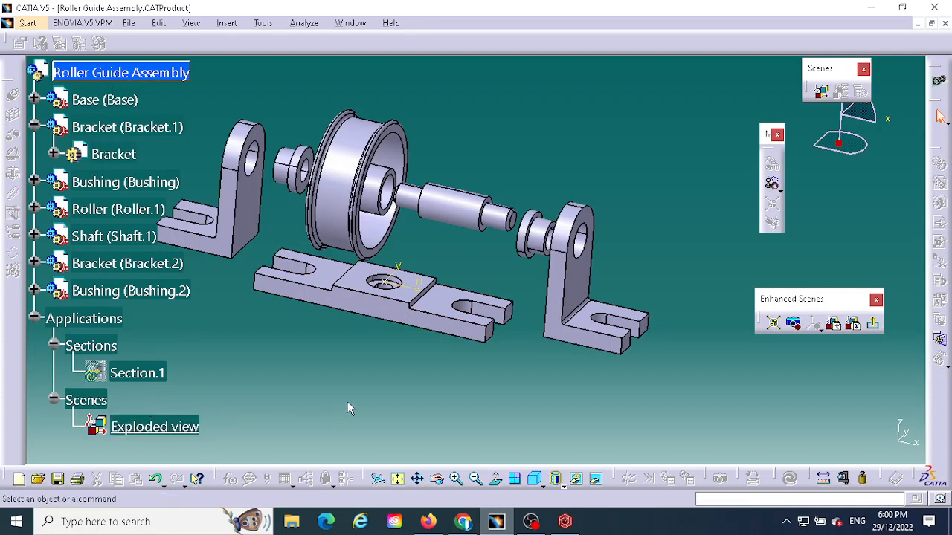
Step: Save the scene's viewpoint, exit to the assembly, and update it so all parts return to their constrained positions
click(794, 325)
click(875, 327)
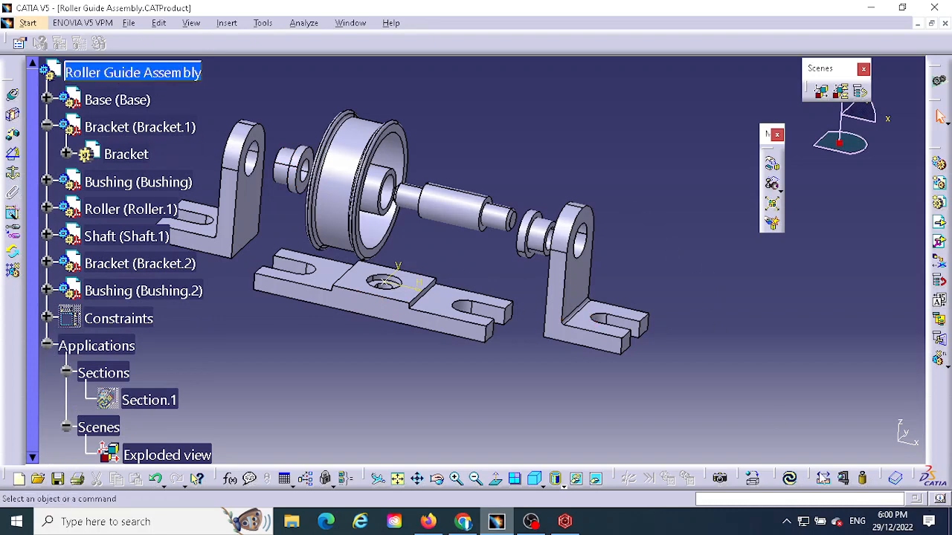
click(789, 478)
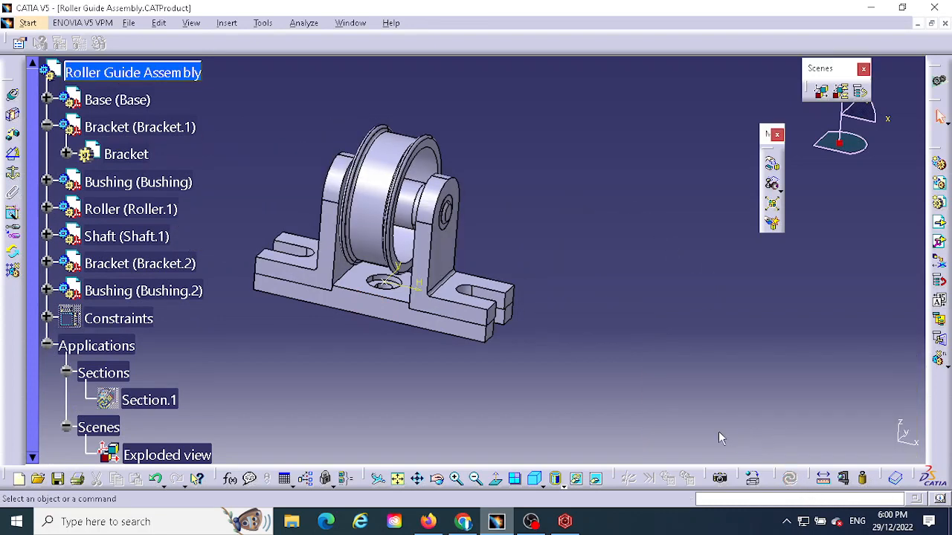
middle_drag(488, 241, 537, 261)
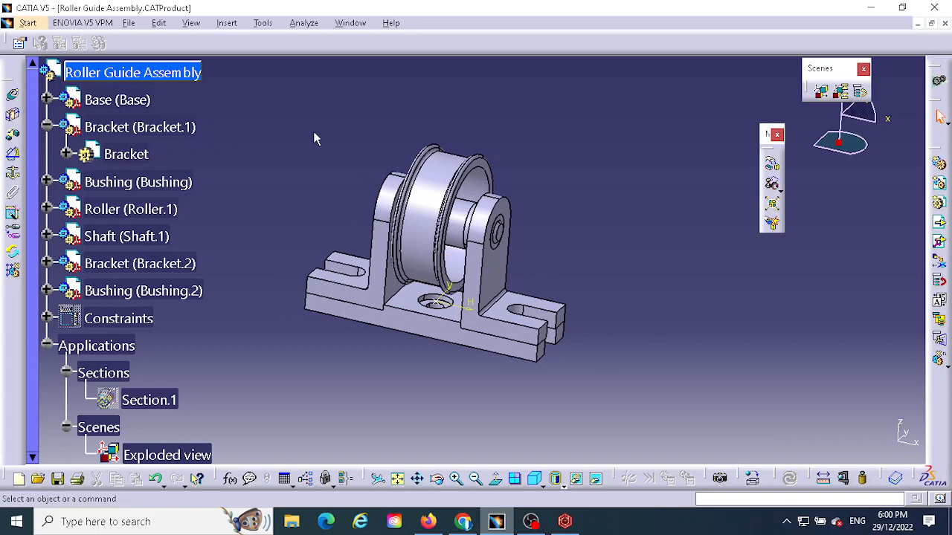
scroll(266, 382, down, 3)
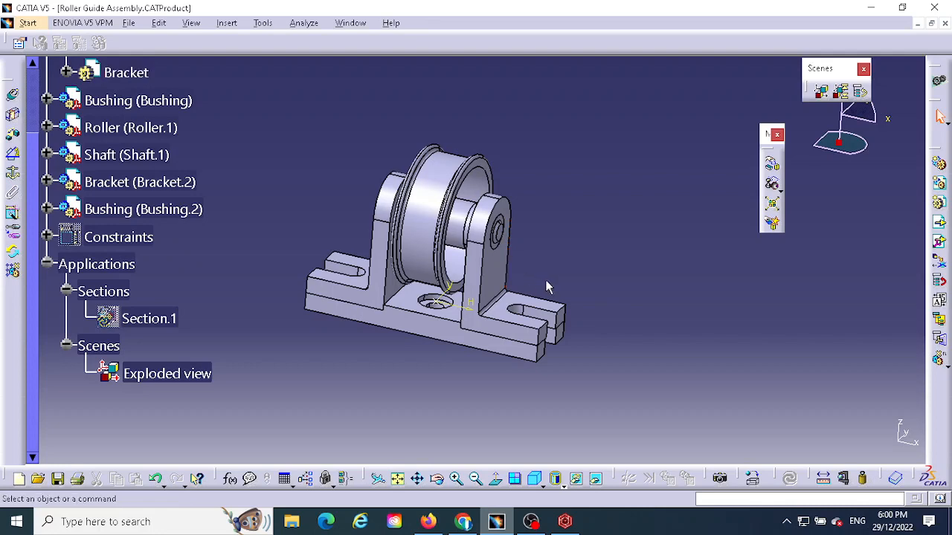
middle_drag(548, 289, 574, 275)
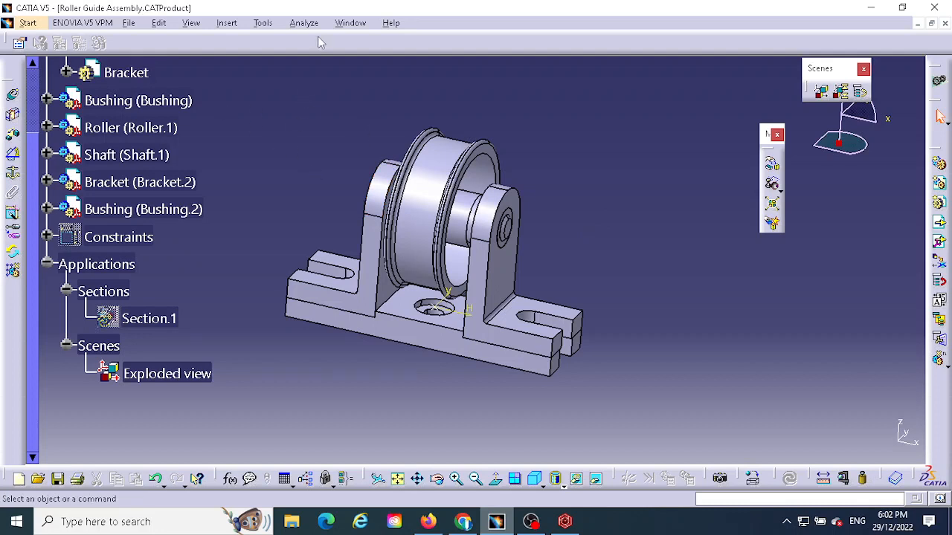
Step: Switch to Base.CATPart and start a new drawing of it in the Drafting workbench
click(351, 24)
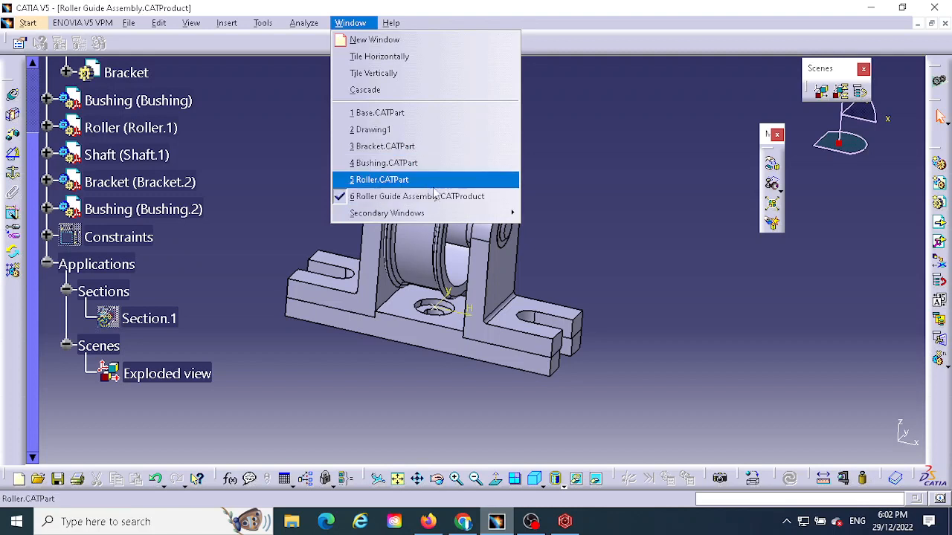
click(383, 116)
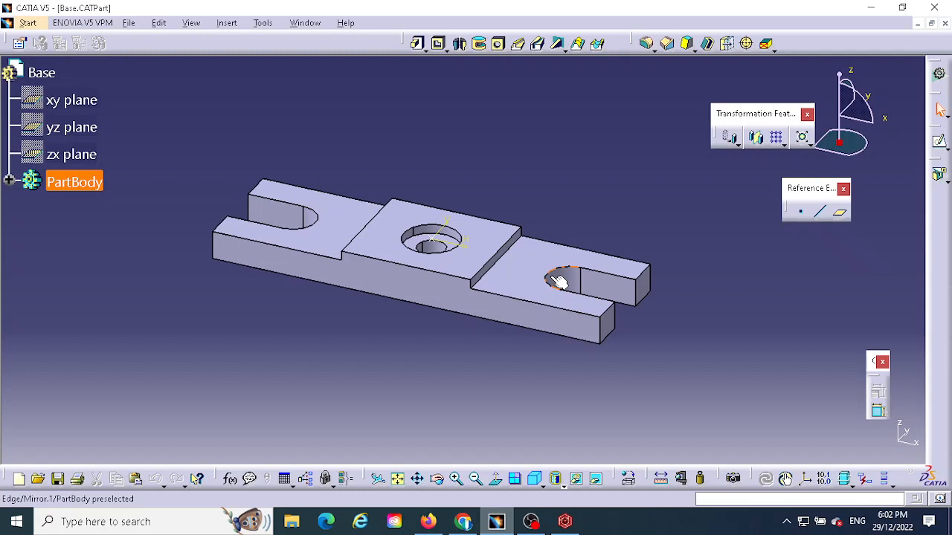
click(441, 185)
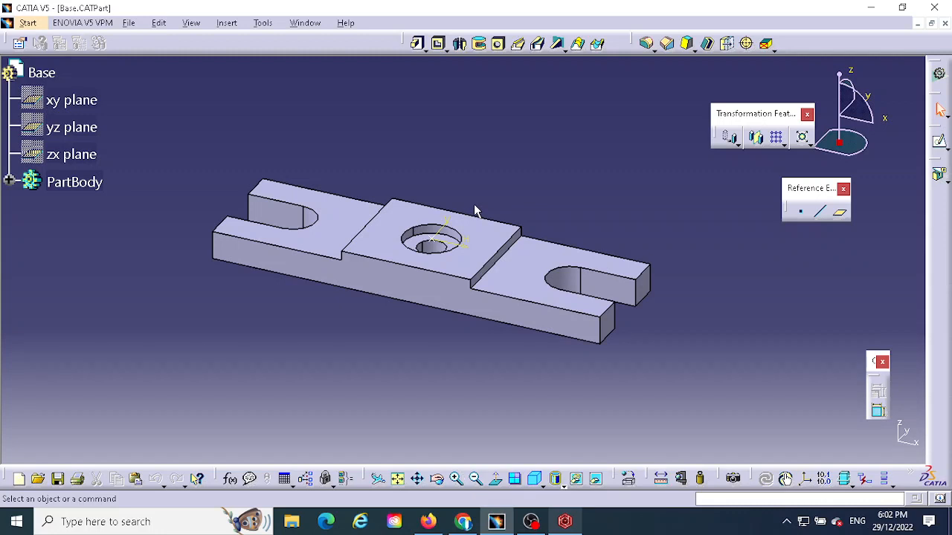
click(28, 23)
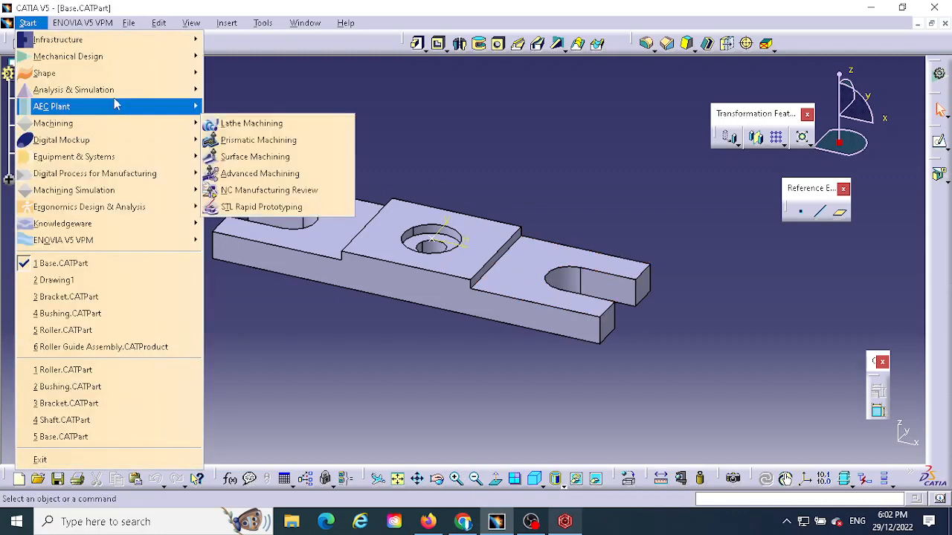
mouse_move(102, 64)
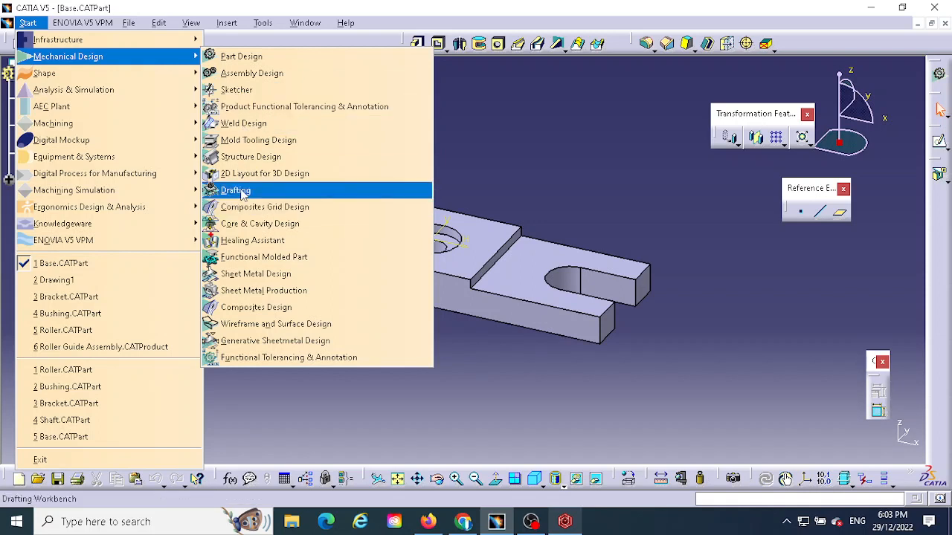
click(242, 194)
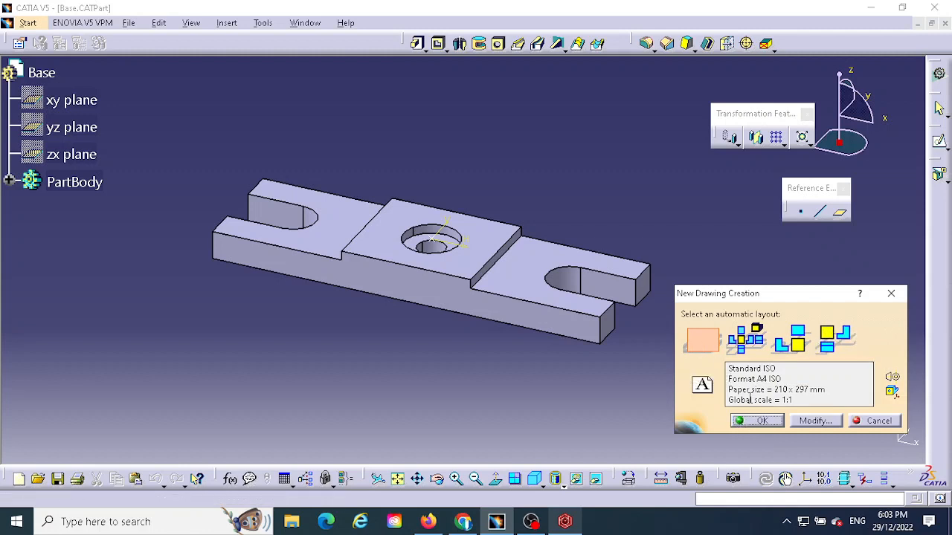
Step: Create the drawing with an empty sheet layout, ISO standard and A4 ISO sheet style in landscape
click(704, 341)
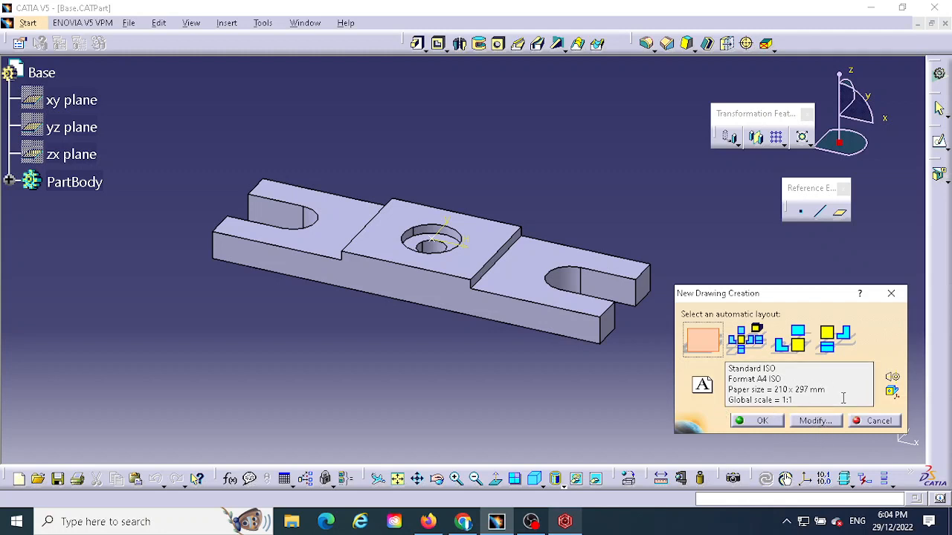
click(819, 420)
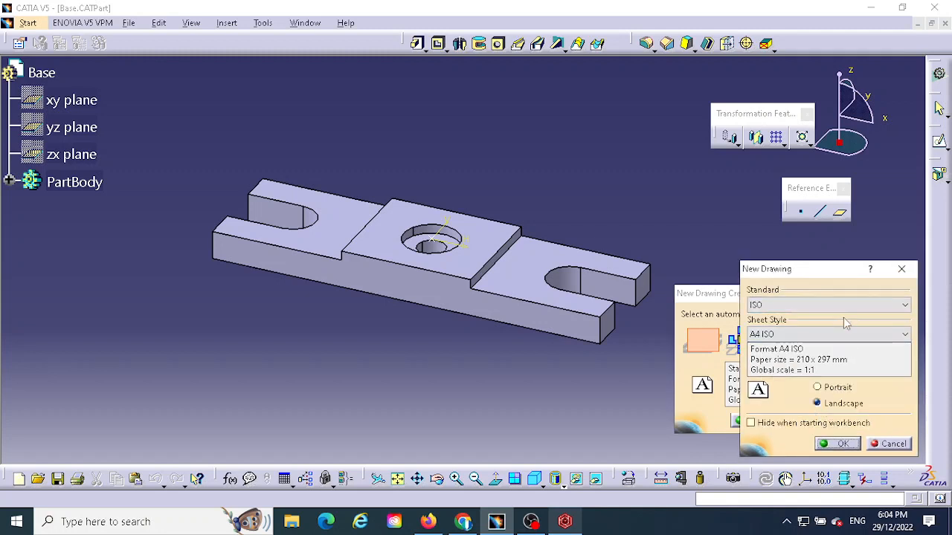
click(820, 305)
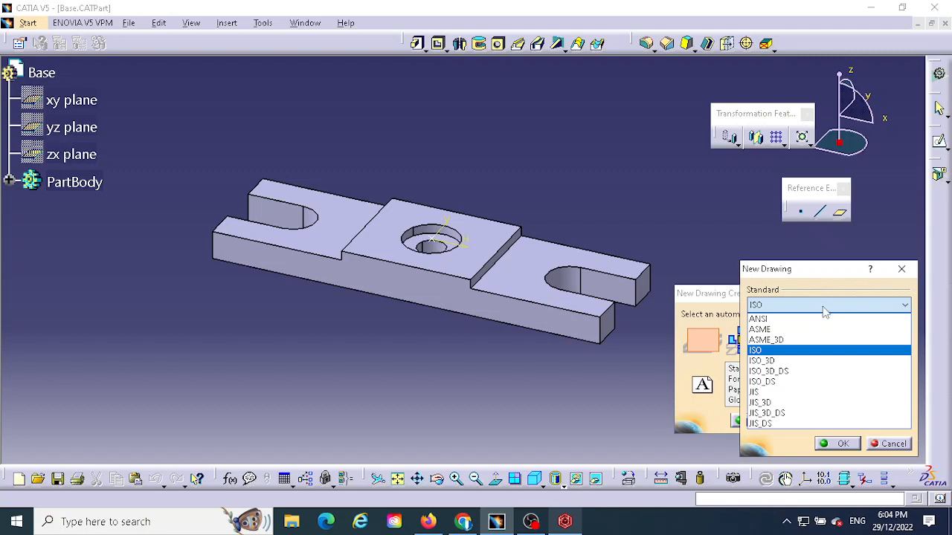
click(771, 354)
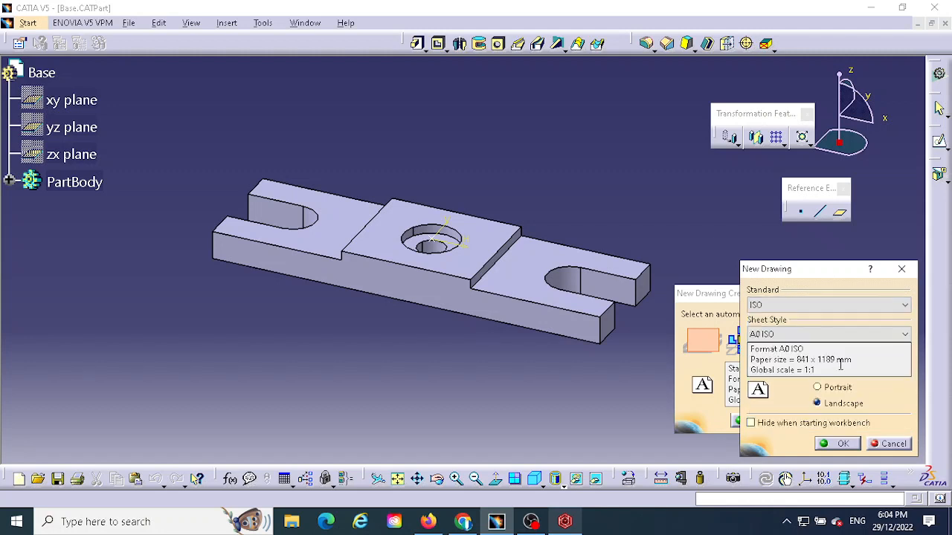
click(803, 337)
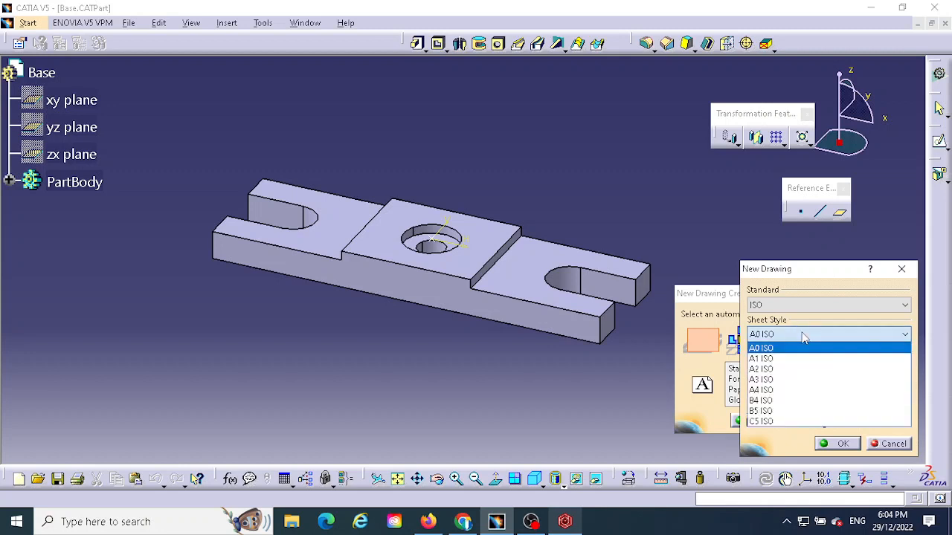
click(773, 389)
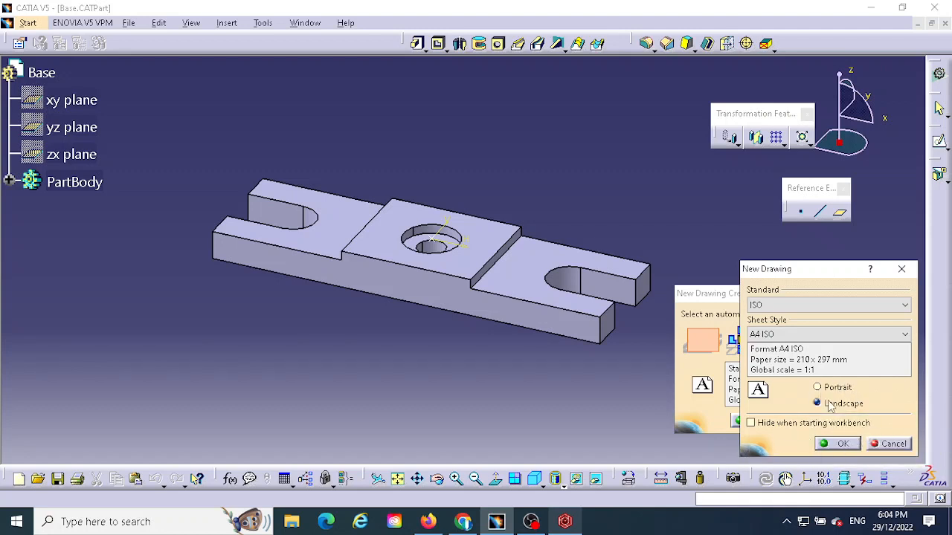
click(846, 445)
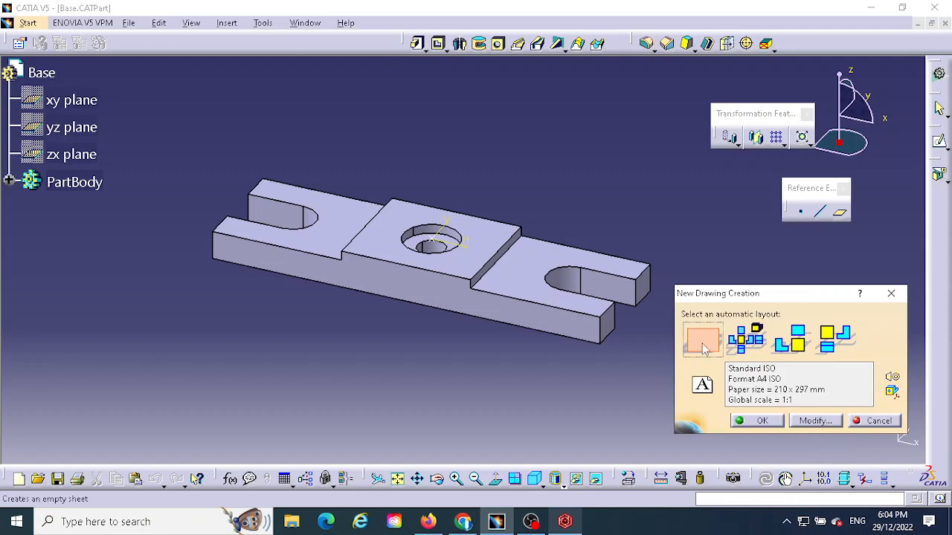
click(758, 420)
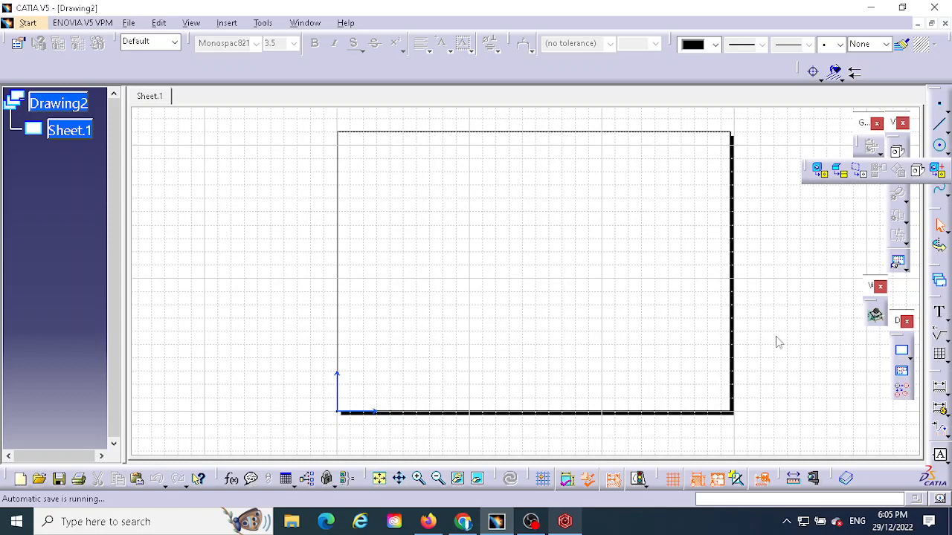
Step: Generate a front view of the base from its upper planar face, placed in the upper-left area of the sheet
click(820, 172)
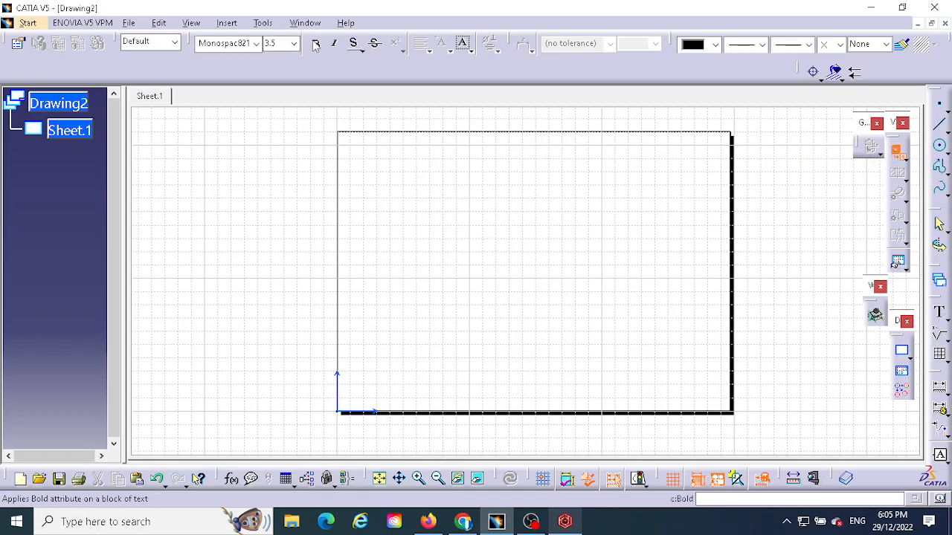
click(301, 23)
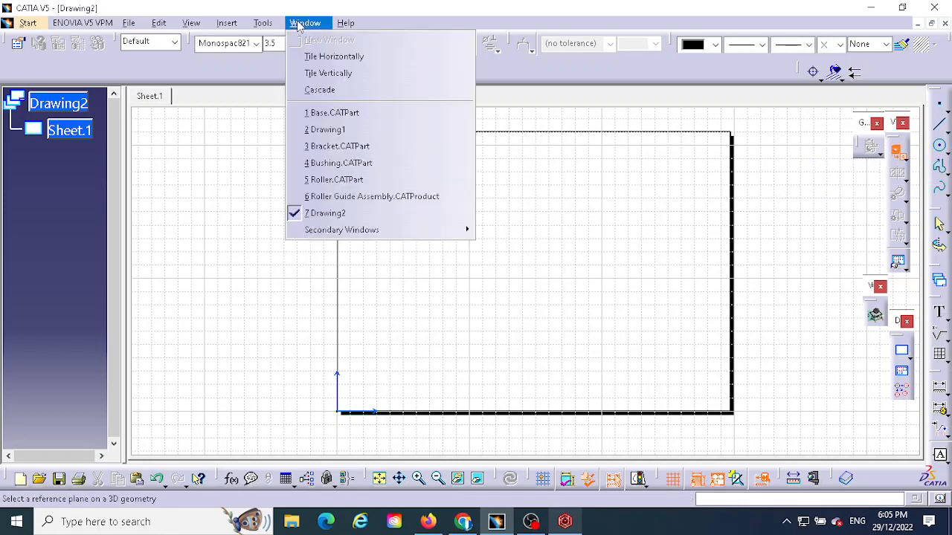
click(333, 113)
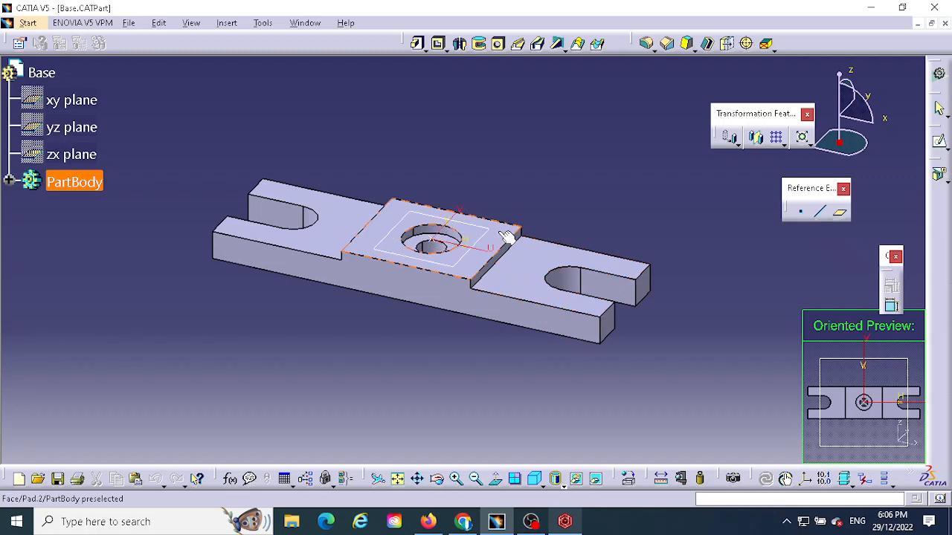
click(523, 278)
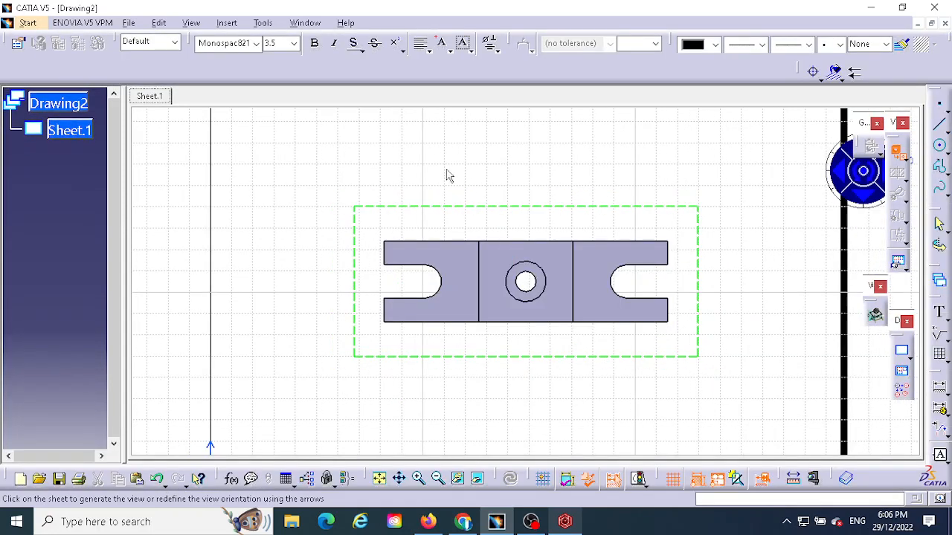
drag(450, 215, 336, 141)
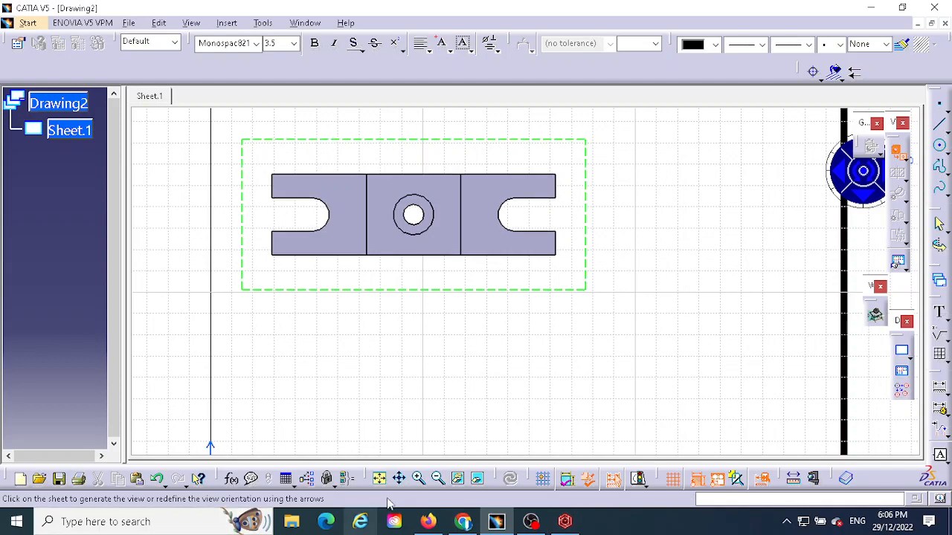
click(379, 478)
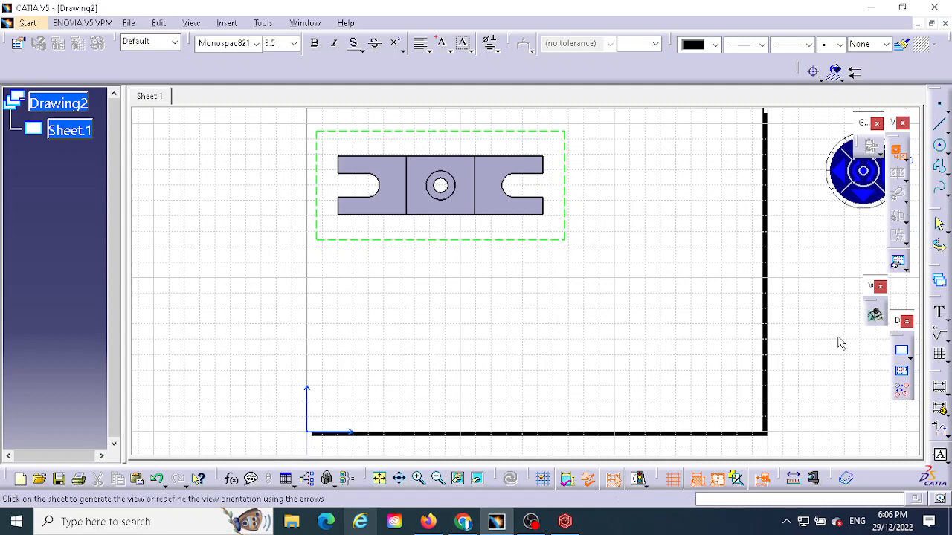
click(816, 248)
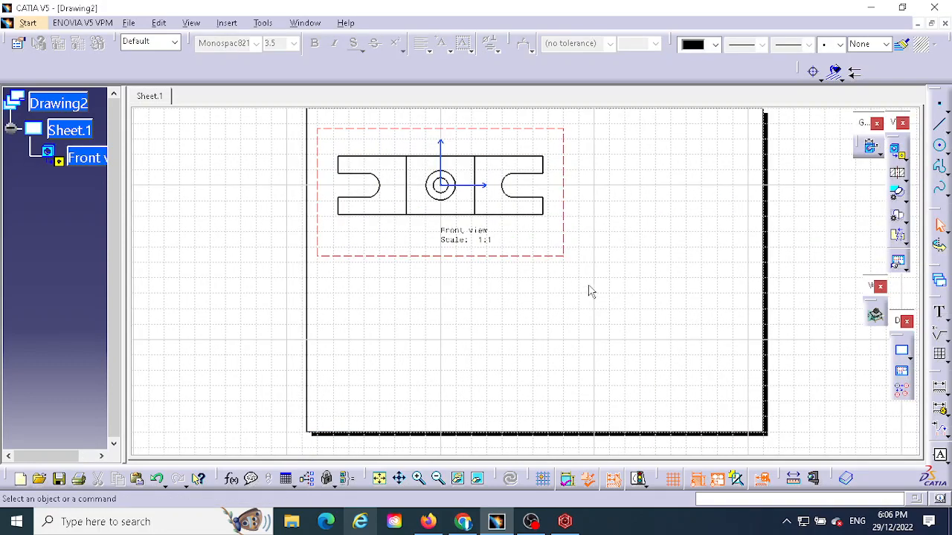
click(906, 161)
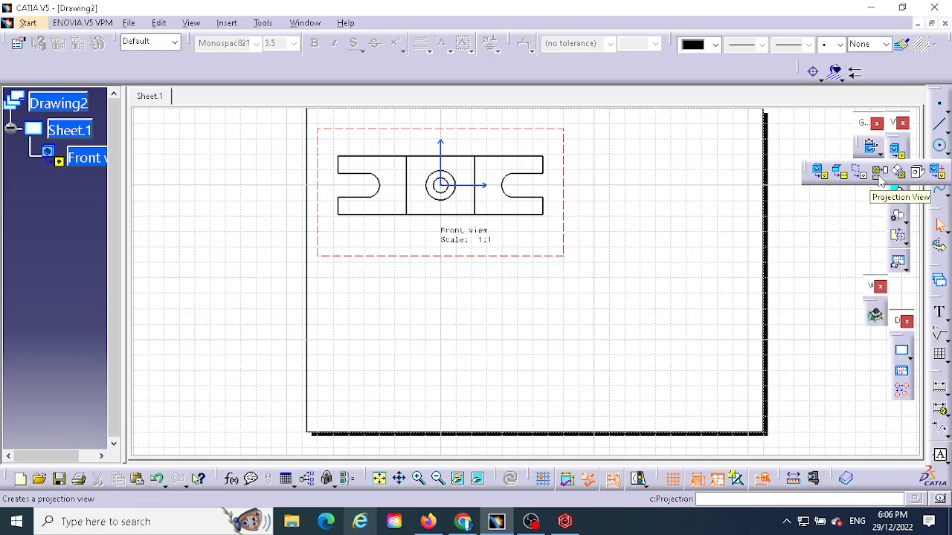
click(880, 177)
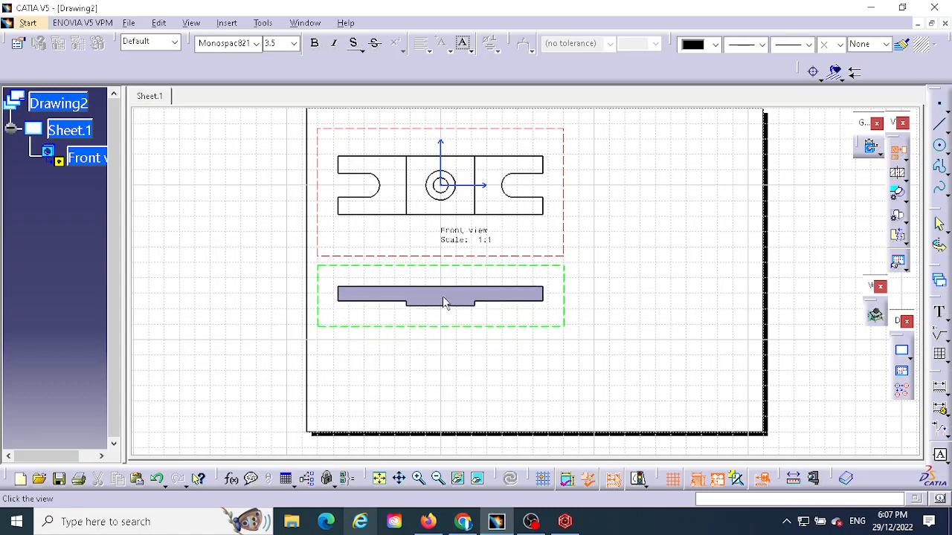
click(443, 297)
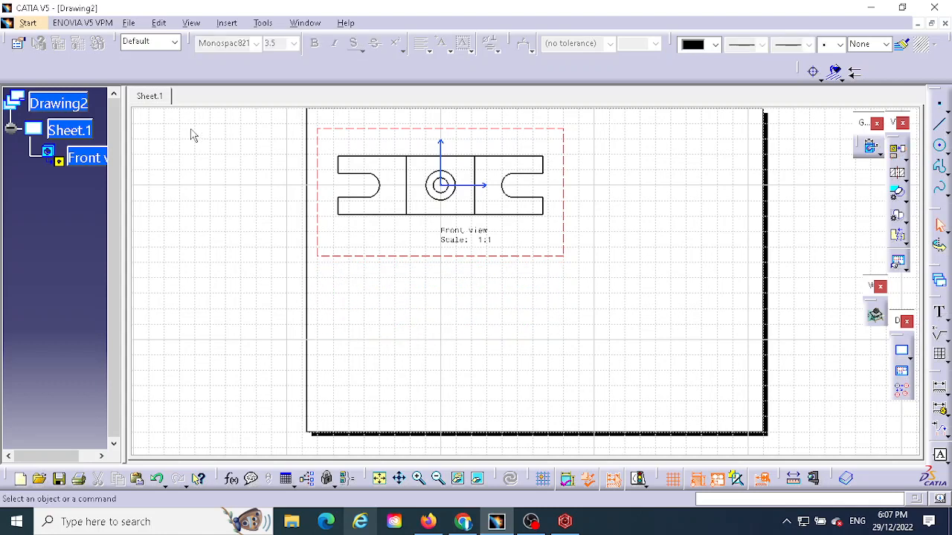
Step: Set the projection method of Sheet.1 to third angle standard
right_click(75, 132)
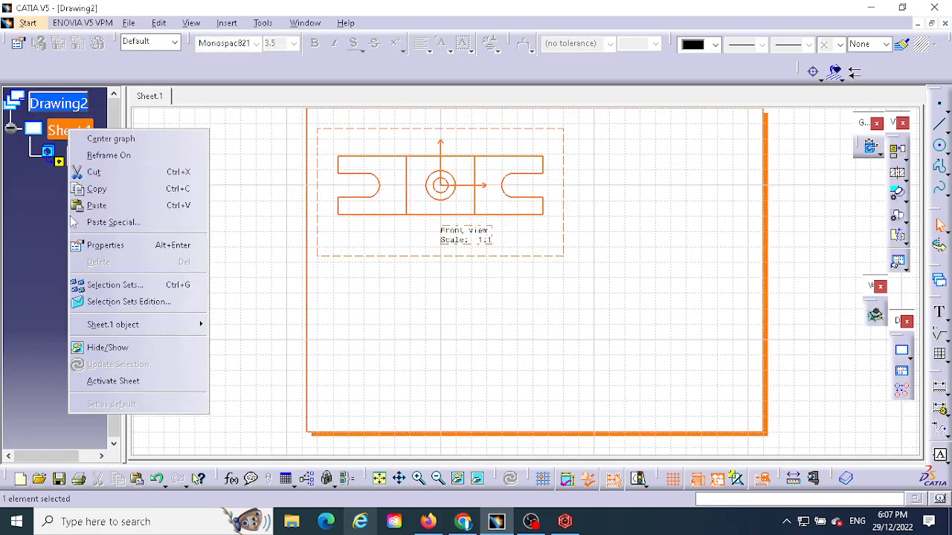
click(106, 245)
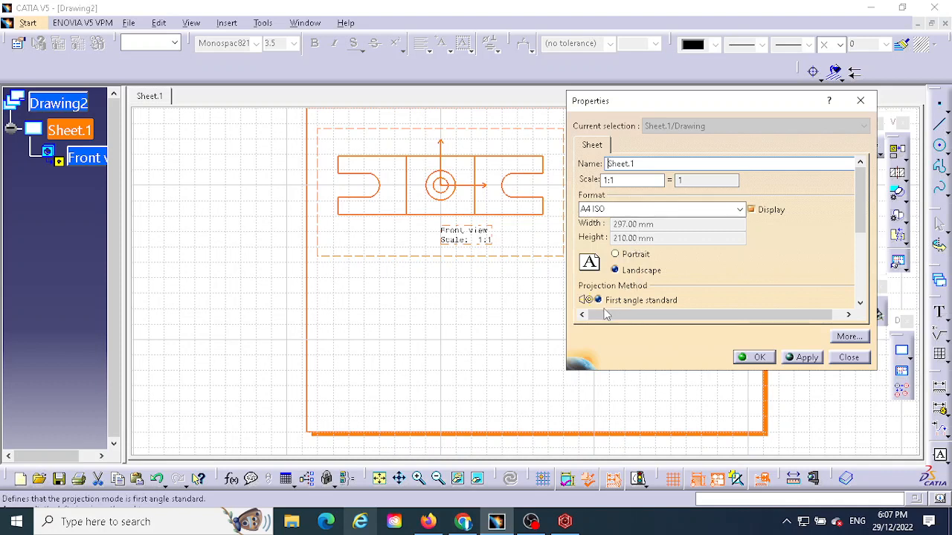
click(860, 303)
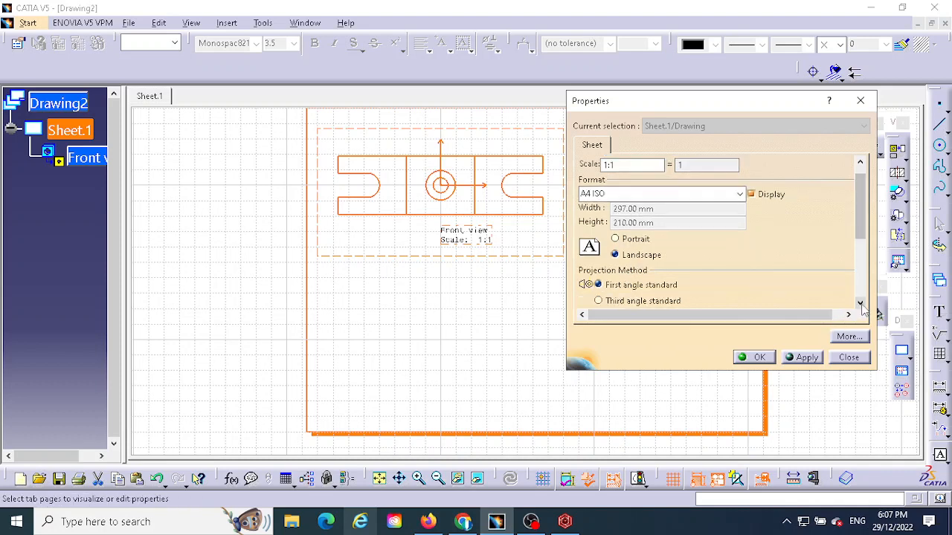
click(860, 303)
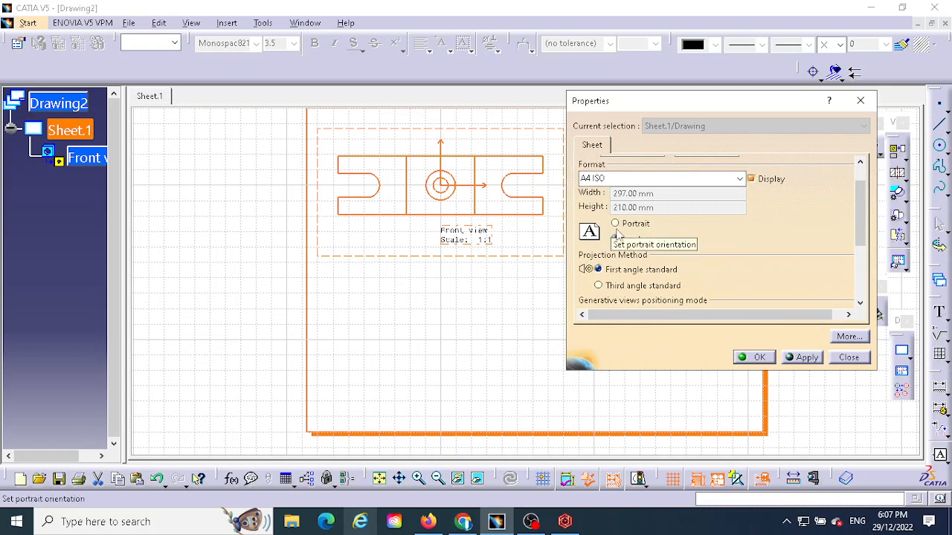
click(860, 304)
click(860, 303)
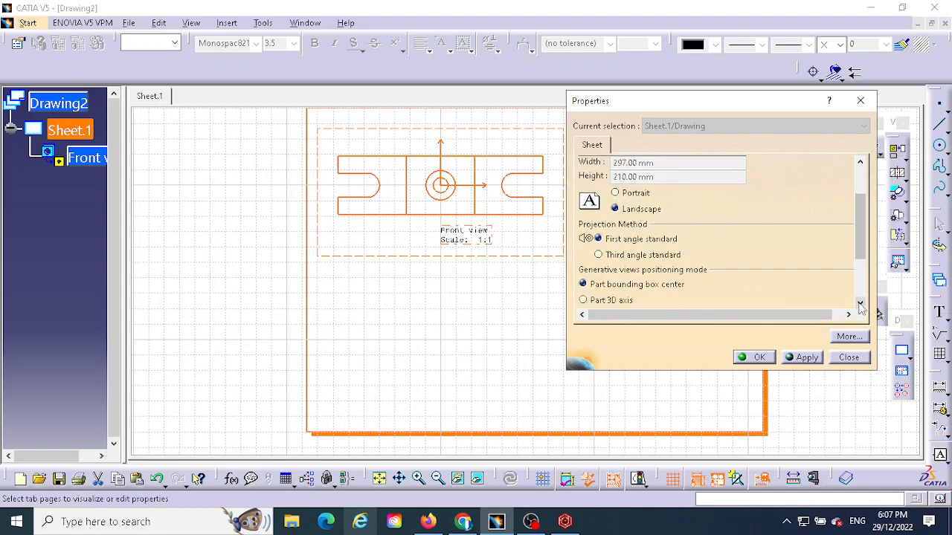
click(600, 255)
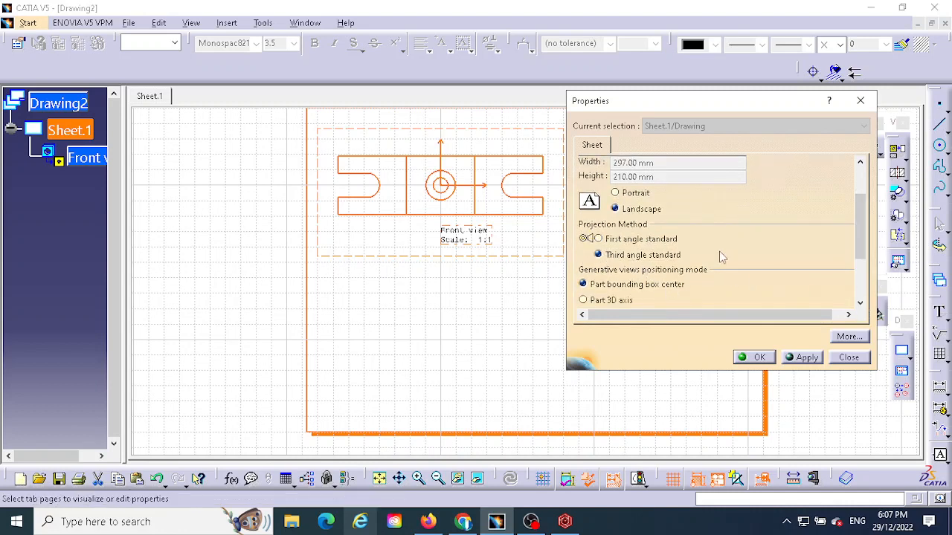
drag(860, 216, 861, 190)
click(808, 357)
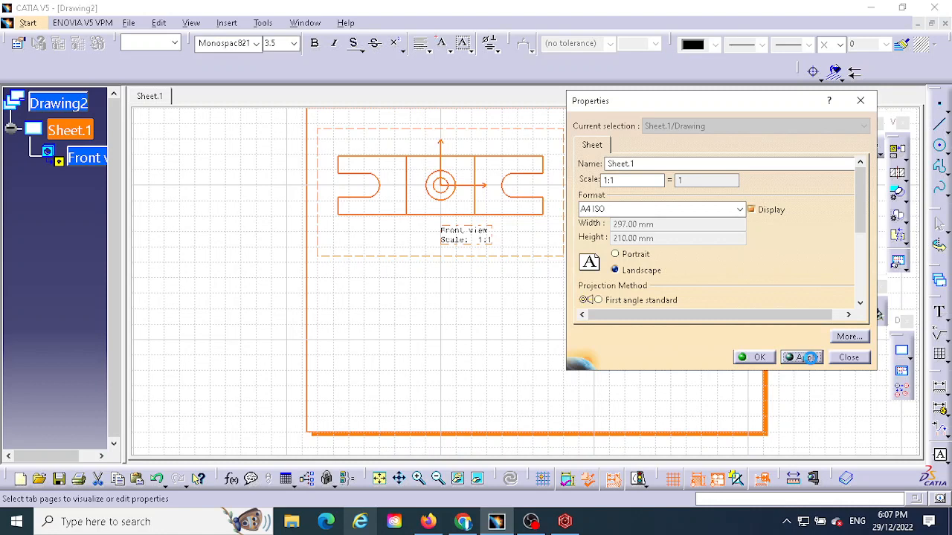
click(757, 357)
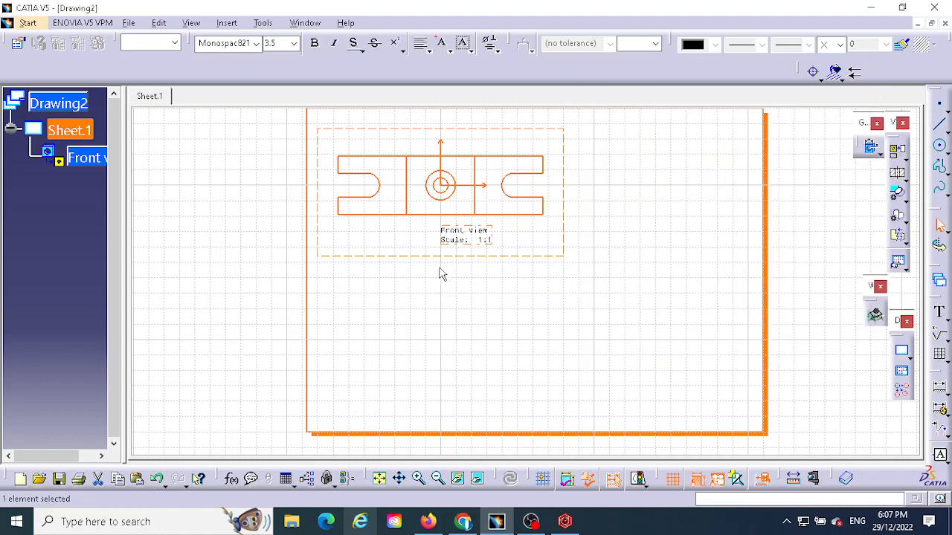
Step: Project a bottom view below the front view and a right view beside it
click(900, 152)
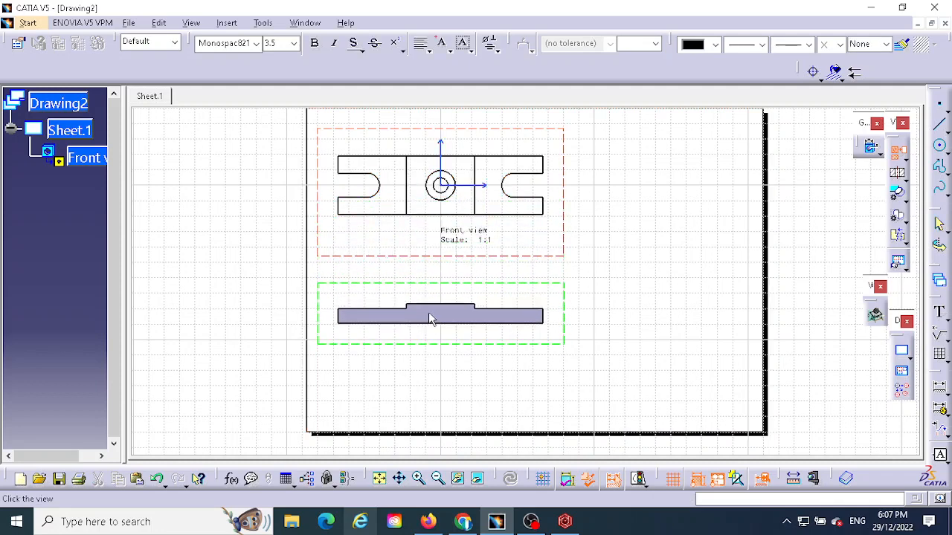
click(428, 318)
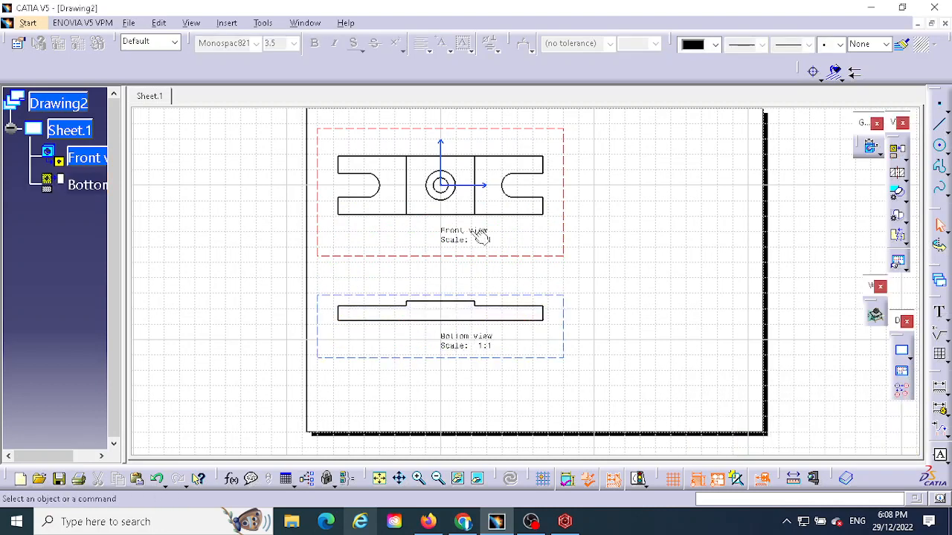
click(896, 153)
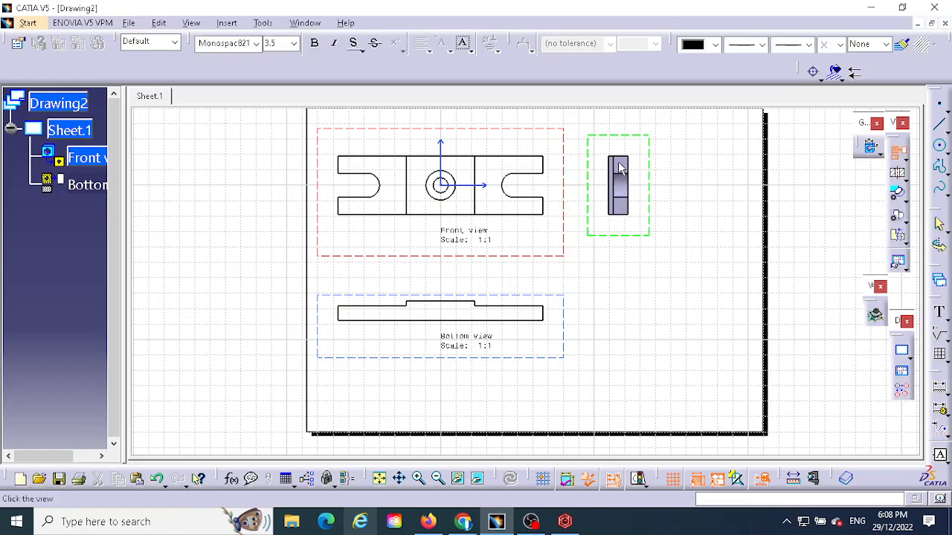
click(620, 166)
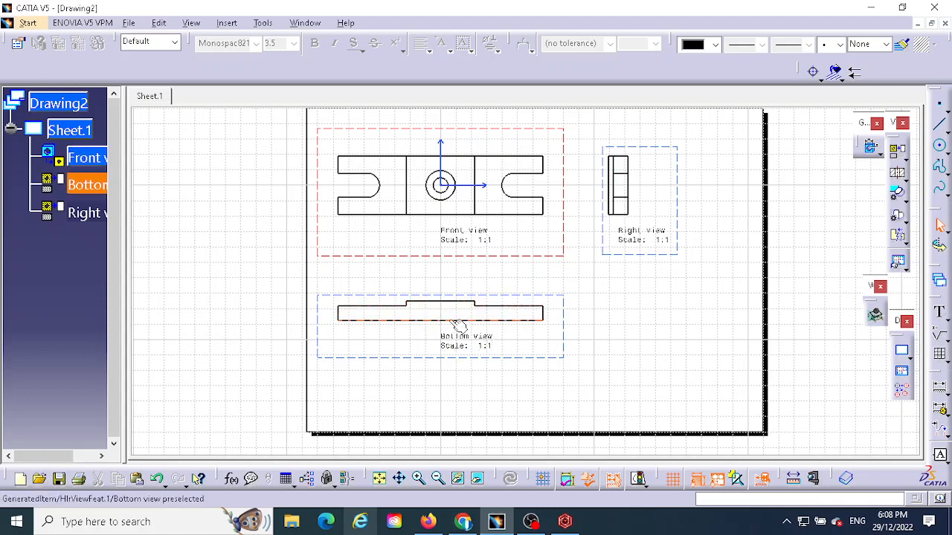
Step: Turn on hidden lines, center lines, axes and threads in the bottom view's dress-up properties
click(565, 339)
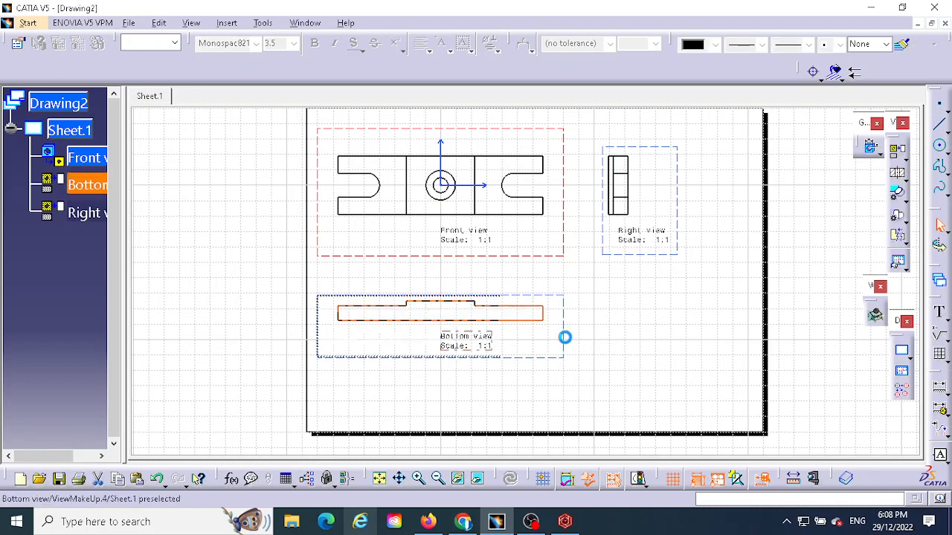
right_click(573, 343)
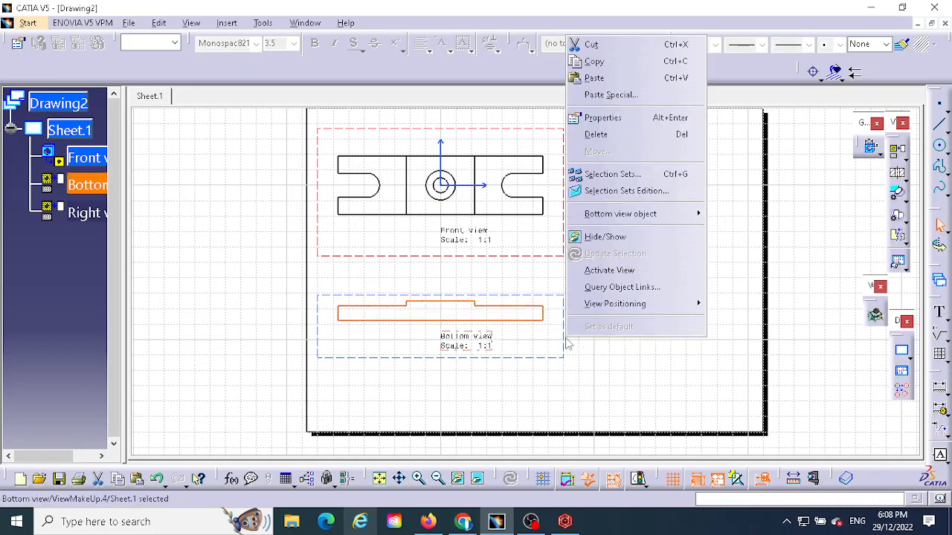
click(598, 120)
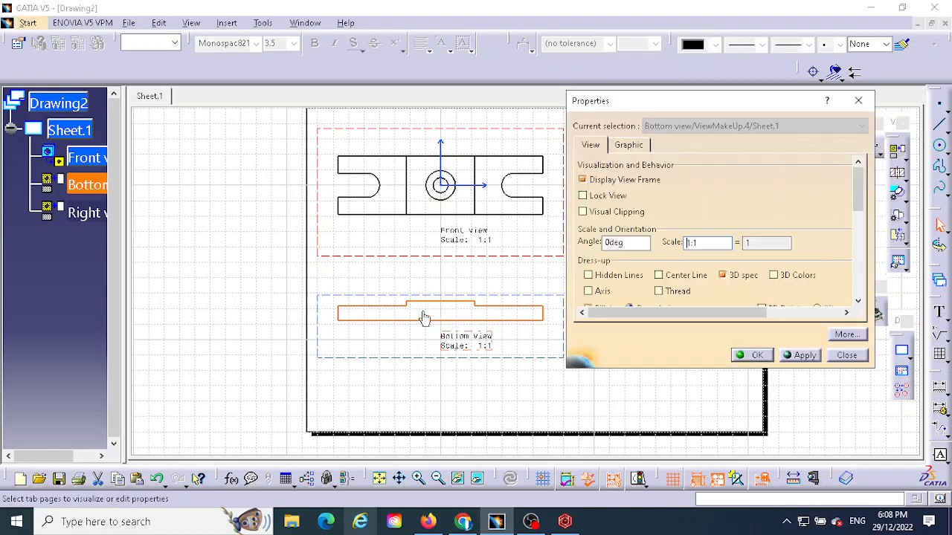
click(587, 275)
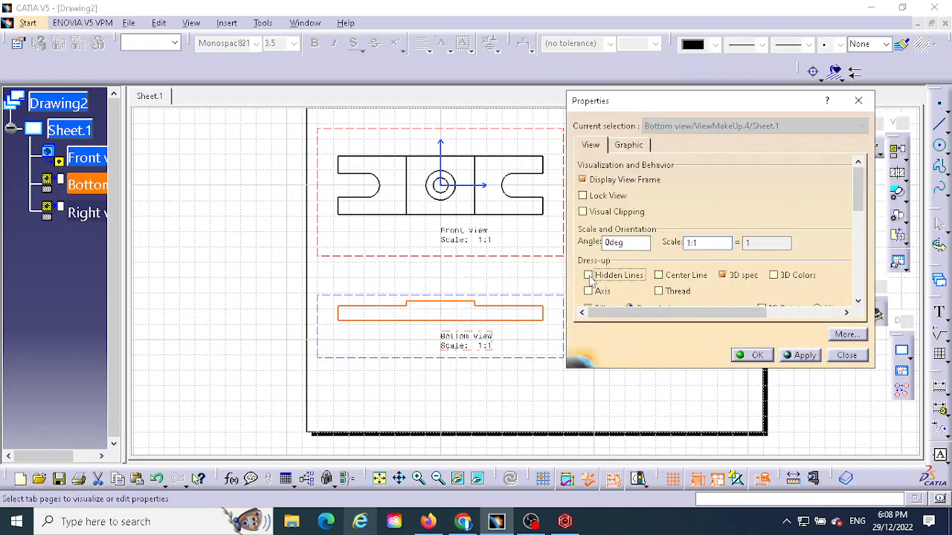
click(658, 275)
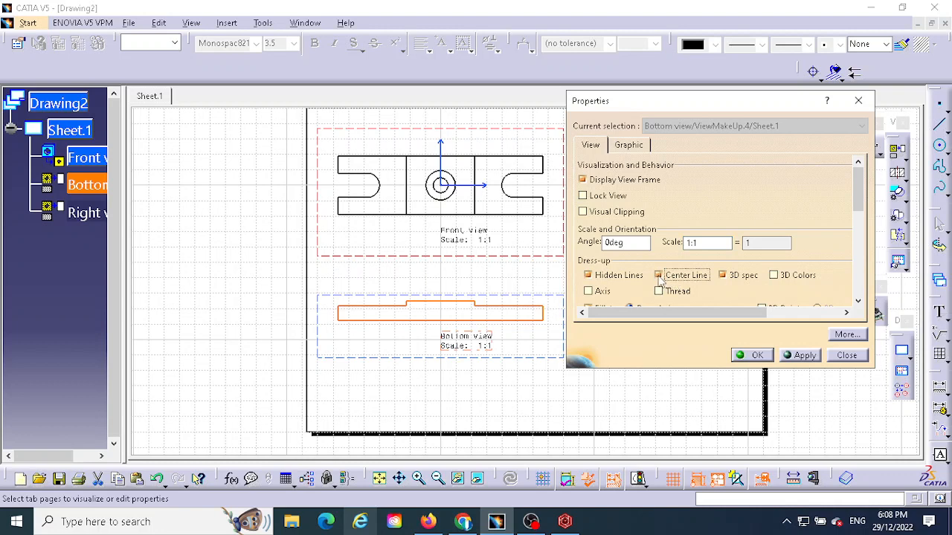
click(588, 290)
click(657, 291)
click(803, 356)
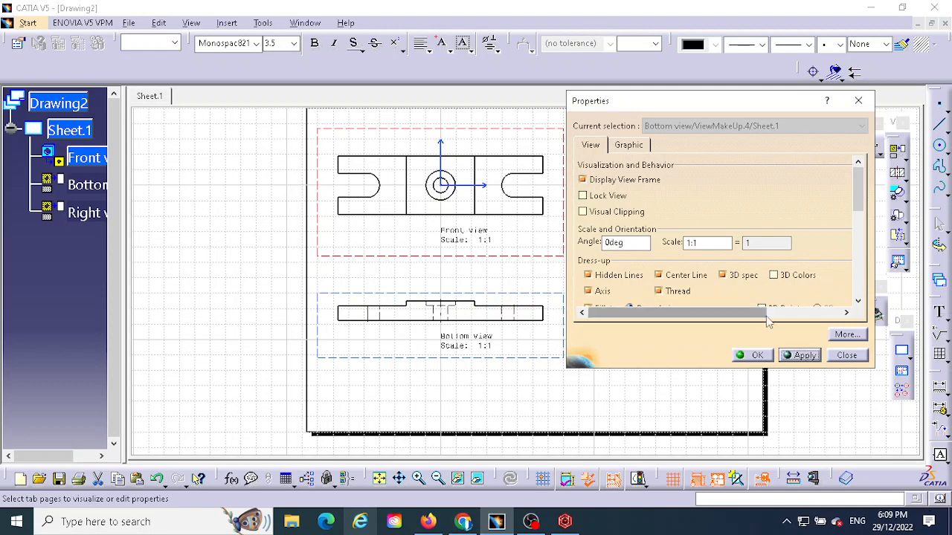
click(755, 355)
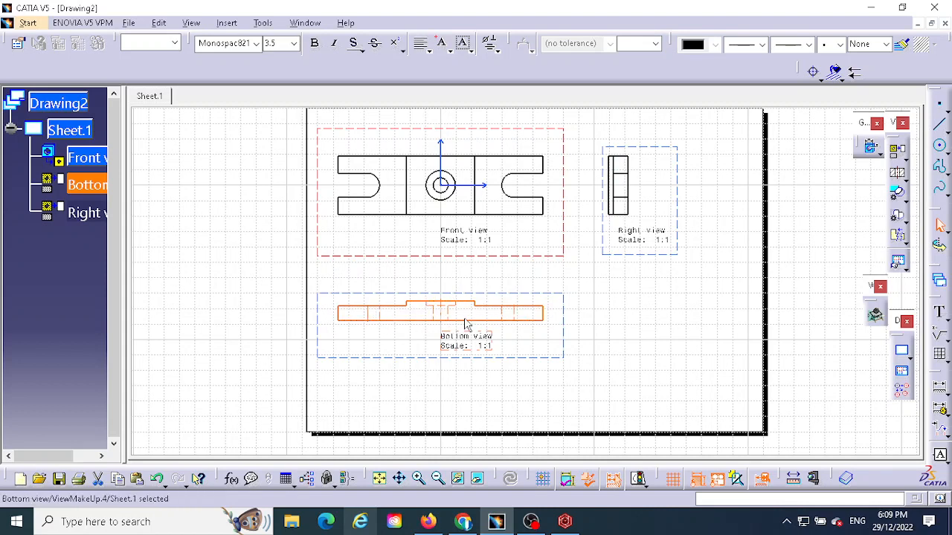
Step: Replace the bottom view with an offset section view cut horizontally through the front view's central hole and both slots, placed below it
click(568, 336)
key(Delete)
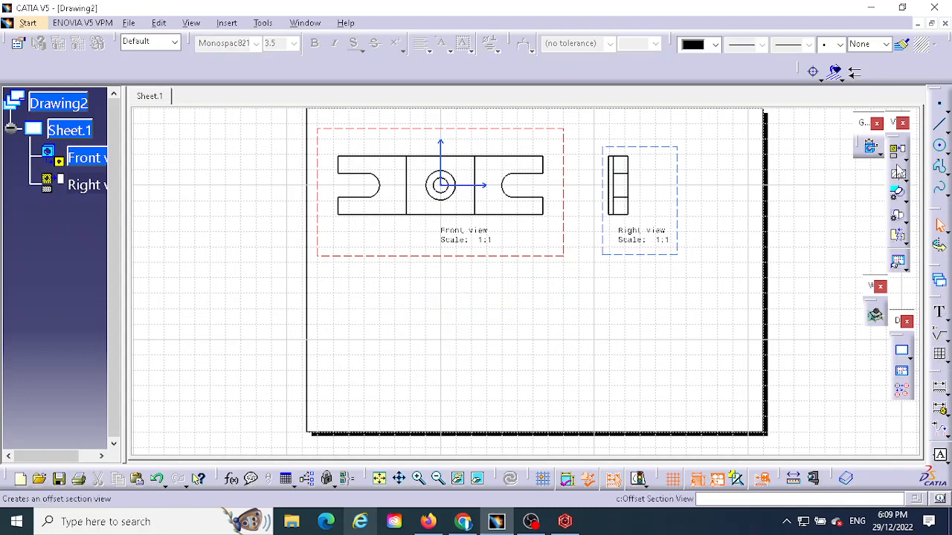
drag(891, 130, 831, 147)
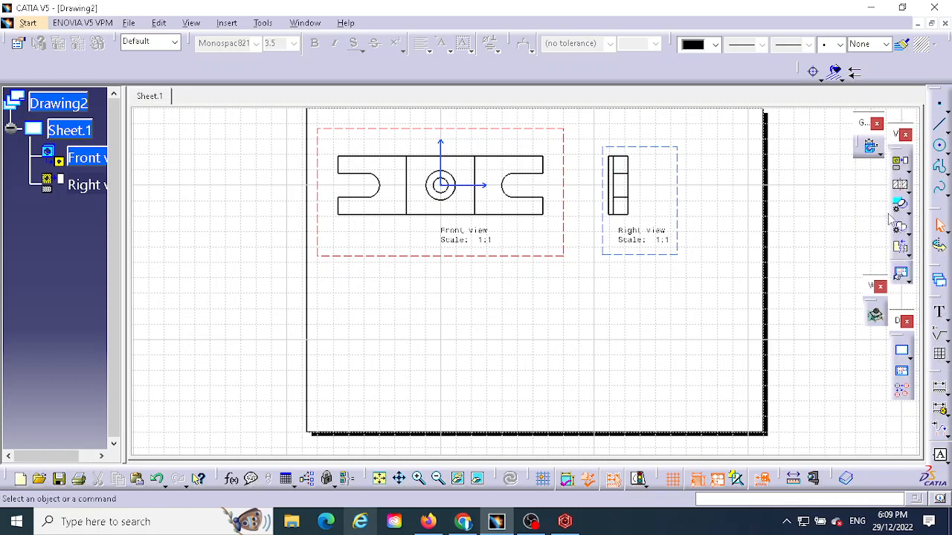
click(900, 185)
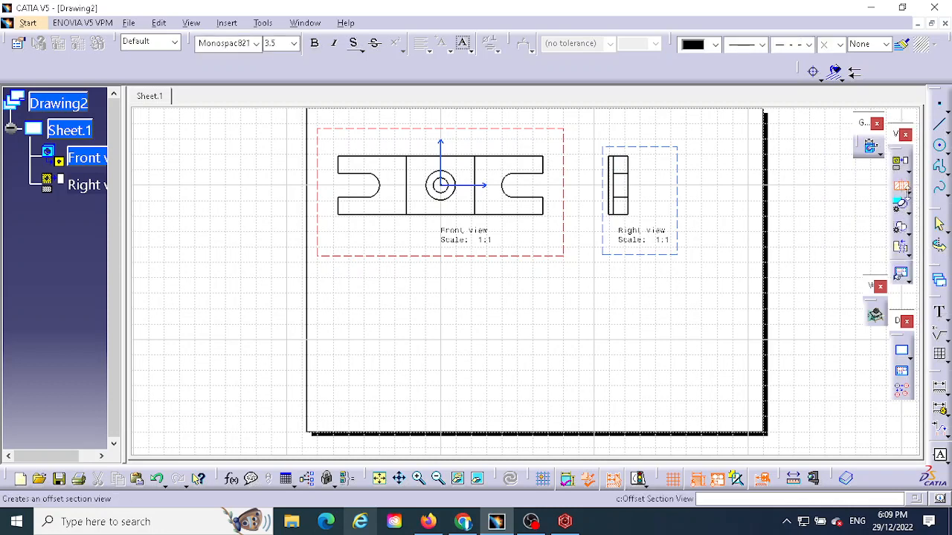
click(908, 195)
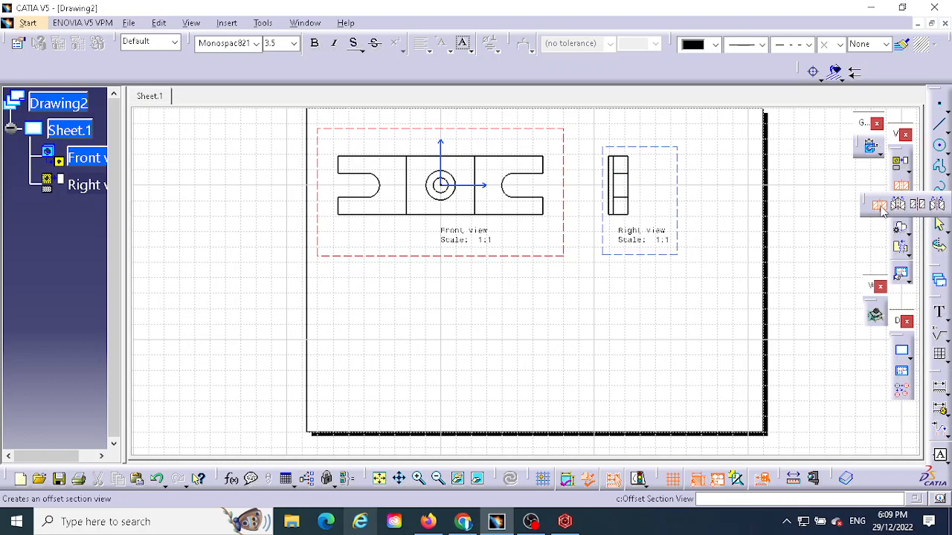
click(879, 207)
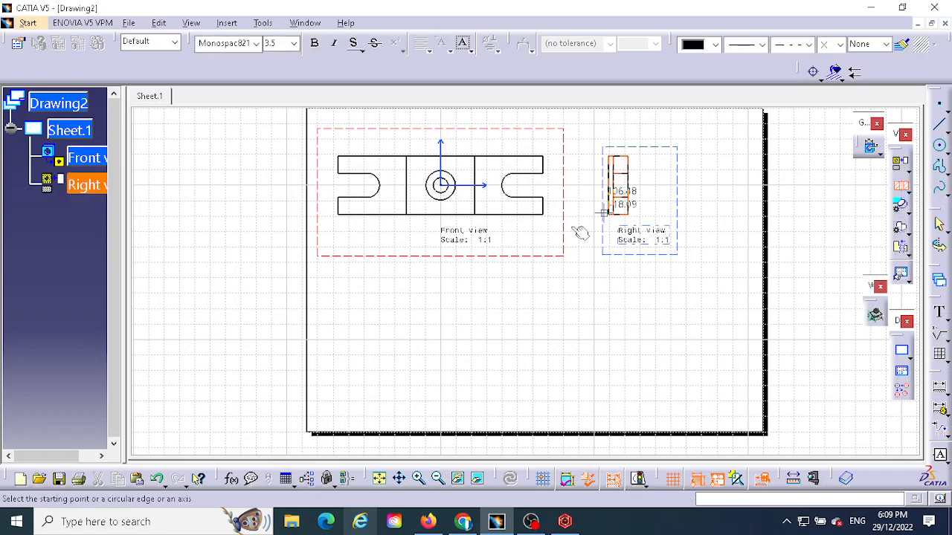
click(318, 183)
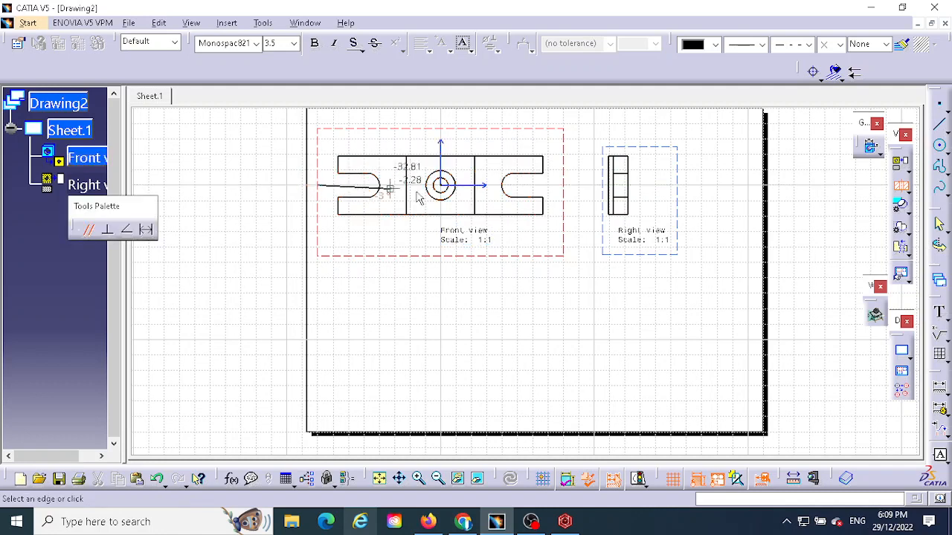
double_click(556, 185)
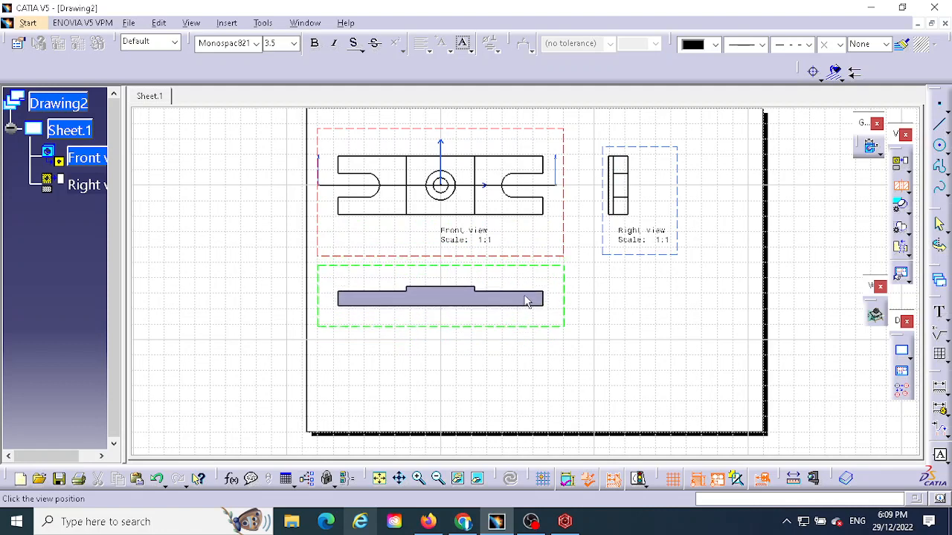
click(527, 295)
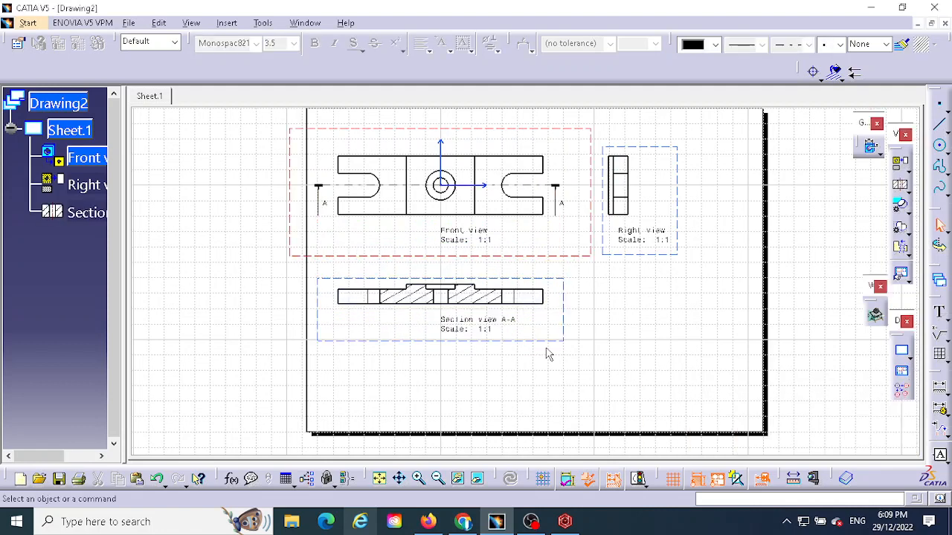
Step: Activate the section view and turn on its hidden lines and center lines
double_click(562, 303)
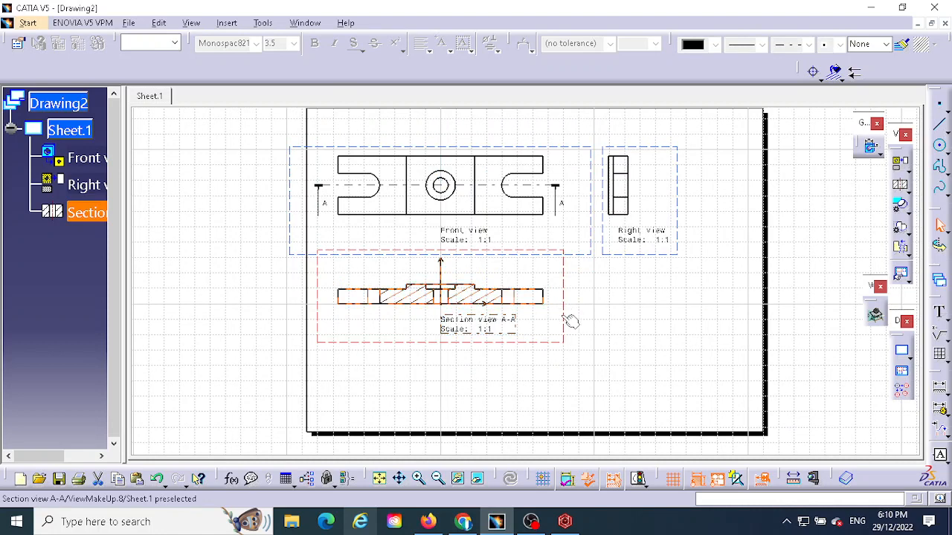
right_click(568, 296)
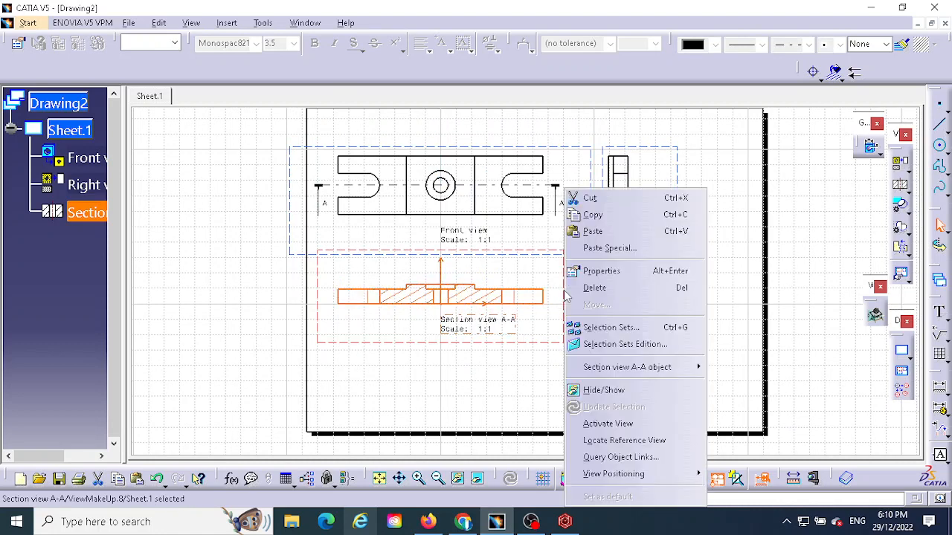
click(602, 271)
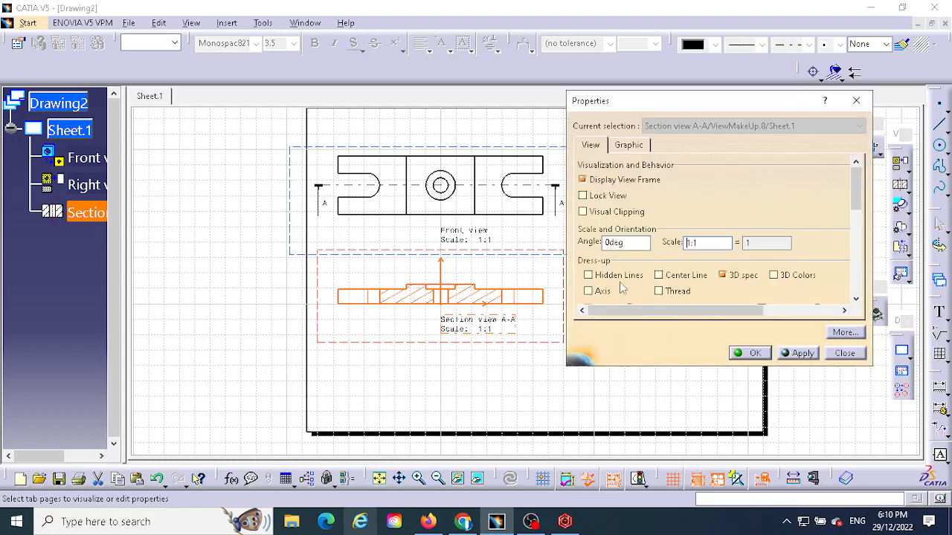
click(591, 275)
click(663, 278)
click(811, 358)
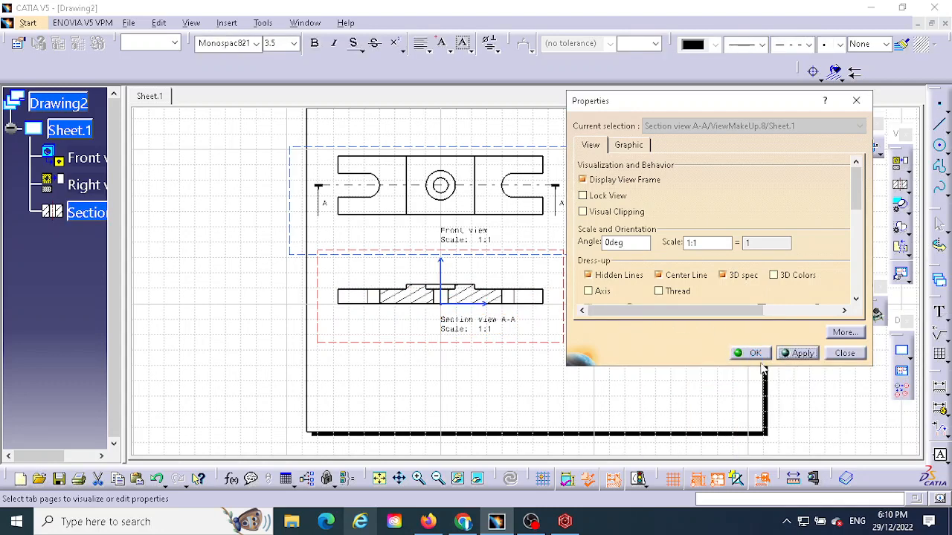
click(750, 353)
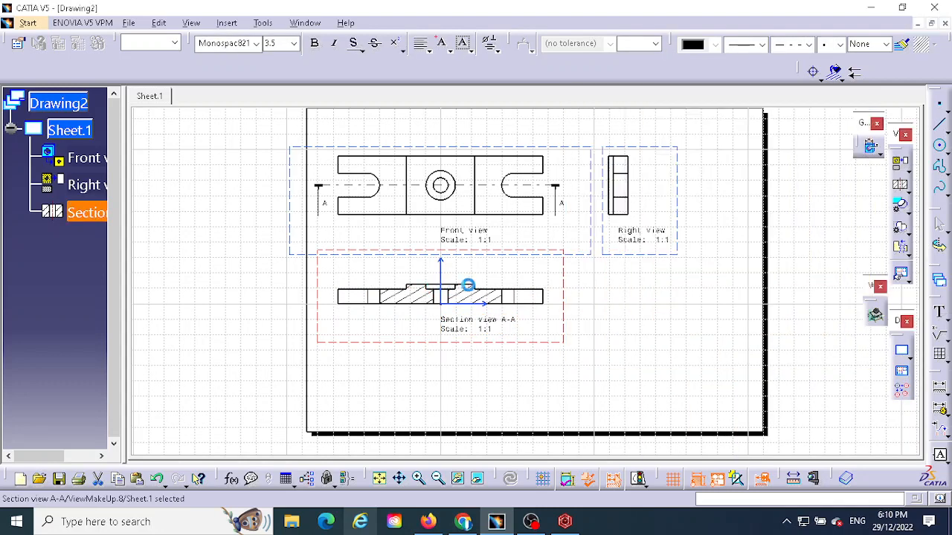
click(526, 292)
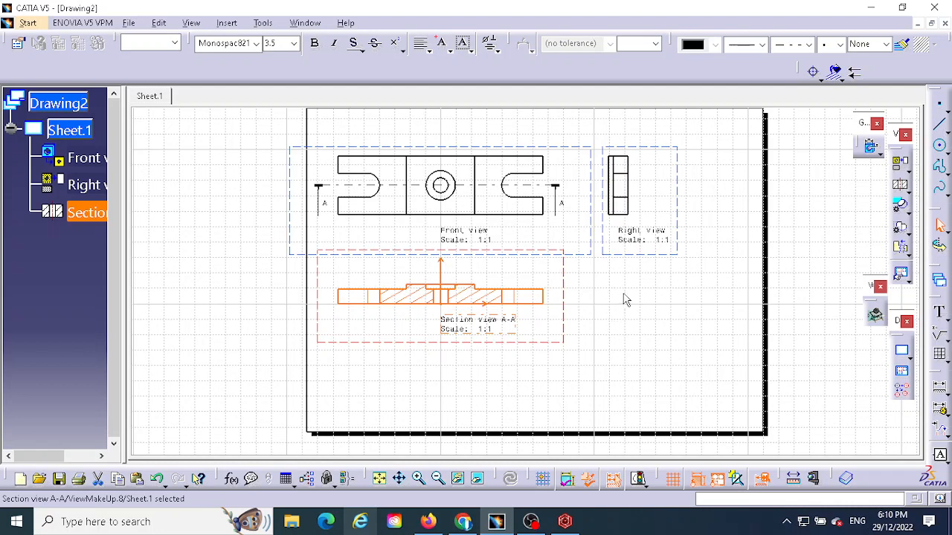
Step: Delete the name and scale labels below the right view and the front view
click(642, 244)
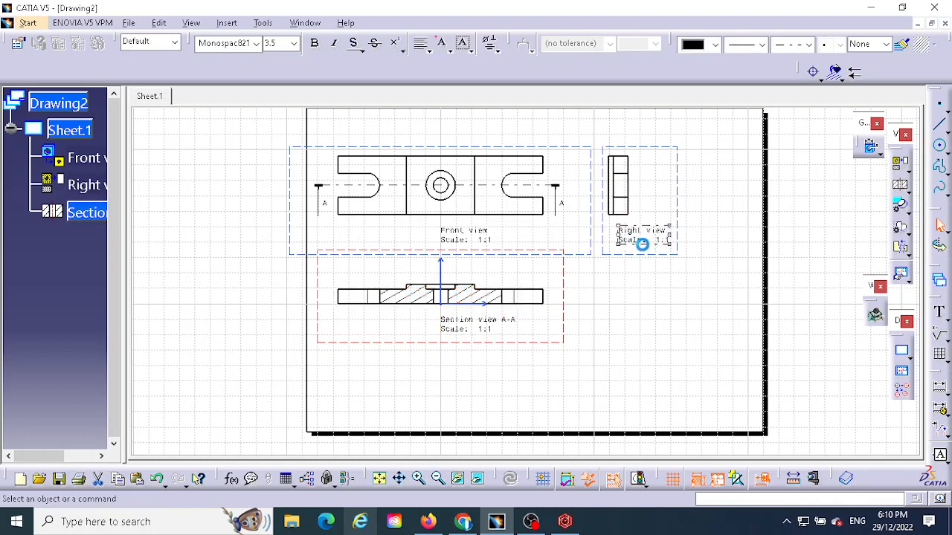
key(Delete)
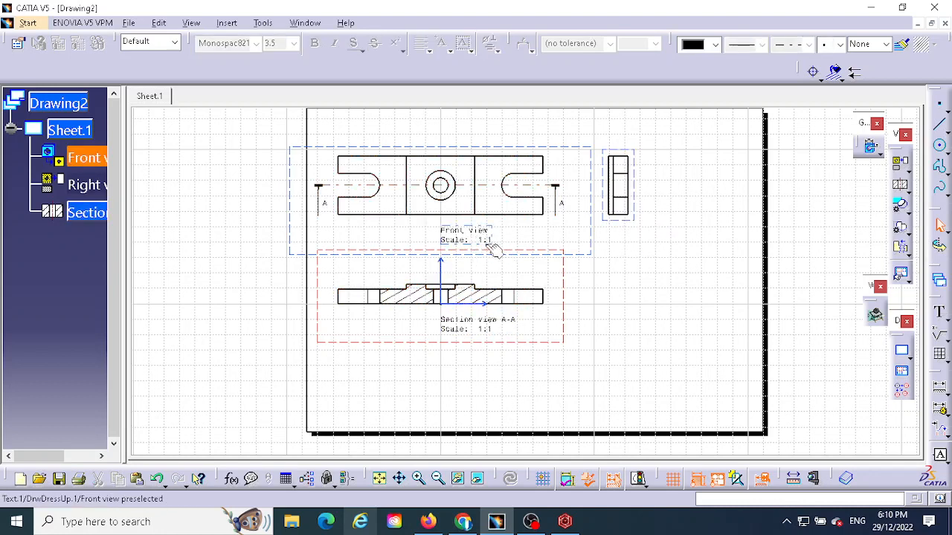
click(466, 226)
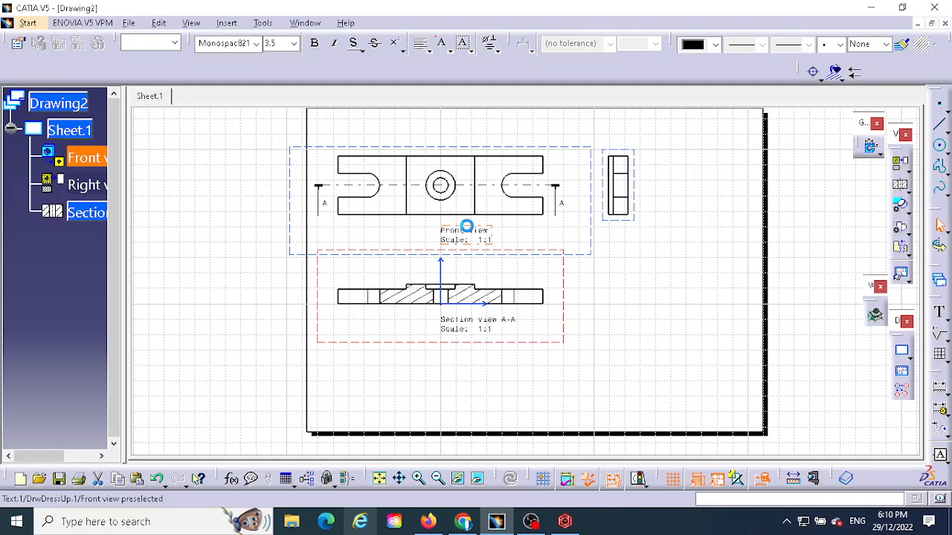
key(Delete)
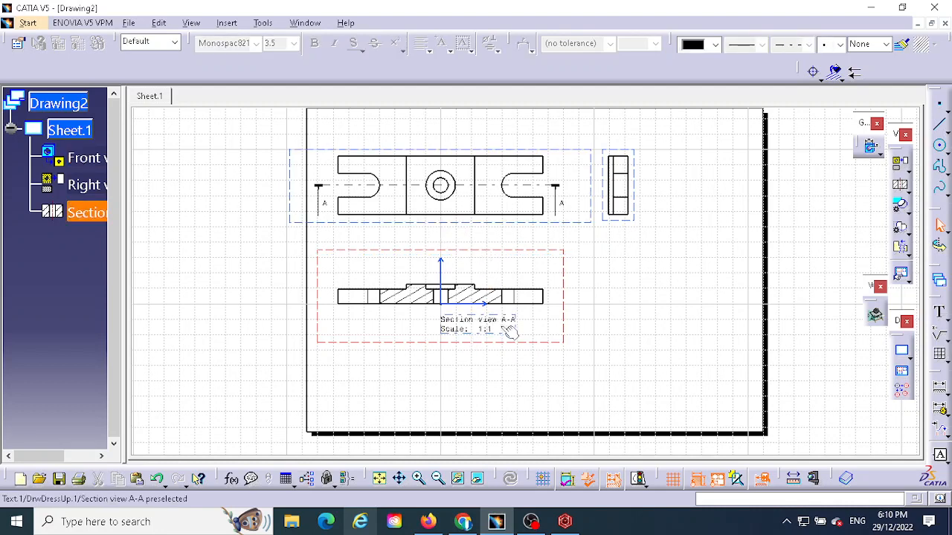
click(480, 320)
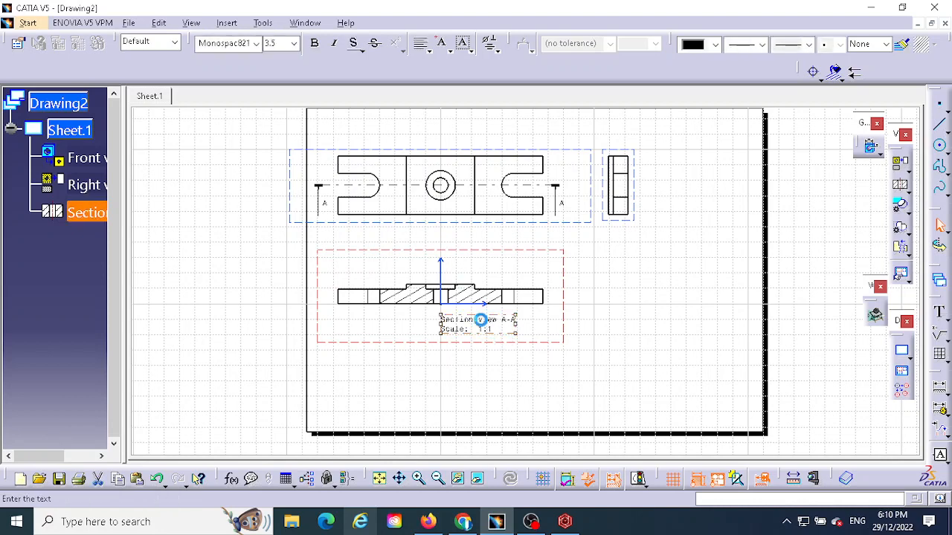
click(715, 403)
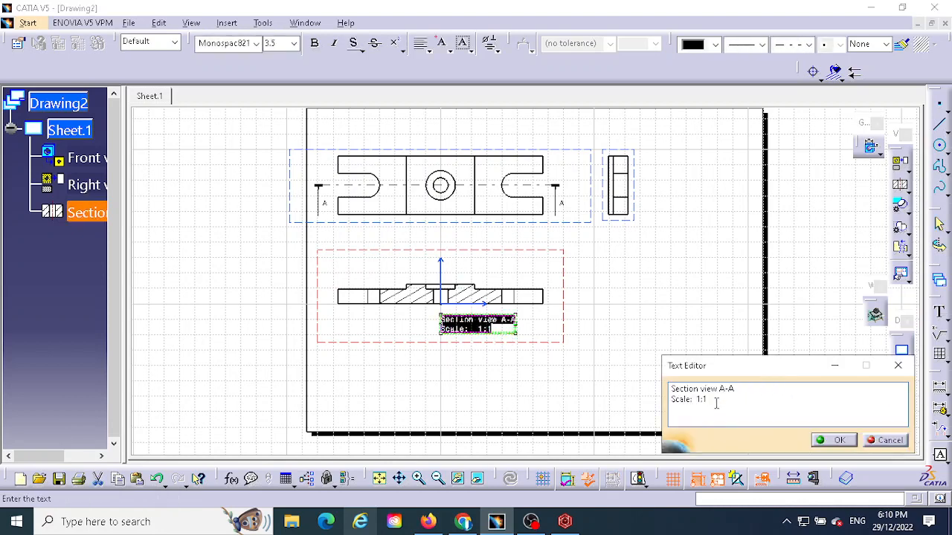
double_click(712, 398)
key(ctrl+a)
key(Delete)
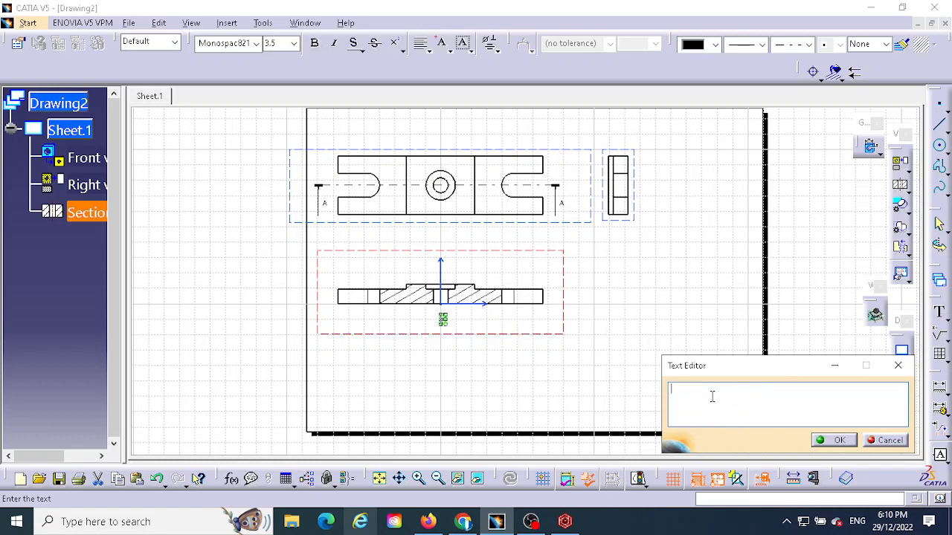
click(887, 441)
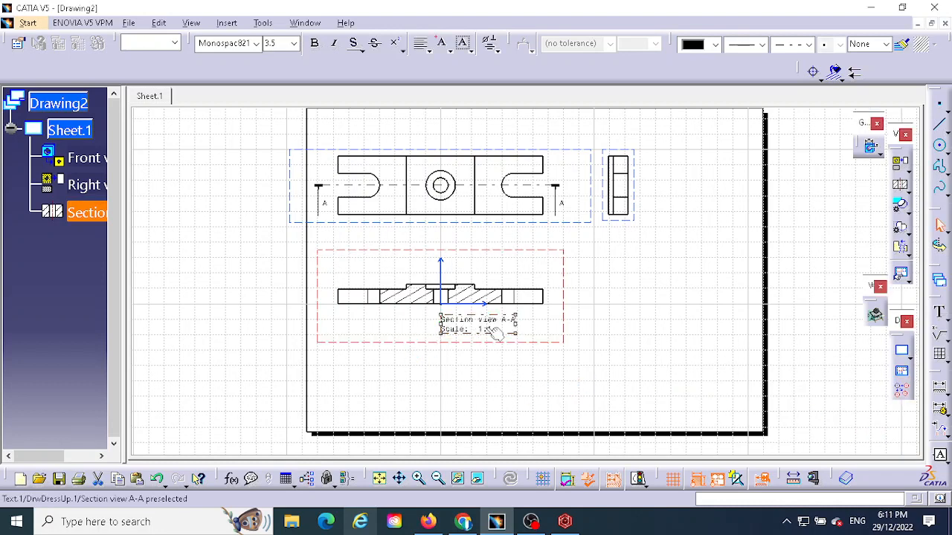
Step: Remove the scale line from the section view's label, leaving only "Section view A-A"
double_click(485, 329)
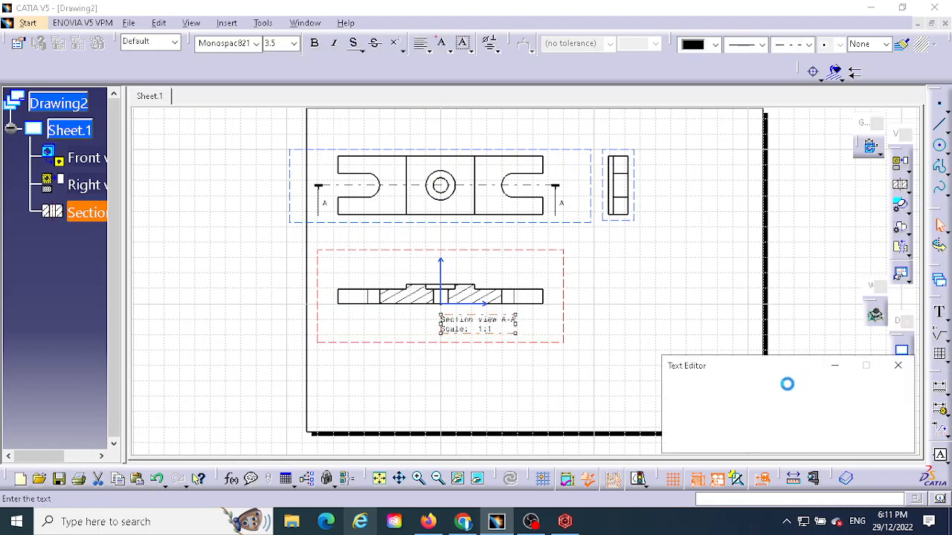
click(722, 402)
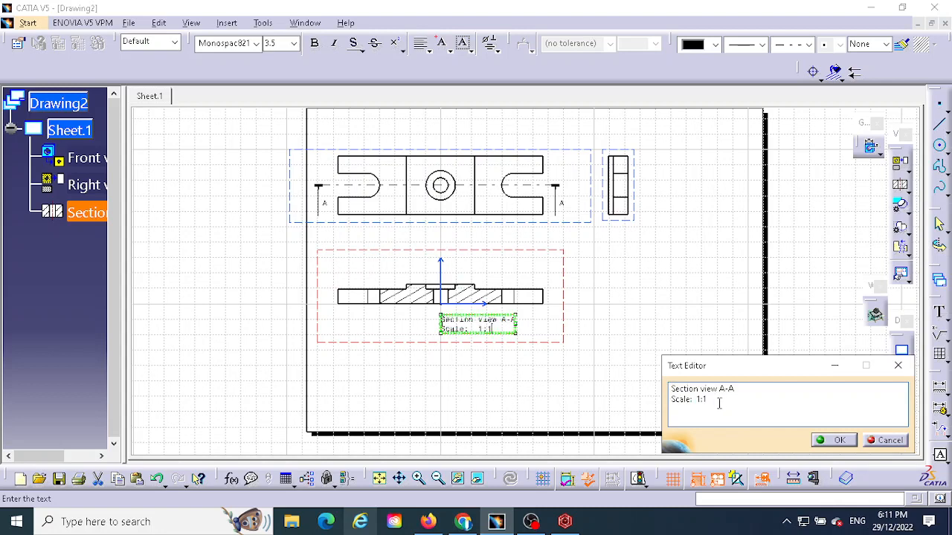
double_click(713, 401)
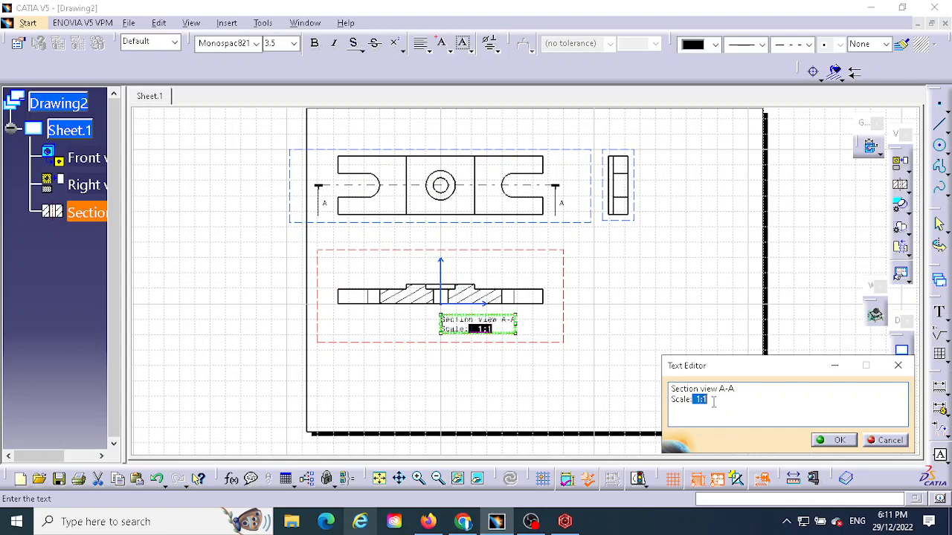
key(BackSpace)
key(BackSpace)
key(BackSpace)
key(BackSpace)
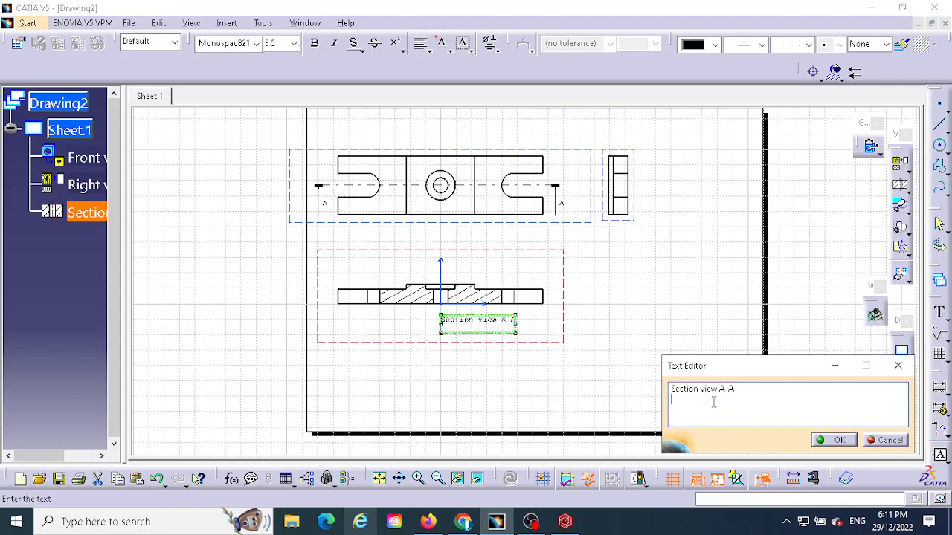
click(836, 441)
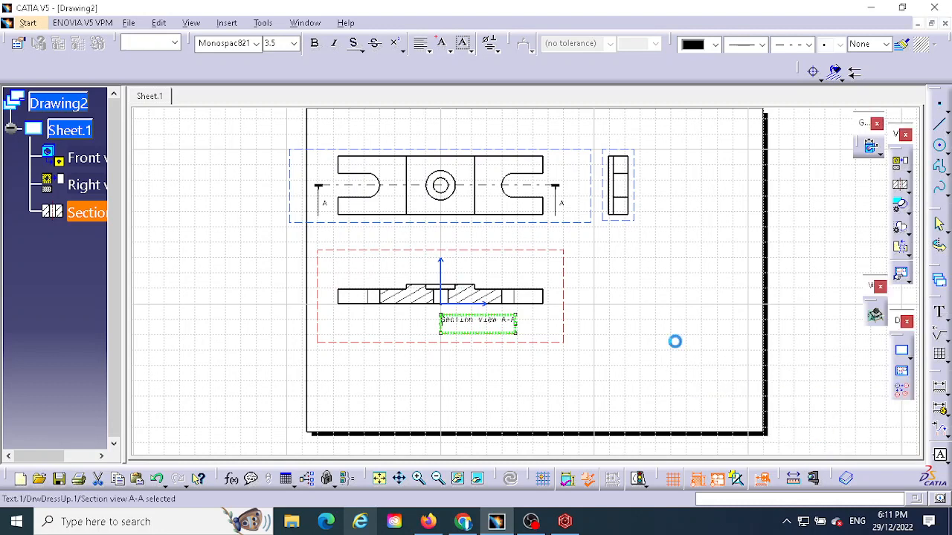
click(548, 337)
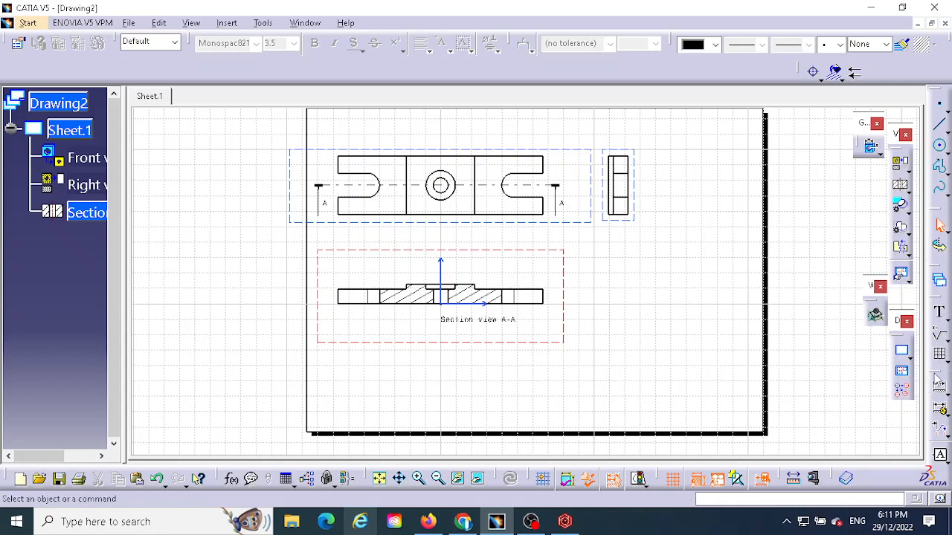
Step: Dimension the front view's overall length between its two outer end edges, placing the dimension above the view
drag(938, 372, 849, 365)
click(854, 379)
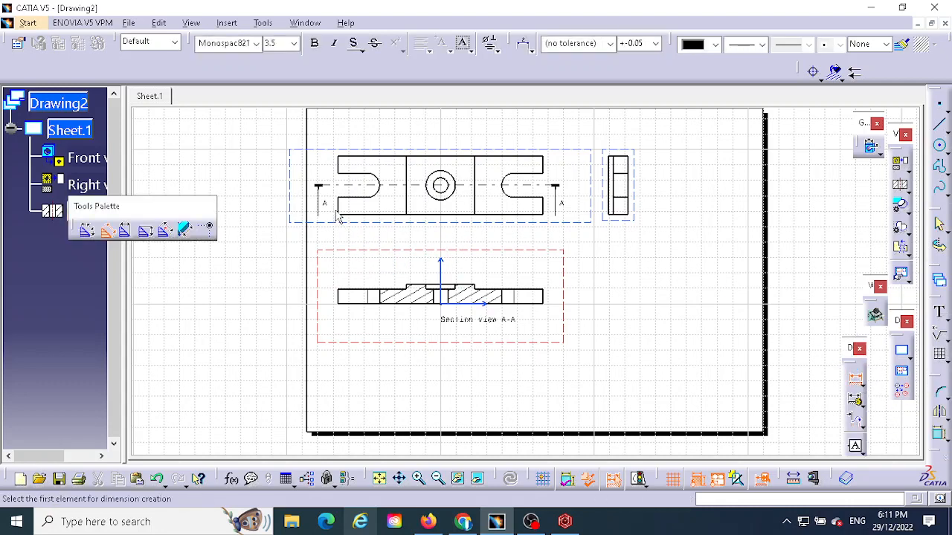
click(338, 164)
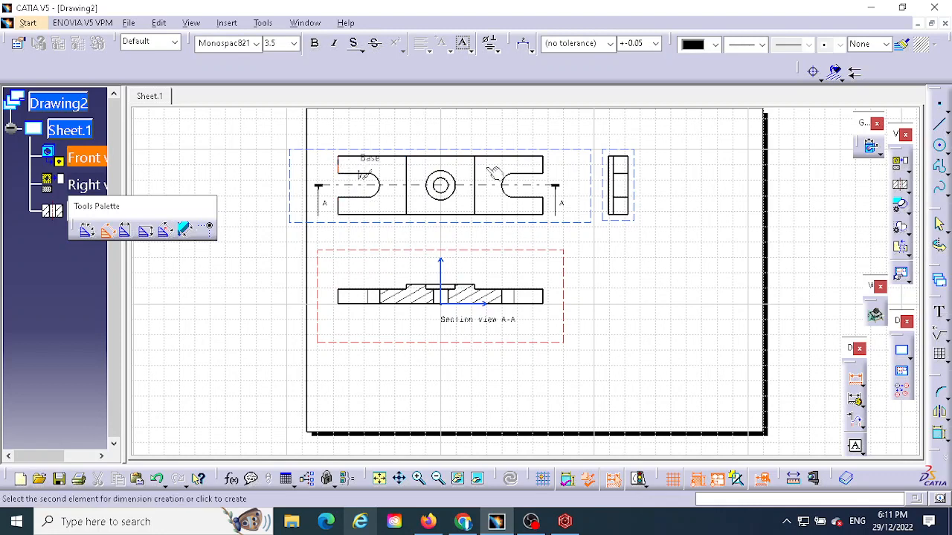
click(543, 167)
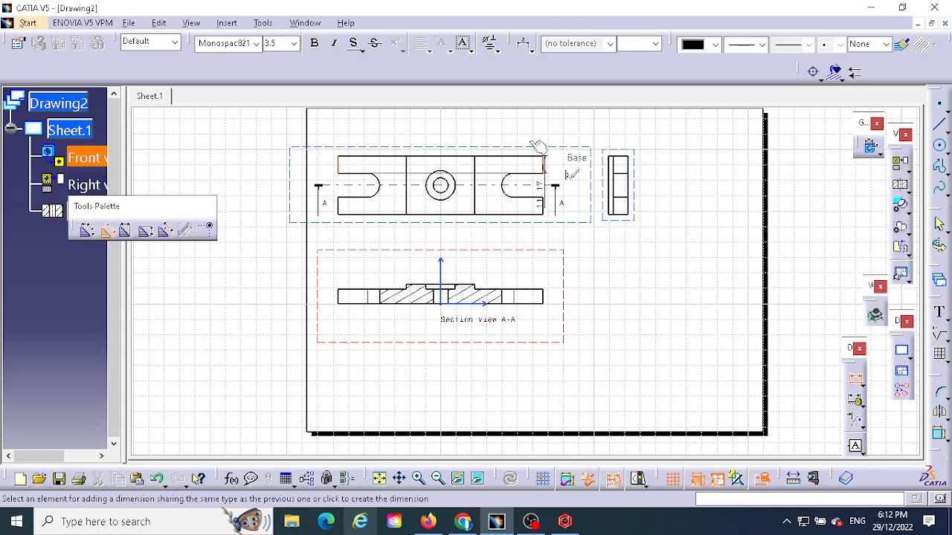
click(457, 150)
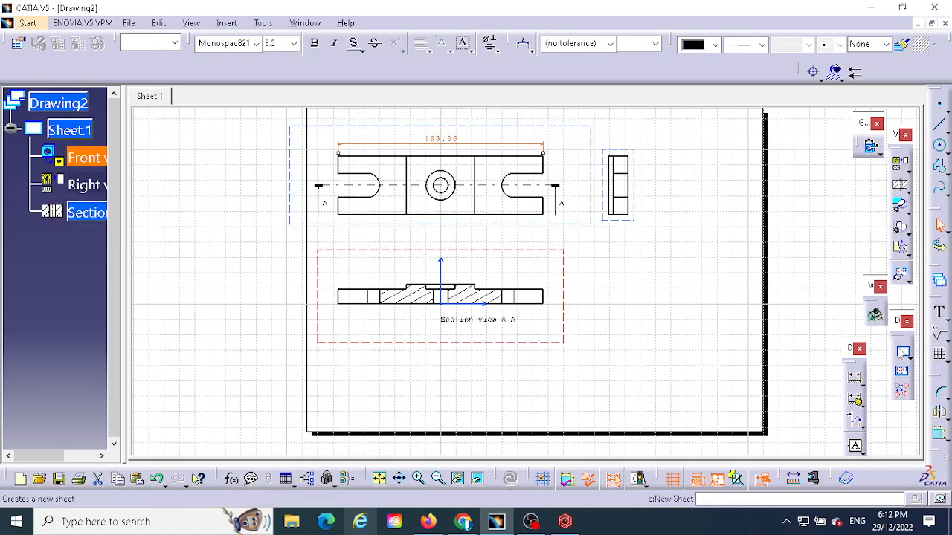
Step: Dimension the section view's overall height beside its right end and the base plate's thickness beside its left end
click(855, 378)
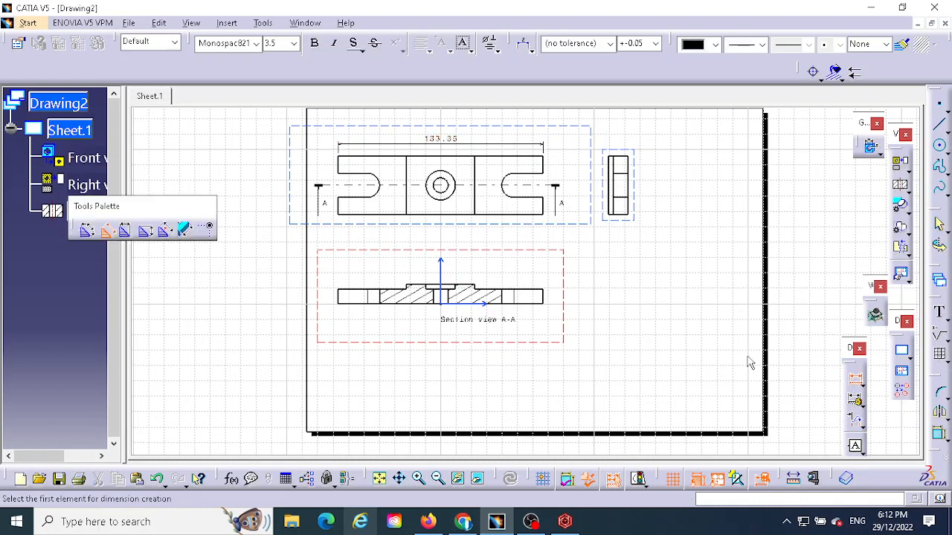
click(467, 285)
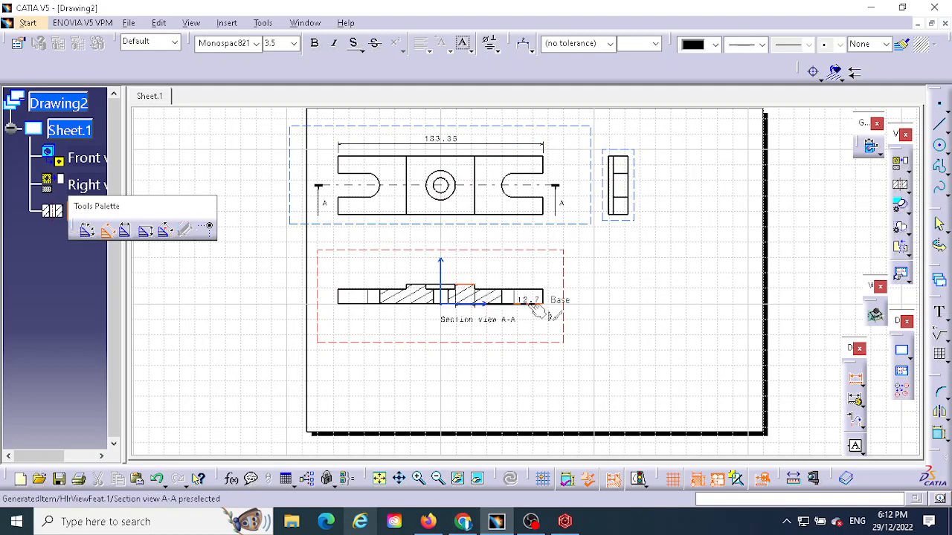
click(536, 304)
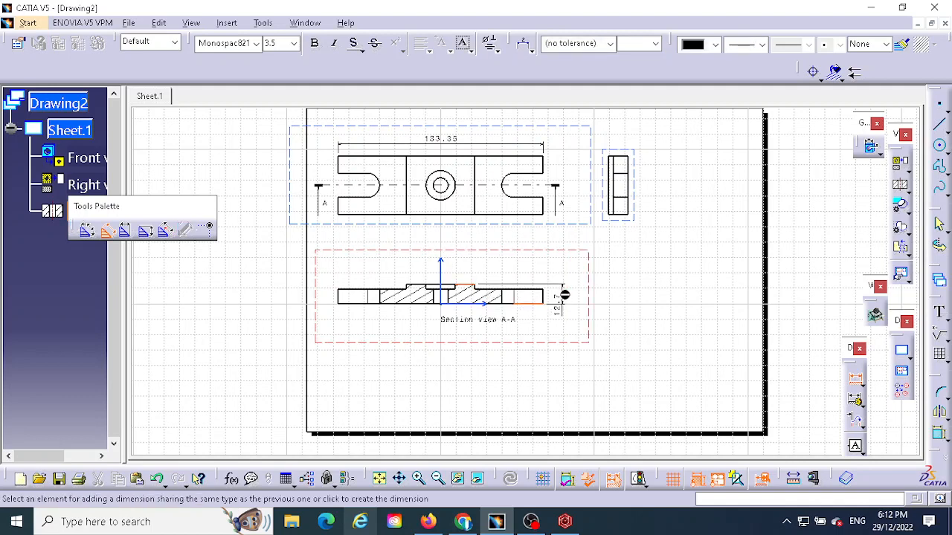
click(566, 295)
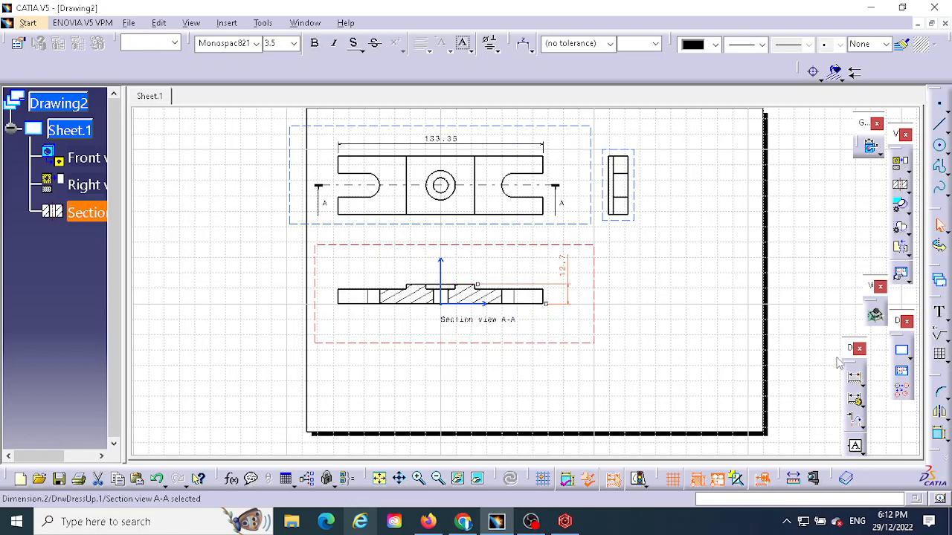
click(855, 379)
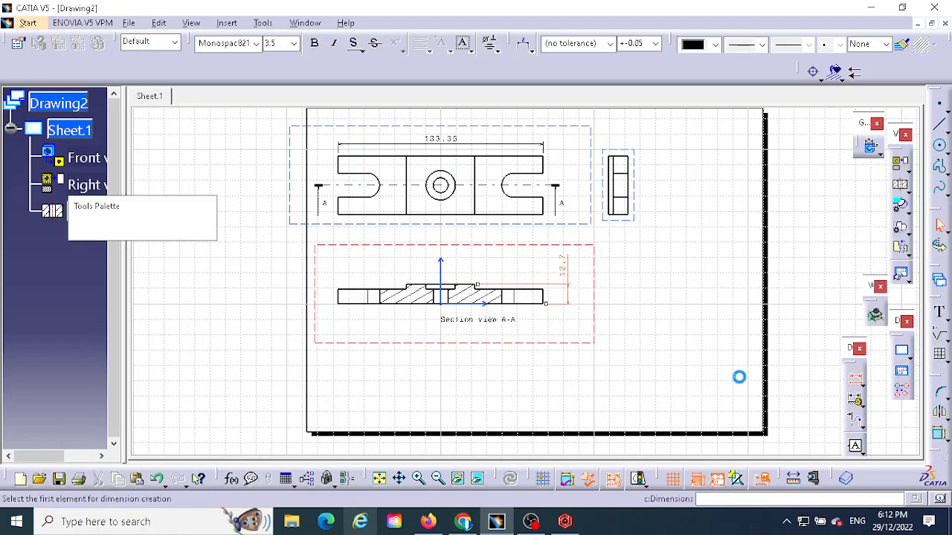
click(351, 292)
click(350, 303)
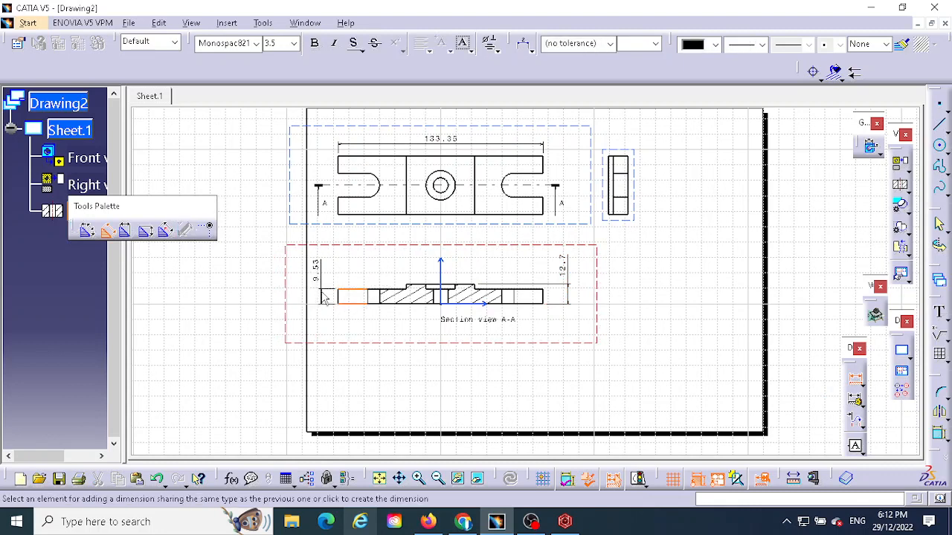
click(322, 295)
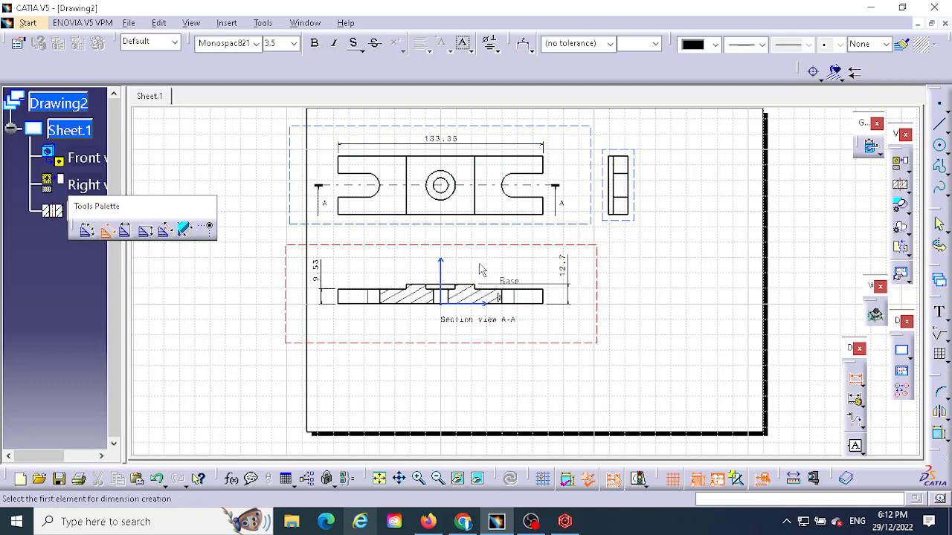
Step: Dimension the depth of the central counterbore in the section view, placing the dimension above the raised boss
ctrl+middle_drag(479, 270, 479, 188)
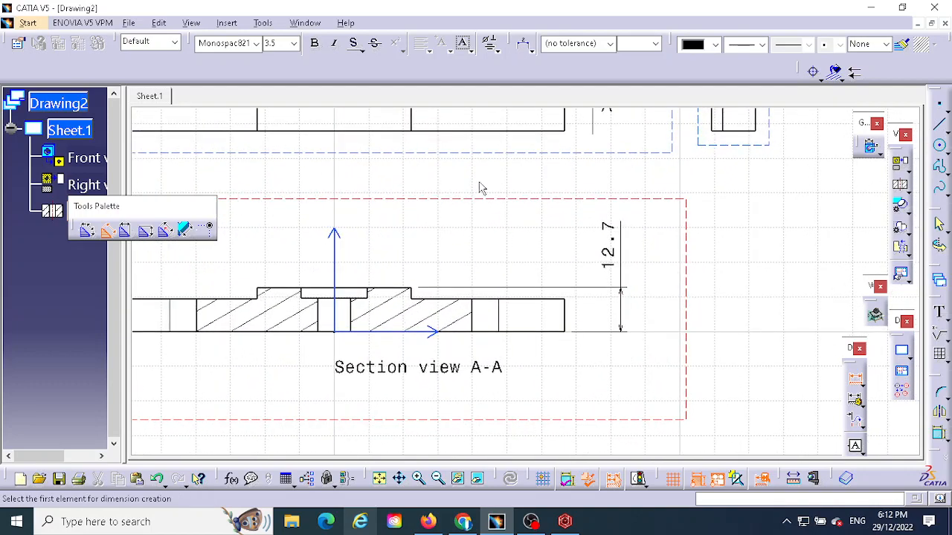
click(355, 299)
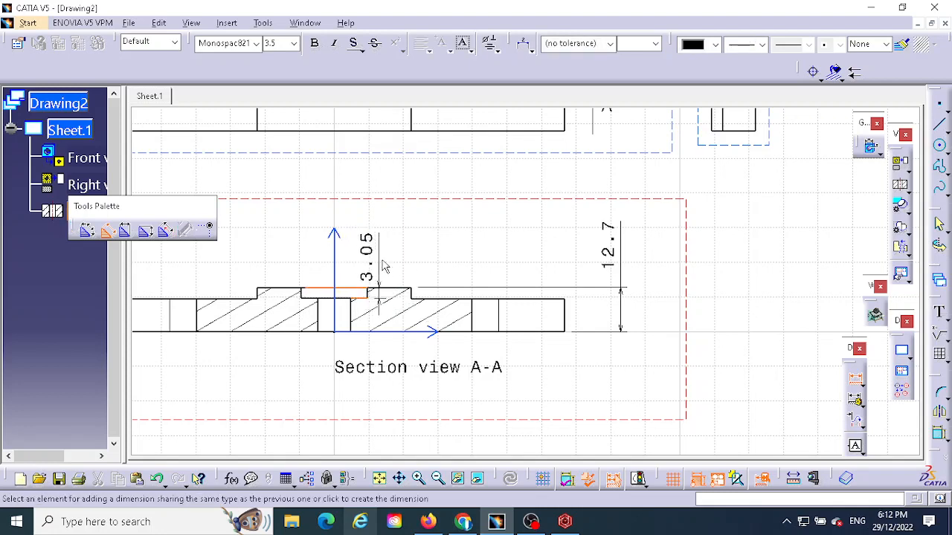
click(407, 244)
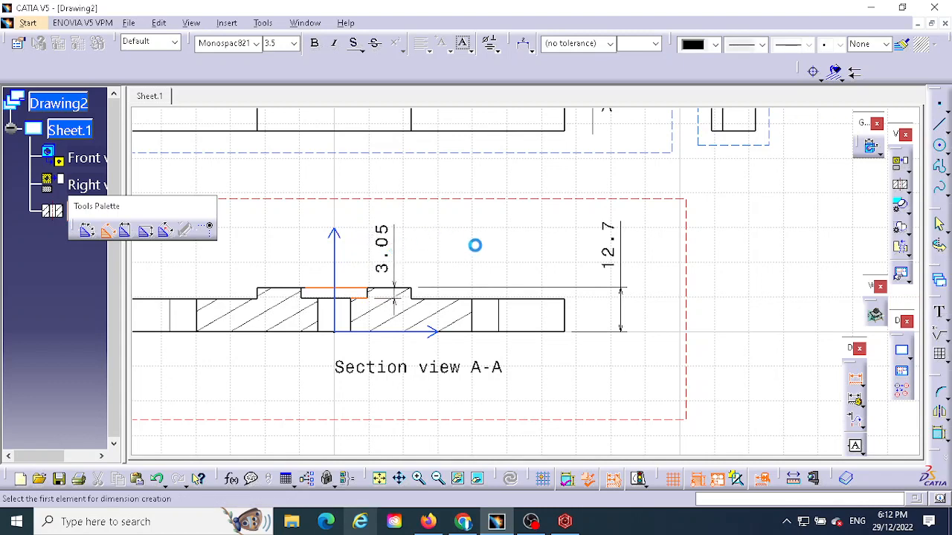
Step: Dimension the raised boss's width in the section view between its two side edges, placed just above the boss
scroll(741, 254, up, 3)
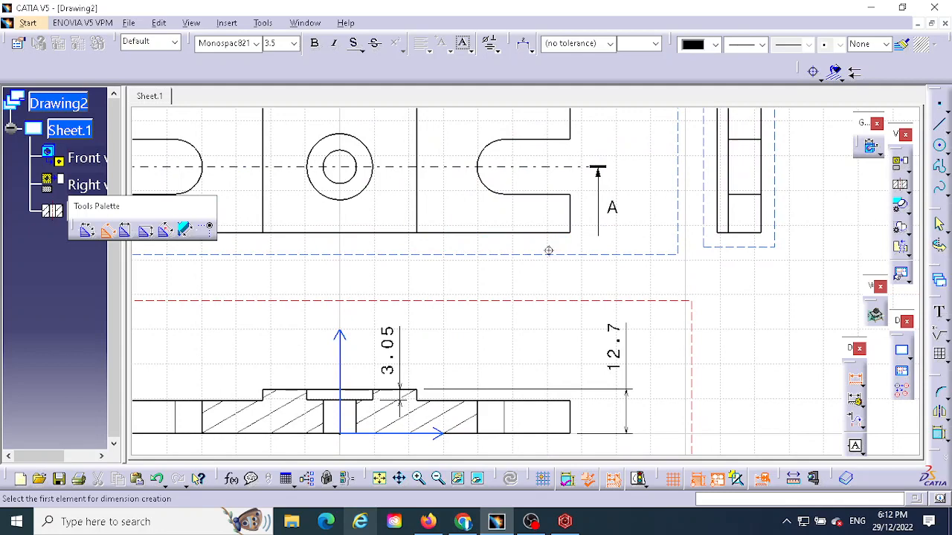
mouse_move(549, 251)
ctrl+middle_down()
mouse_move(568, 299)
mouse_move(559, 306)
ctrl+middle_up()
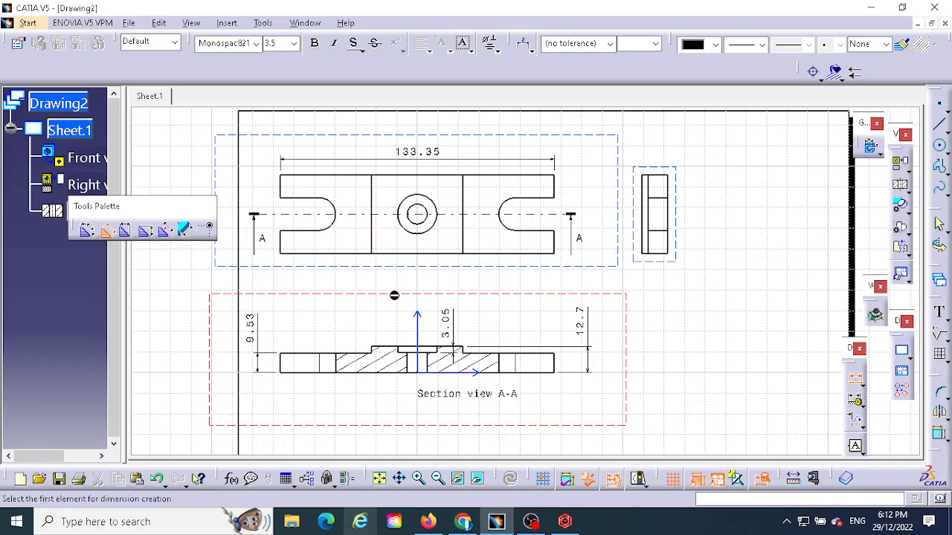
middle_drag(394, 311, 406, 262)
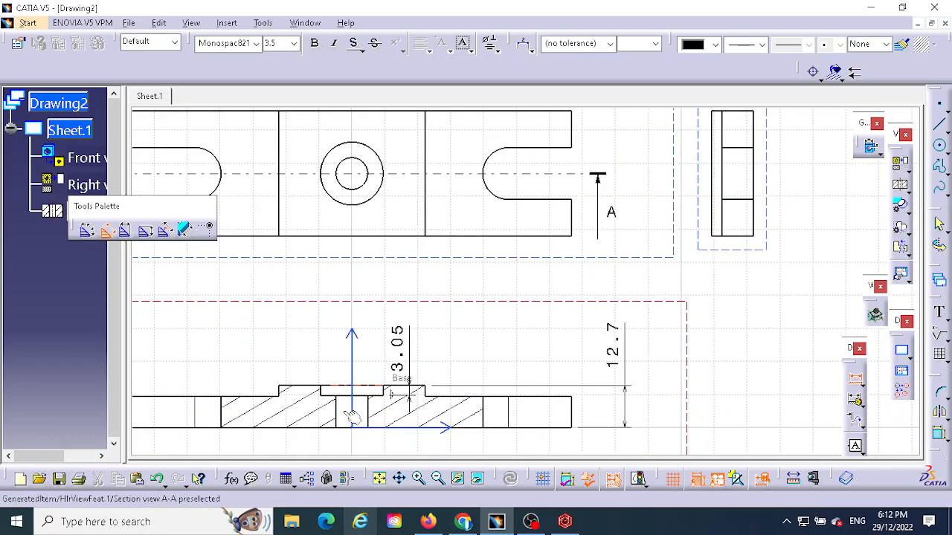
click(282, 392)
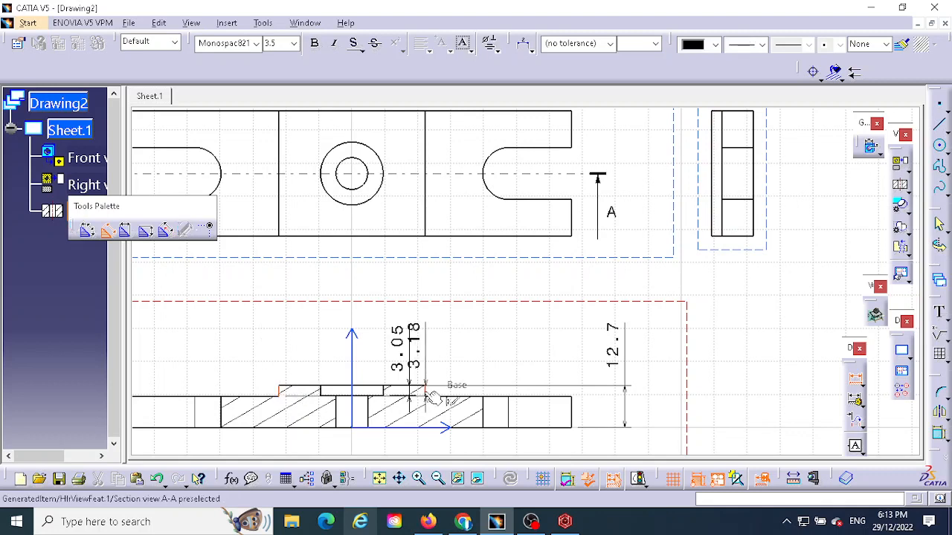
click(427, 391)
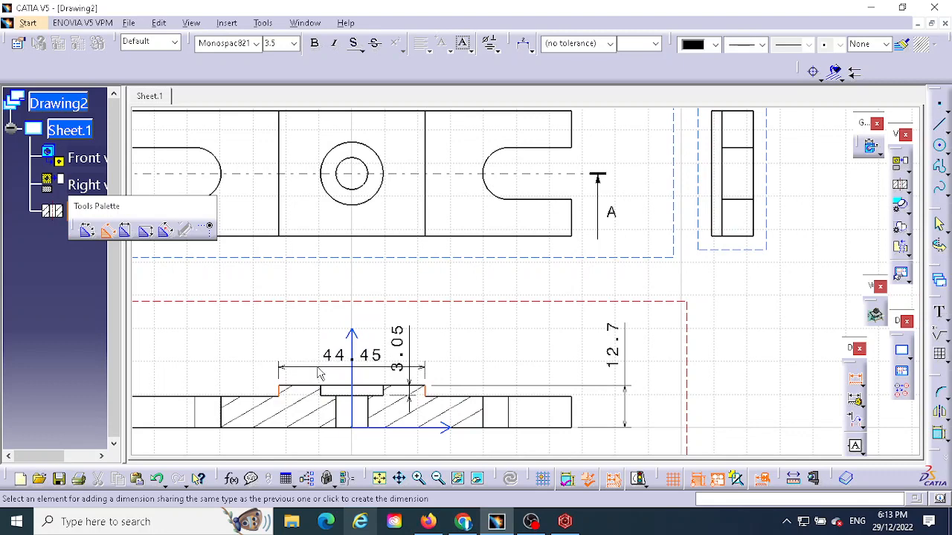
click(318, 373)
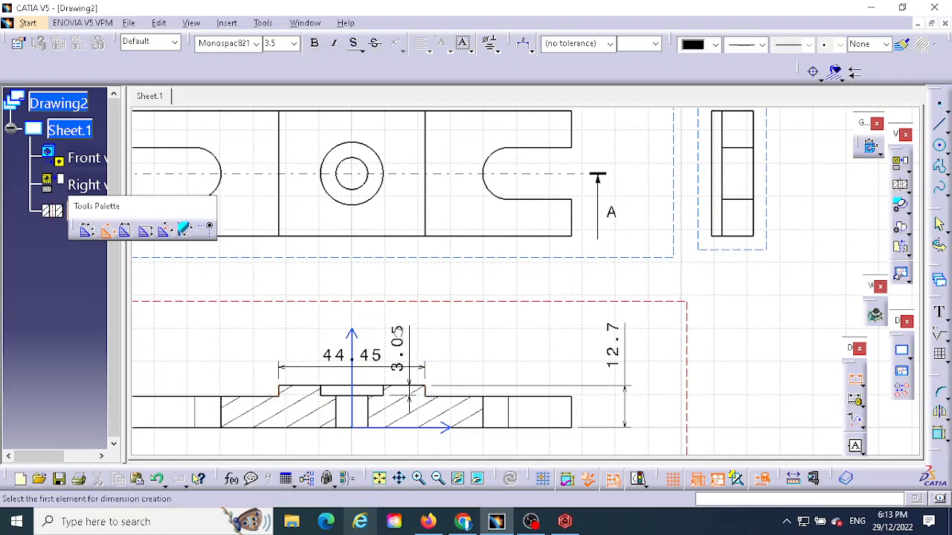
click(409, 382)
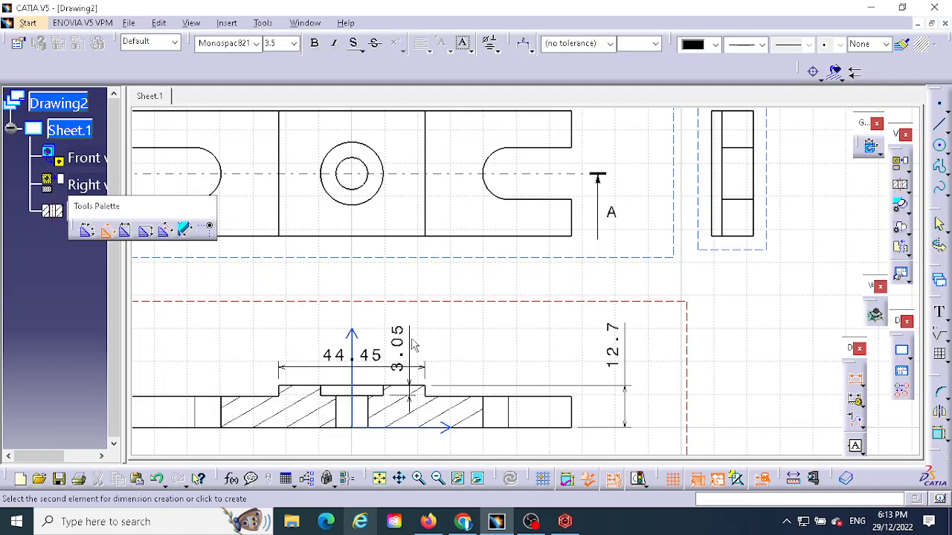
Step: Add a diameter dimension to the outer central circle in the front view, placing its text above the view's upper edge
ctrl+middle_drag(451, 327, 444, 387)
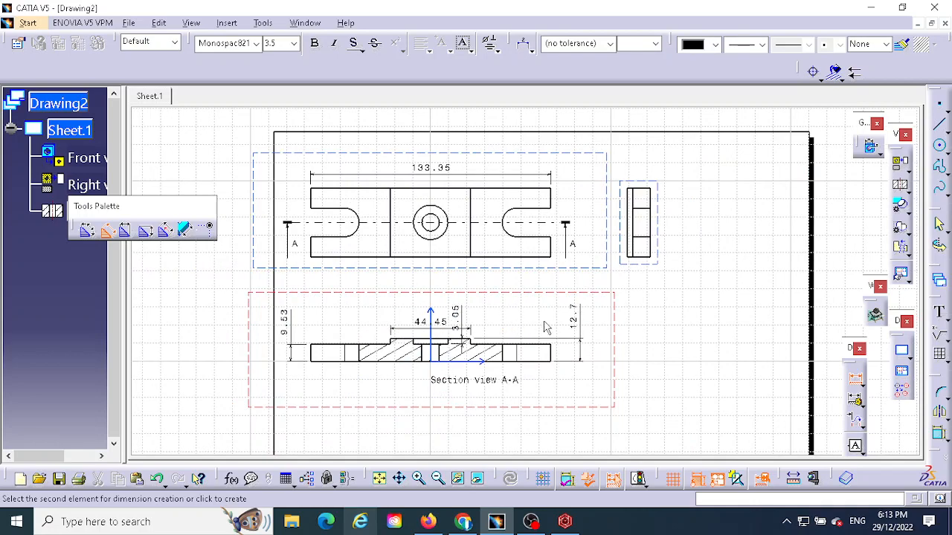
ctrl+middle_drag(504, 304, 513, 288)
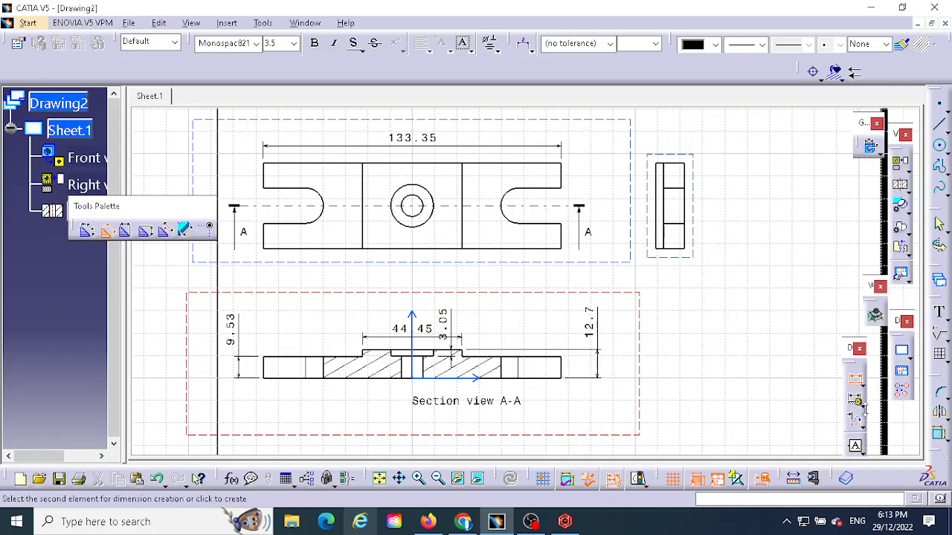
click(863, 385)
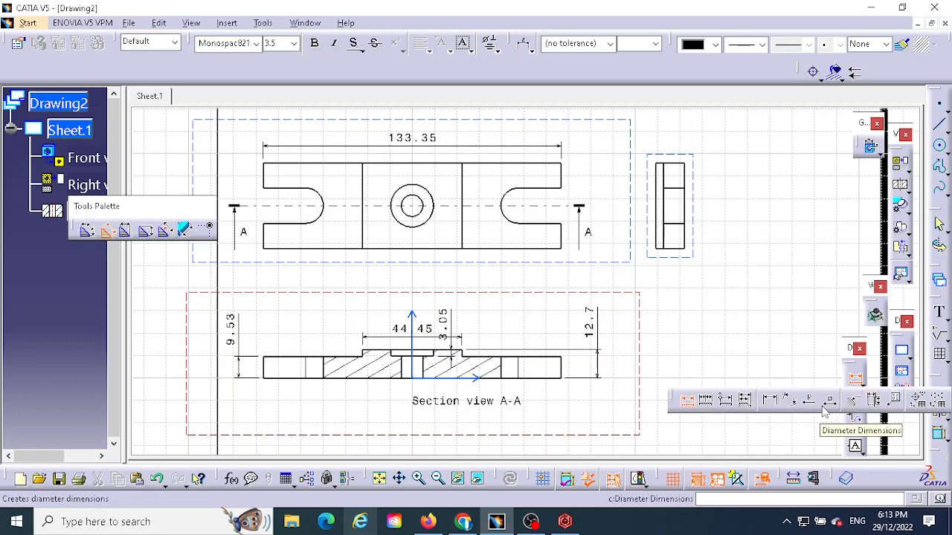
click(831, 402)
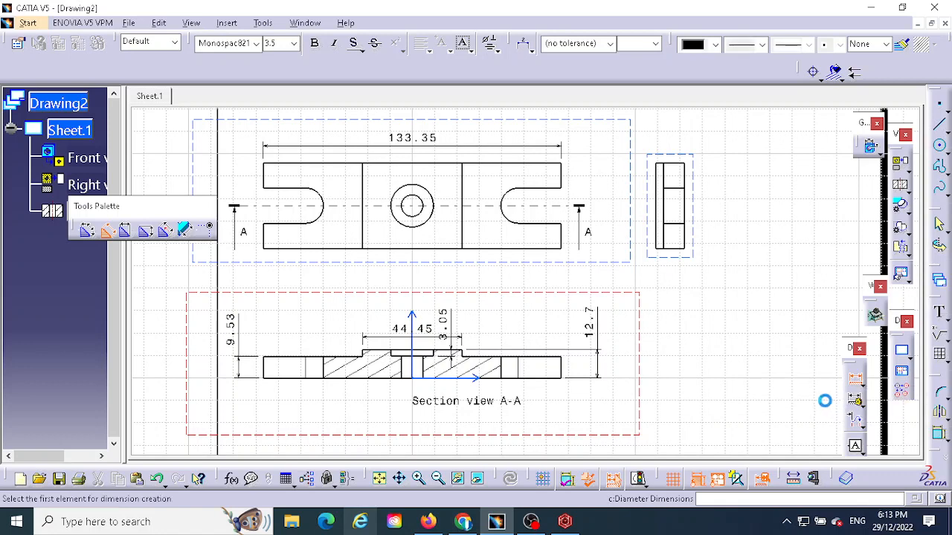
click(438, 202)
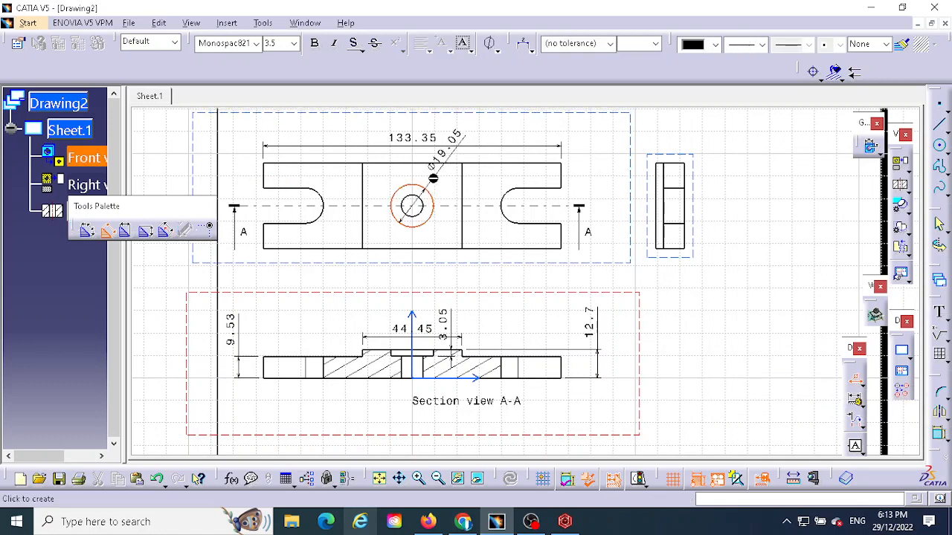
click(491, 148)
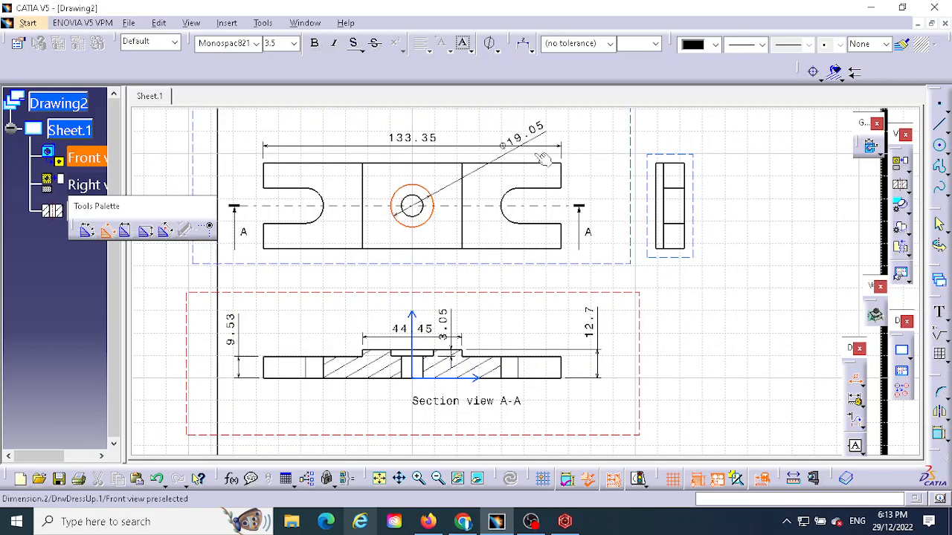
click(531, 131)
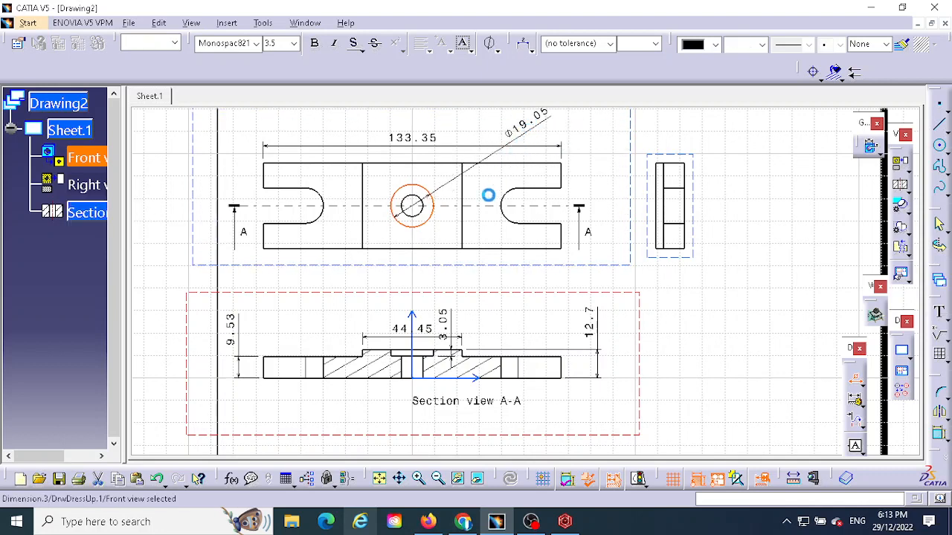
click(408, 377)
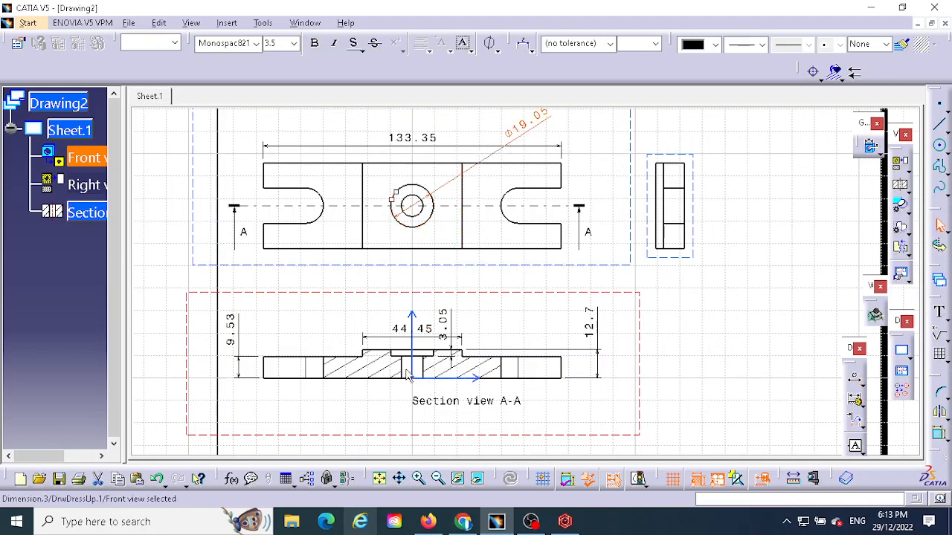
Step: Add a diameter dimension to the inner central hole in the front view, placing its text beside the outer circle's diameter dimension
click(855, 379)
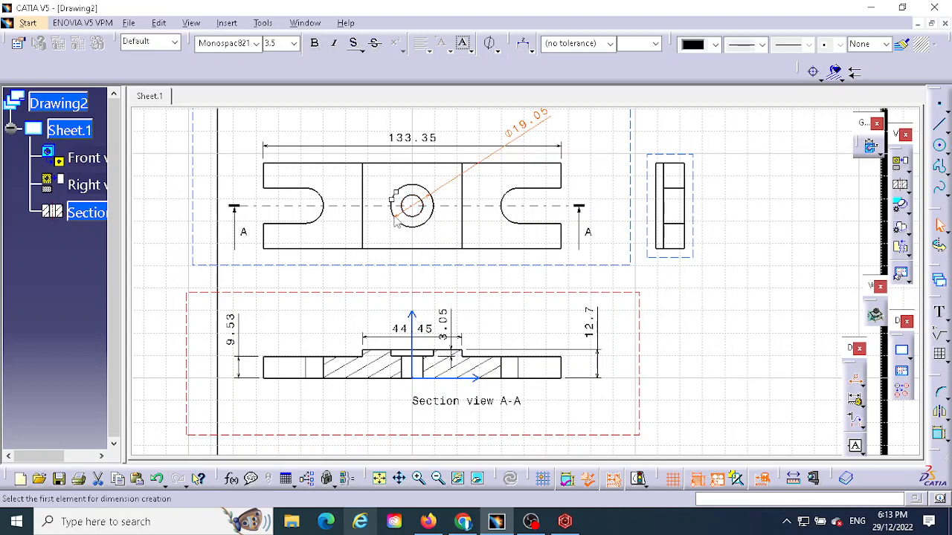
click(433, 218)
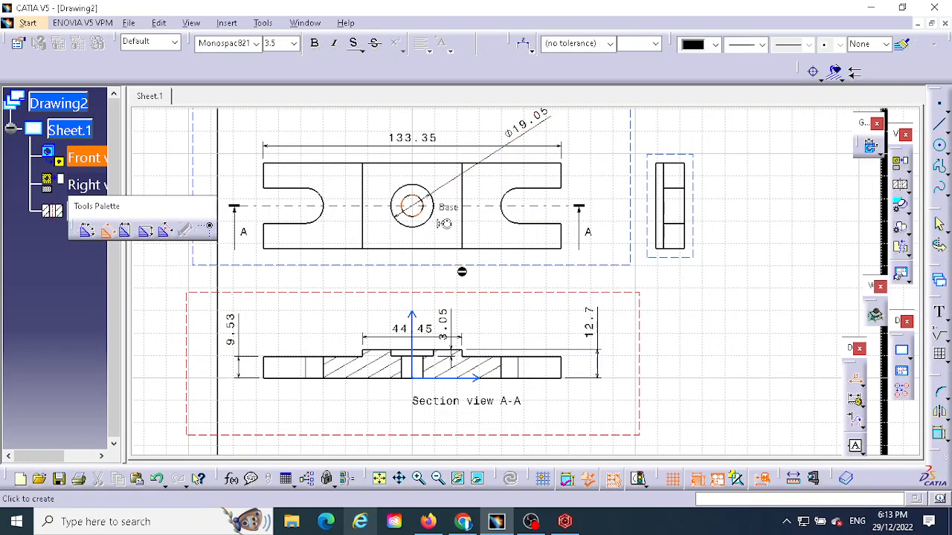
click(473, 148)
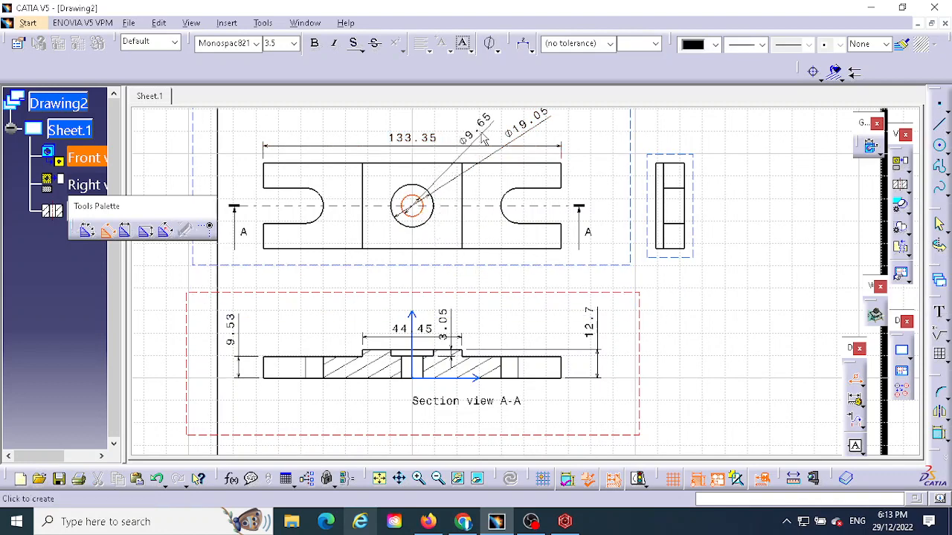
click(494, 134)
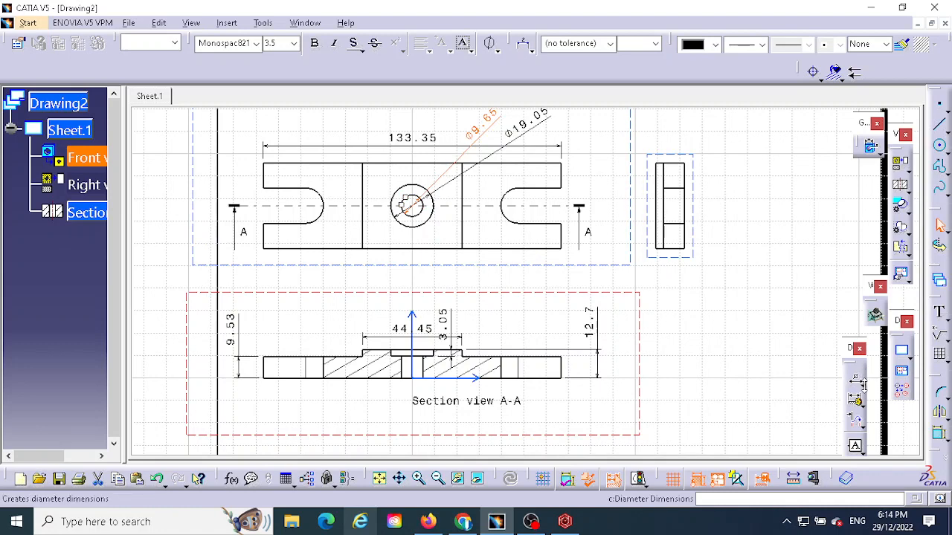
Step: Add a radius dimension to the rounded end of the left slot in the front view, placing it between slot and boss
click(860, 405)
click(814, 404)
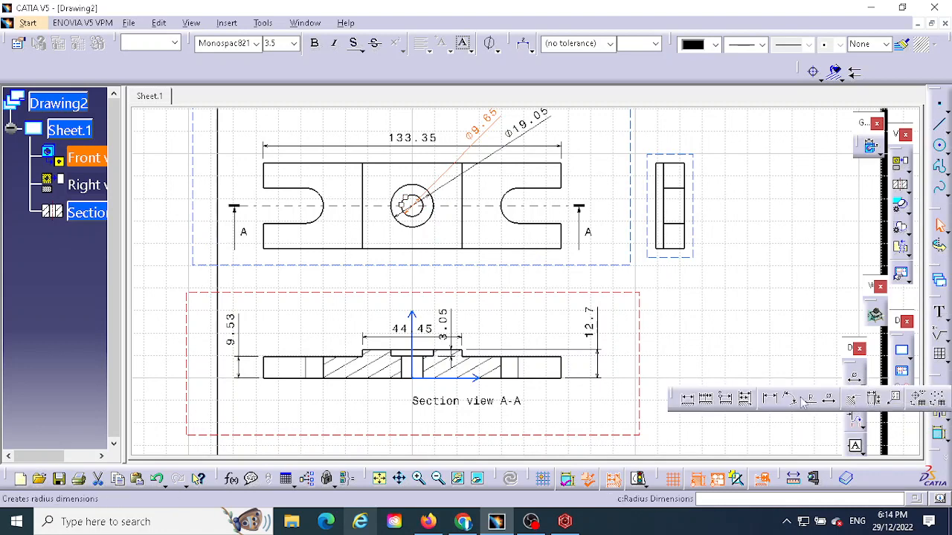
click(320, 215)
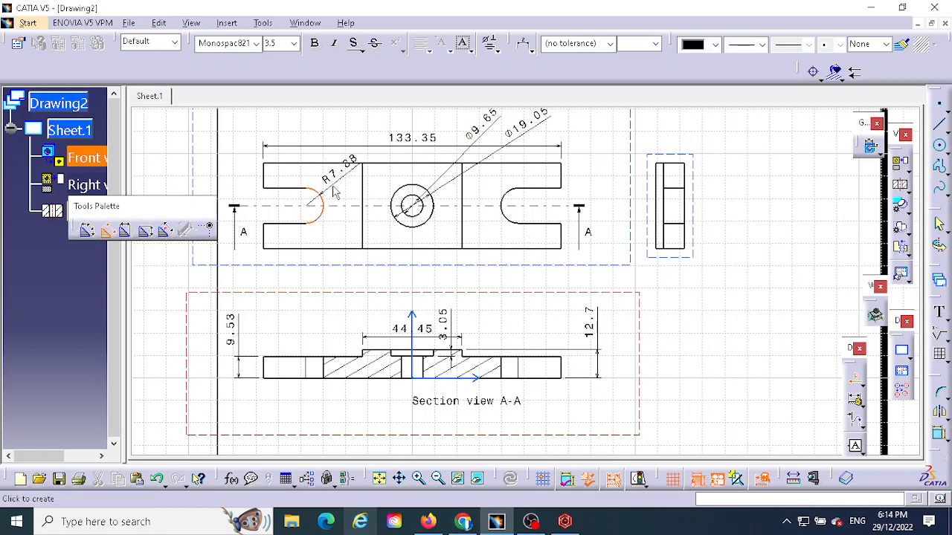
click(338, 159)
click(336, 190)
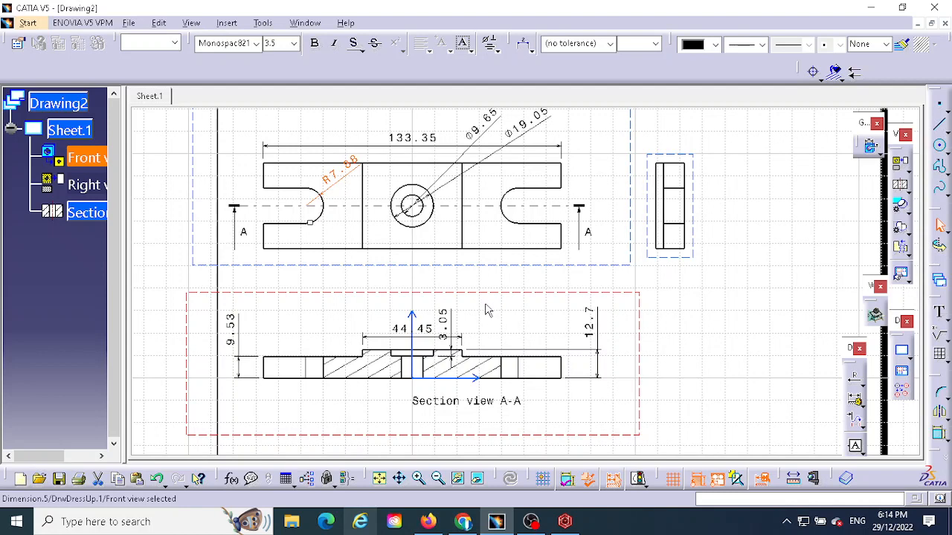
click(863, 391)
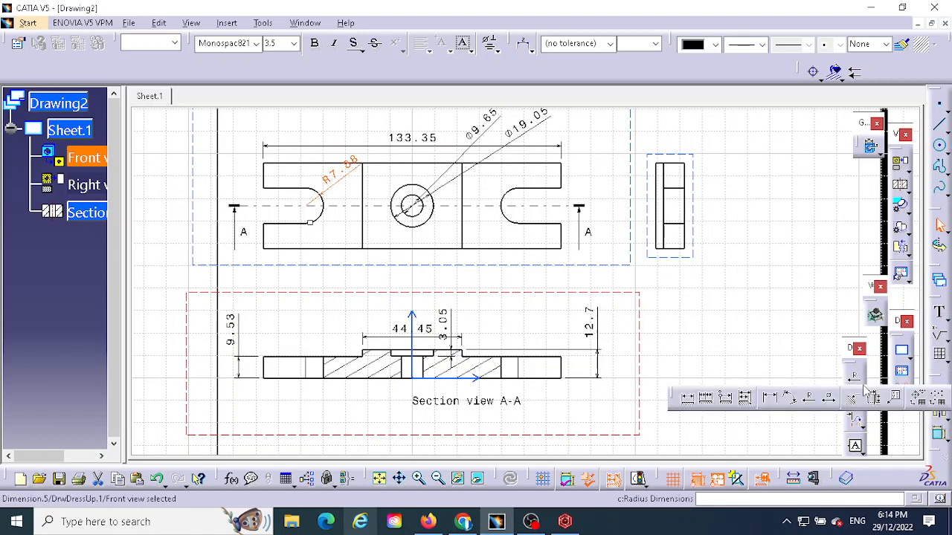
click(688, 399)
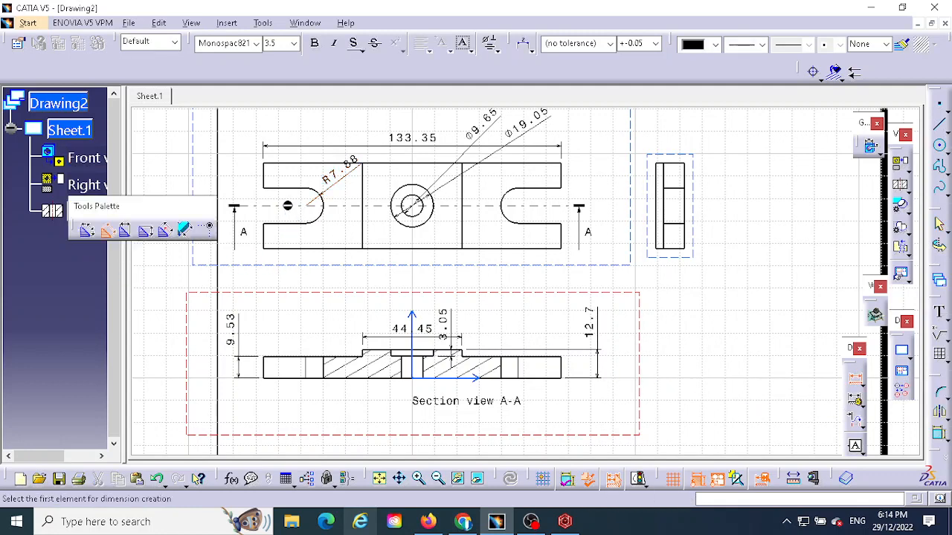
click(292, 250)
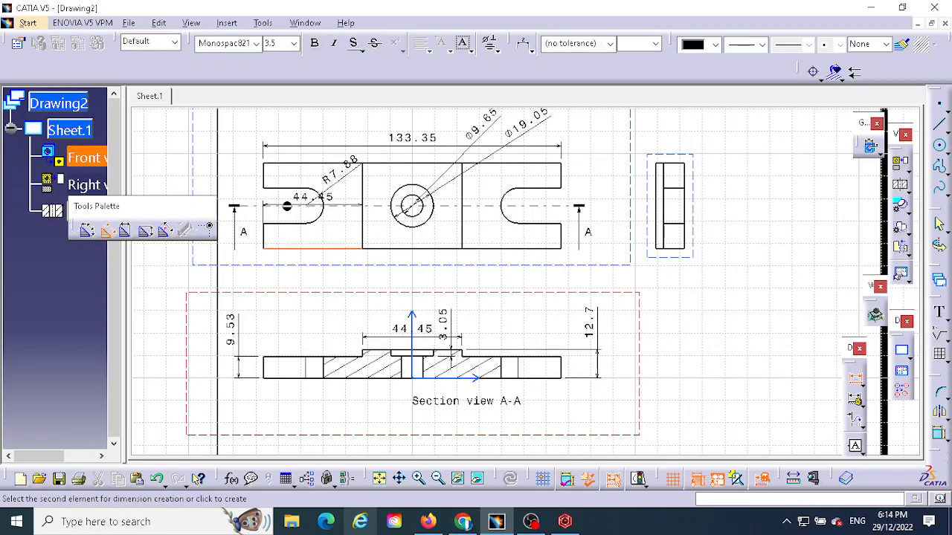
click(286, 206)
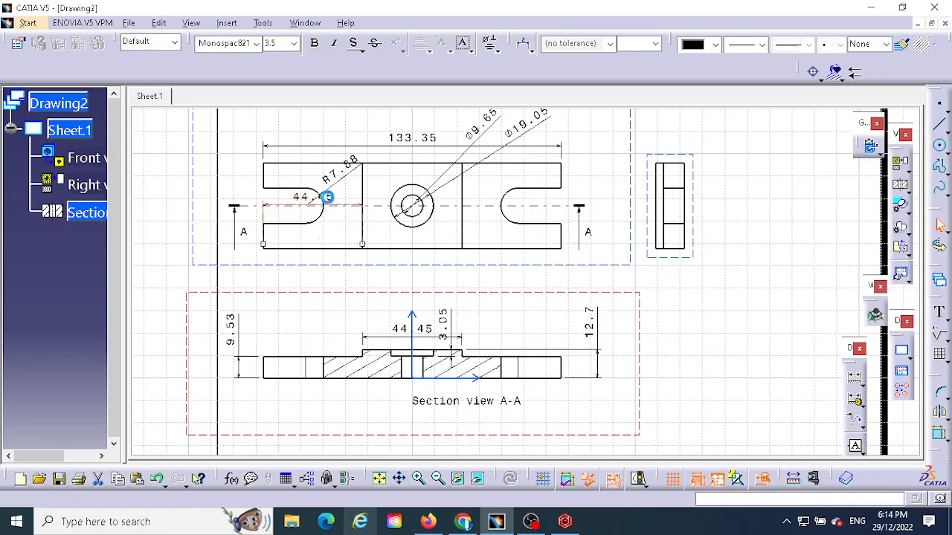
key(Delete)
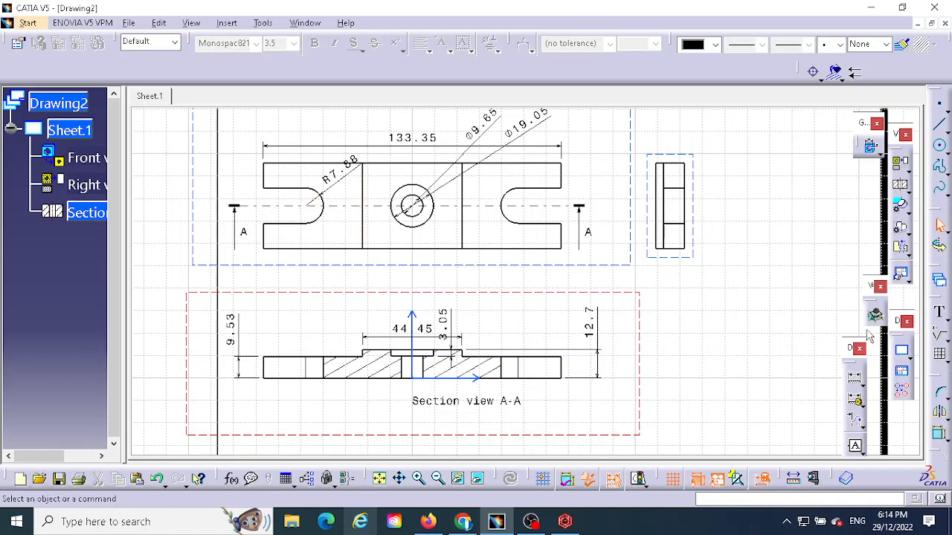
click(854, 377)
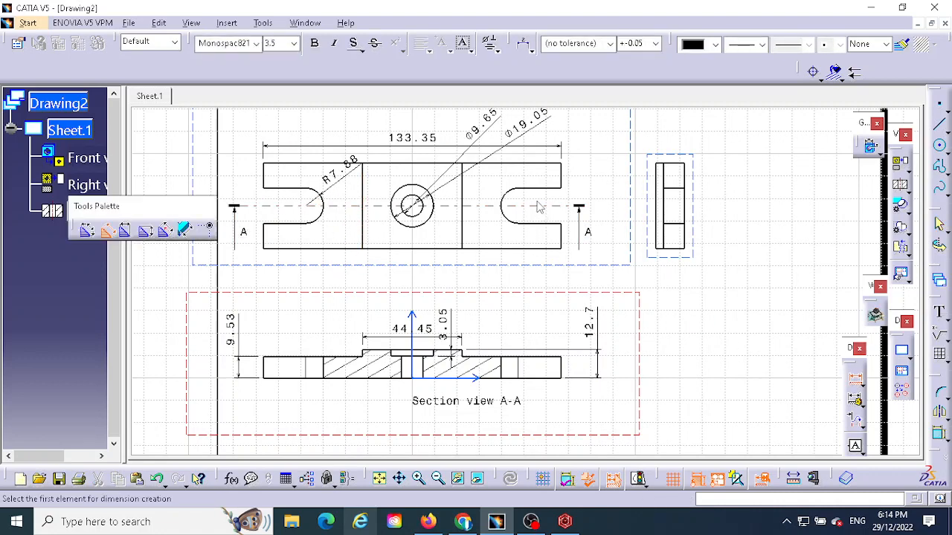
click(552, 248)
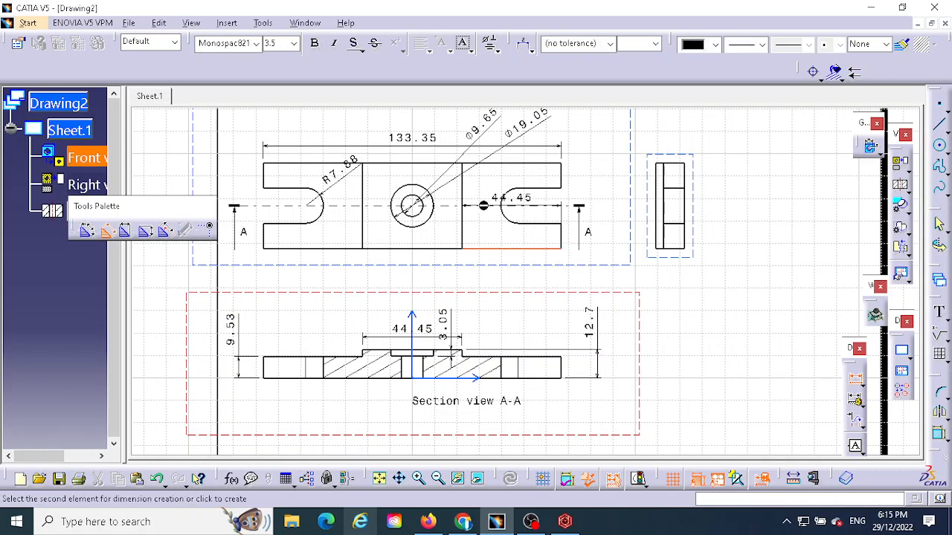
click(483, 205)
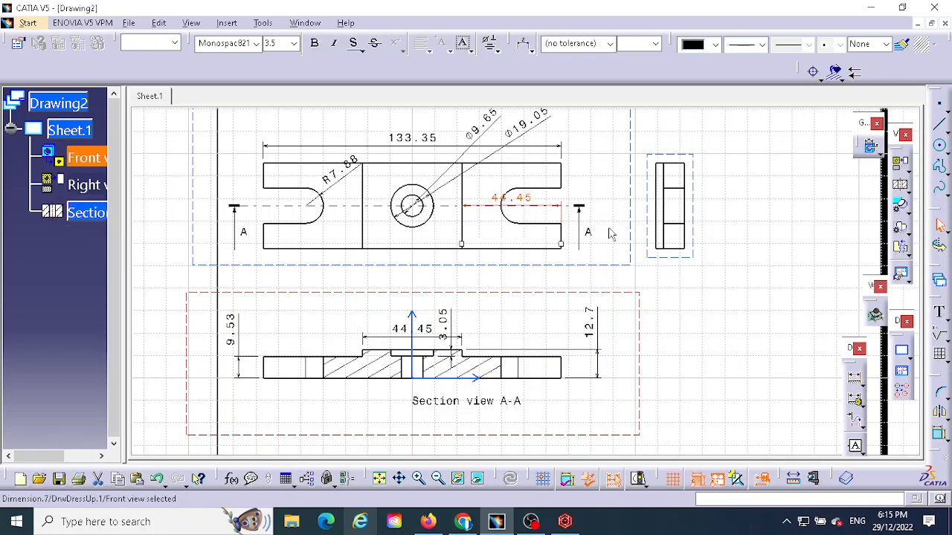
click(533, 209)
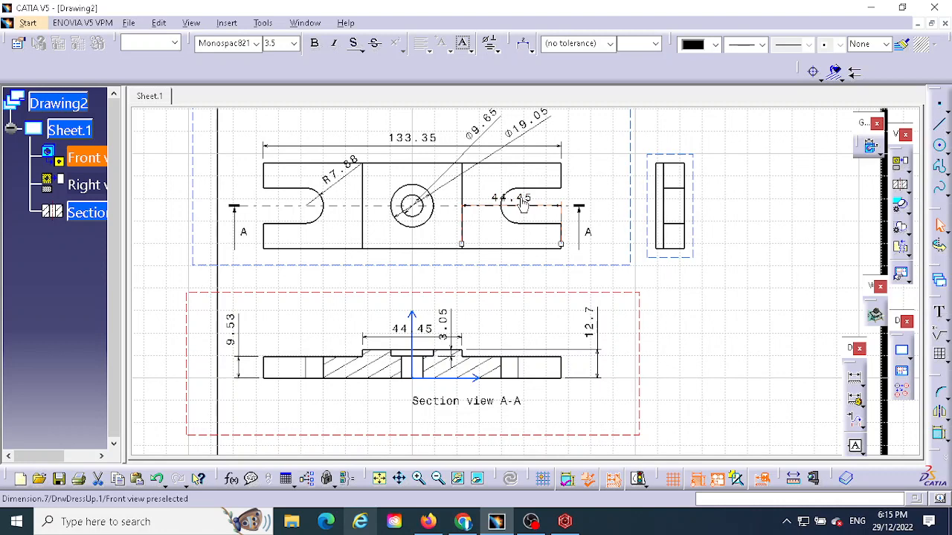
click(485, 196)
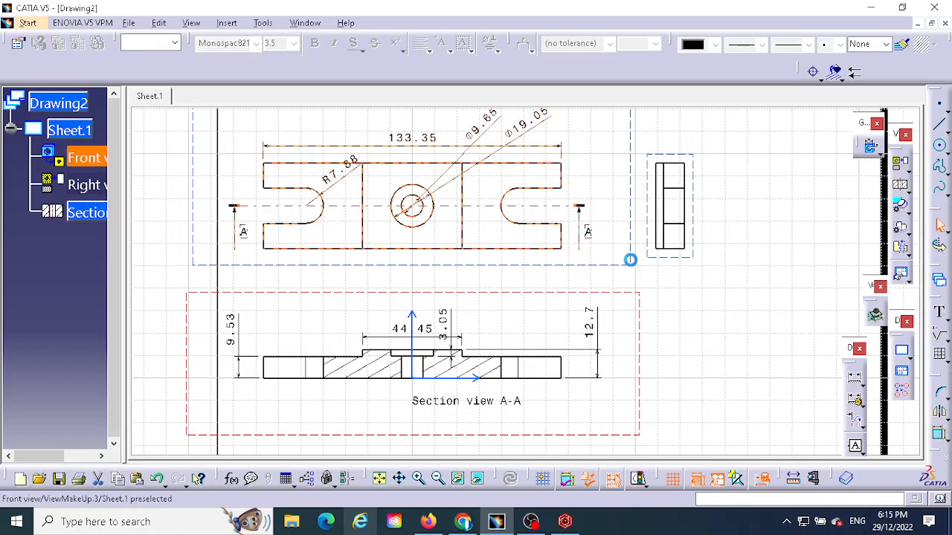
Step: Enable Center Line and Hidden Lines in the front view's dress-up properties and apply them
right_click(629, 266)
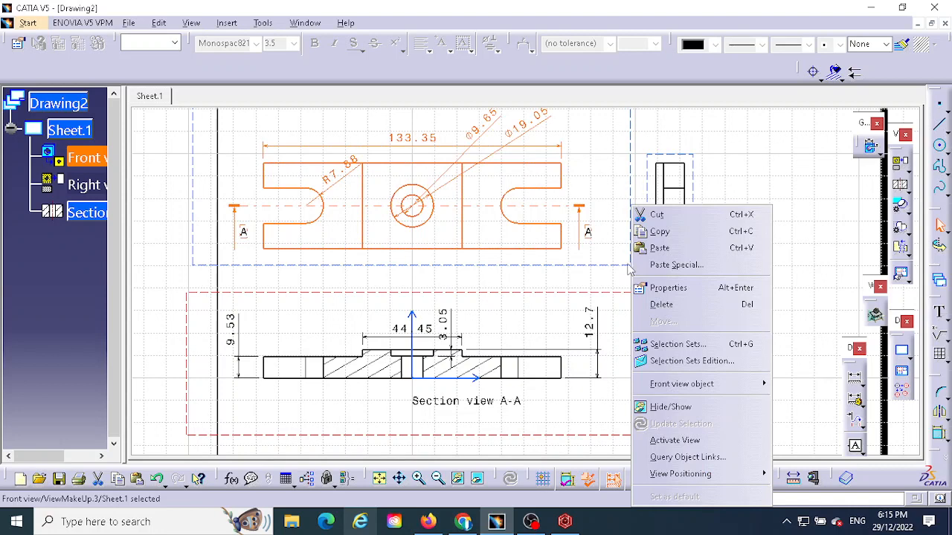
click(760, 231)
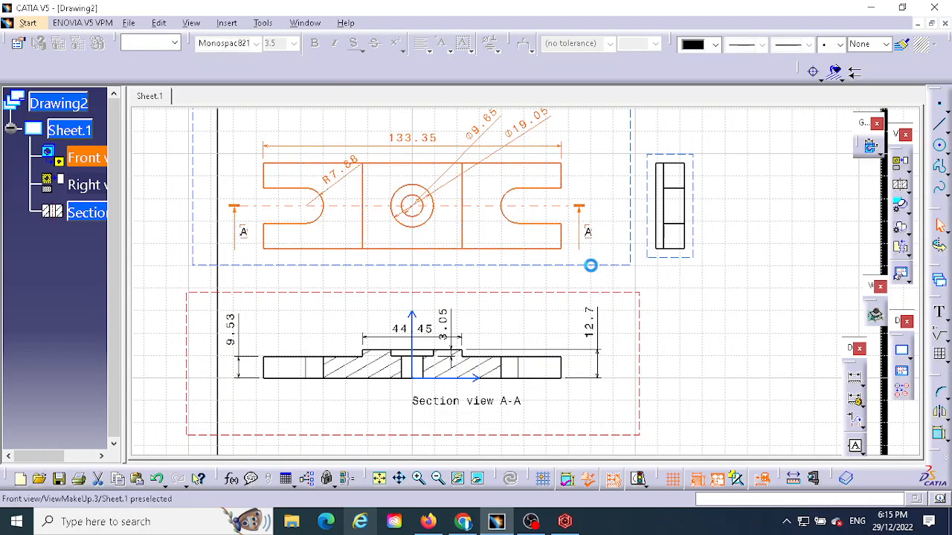
right_click(591, 265)
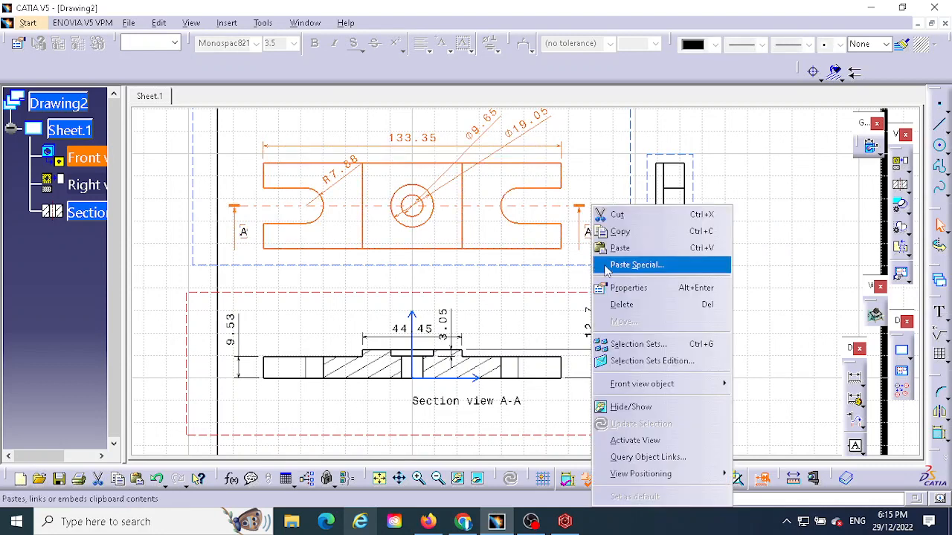
click(623, 288)
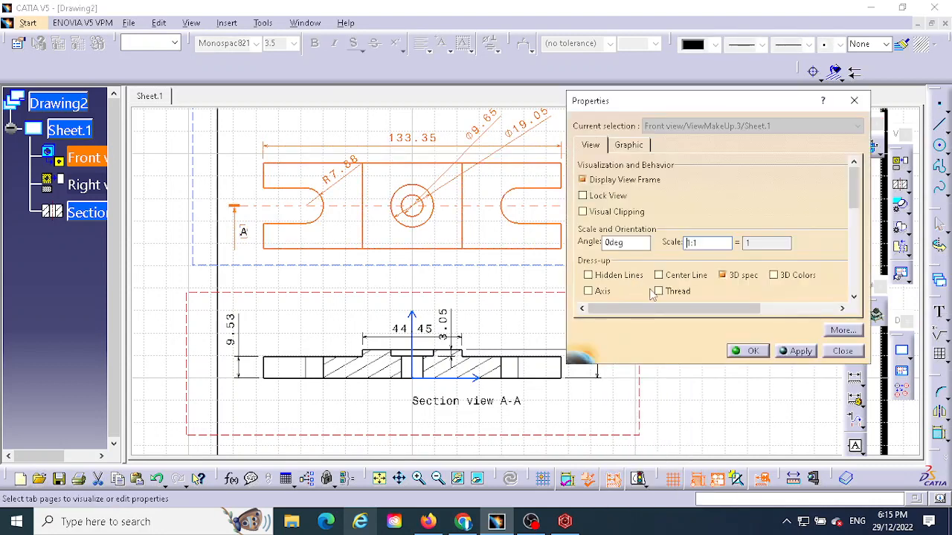
click(659, 276)
click(588, 275)
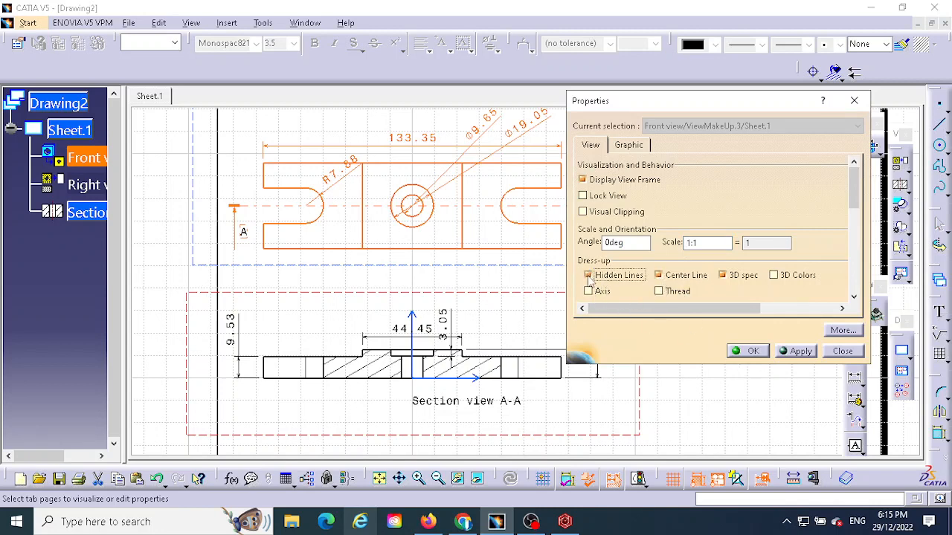
click(800, 351)
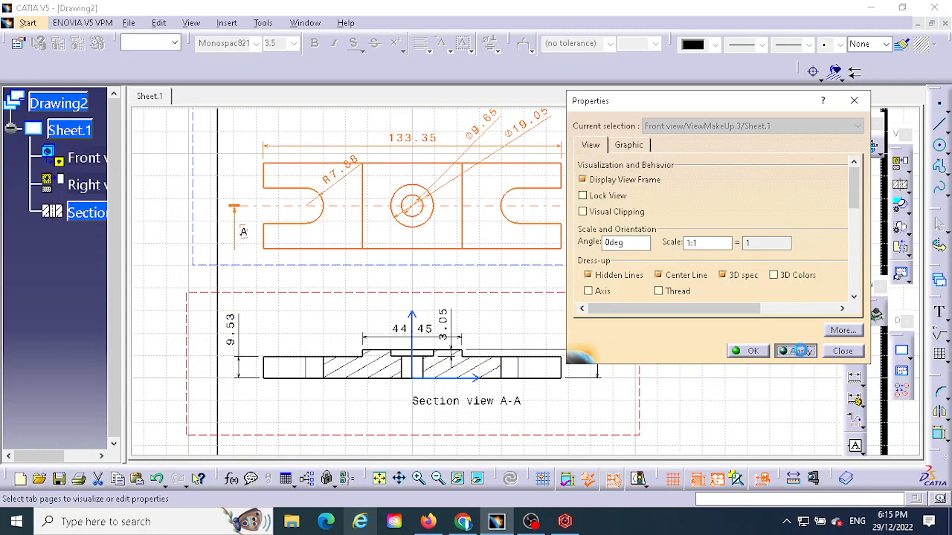
click(753, 351)
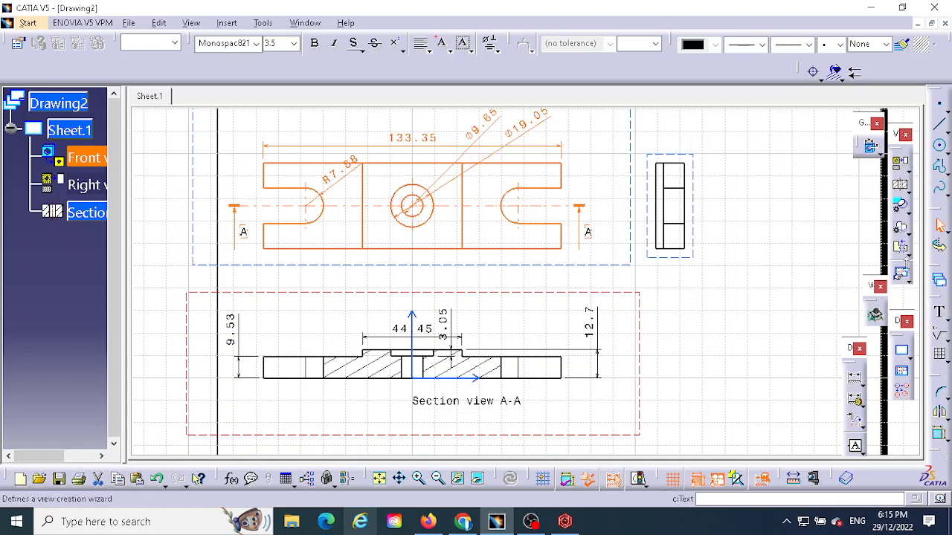
Step: Add a vertical dimension in the front view from the lower edge to the horizontal centre line, placed beyond the view's right end
click(855, 379)
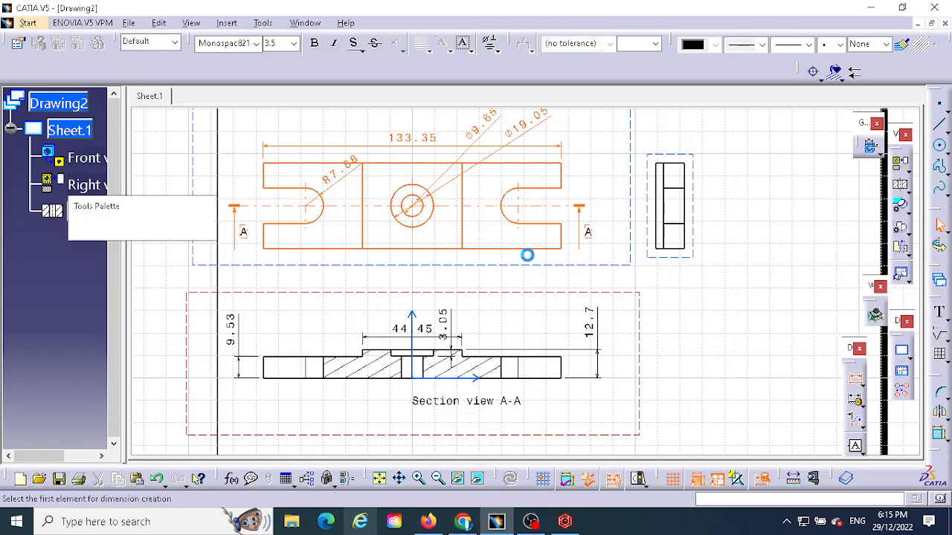
click(533, 254)
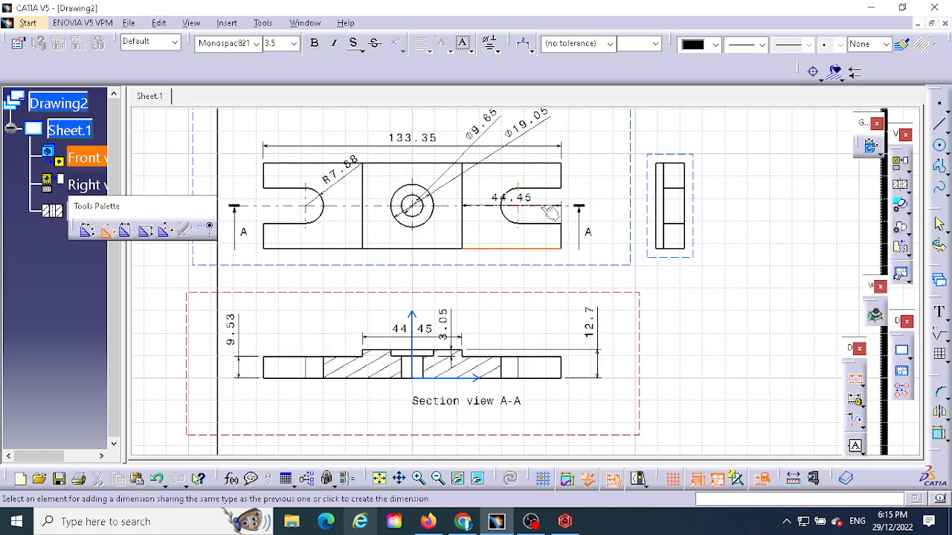
click(550, 213)
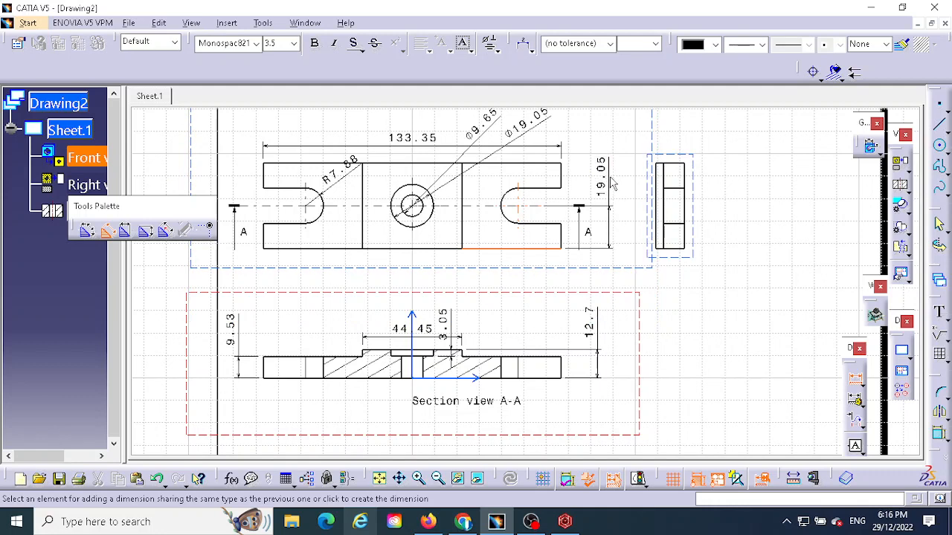
click(623, 214)
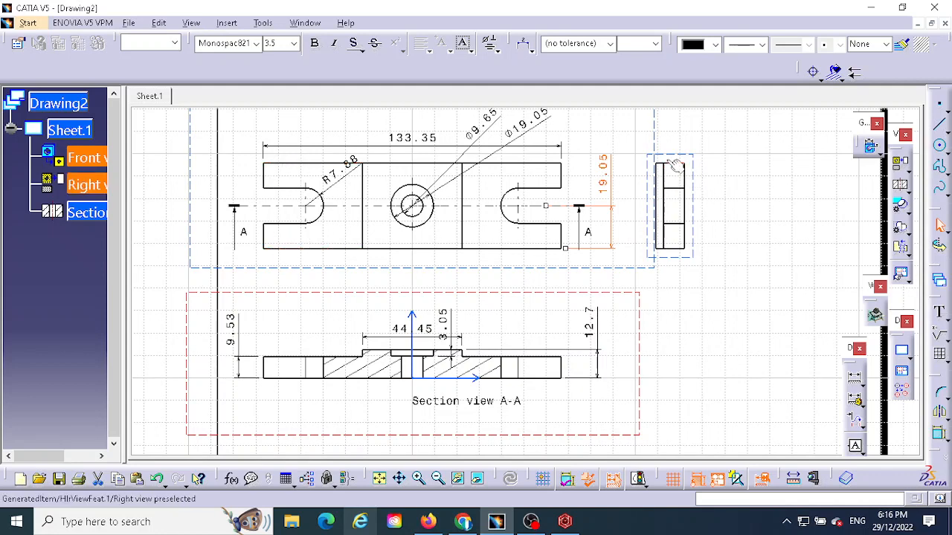
Step: Dimension the full height of the right view between its upper and lower edges, placing the dimension to the right of the view
click(856, 379)
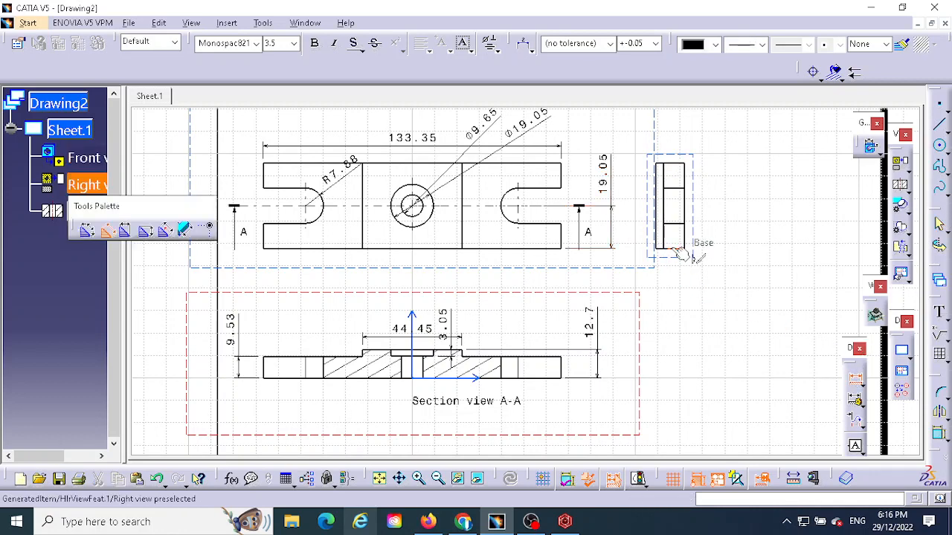
click(673, 164)
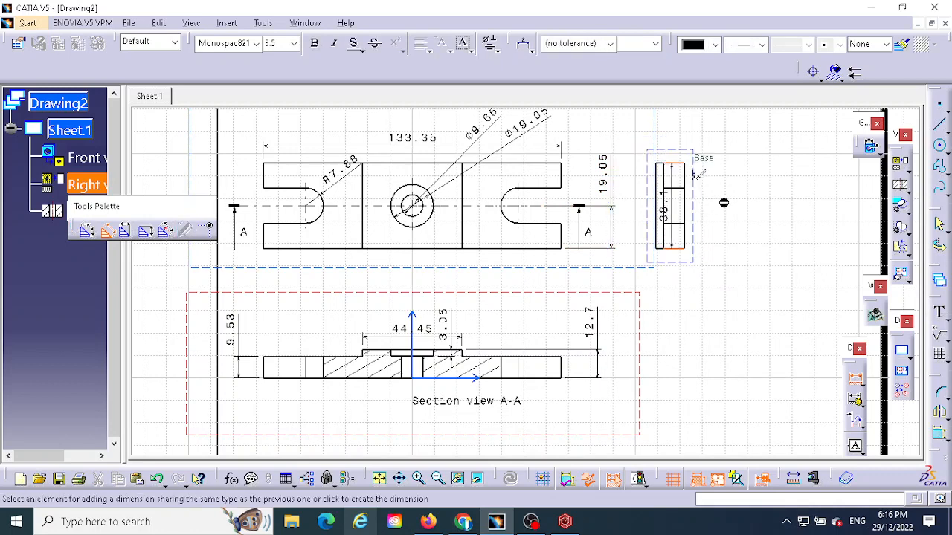
click(712, 218)
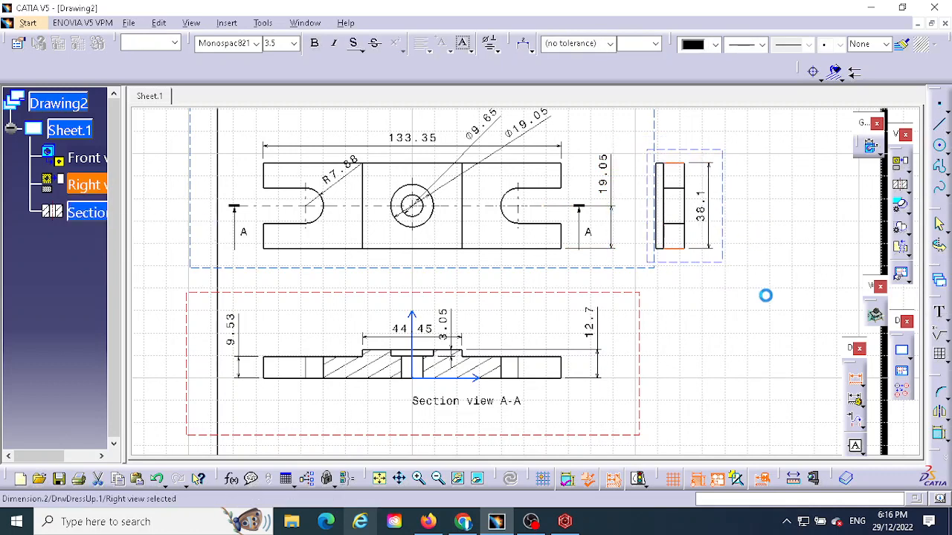
Step: Switch the drawing sheet to its background for editing
middle_drag(669, 330, 672, 333)
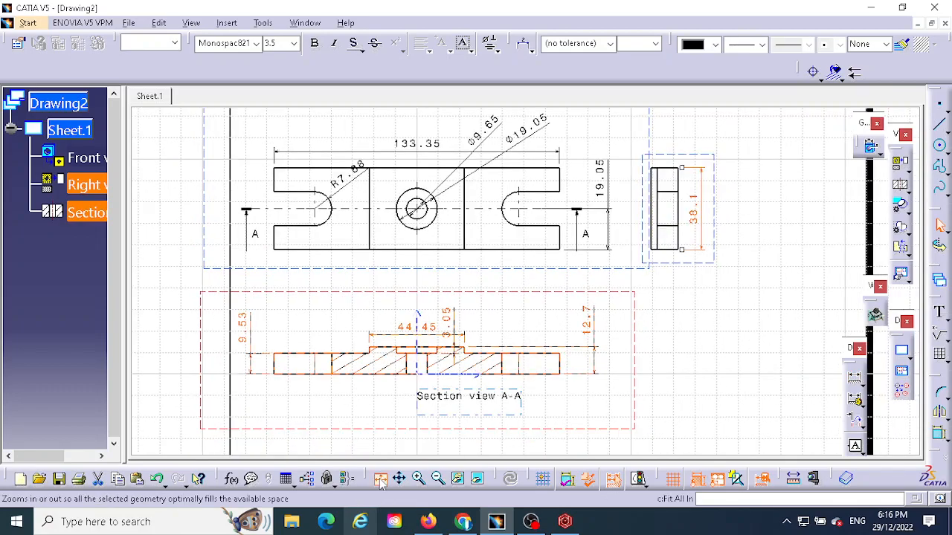
click(378, 478)
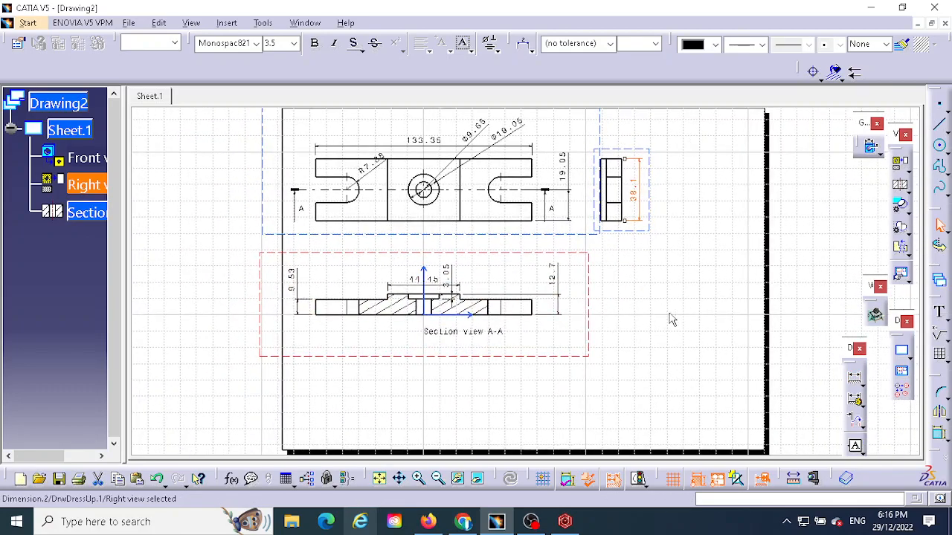
scroll(672, 318, up, 1)
scroll(674, 324, down, 1)
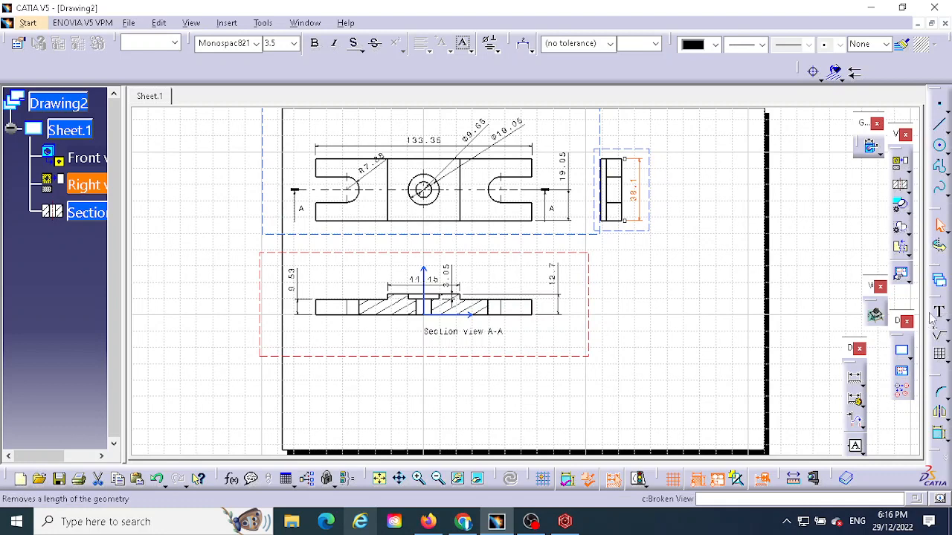
click(433, 290)
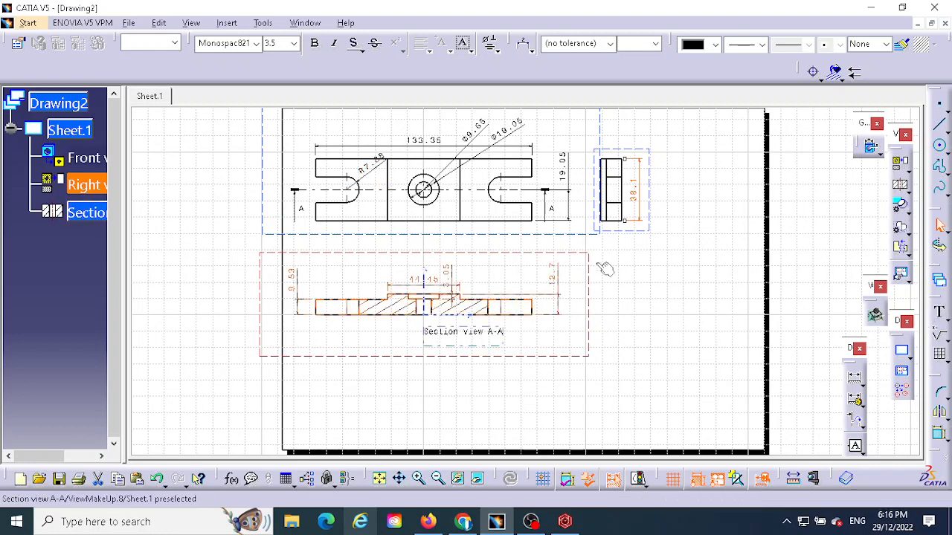
middle_drag(671, 277, 631, 276)
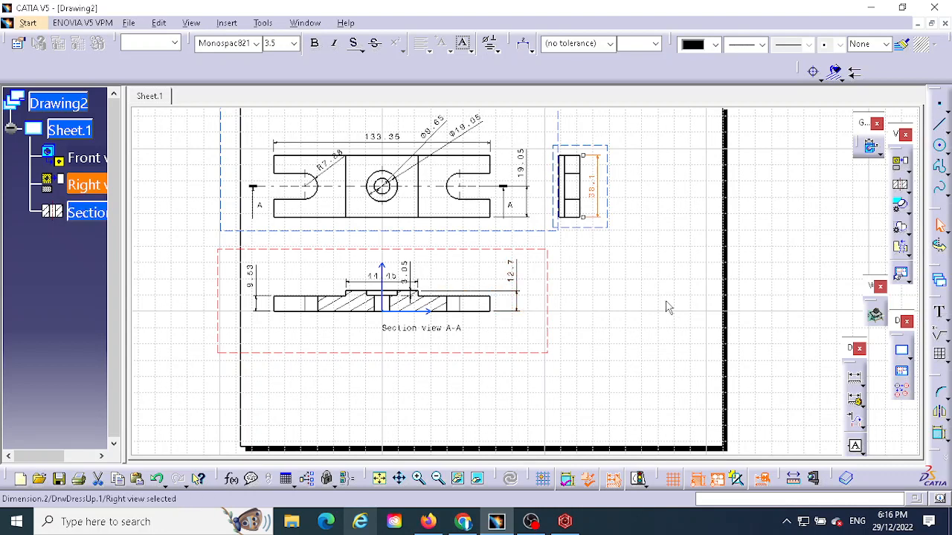
click(158, 22)
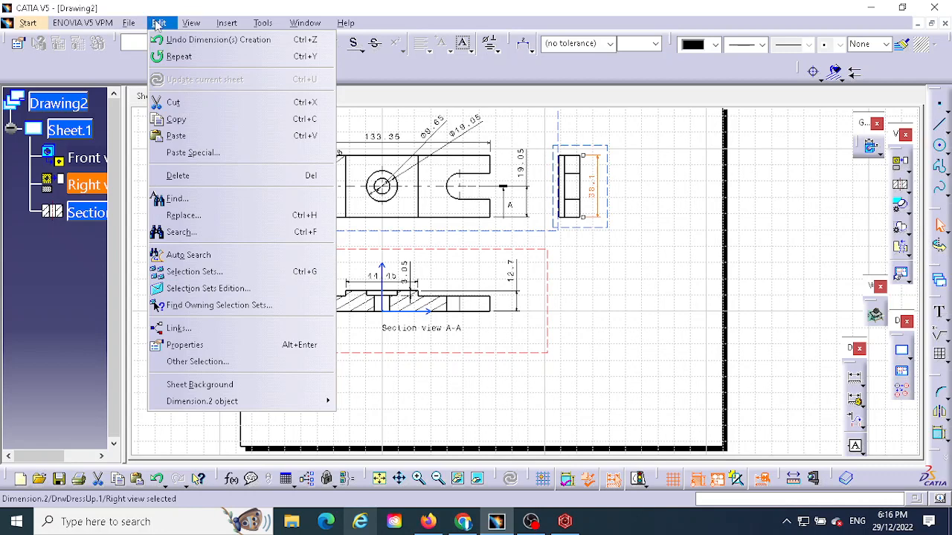
click(200, 384)
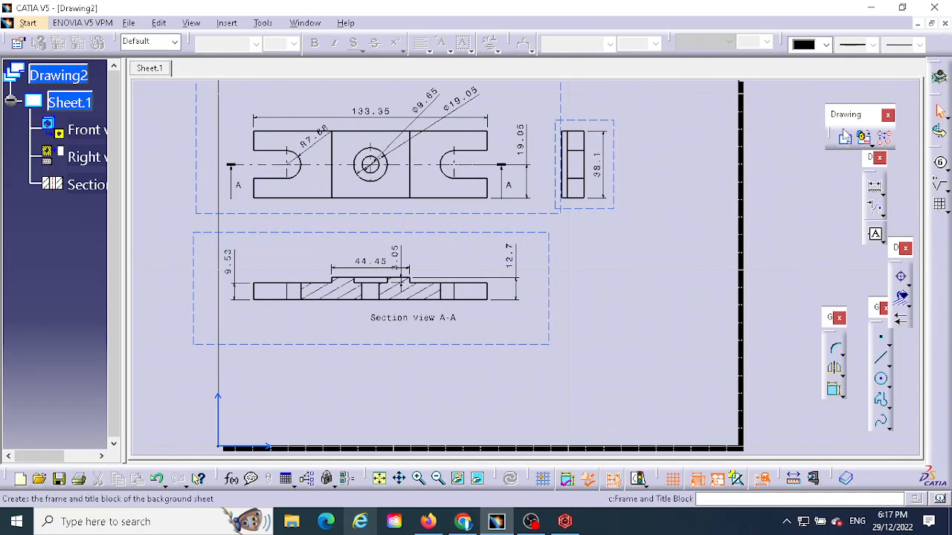
Step: Create the sheet's frame and title block using the Drawing Titleblock Sample 2 style
click(847, 142)
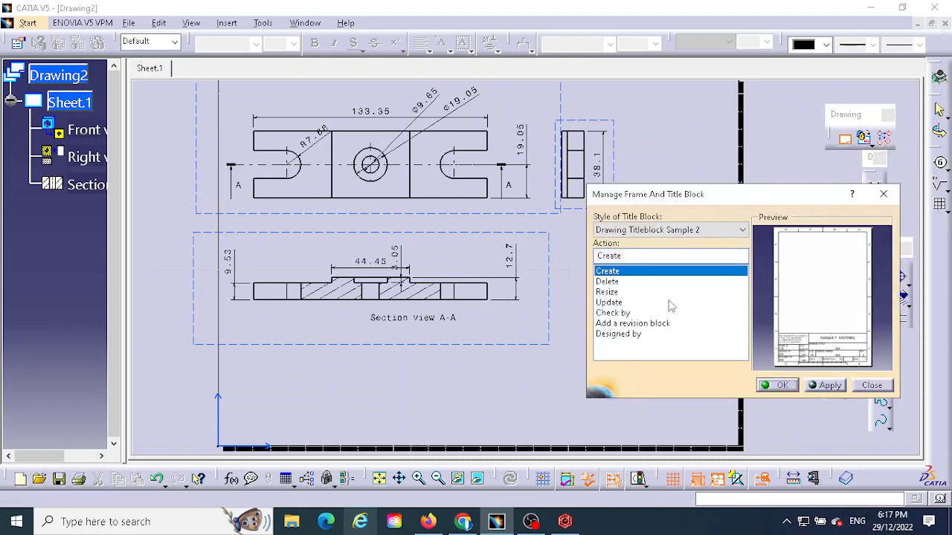
click(741, 229)
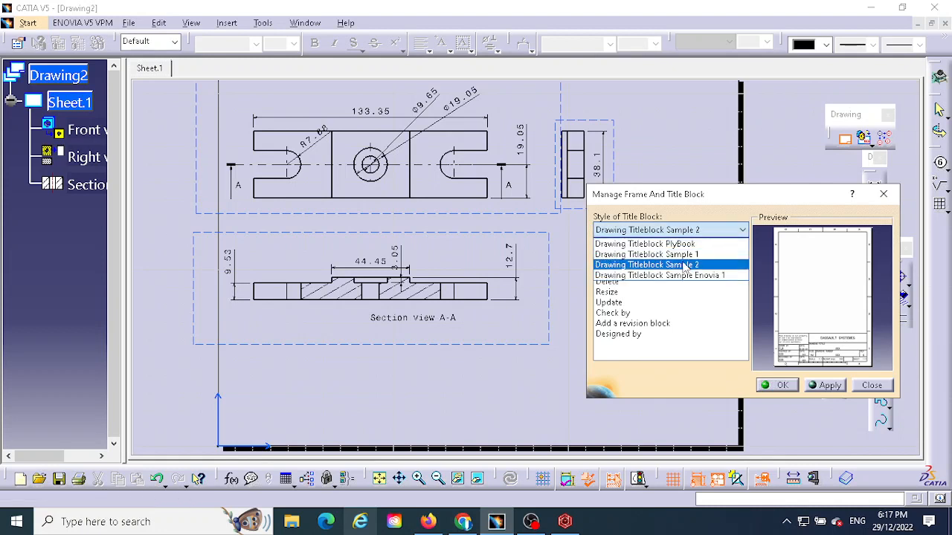
click(685, 254)
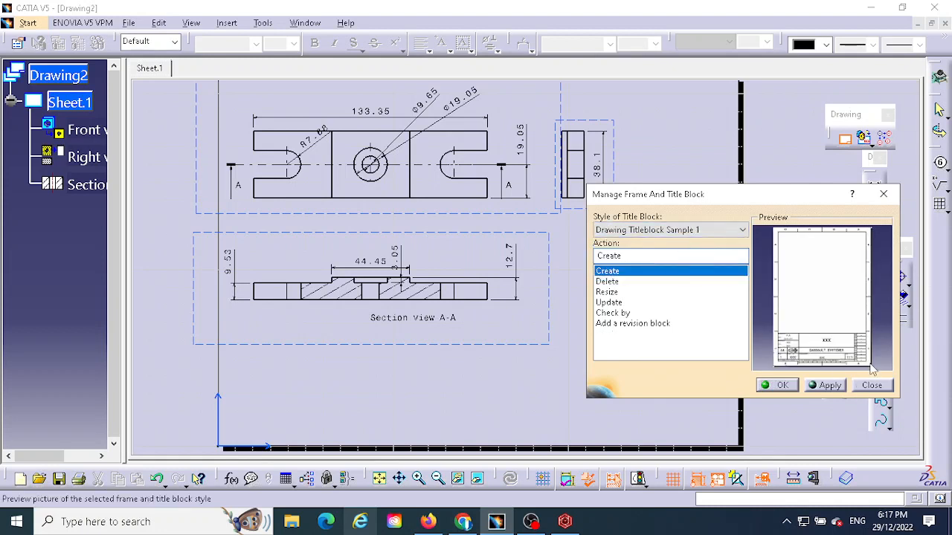
click(683, 230)
click(680, 263)
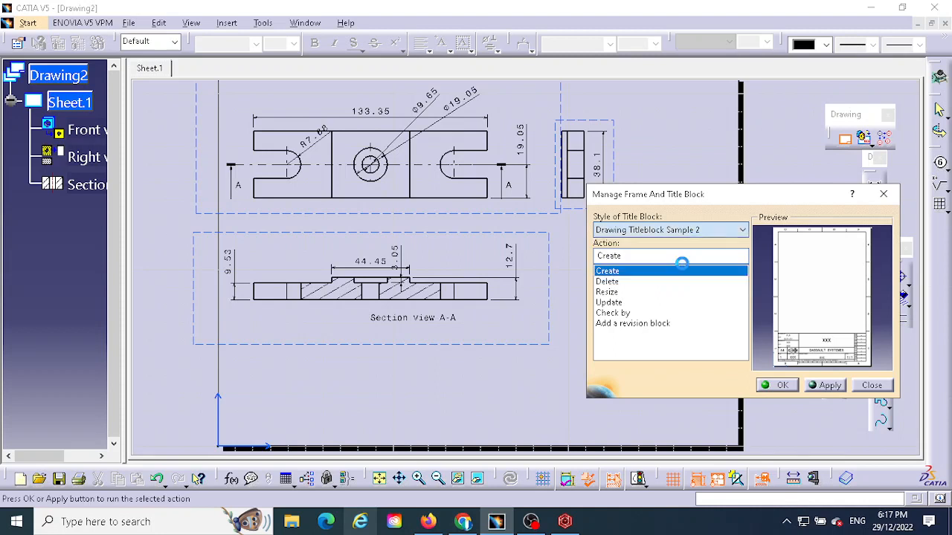
click(682, 232)
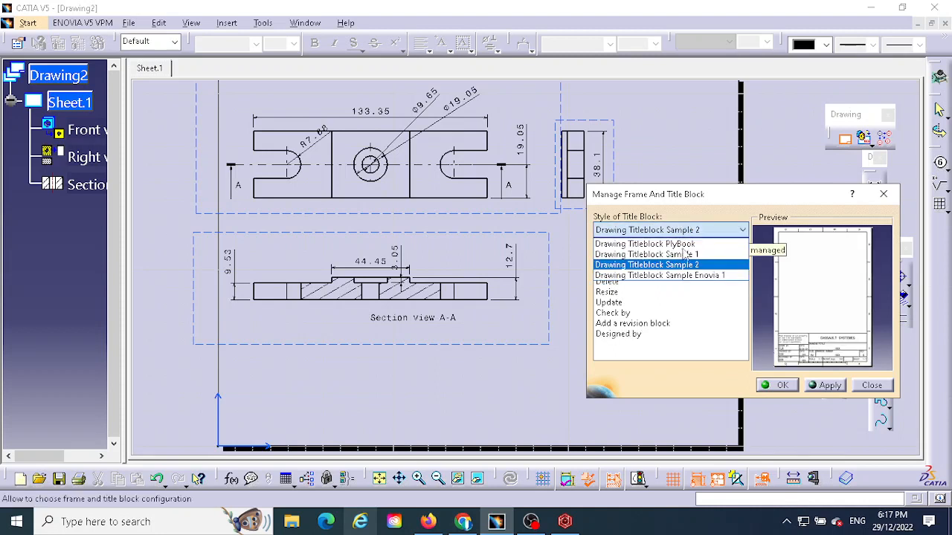
click(686, 274)
click(696, 231)
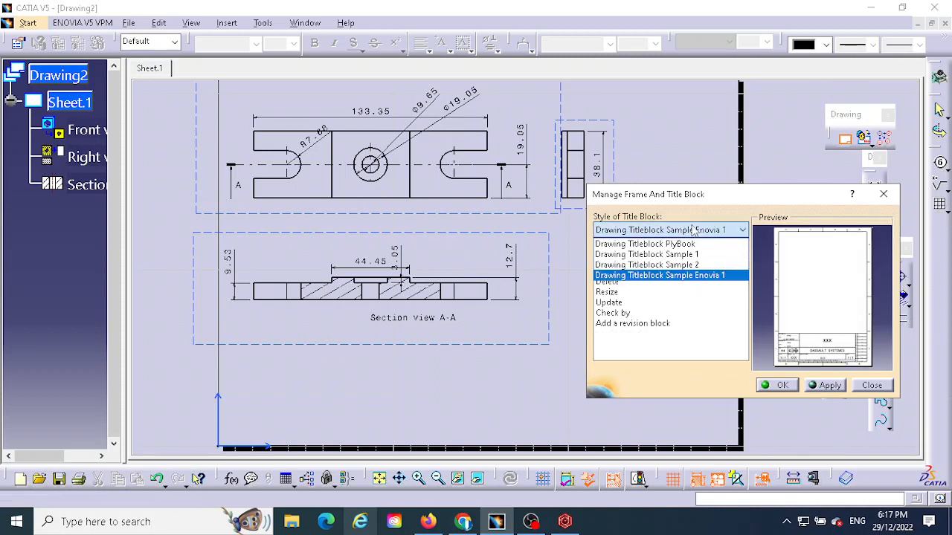
click(688, 264)
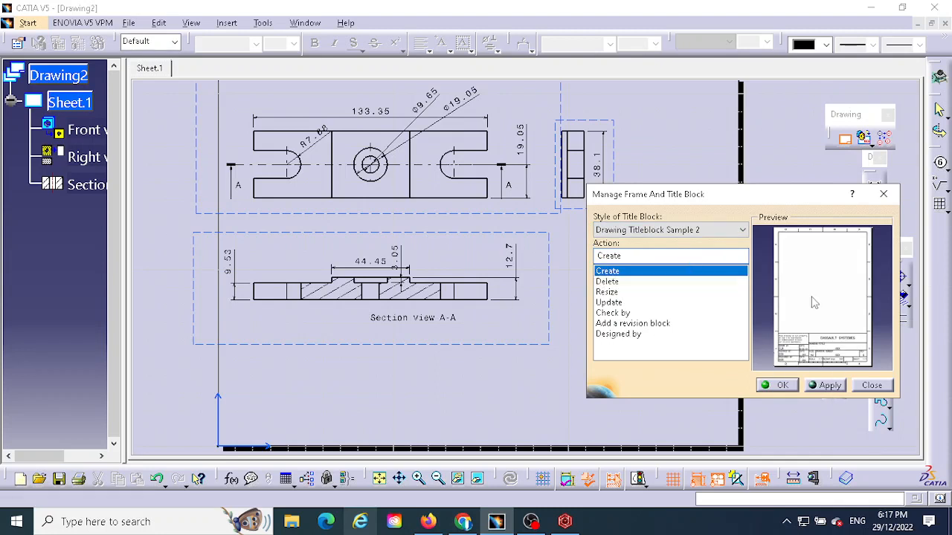
click(830, 385)
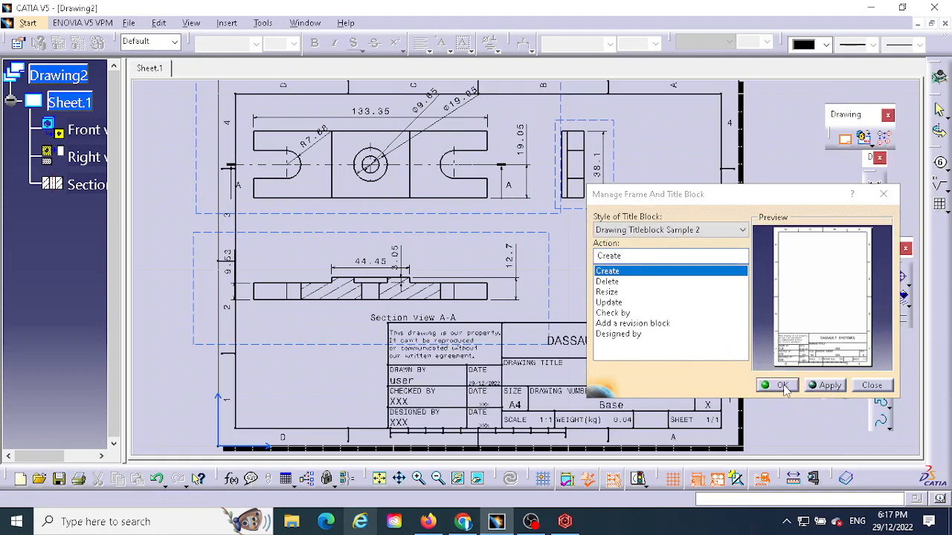
click(780, 386)
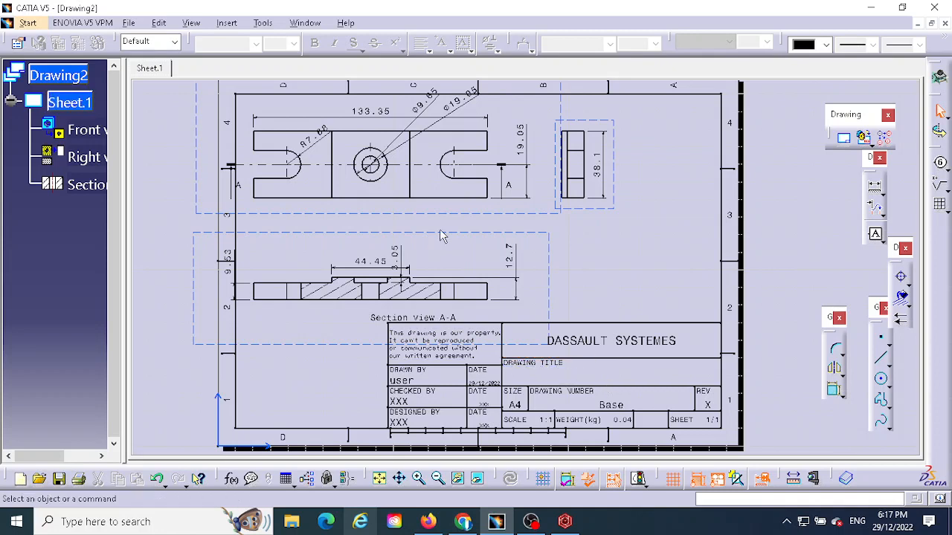
Step: Replace the company name in the title block with BHM1612
double_click(611, 344)
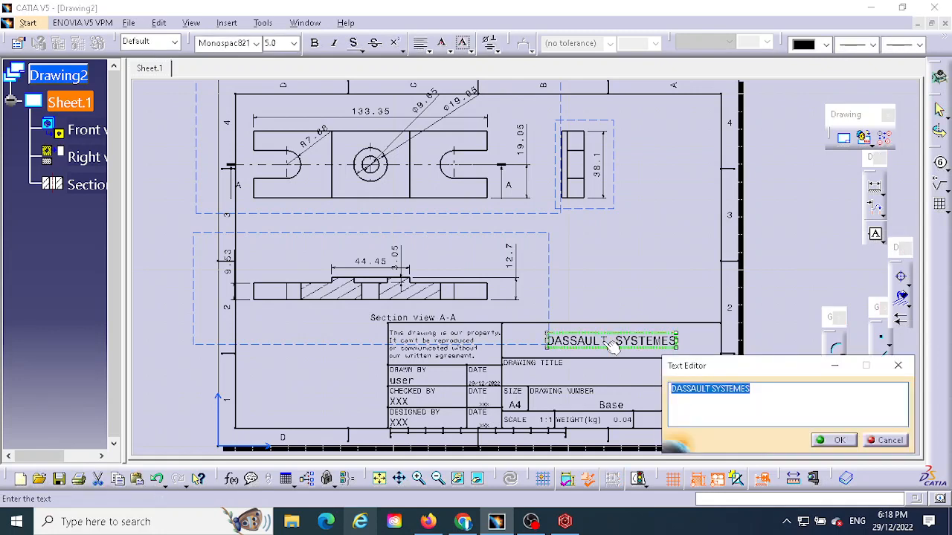
text(BHM)
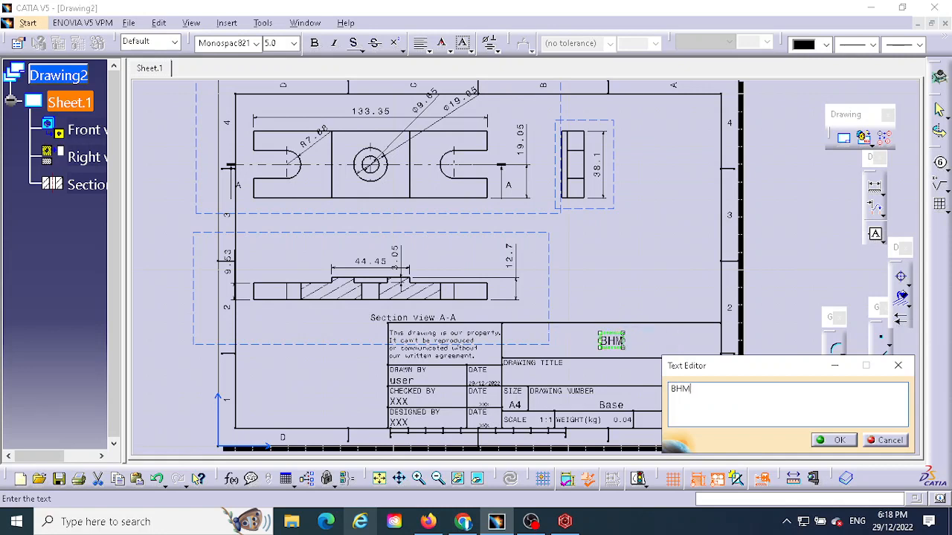
text(16)
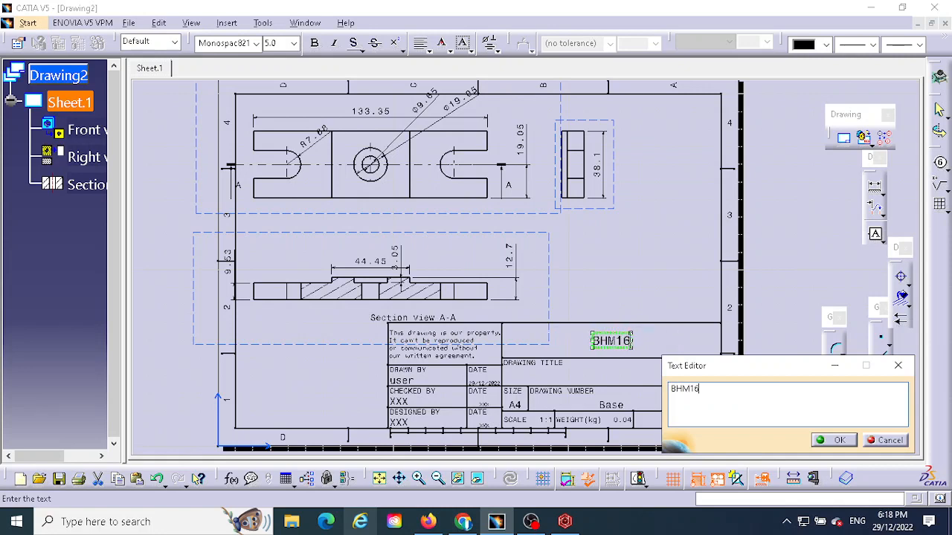
text(12)
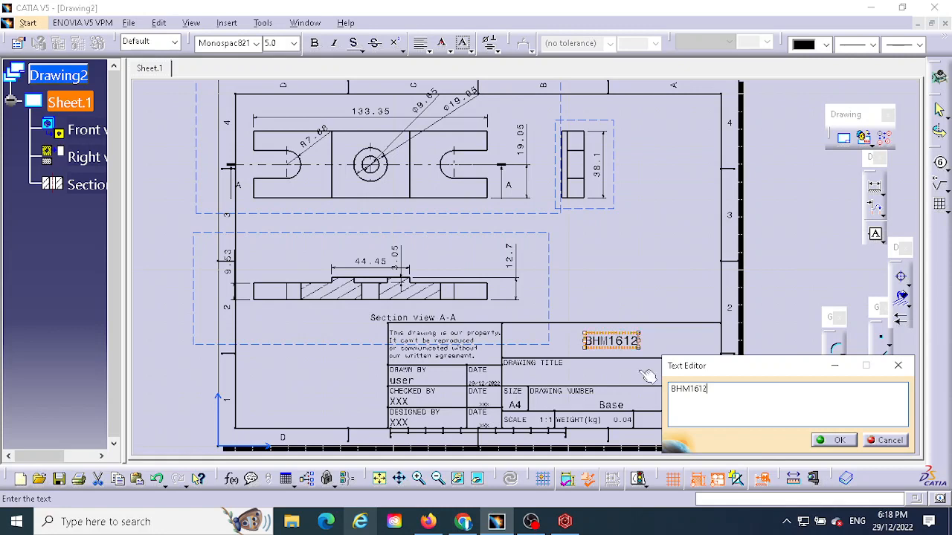
click(834, 440)
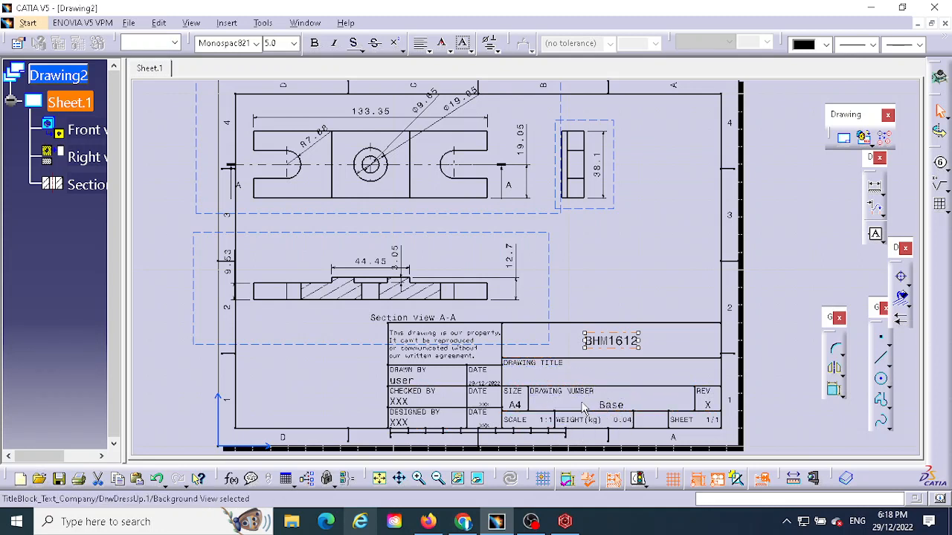
Step: Clear the text selection and reposition the docked annotation toolbar and the floating dress-up toolbar beside the sheet
middle_drag(647, 365, 671, 330)
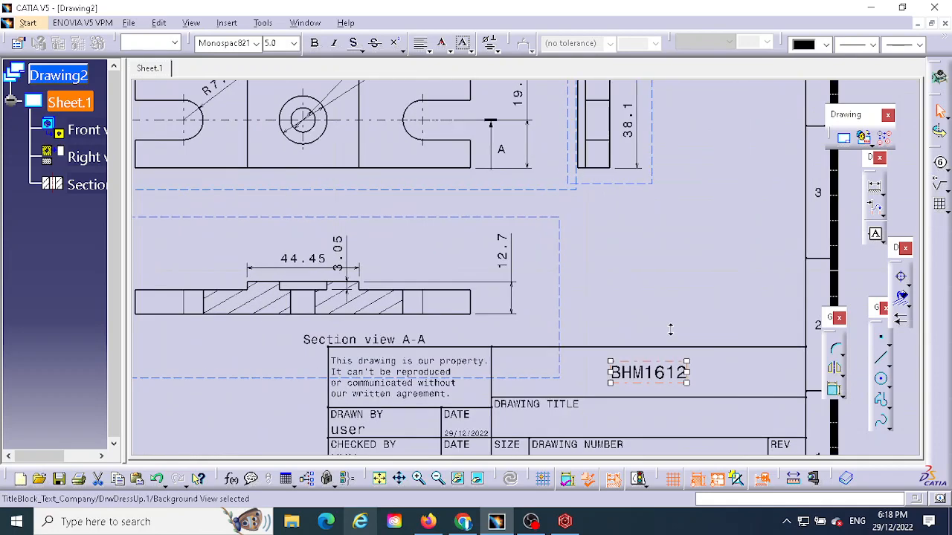
middle_drag(709, 392, 675, 264)
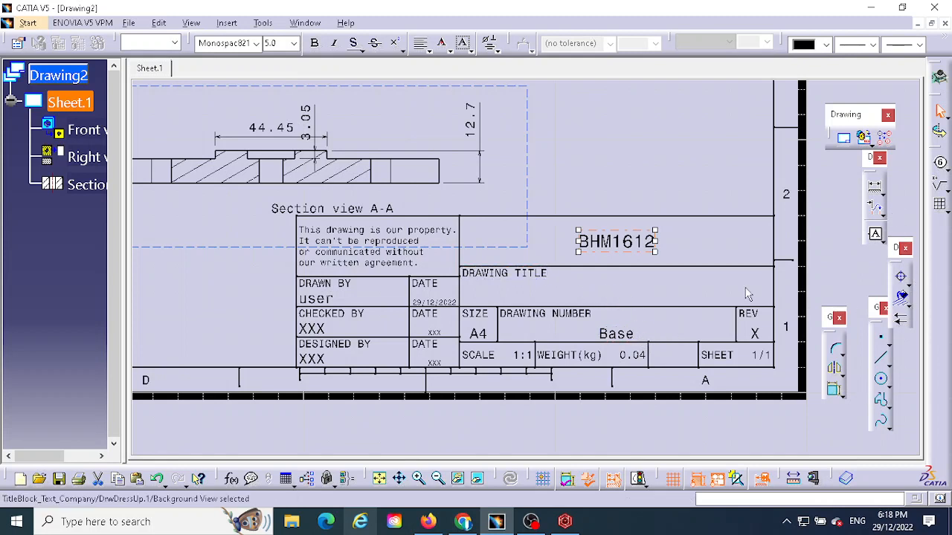
click(638, 291)
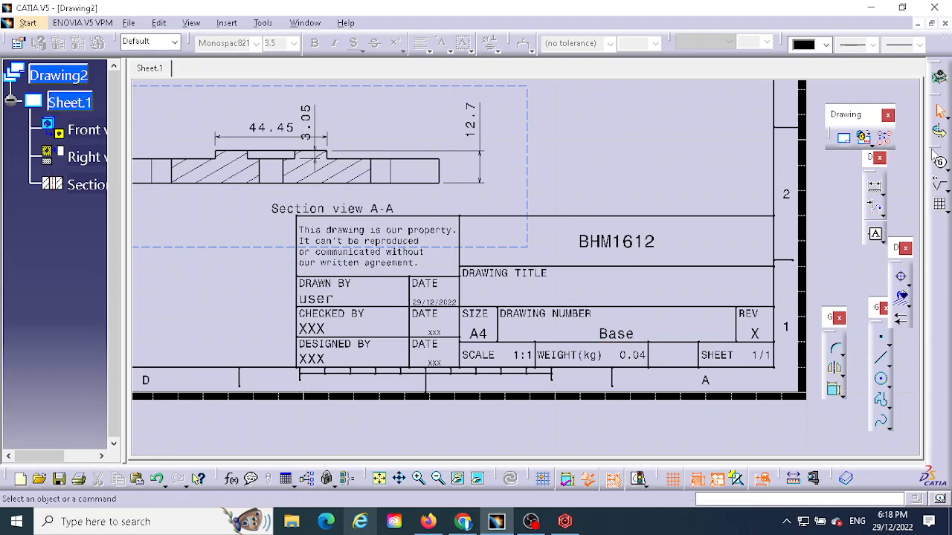
drag(932, 150, 932, 174)
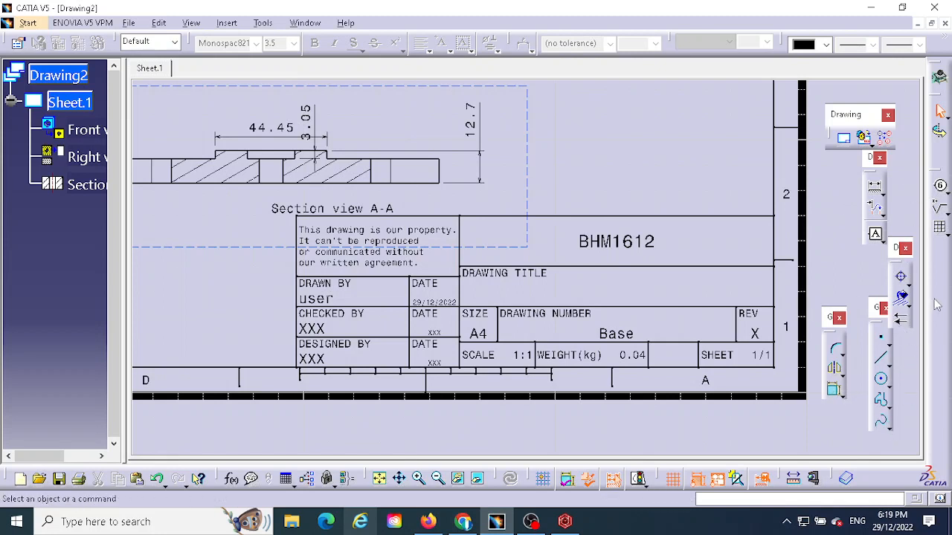
drag(896, 247, 907, 218)
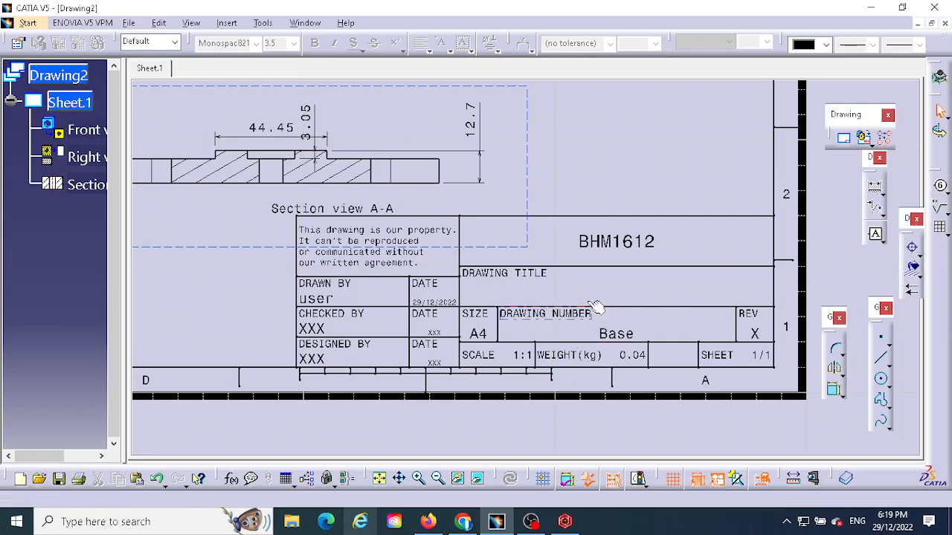
Step: Replace the placeholder under CHECKED BY in the title block with the checker's name
double_click(318, 331)
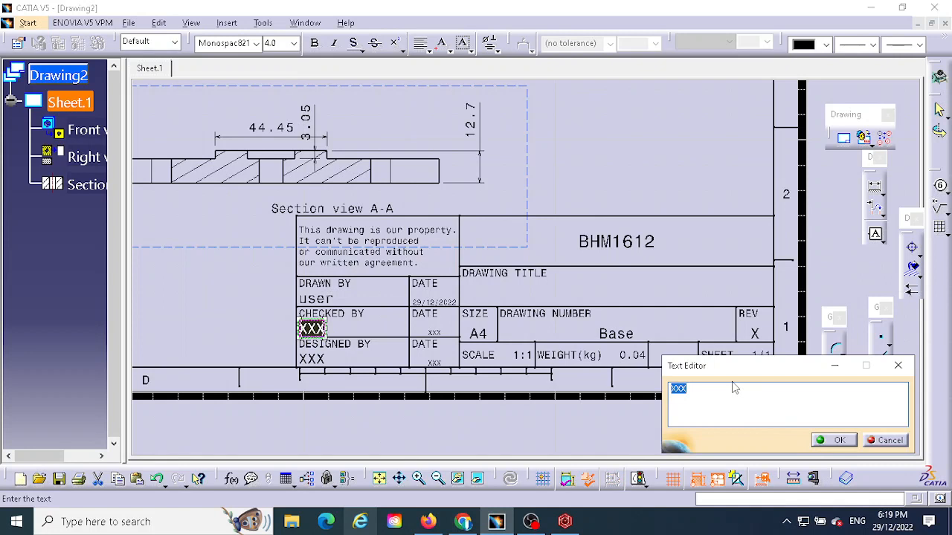
text(Meb)
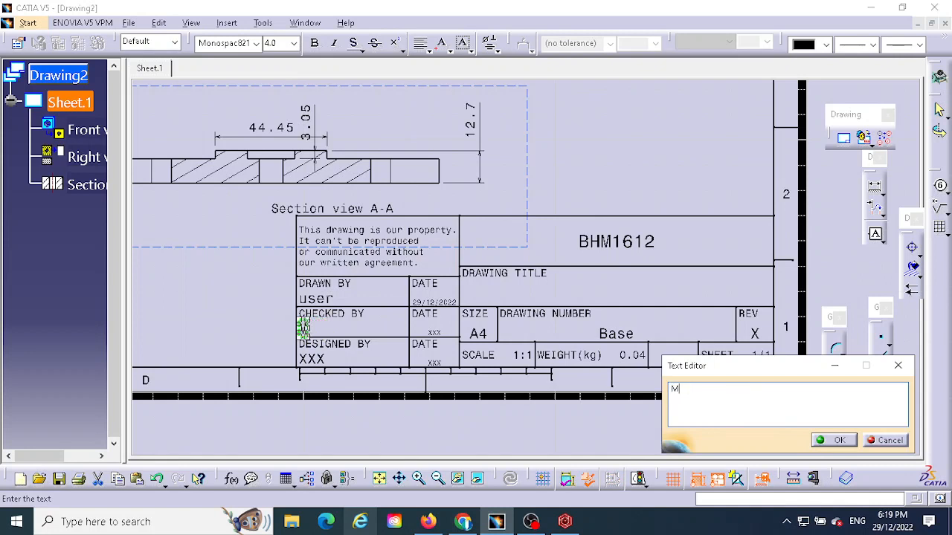
click(835, 440)
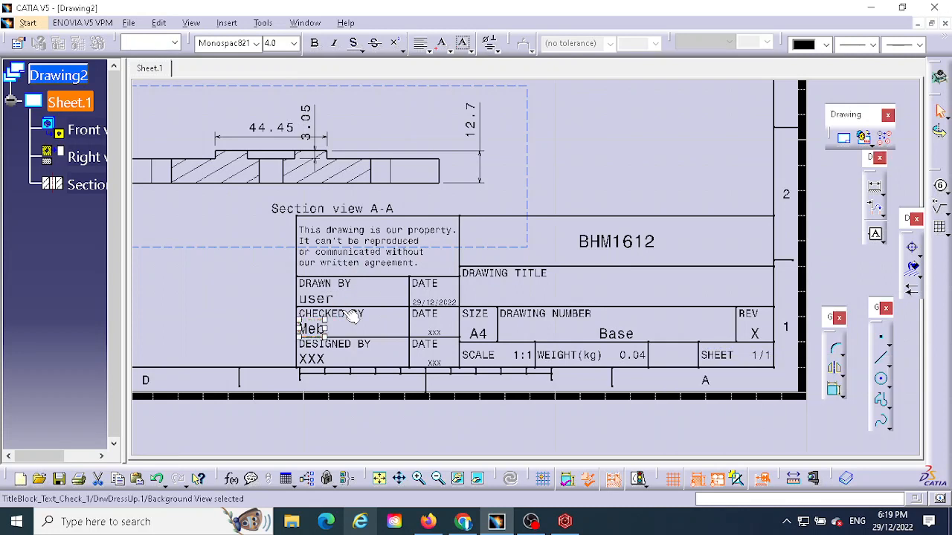
Step: Replace the default entry under DRAWN BY in the title block with the drafter's name
double_click(315, 298)
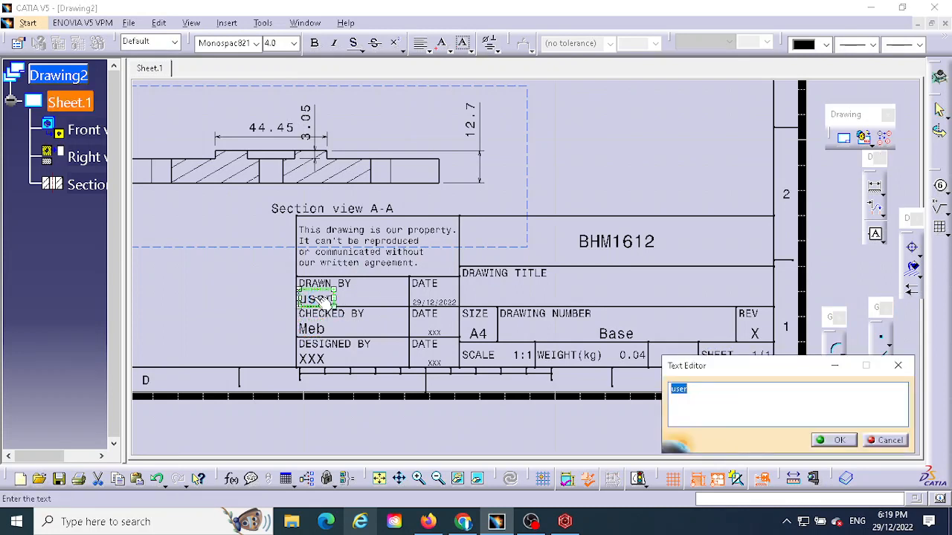
text(TOm)
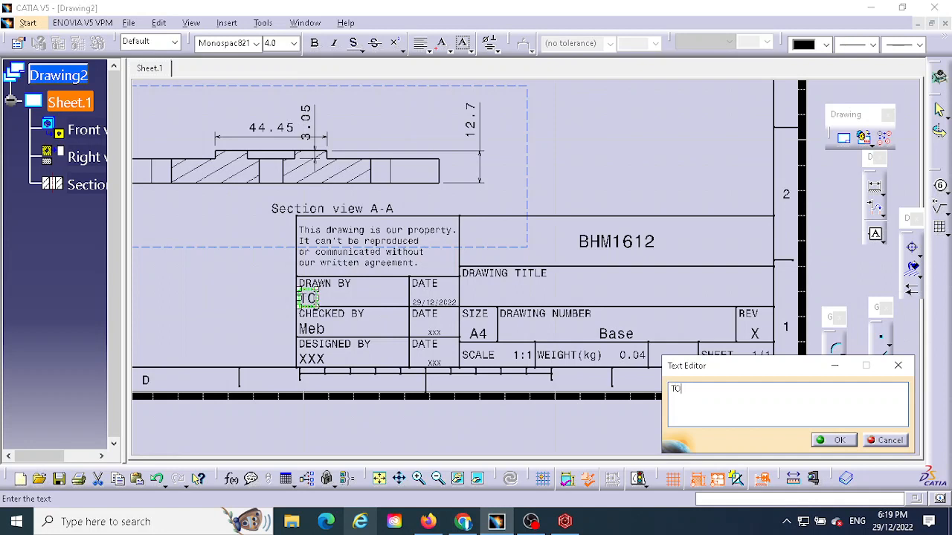
key(BackSpace)
key(BackSpace)
text(om)
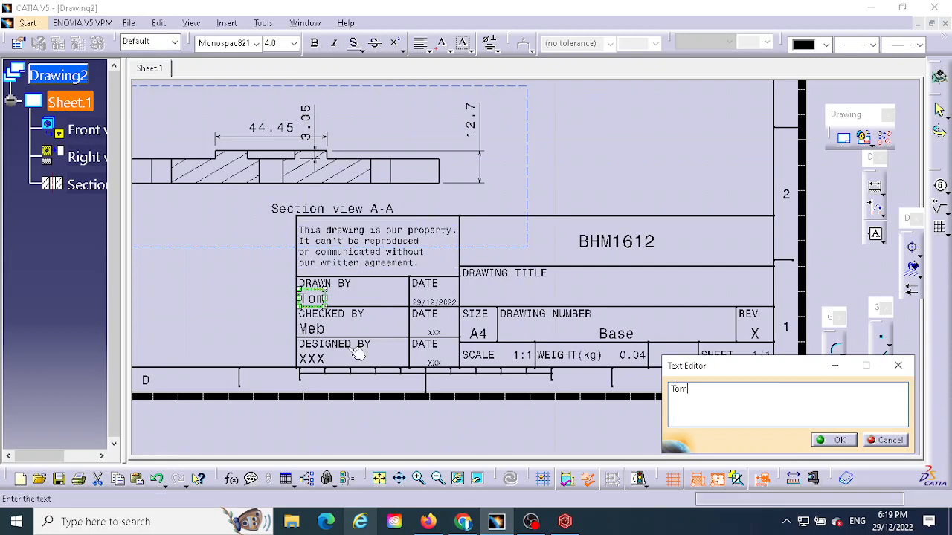
click(835, 439)
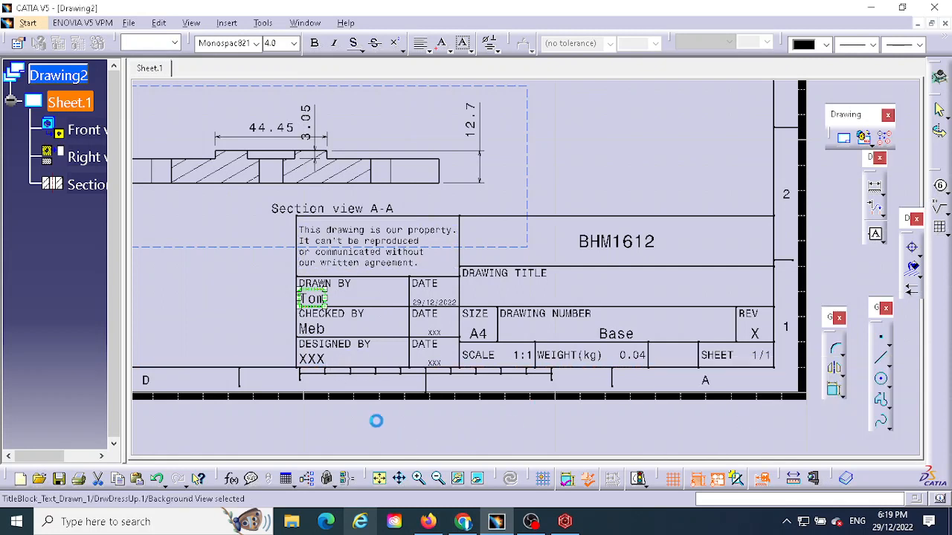
Step: Replace the placeholder under DESIGNED BY in the title block with the designer's name
double_click(309, 358)
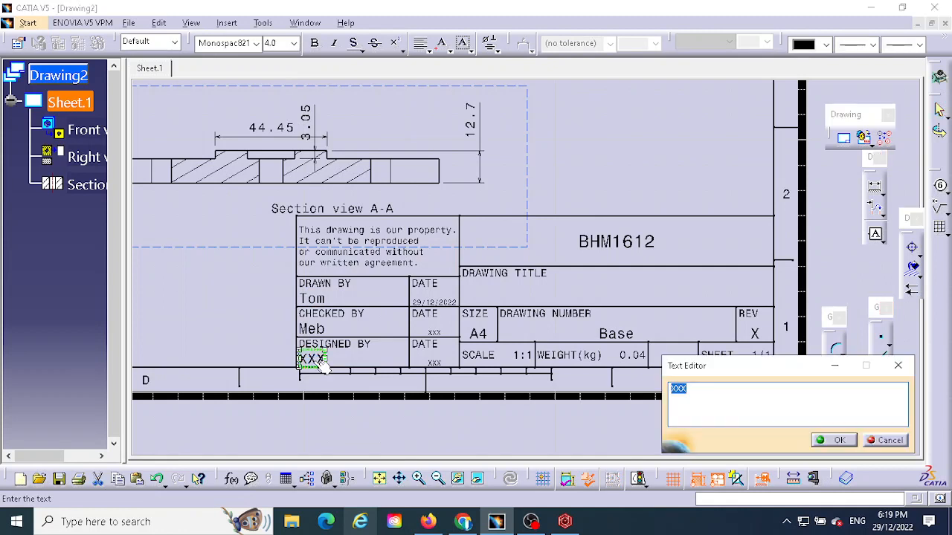
text(Lee)
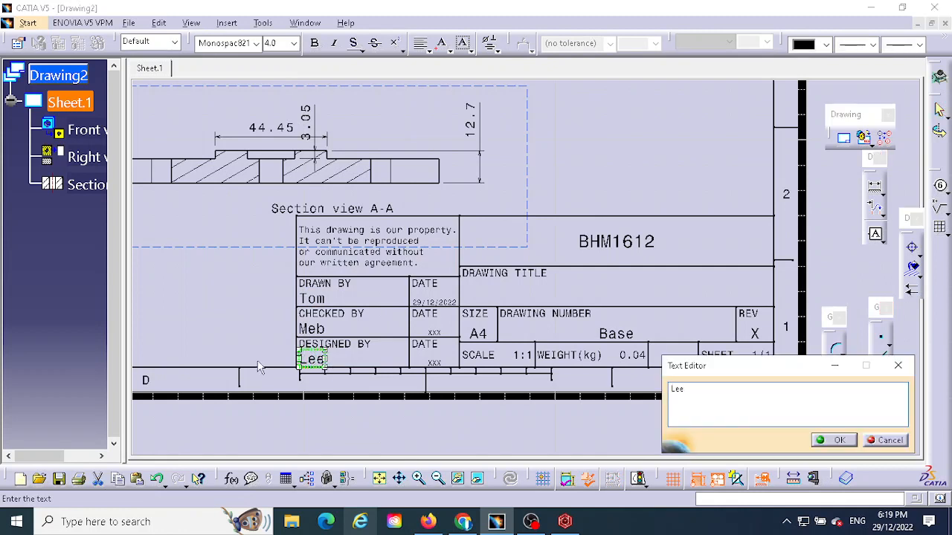
click(834, 441)
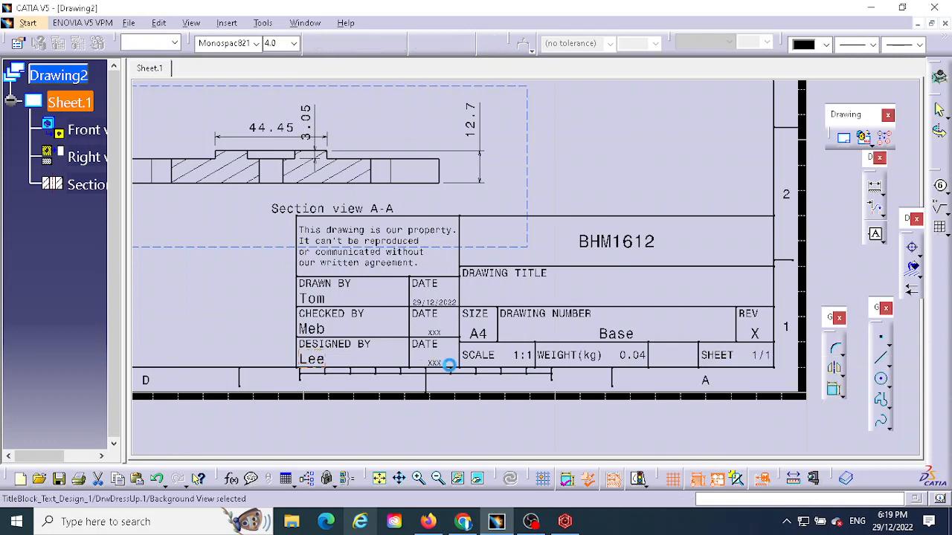
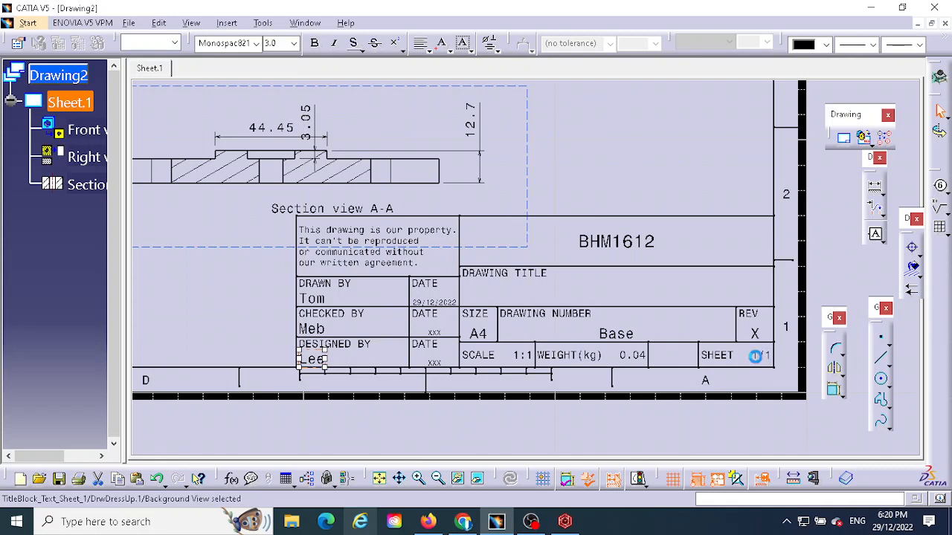
Step: Set the sheet number in the title block to 1/6
click(760, 357)
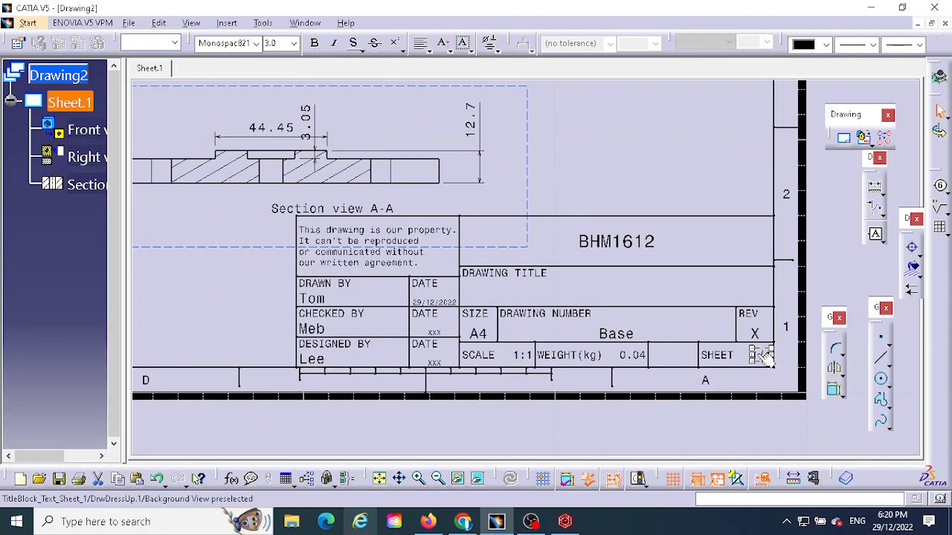
double_click(757, 355)
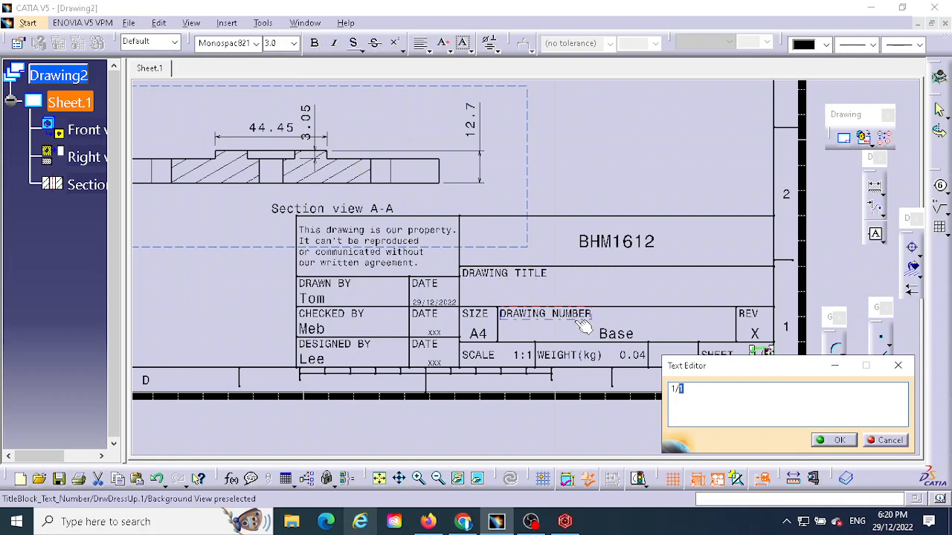
text(6)
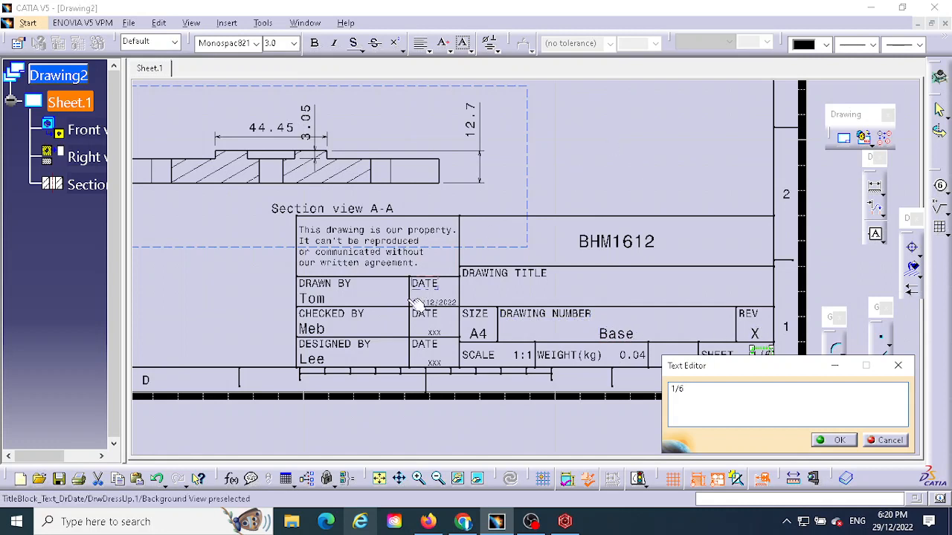
click(837, 440)
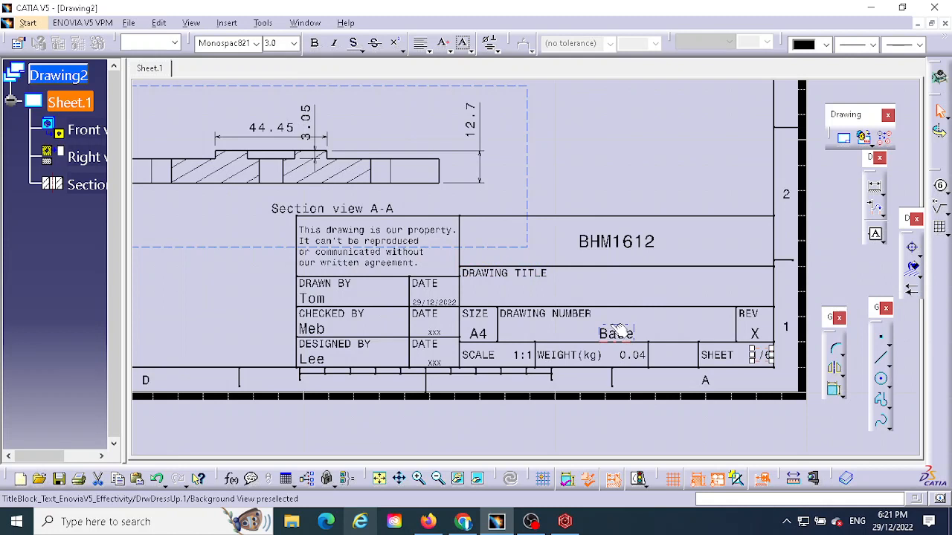
Step: Move the Base text from the drawing number field into the drawing title field and extend it to "Base: Roller Guide assembly"
drag(607, 325, 594, 271)
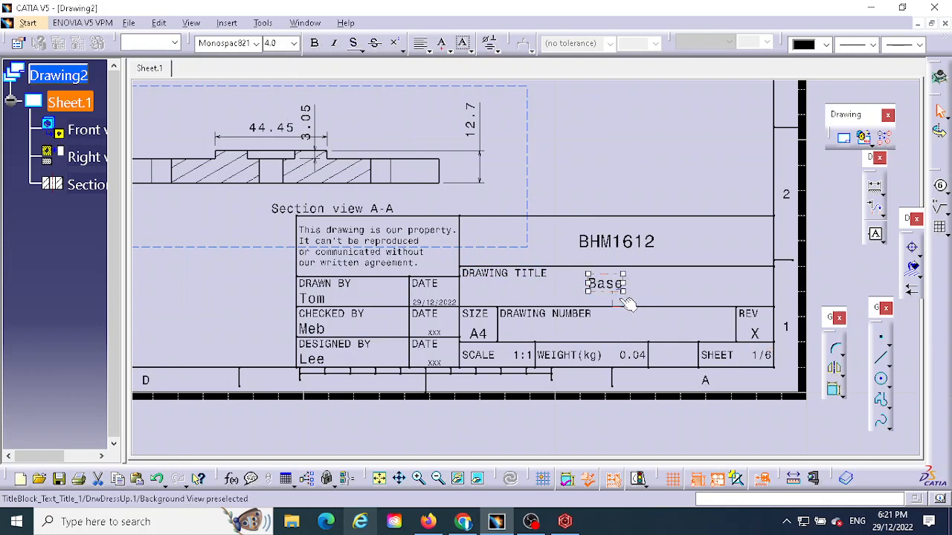
double_click(605, 284)
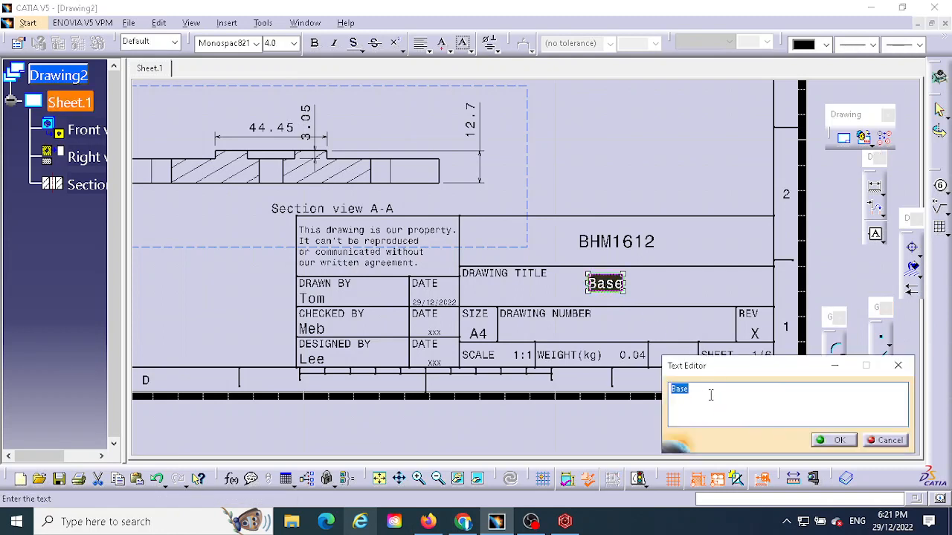
click(703, 390)
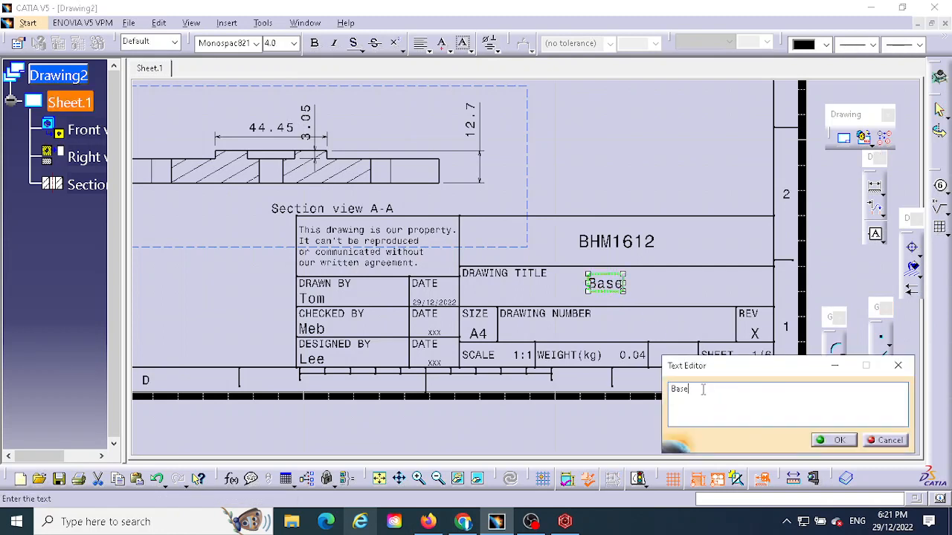
text(:)
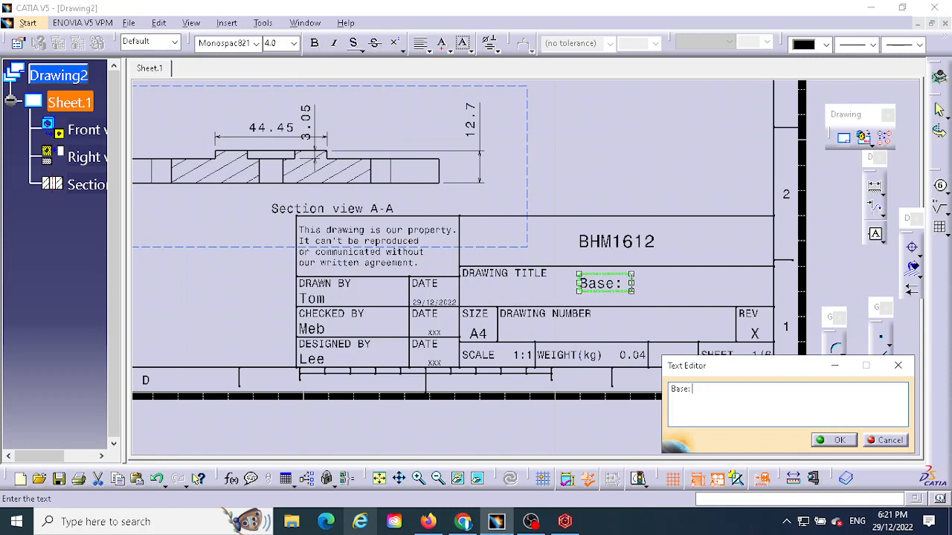
text( Roller)
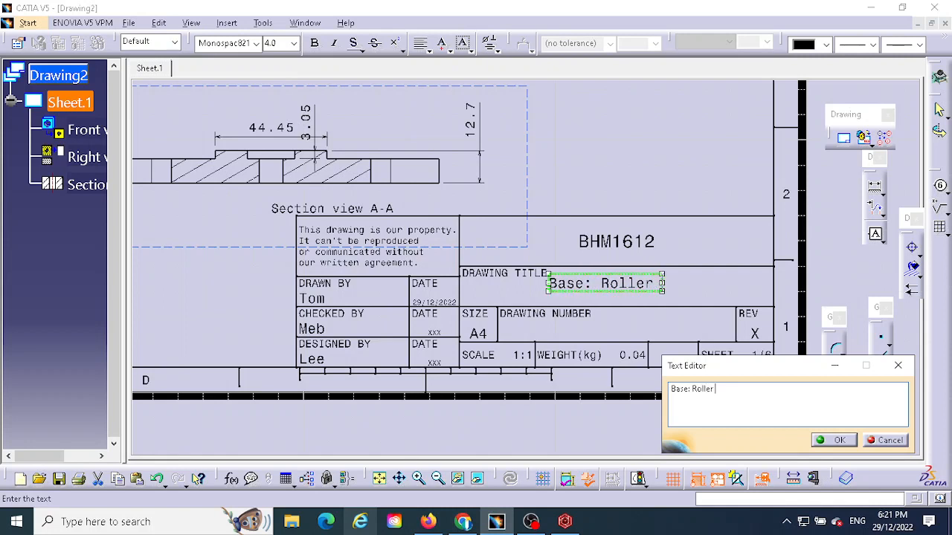
text( Guid)
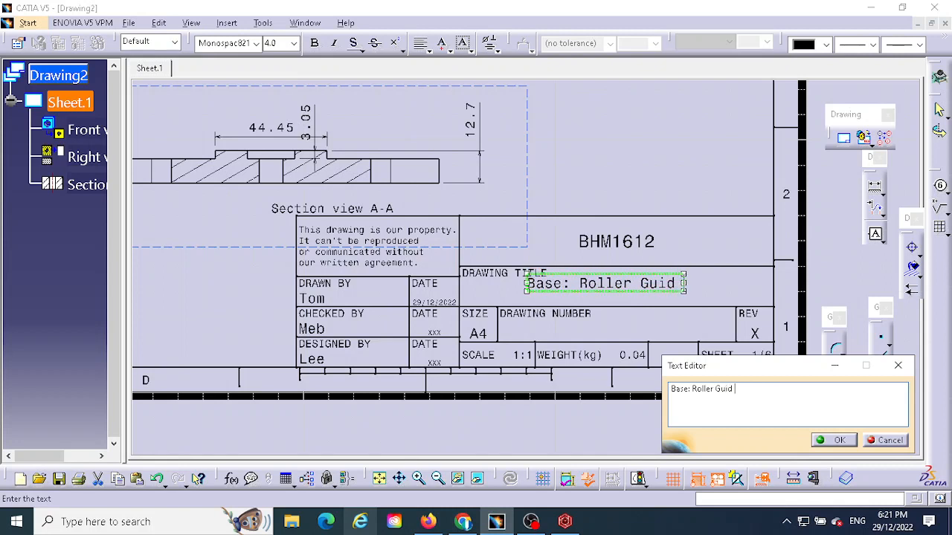
text(e as)
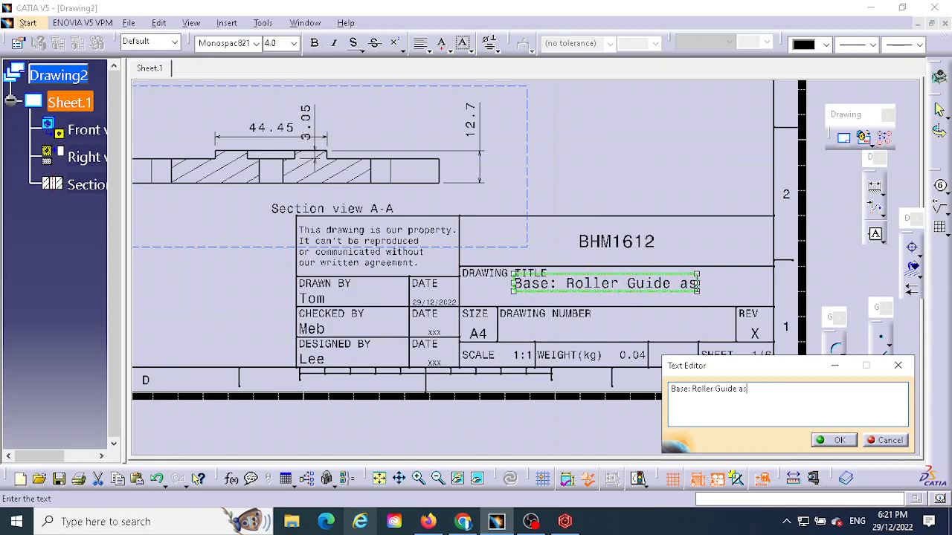
text(sembly)
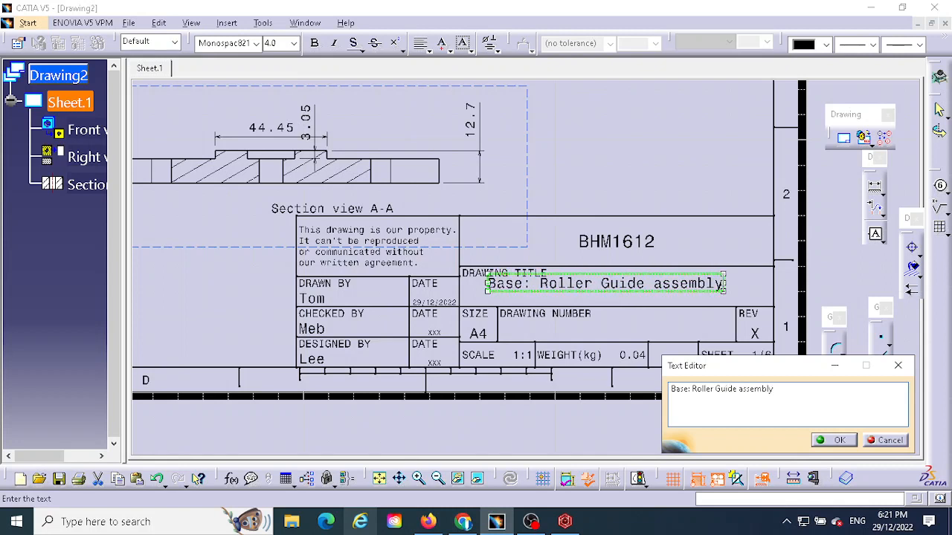
click(834, 440)
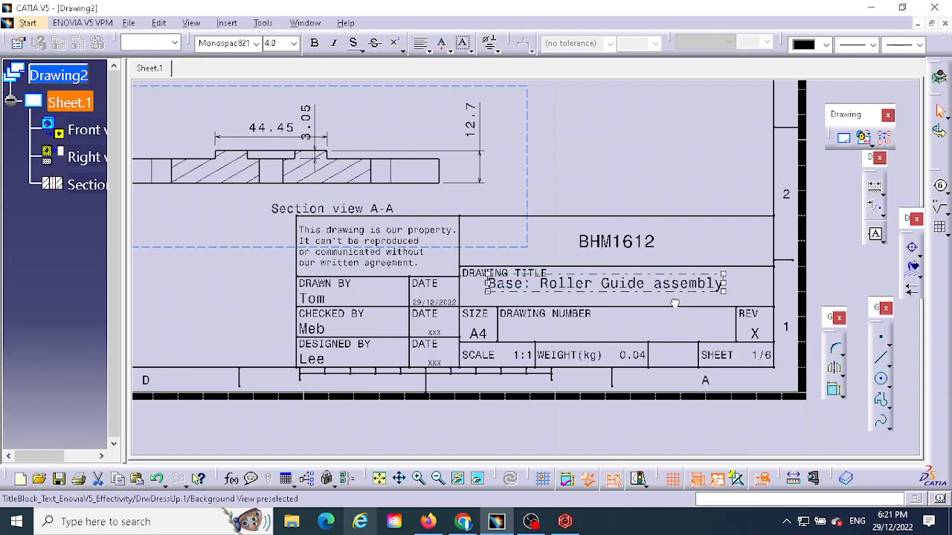
Step: Shift the drawing title text slightly to the right within its title block field
drag(679, 295, 704, 295)
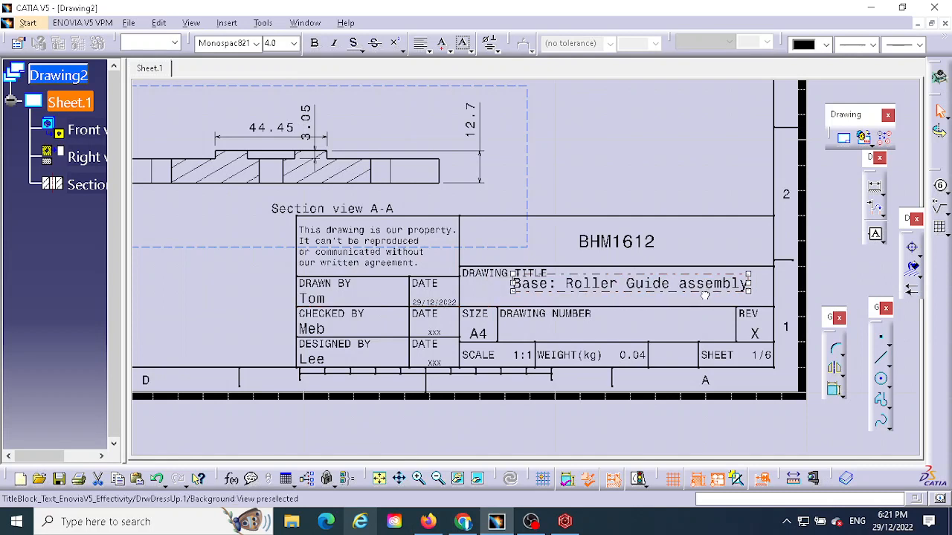
click(741, 245)
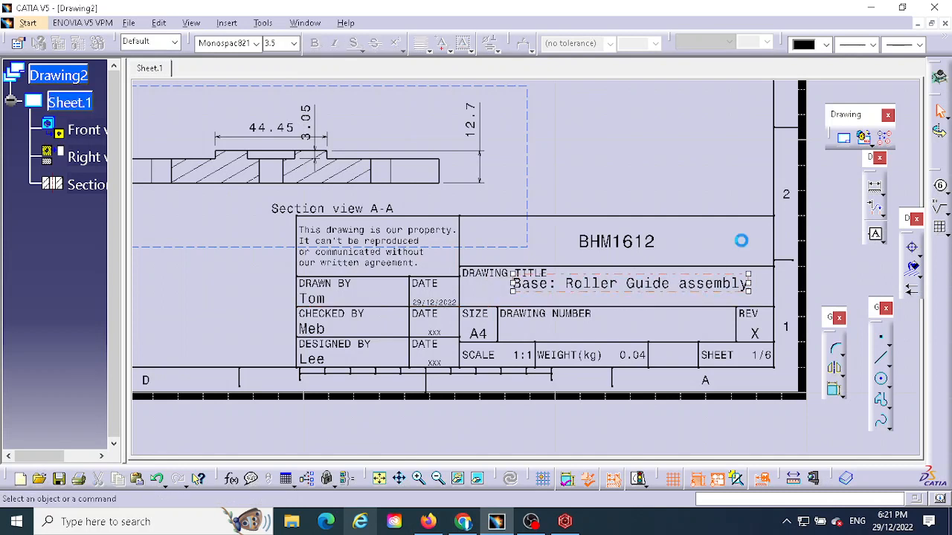
click(669, 291)
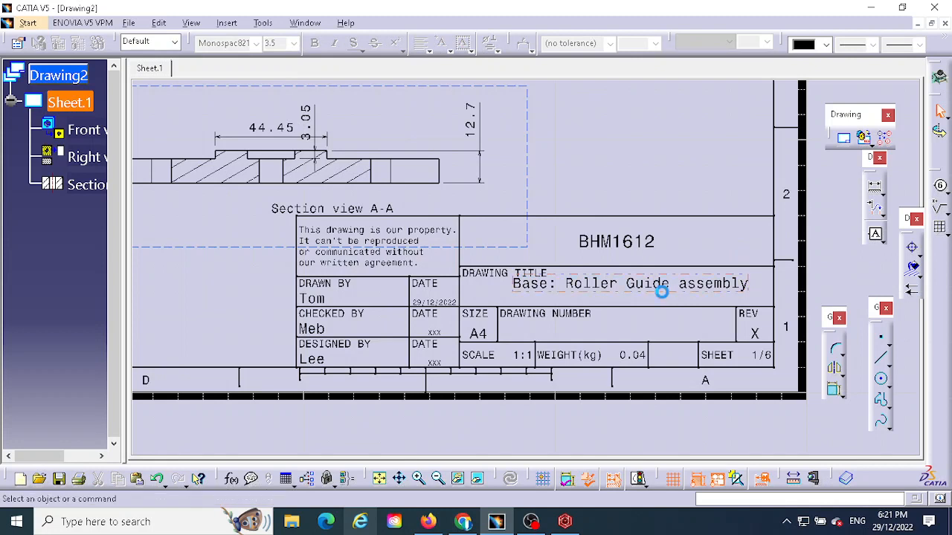
click(663, 295)
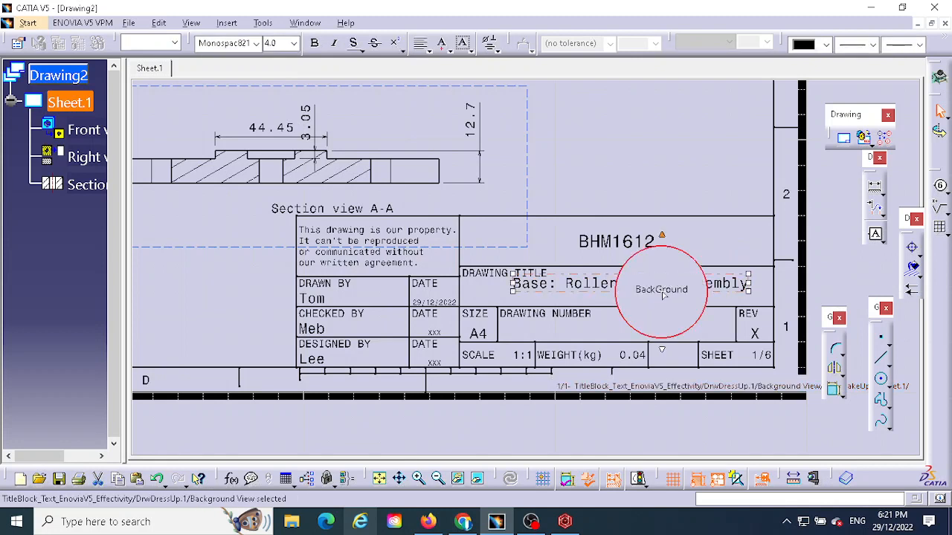
click(707, 253)
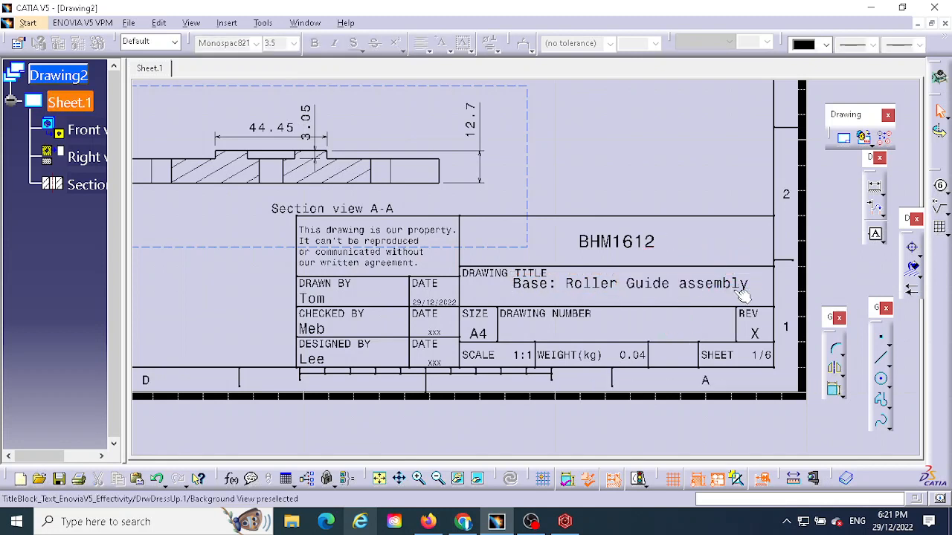
click(682, 290)
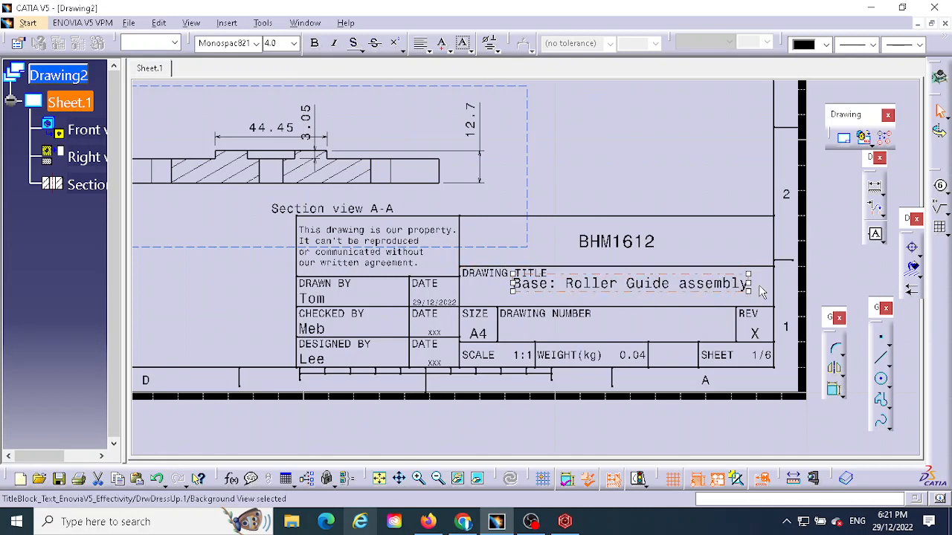
Step: Reduce the font size of the drawing title text to 3.5
double_click(628, 286)
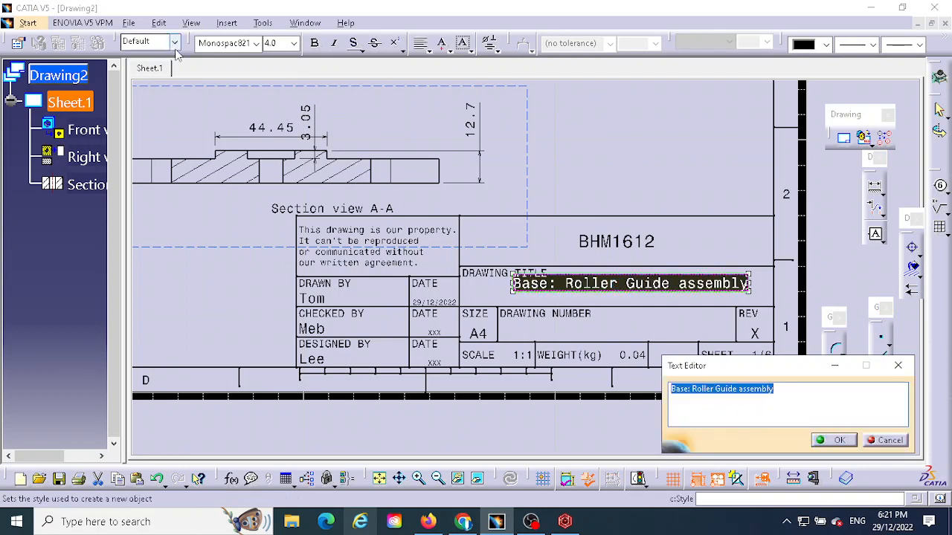
click(293, 44)
click(286, 80)
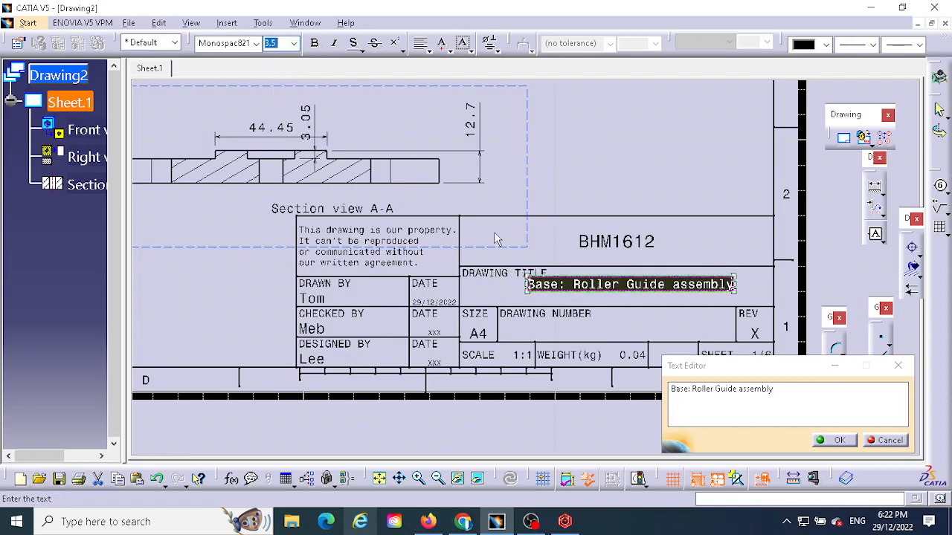
click(834, 440)
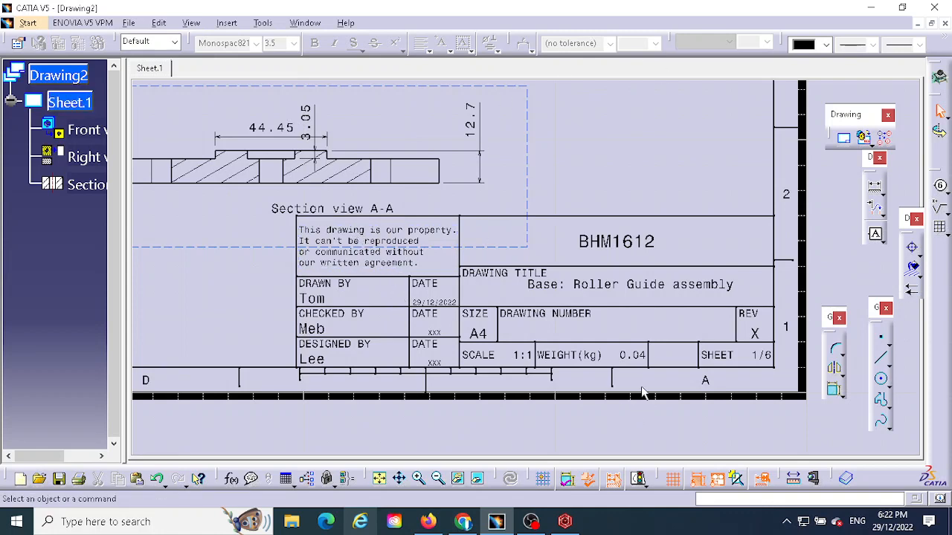
scroll(629, 312, up, 5)
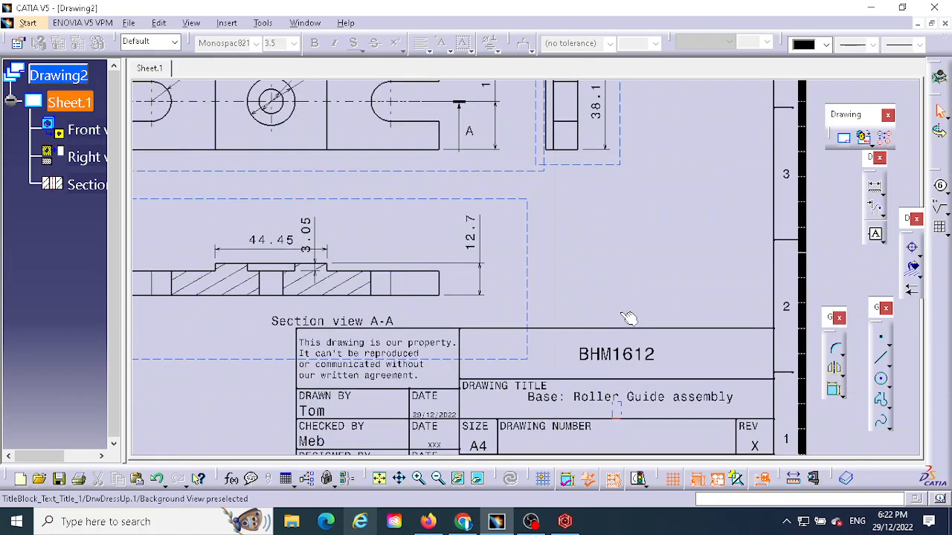
scroll(626, 316, down, 4)
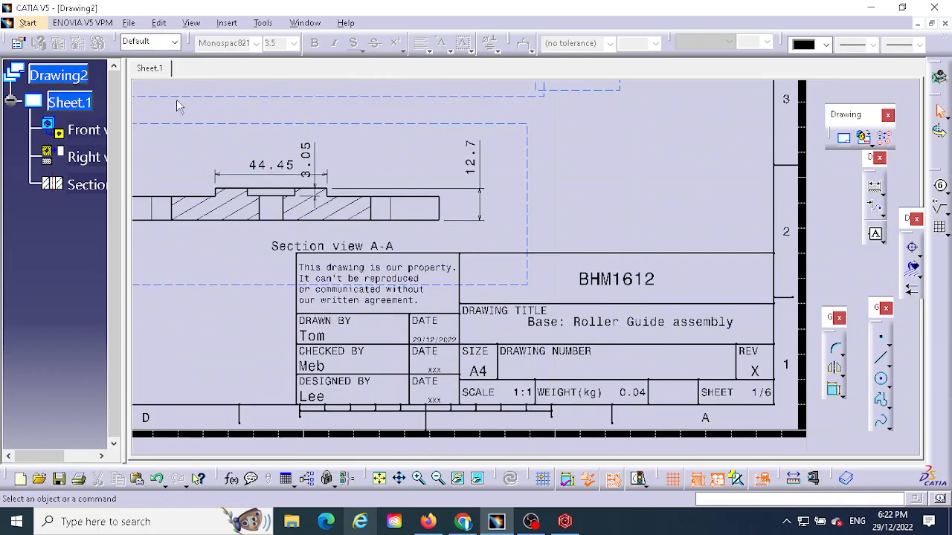
Step: Return from the sheet background to the working views
click(158, 23)
click(194, 382)
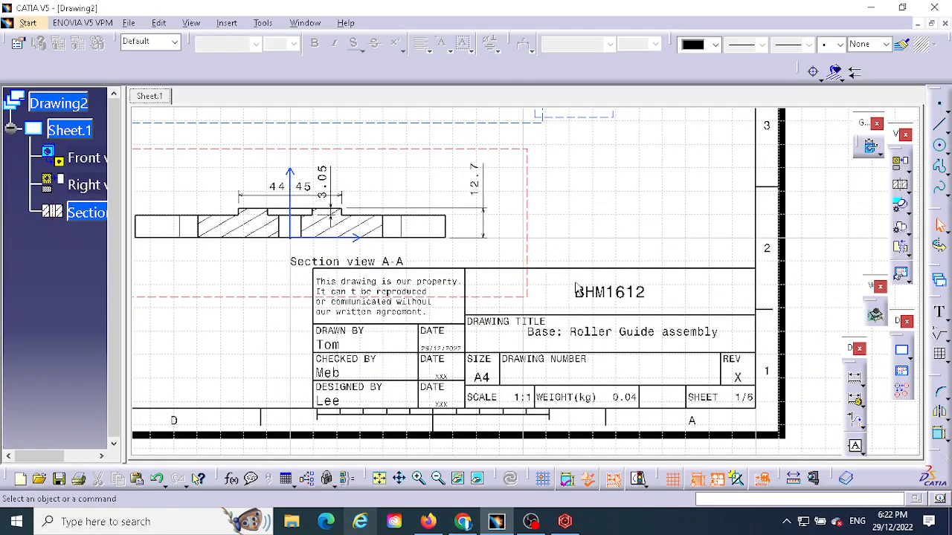
Step: Review the dimensioned front, right and section views together with the completed title block
scroll(604, 255, up, 10)
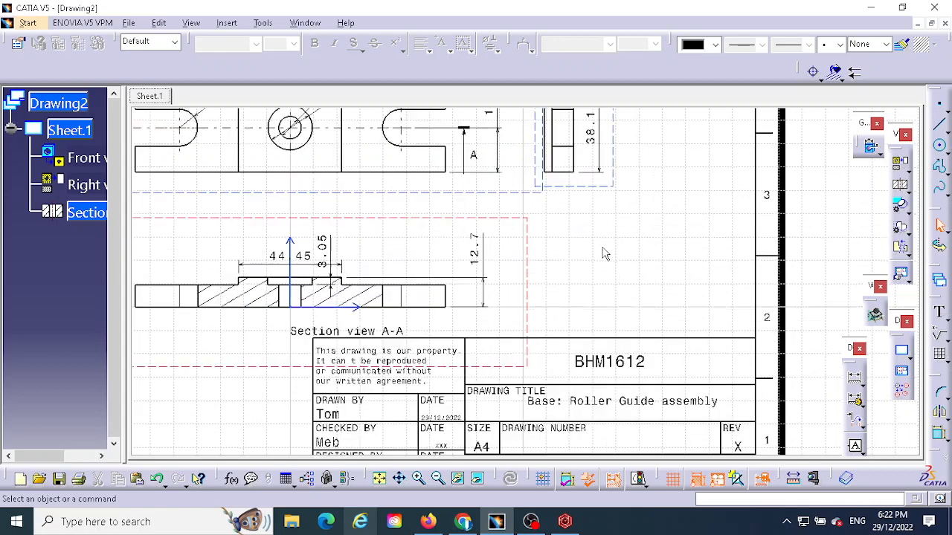
scroll(603, 254, down, 12)
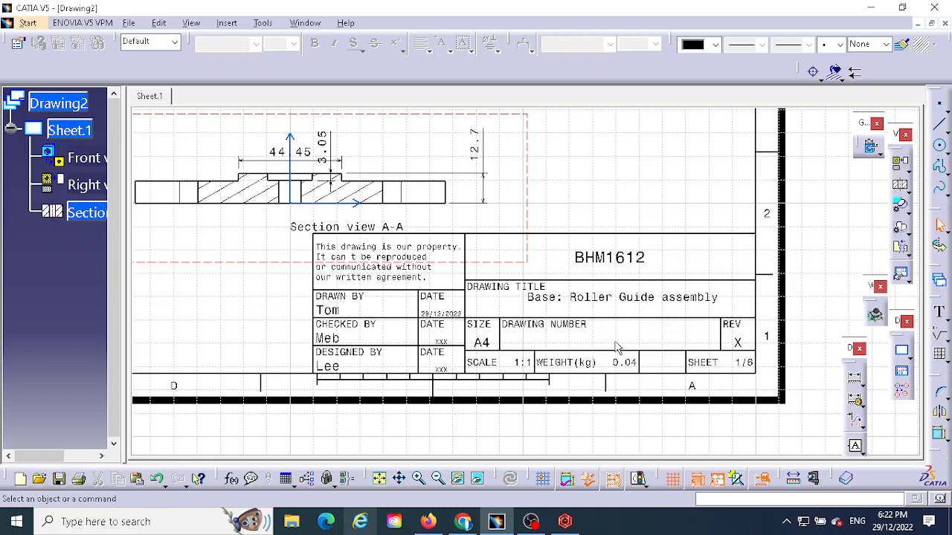
scroll(491, 294, up, 11)
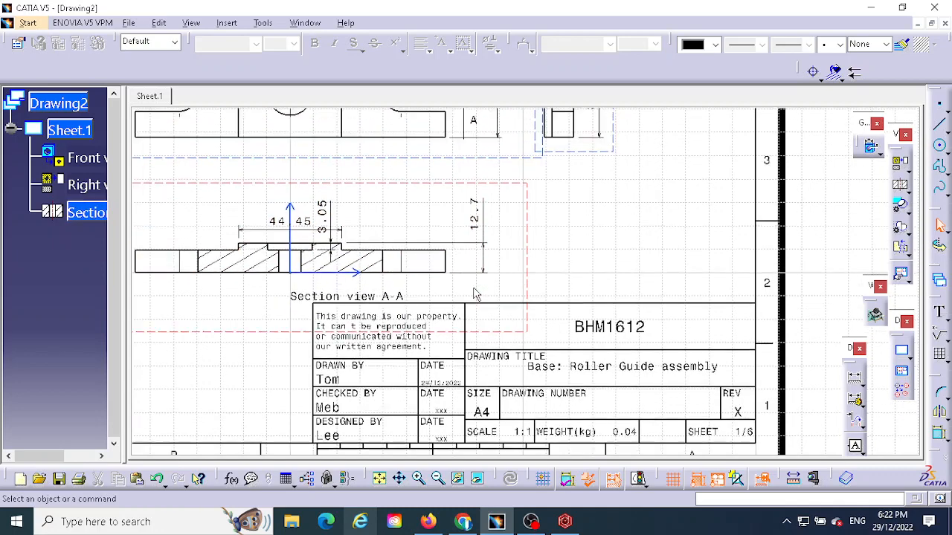
scroll(490, 294, down, 11)
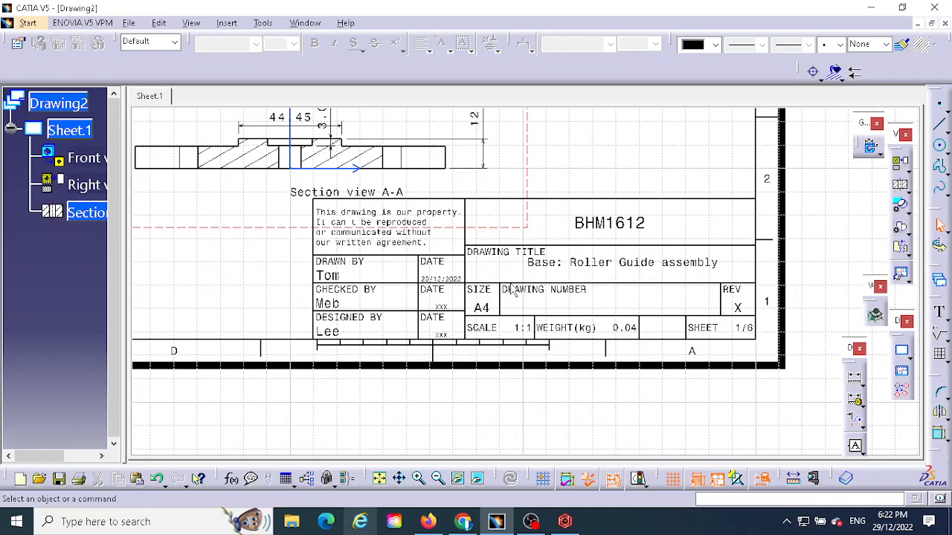
scroll(540, 298, up, 3)
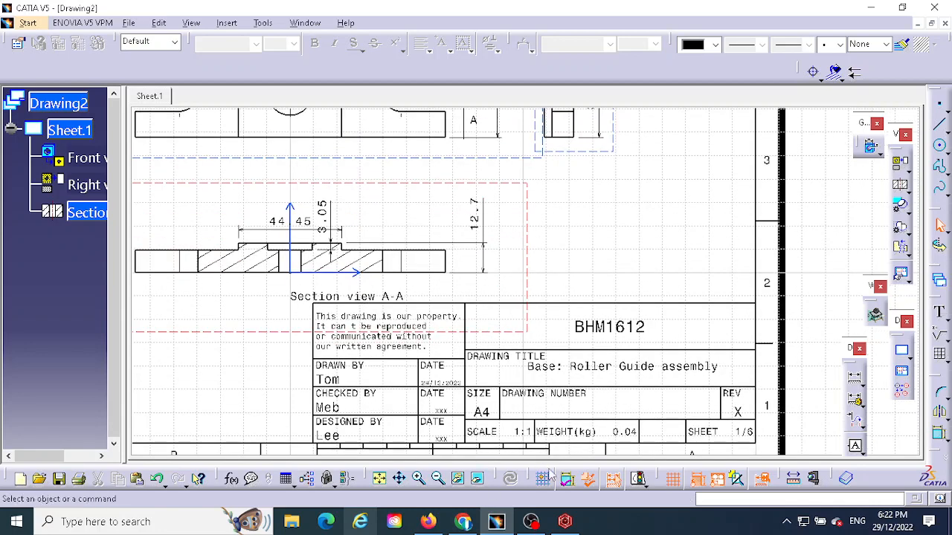
scroll(453, 285, up, 9)
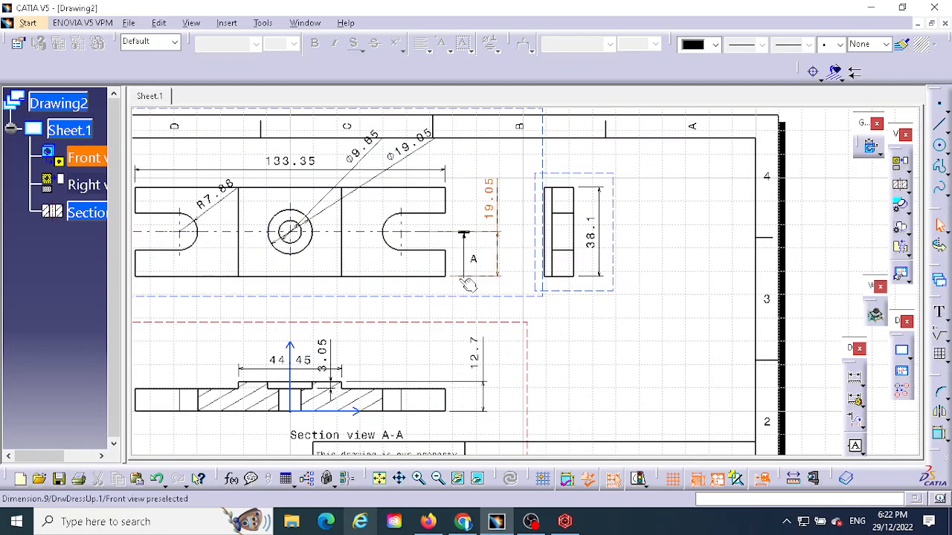
scroll(525, 262, down, 10)
scroll(525, 262, down, 3)
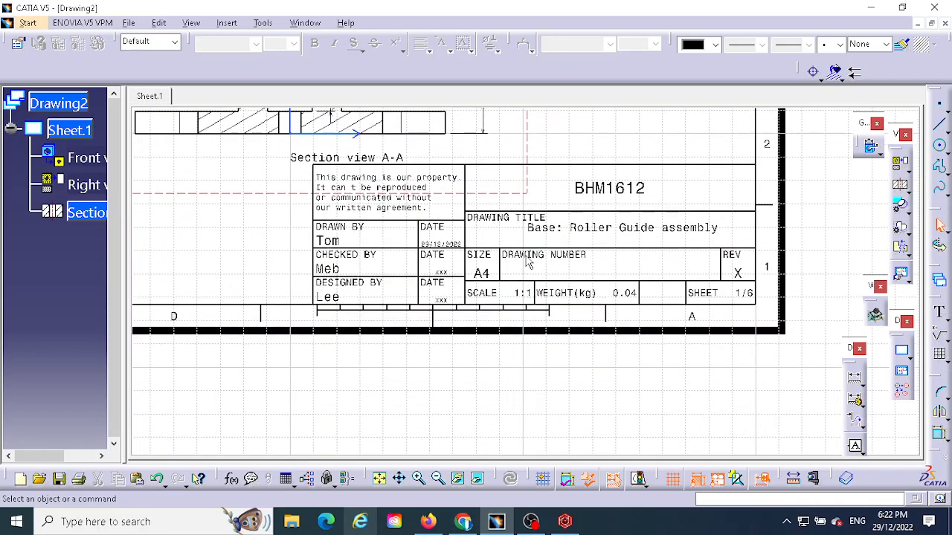
scroll(525, 262, up, 4)
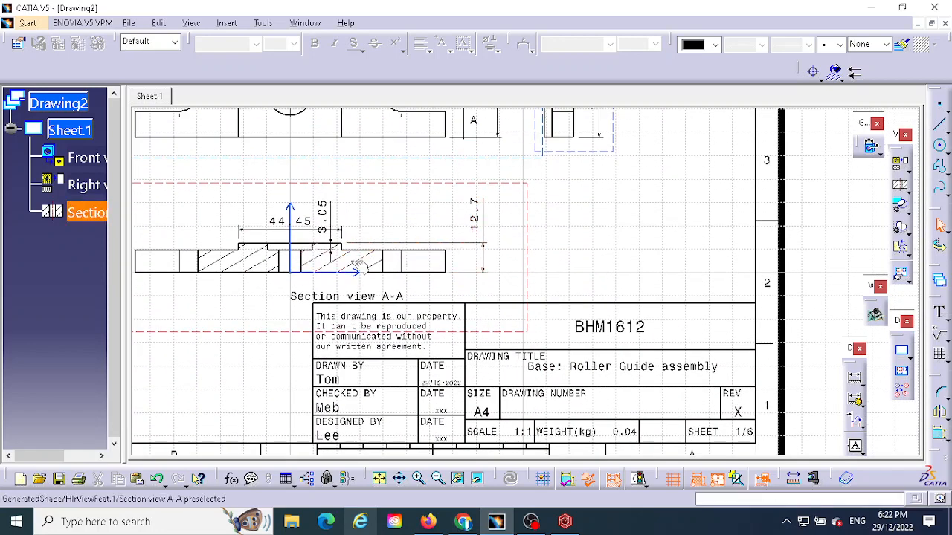
scroll(360, 266, down, 1)
scroll(361, 267, up, 4)
scroll(242, 291, down, 3)
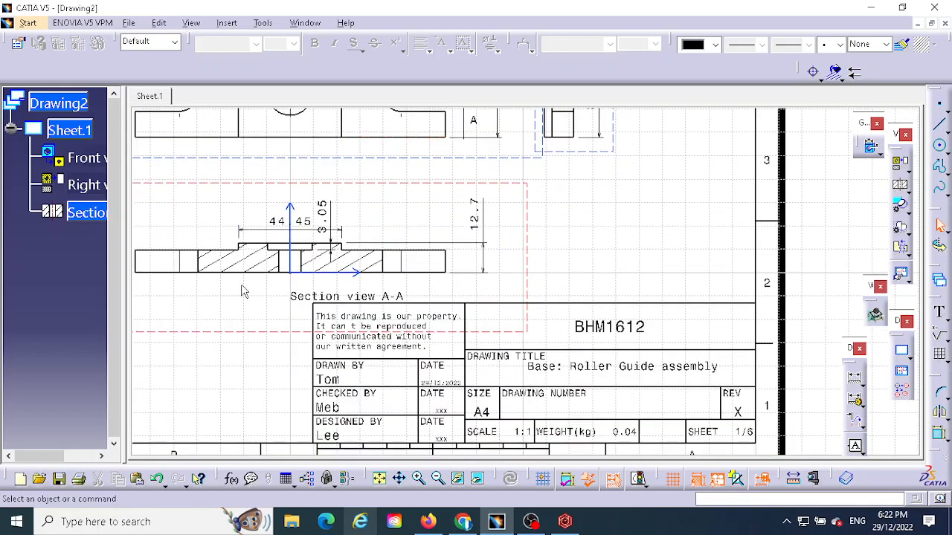
Step: Set the hatching pitch of section view A-A to 2.5 mm
double_click(241, 259)
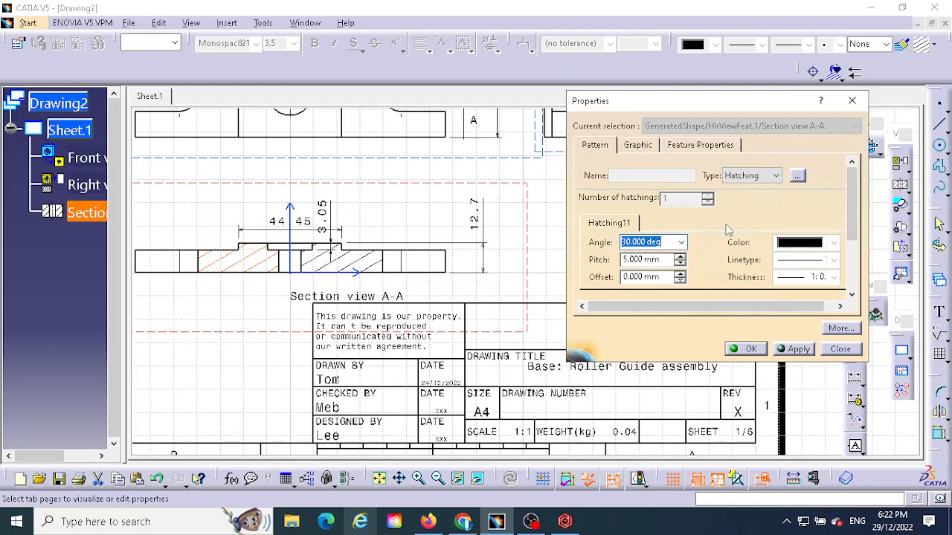
click(592, 147)
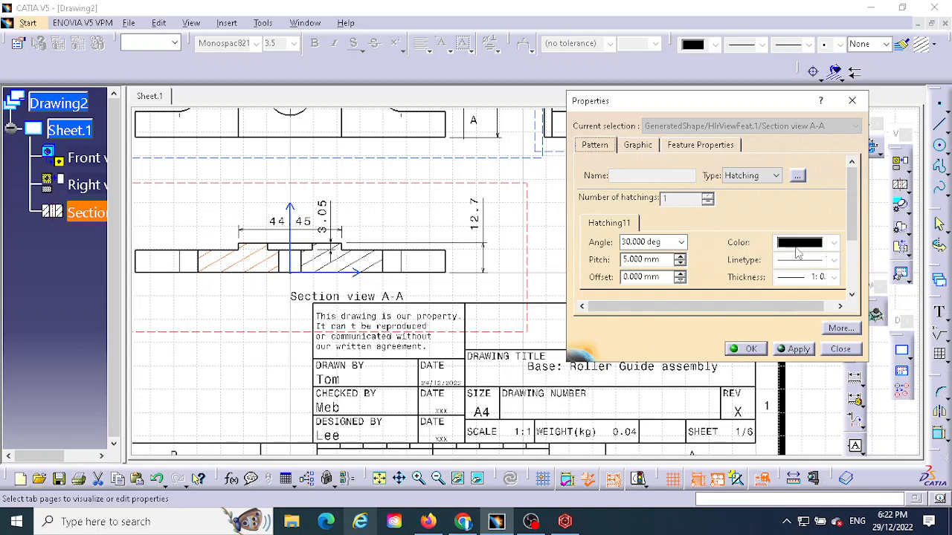
drag(665, 258, 621, 260)
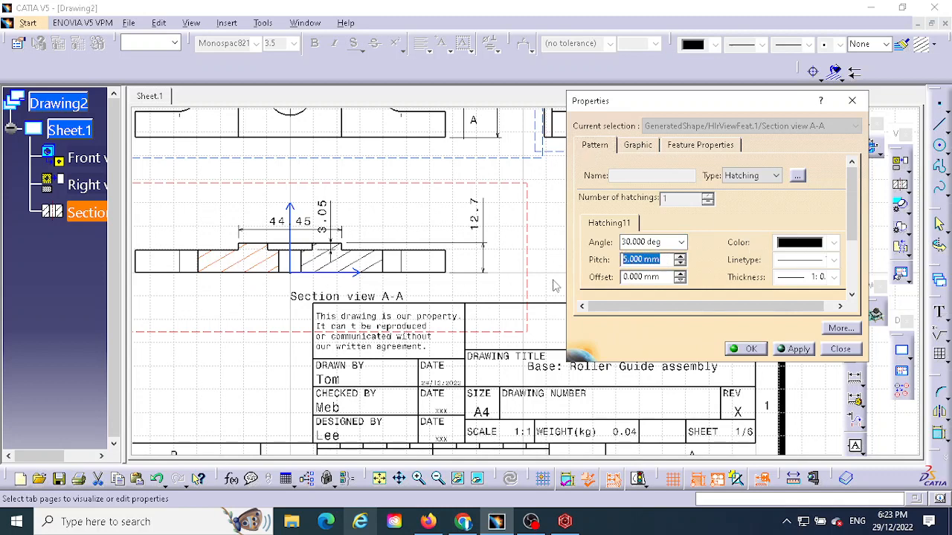
text(2.)
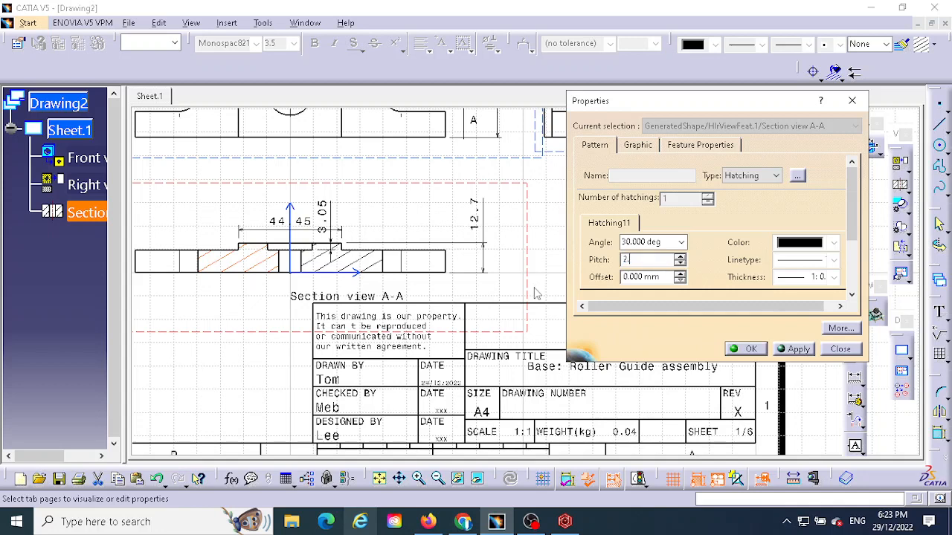
text(5)
click(798, 349)
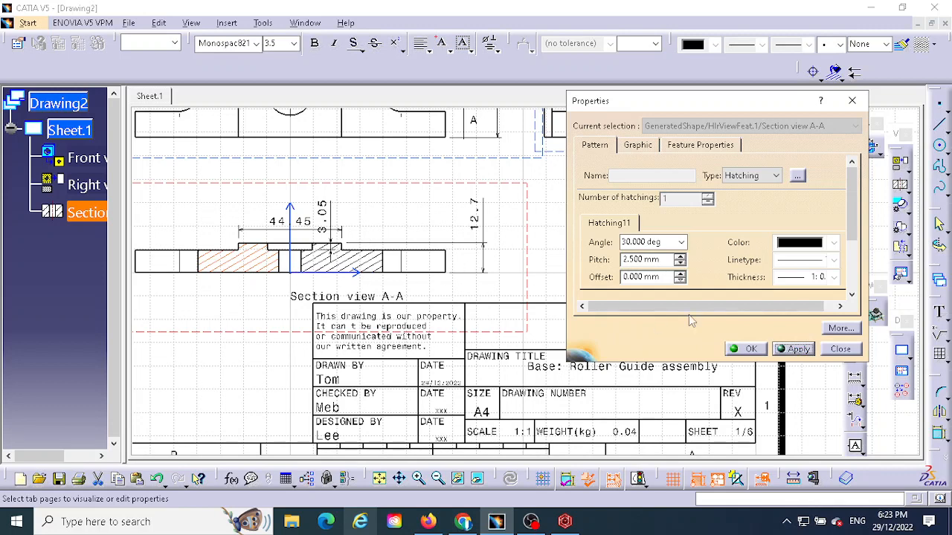
click(744, 349)
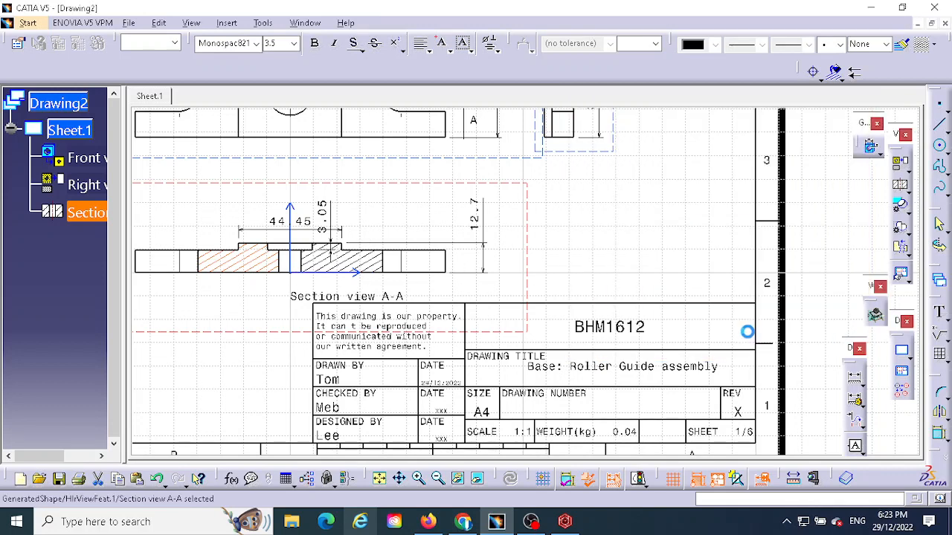
Step: Start an isometric view in the drawing, using a face of the Base.CATPart model as the reference
scroll(622, 281, up, 5)
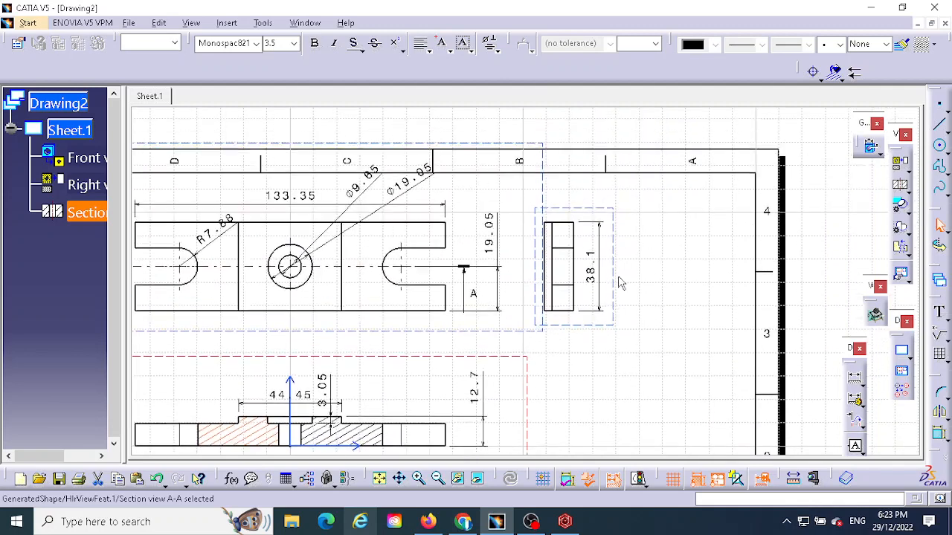
scroll(657, 299, down, 4)
scroll(659, 303, up, 4)
scroll(661, 287, down, 2)
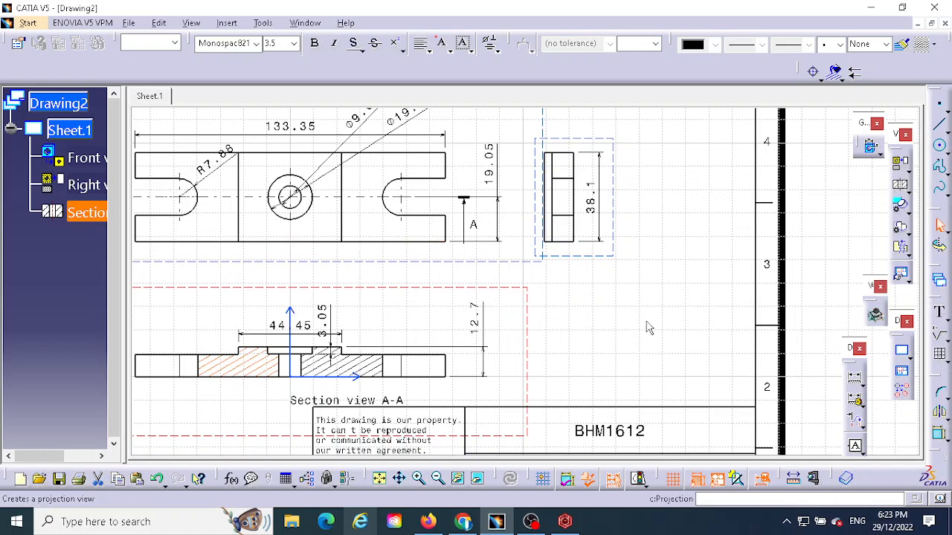
click(908, 171)
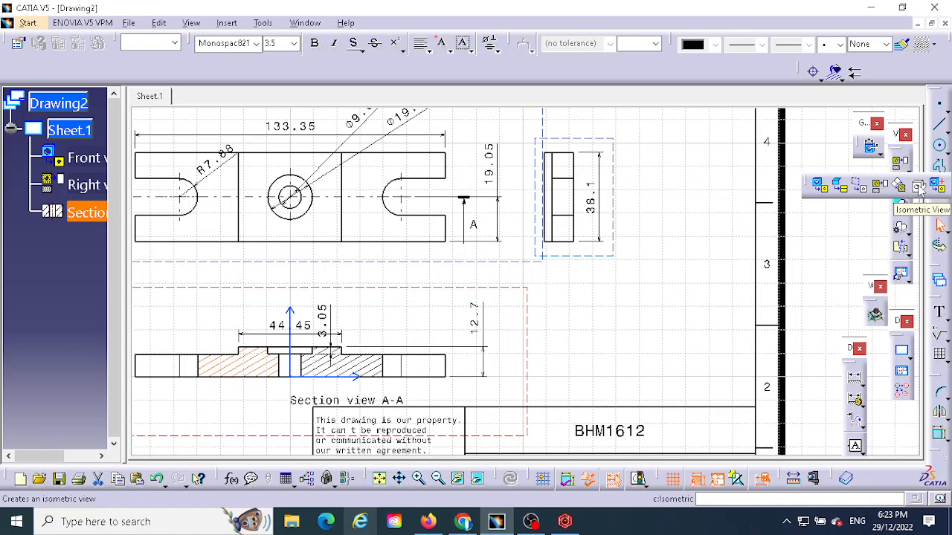
click(919, 186)
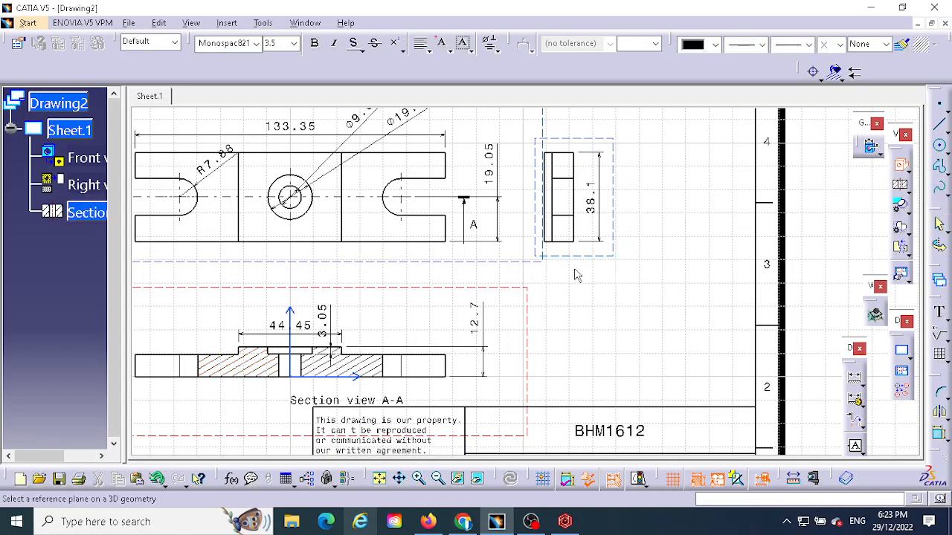
click(305, 23)
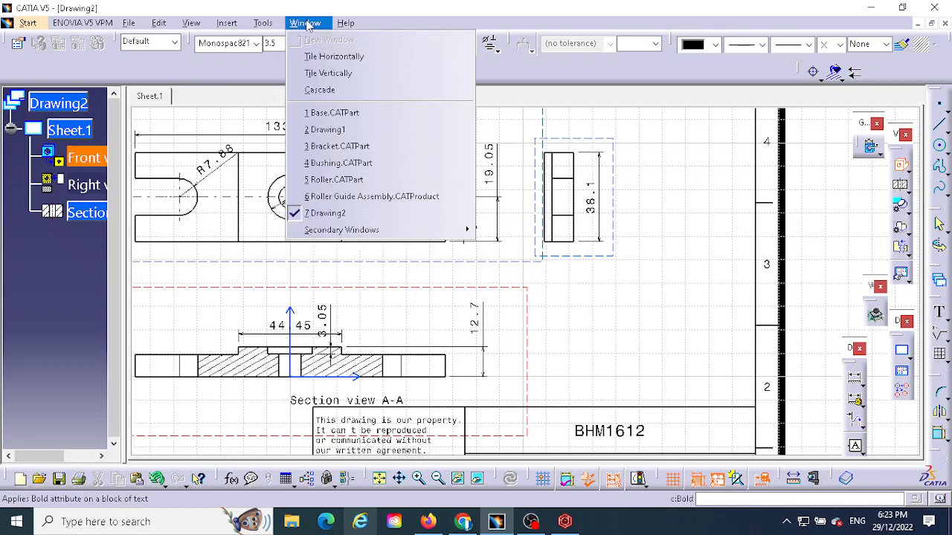
click(335, 113)
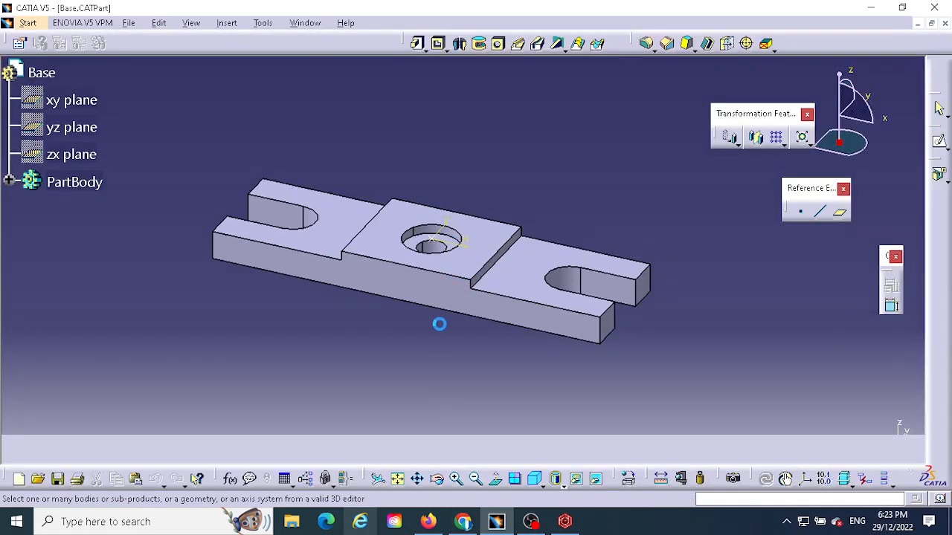
click(518, 287)
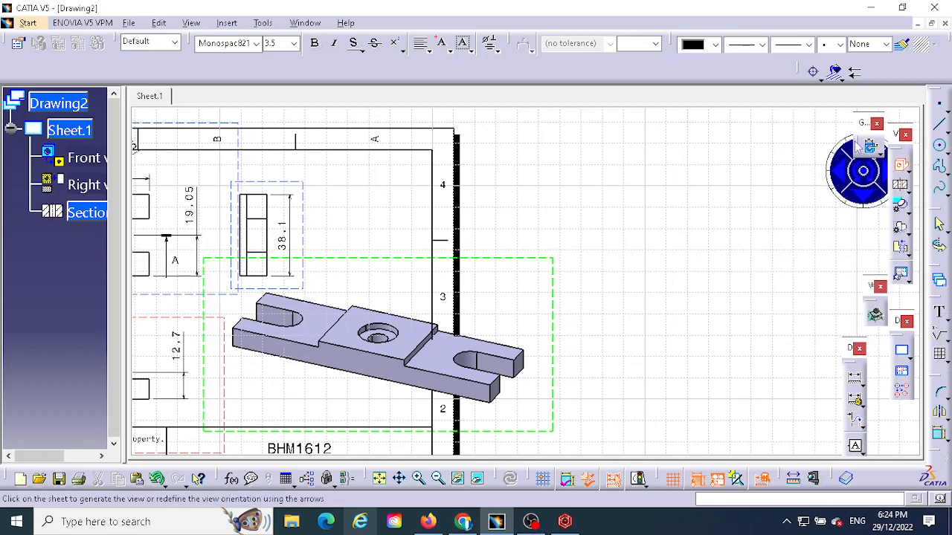
Step: Move the two floating toolbars that overlap the view orientation compass clear of it
drag(737, 134, 740, 138)
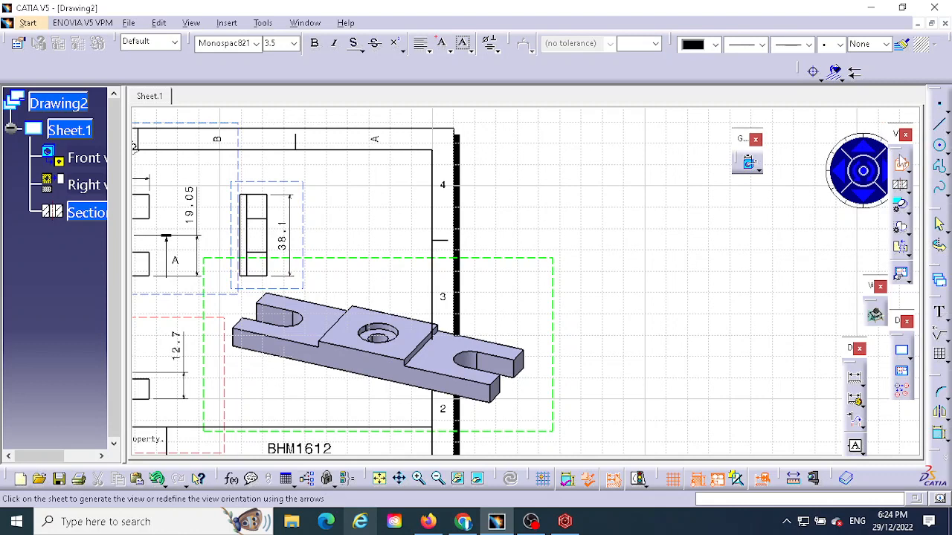
drag(808, 264, 811, 245)
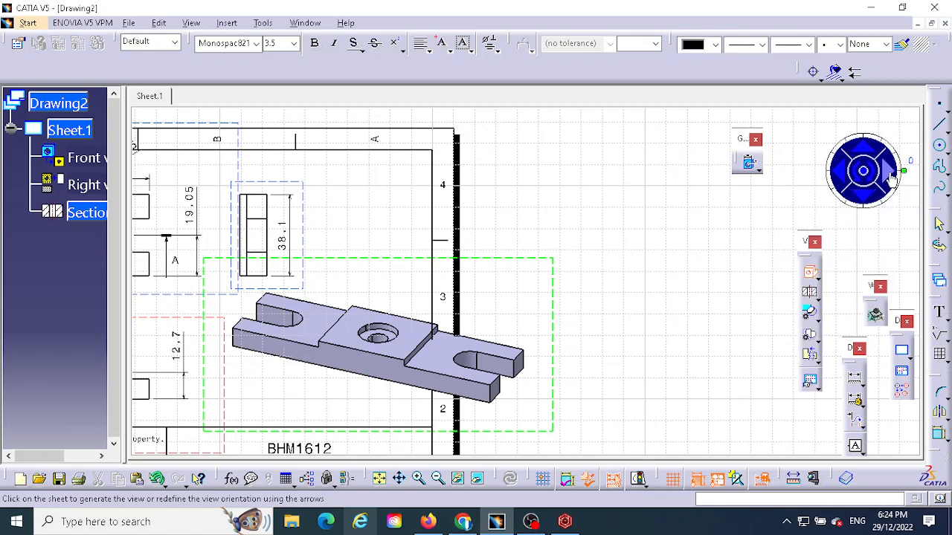
Step: Try reorienting the isometric preview sideways and downward with the view compass, reversing each turn
click(892, 178)
click(840, 175)
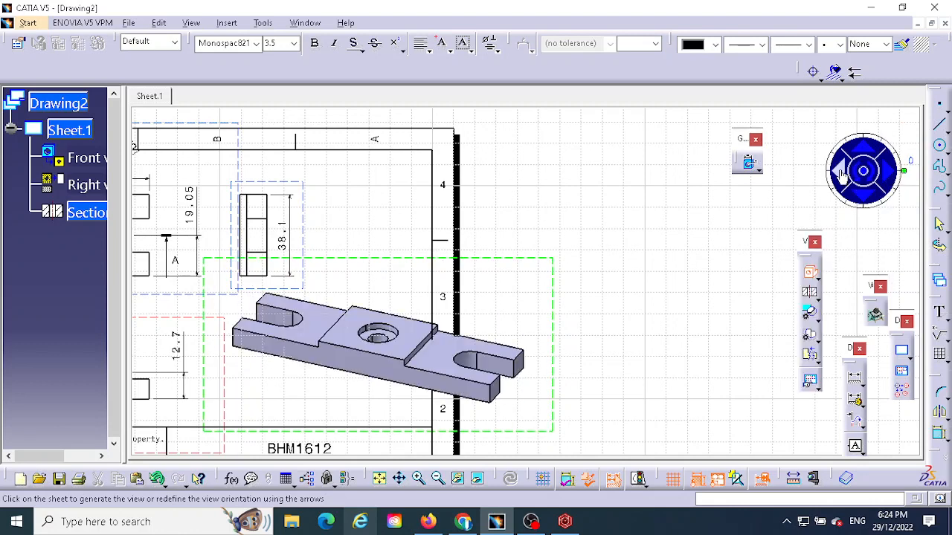
click(862, 195)
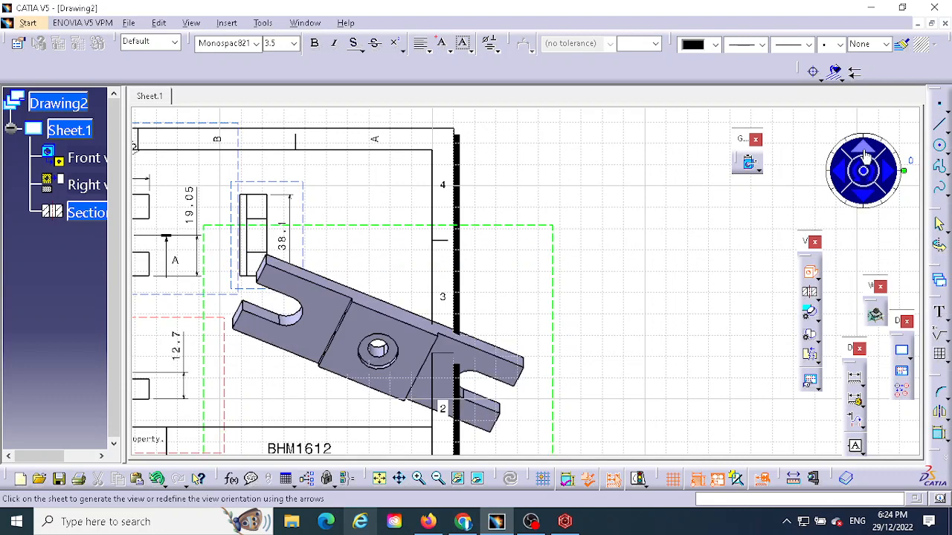
click(865, 153)
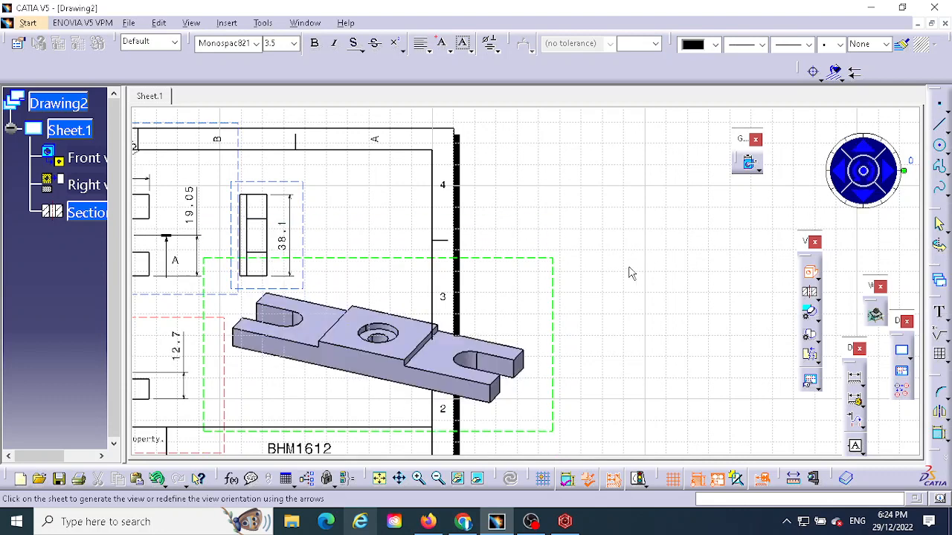
Step: Generate the isometric view on the sheet and set its scale to 1:2
click(580, 304)
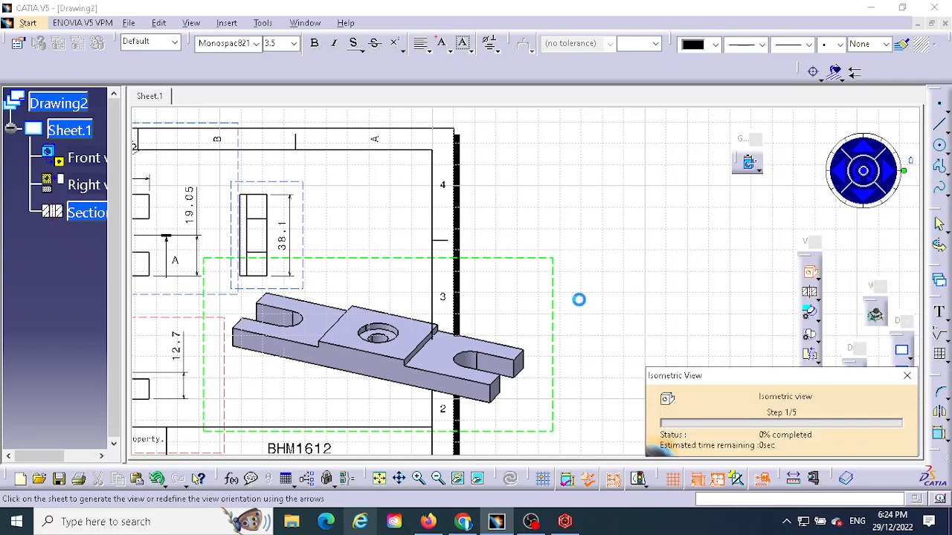
scroll(594, 248, down, 1)
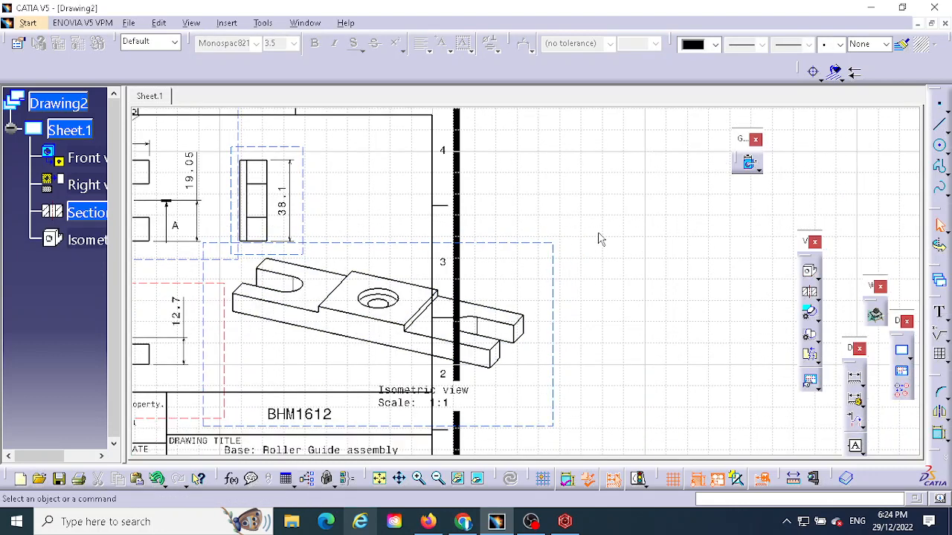
right_click(563, 289)
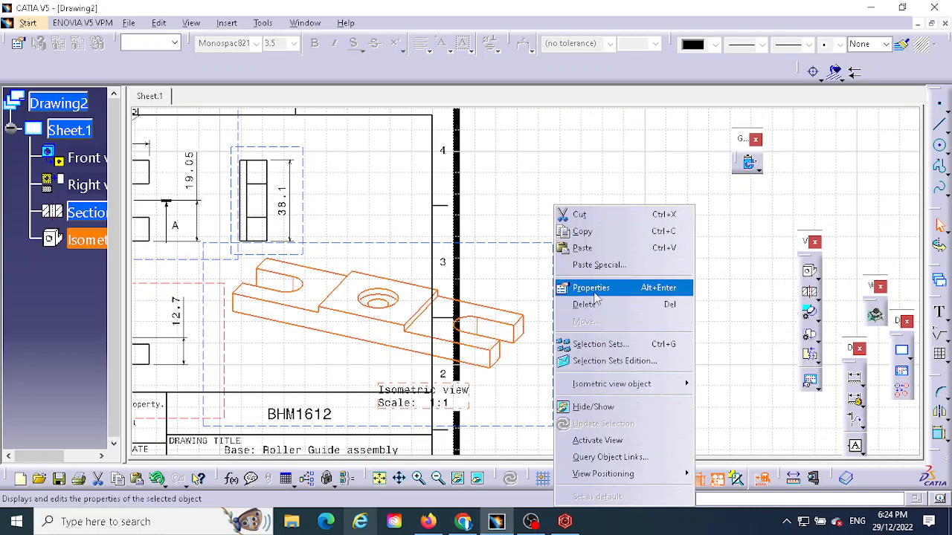
click(587, 285)
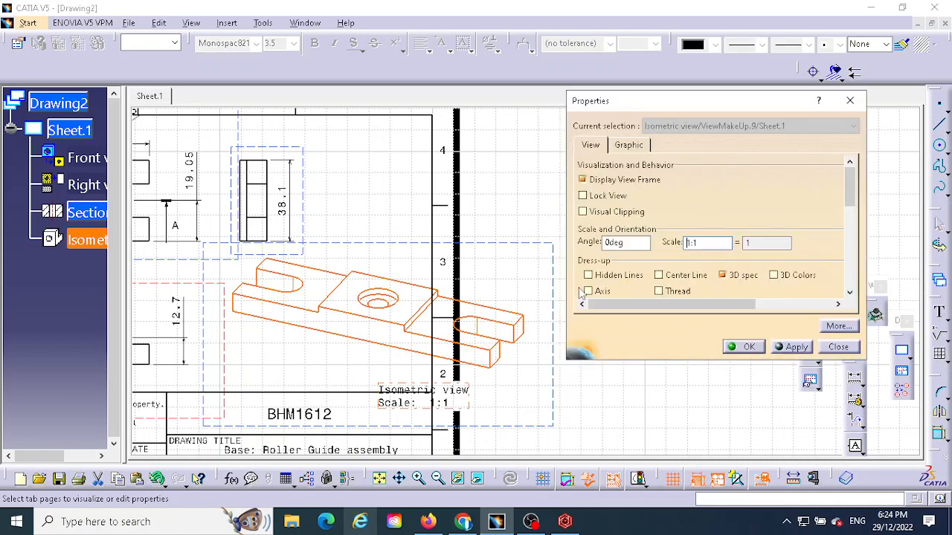
drag(703, 244, 694, 249)
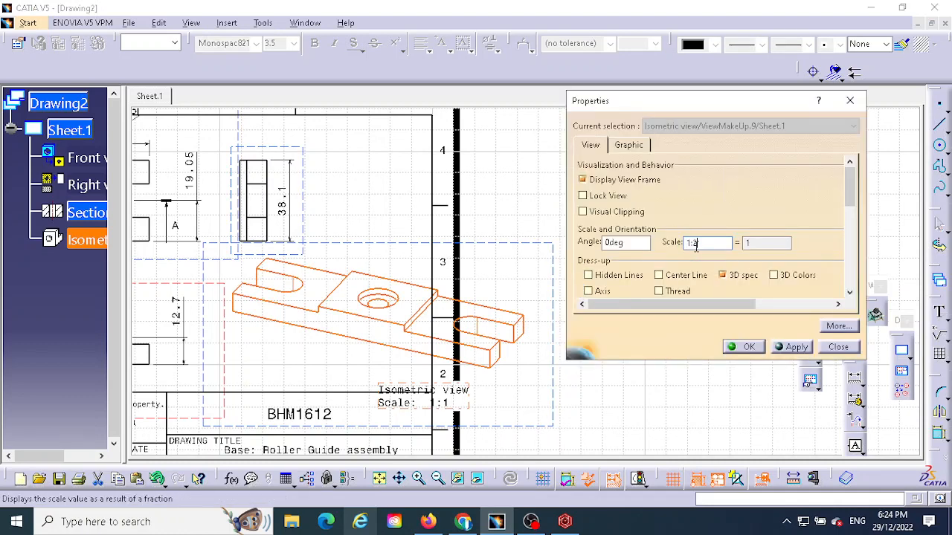
click(791, 346)
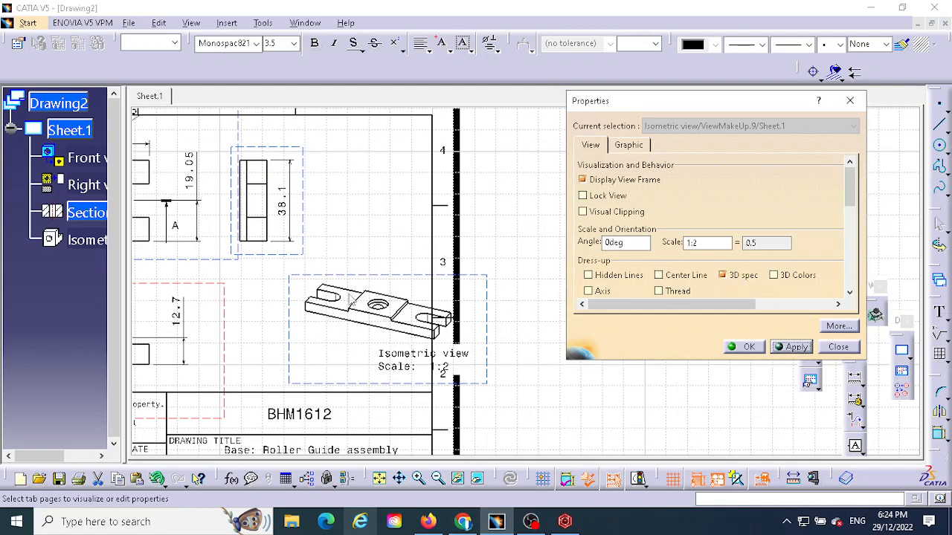
Step: Set the isometric view's generation mode to Raster with the Shading with edges option and apply it
drag(849, 204, 851, 289)
click(752, 228)
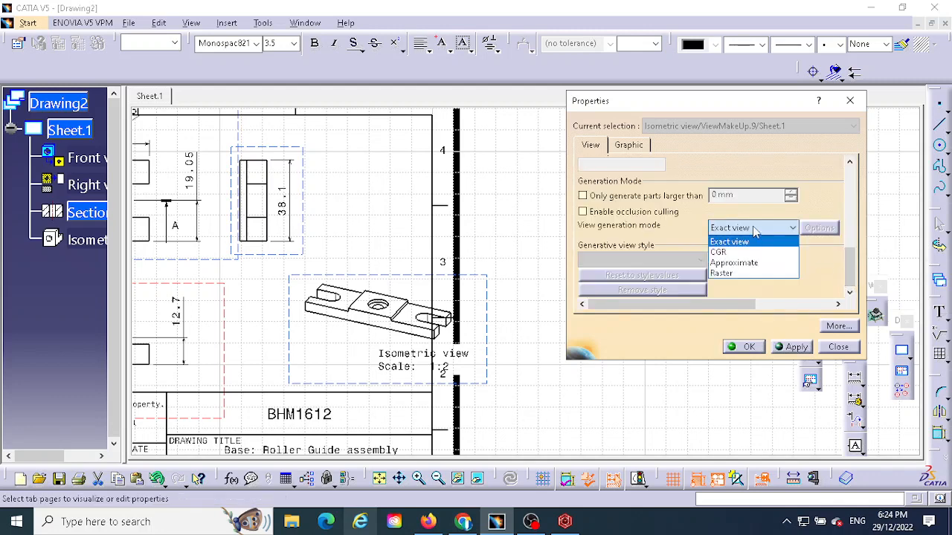
click(731, 271)
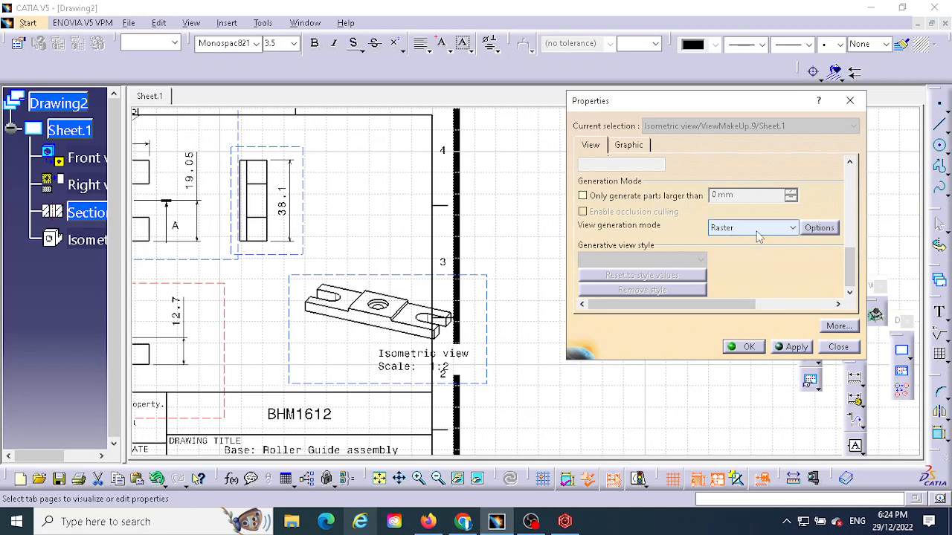
click(819, 227)
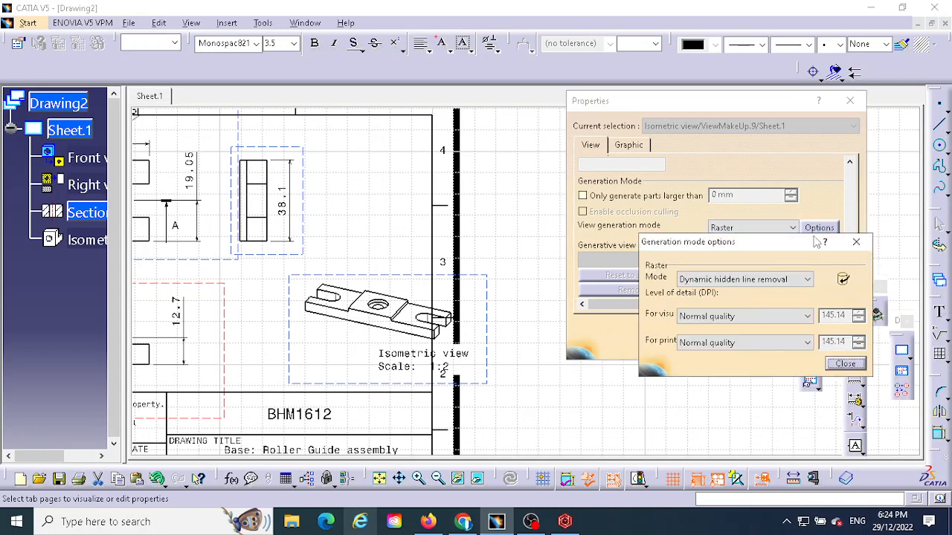
click(764, 281)
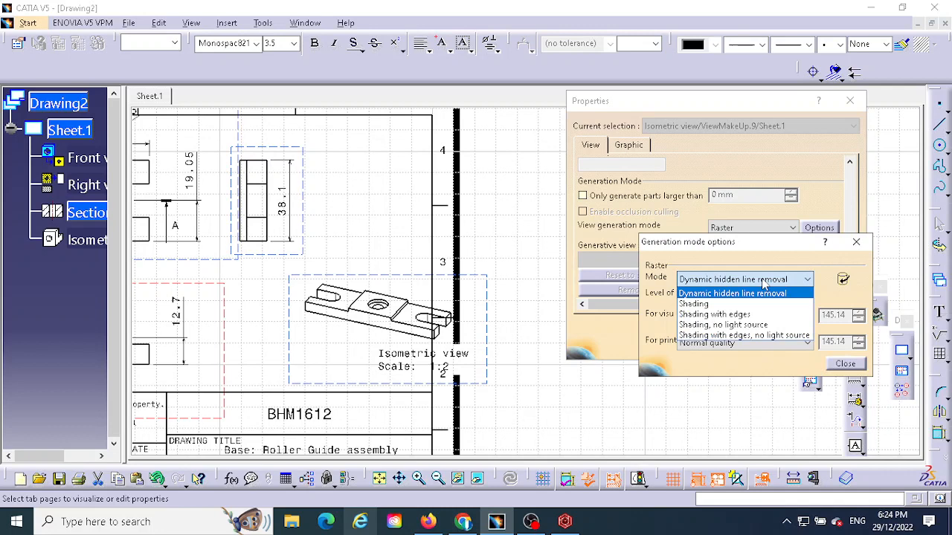
click(728, 316)
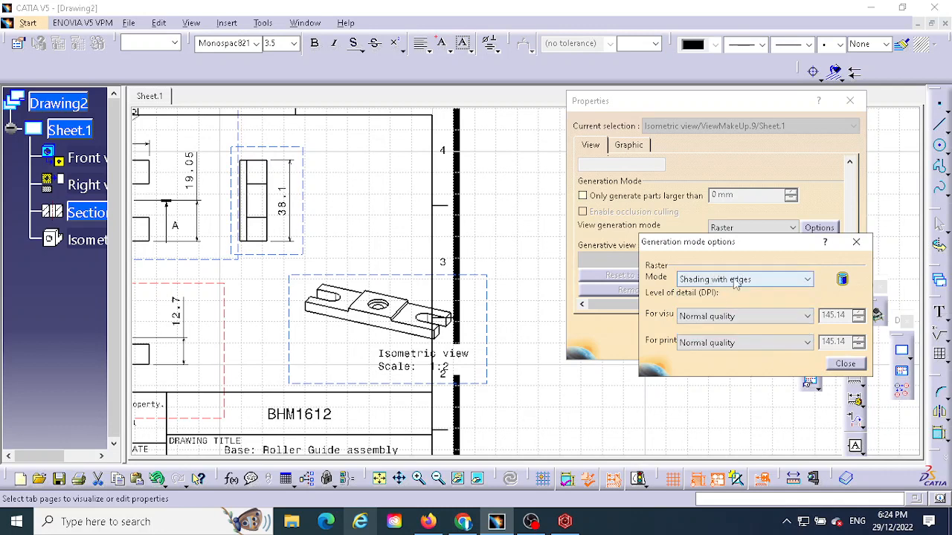
click(845, 364)
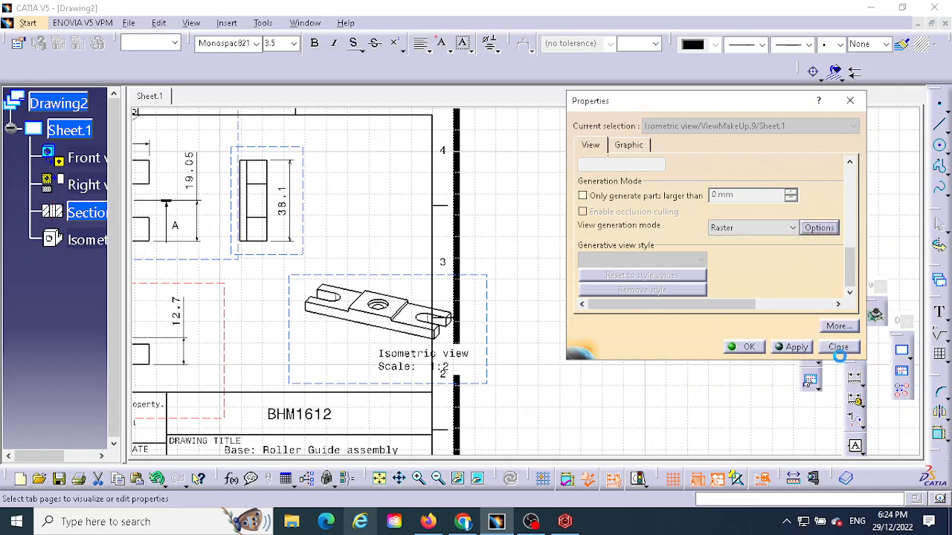
click(793, 348)
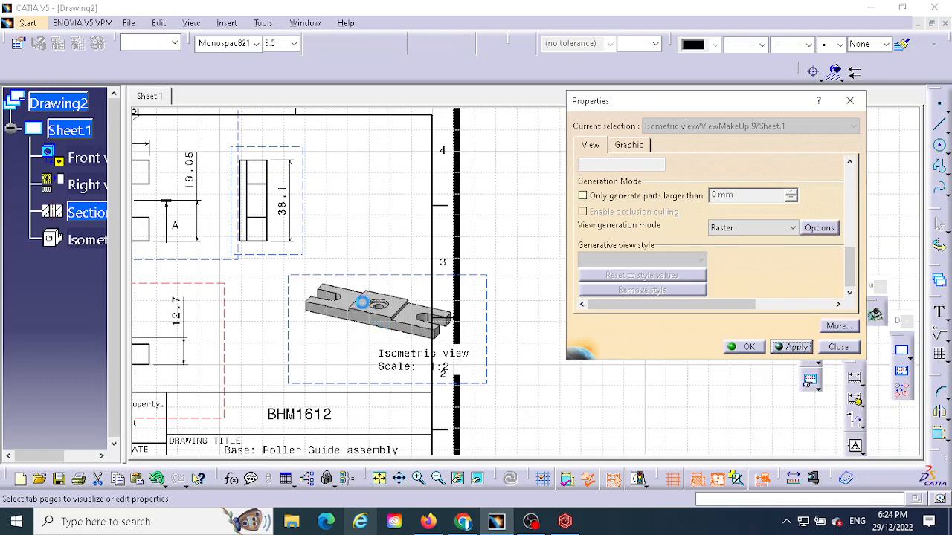
click(749, 347)
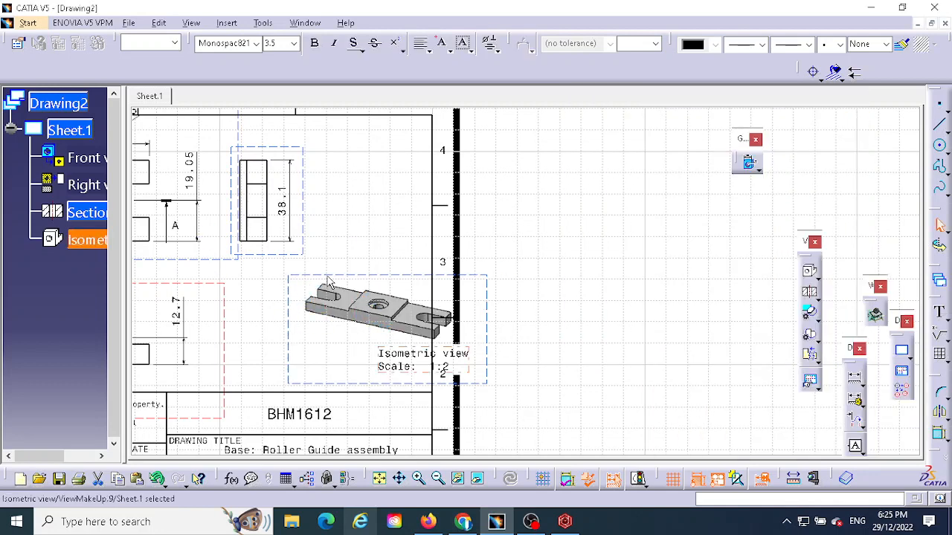
Step: Move the isometric view inside the sheet border and remove the "Isometric view" line from its label, keeping only the scale
drag(329, 281, 277, 272)
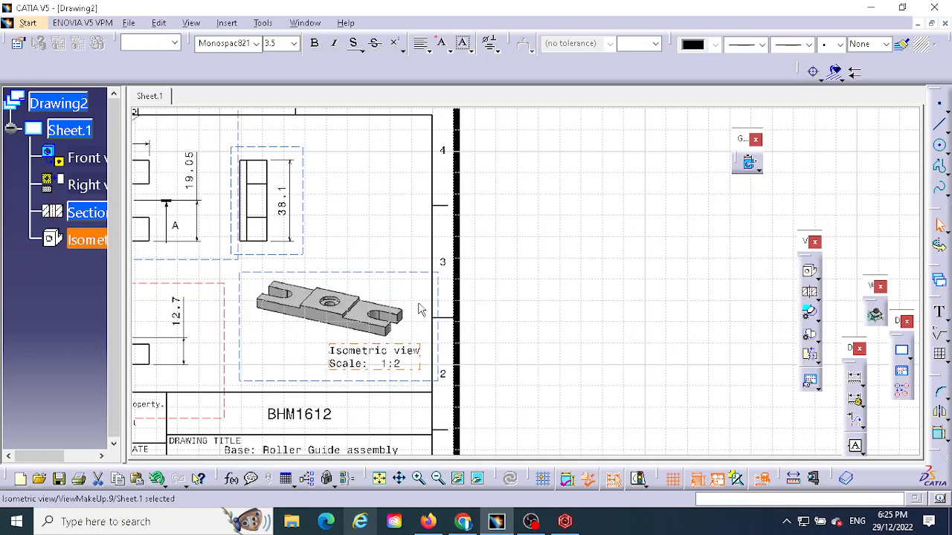
double_click(364, 352)
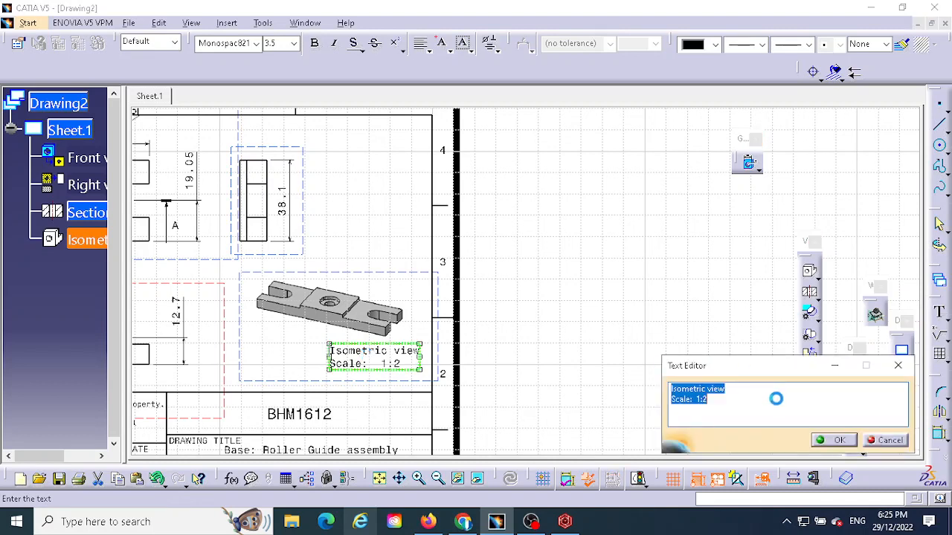
triple_click(733, 388)
key(Delete)
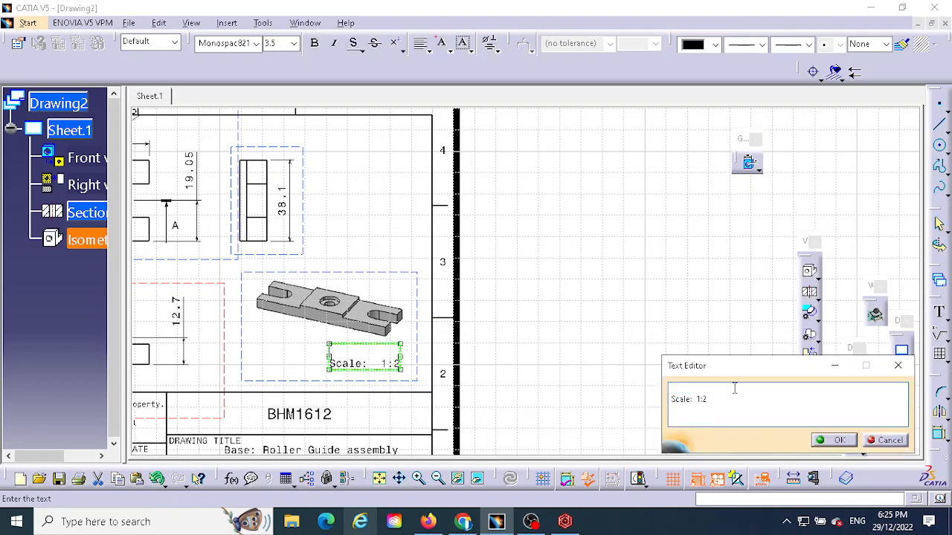
key(Delete)
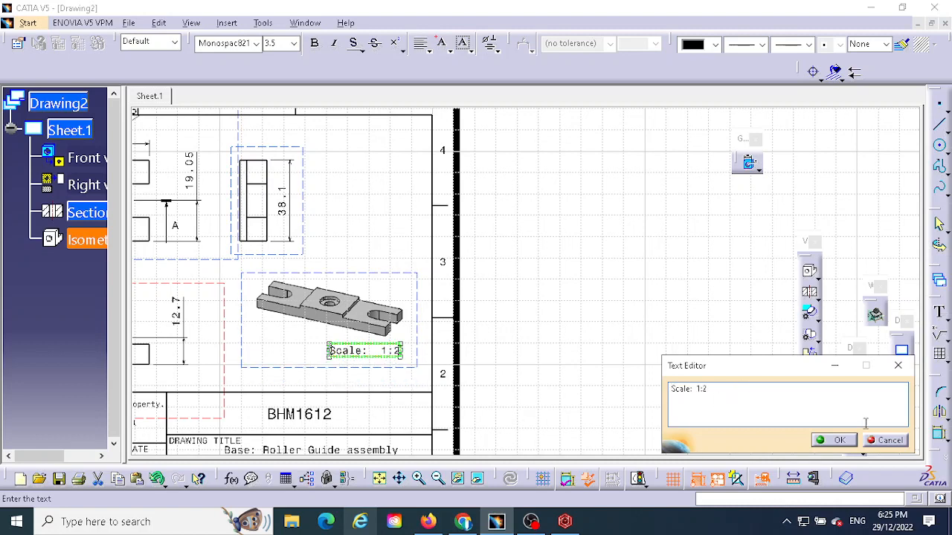
click(837, 440)
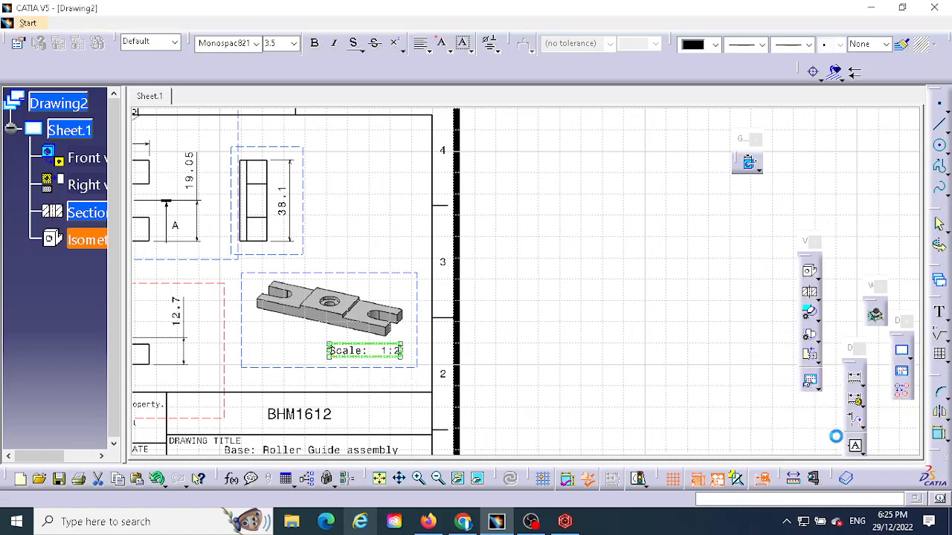
click(441, 340)
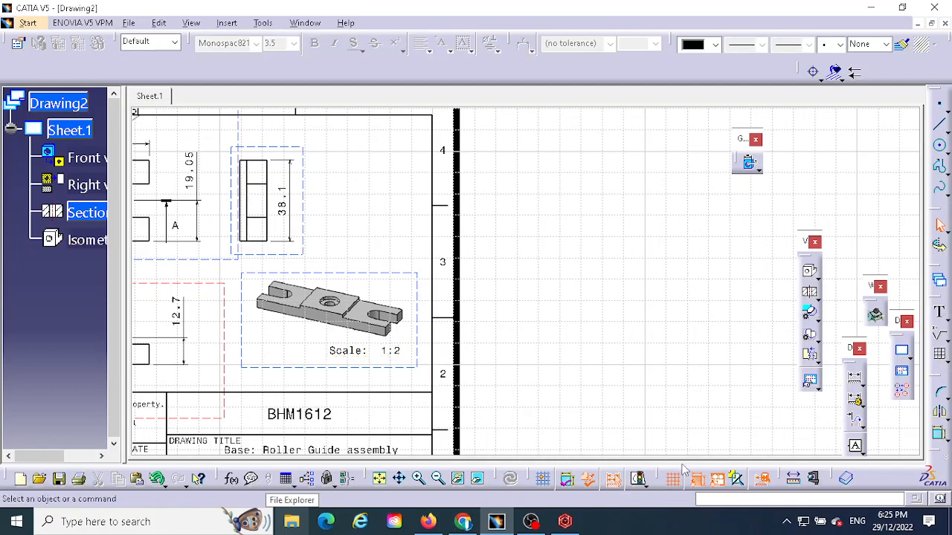
Step: Start printing the drawing to Microsoft Print to PDF with Rotation: 90 and accept the A4 ISO page setup
scroll(355, 388, down, 3)
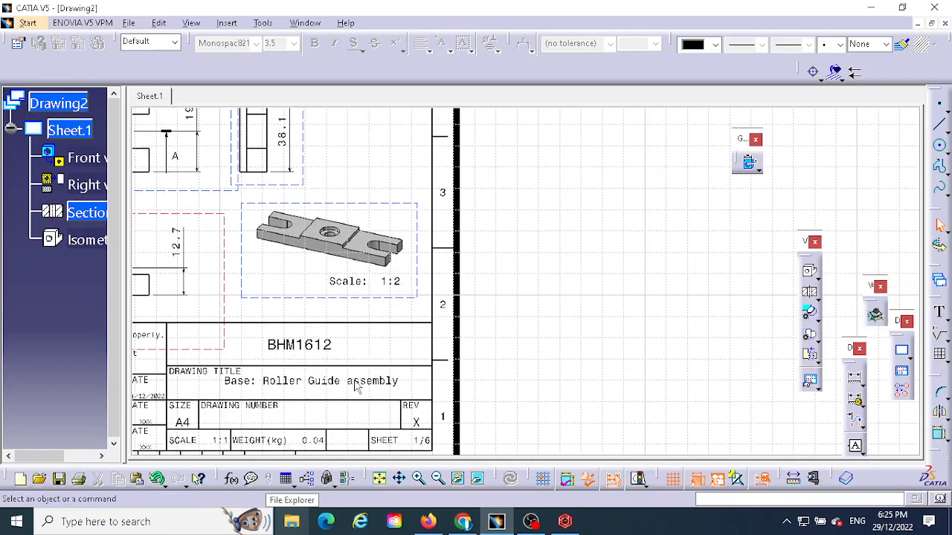
click(378, 478)
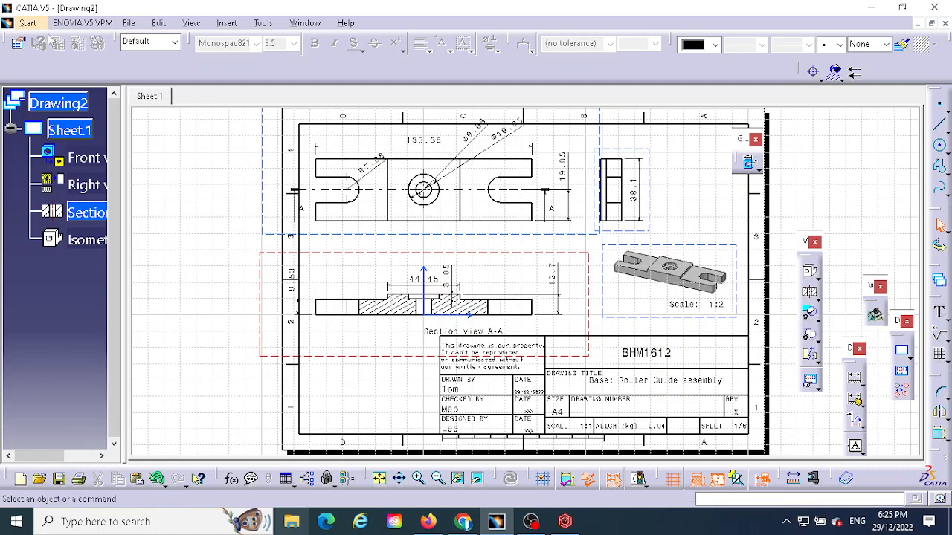
click(129, 24)
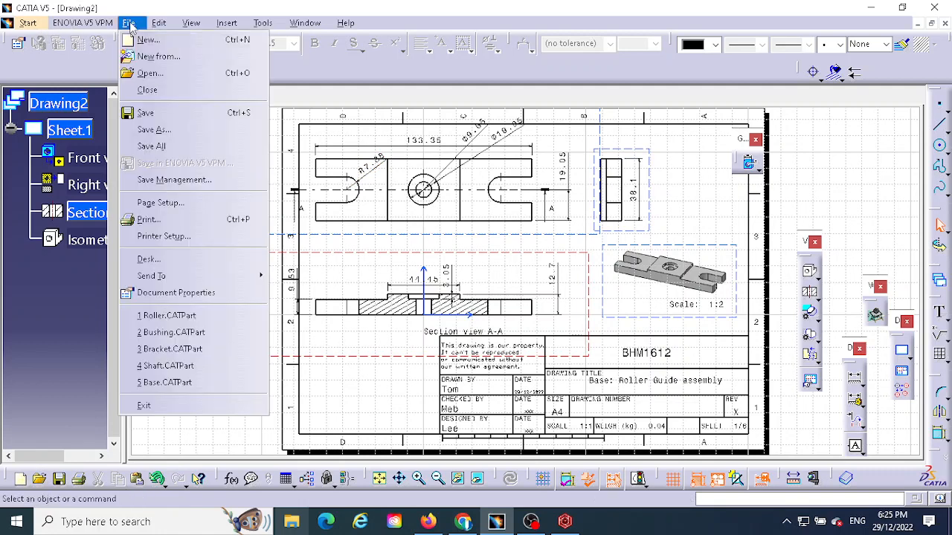
click(147, 220)
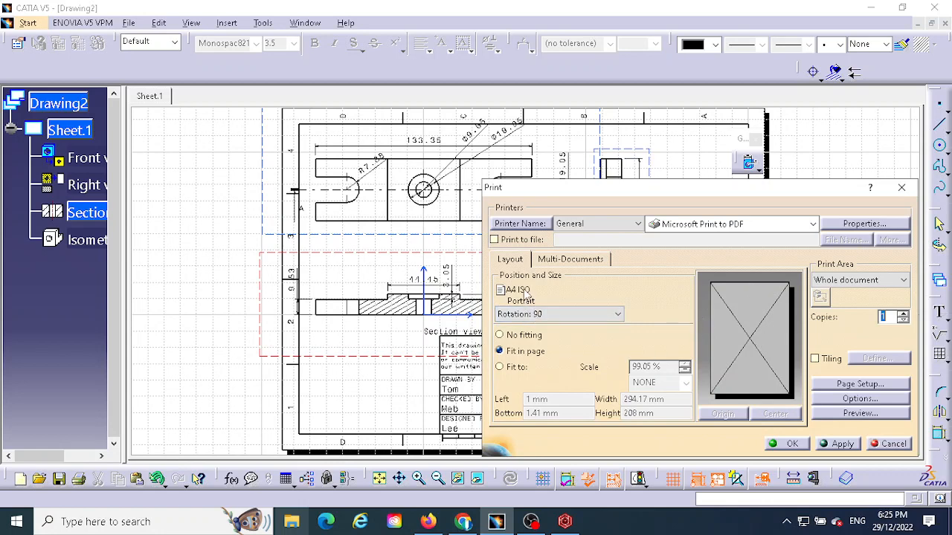
click(546, 316)
click(544, 332)
click(550, 316)
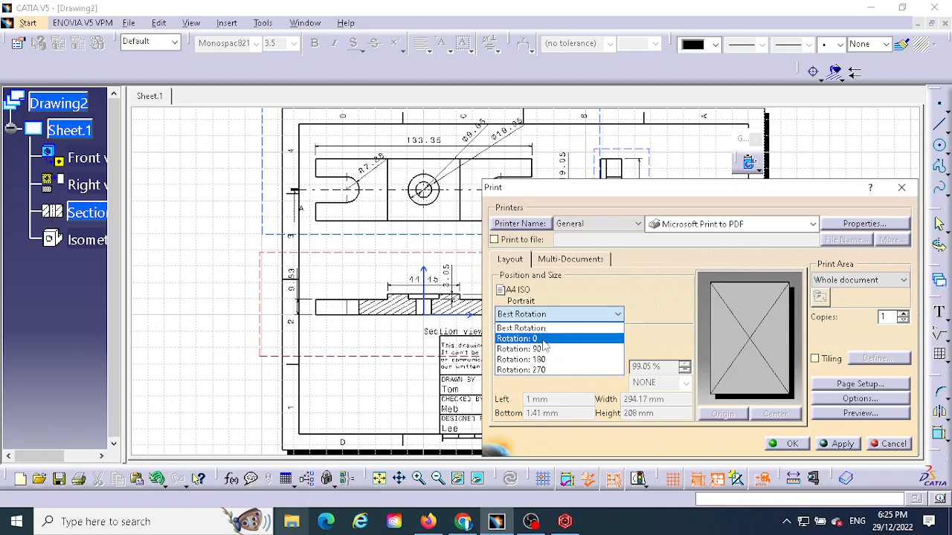
click(547, 349)
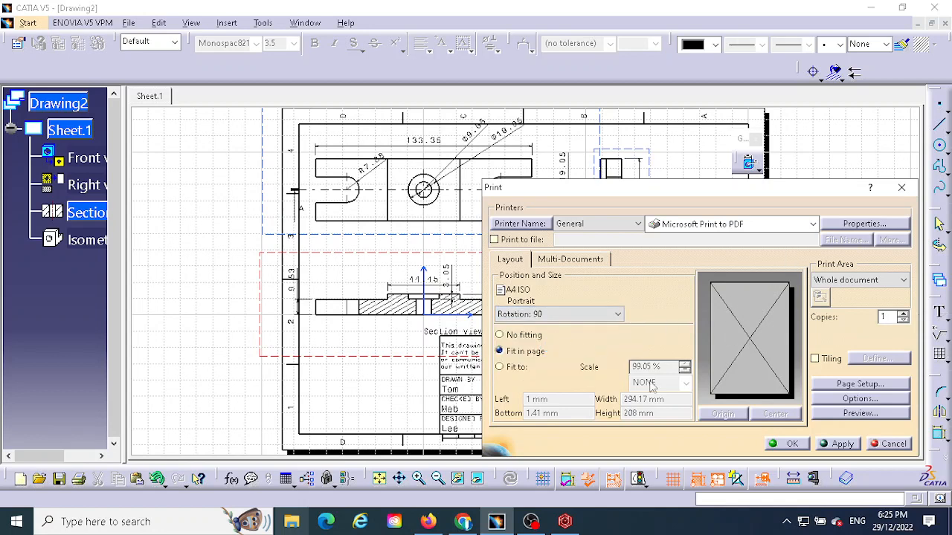
click(848, 386)
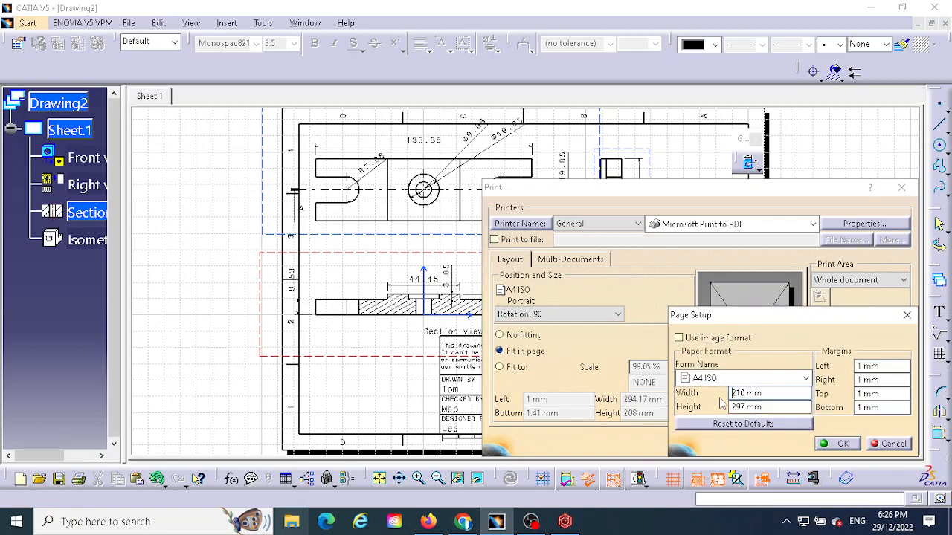
click(843, 444)
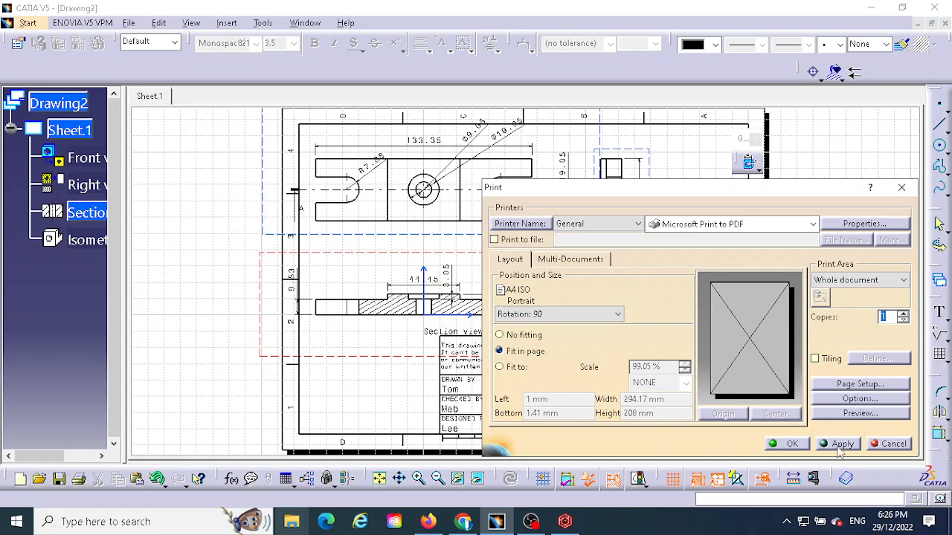
Step: Print the drawing as the PDF "Base of Roller guid assembly" into the folder "PDF of PArts of Roller guide Assmbly" within "Roller guid asssembly"
click(791, 445)
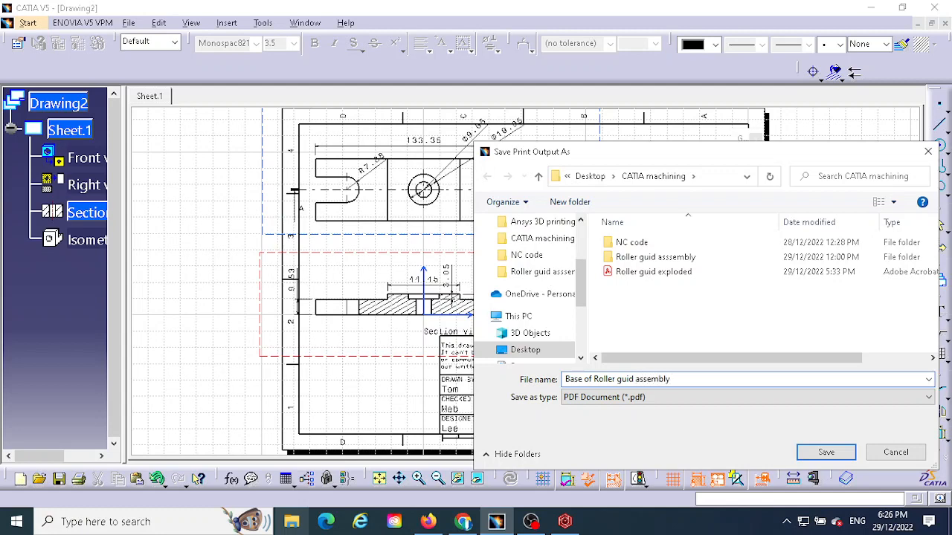
double_click(654, 258)
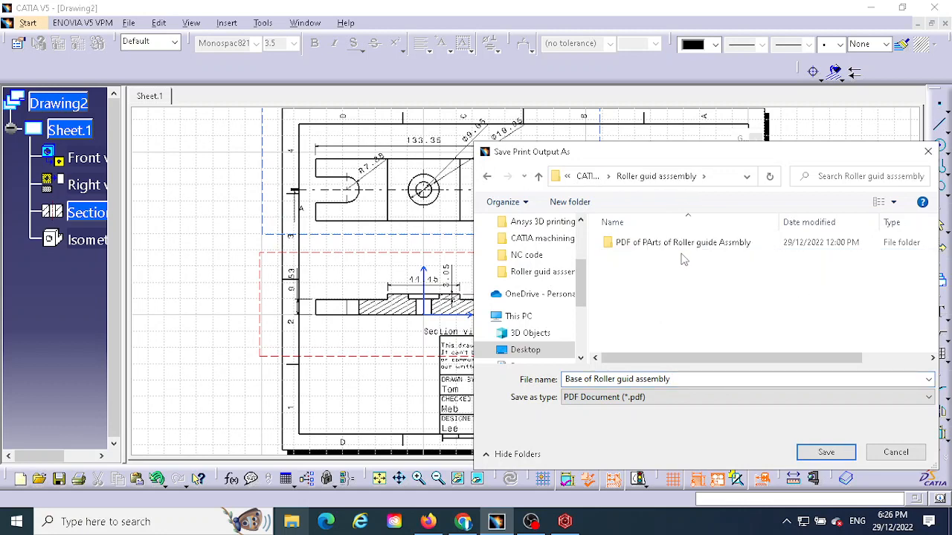
double_click(688, 245)
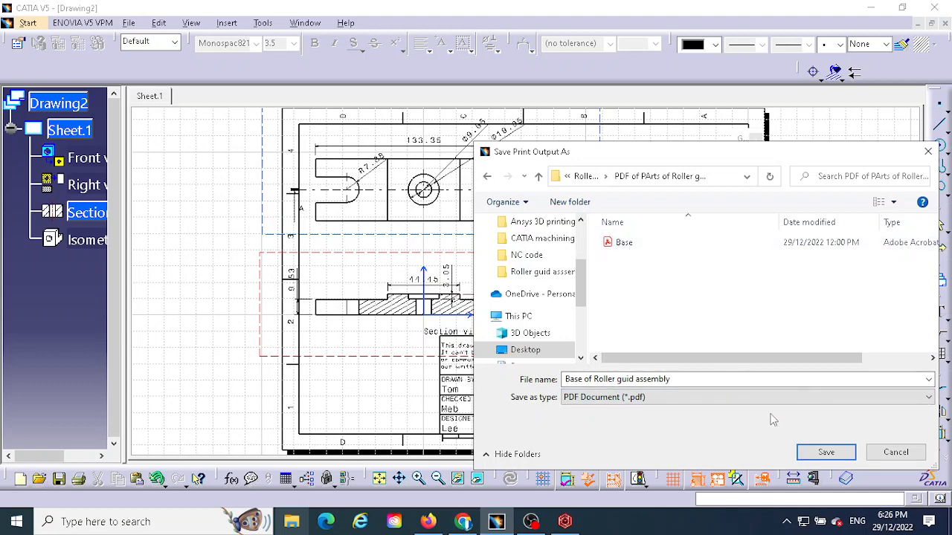
click(827, 453)
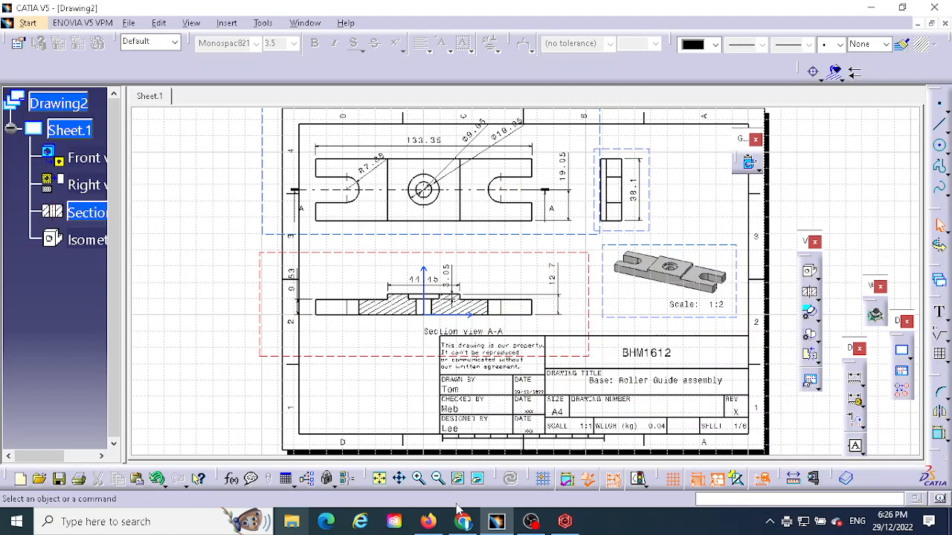
Step: In File Explorer, browse from CATIA machining to the PDF folder inside "Roller guid asssembly" and open "Base of Roller guid assembly"
click(293, 524)
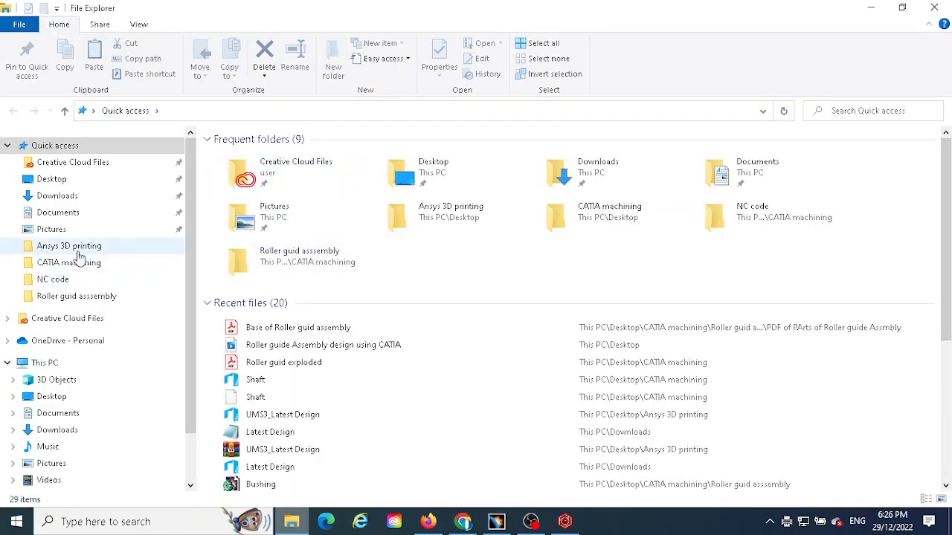
click(95, 270)
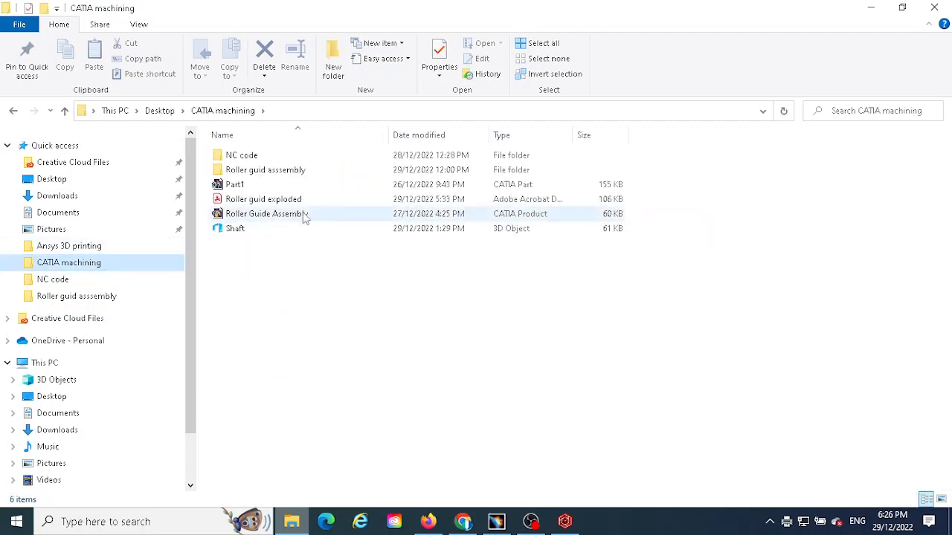
click(275, 172)
double_click(275, 172)
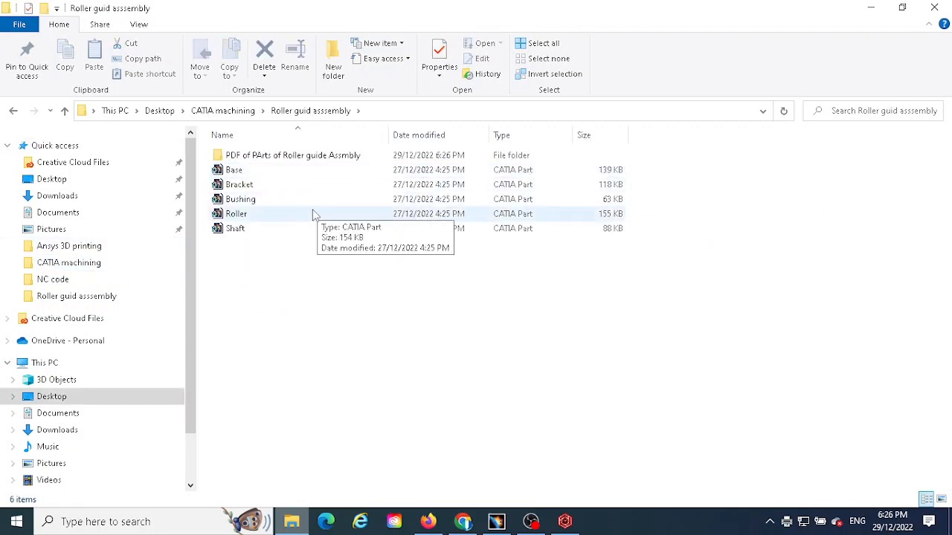
double_click(278, 161)
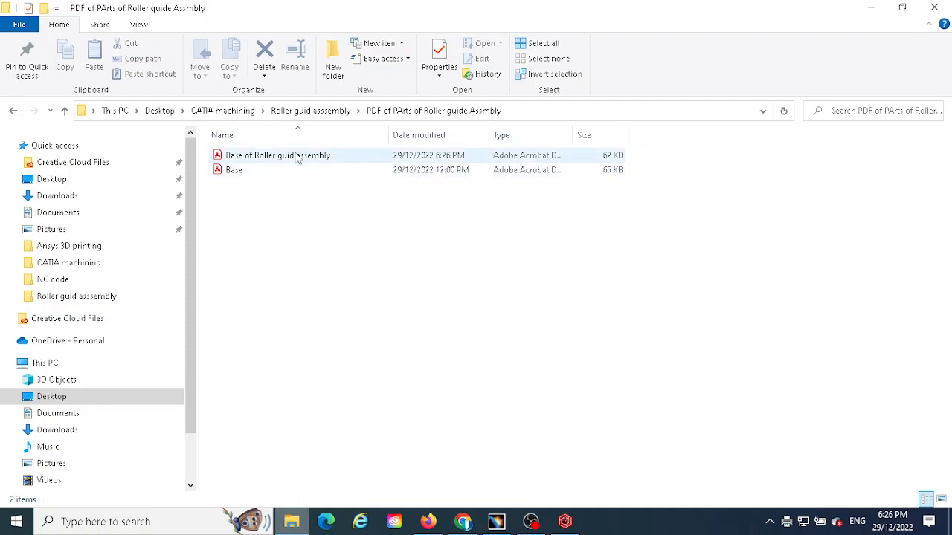
double_click(306, 159)
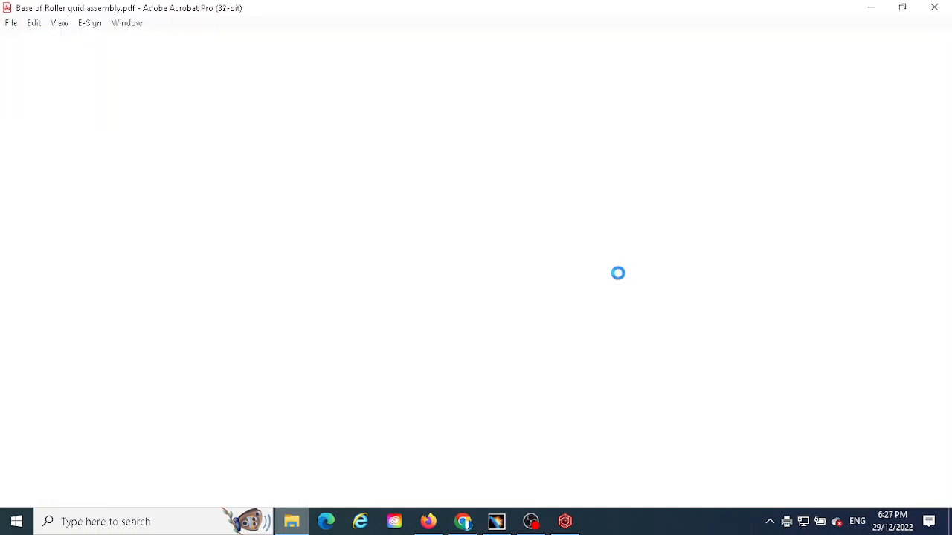
Step: Examine the views, dimensions and title block of the exported drawing in the PDF at a reduced zoom
scroll(558, 253, down, 6)
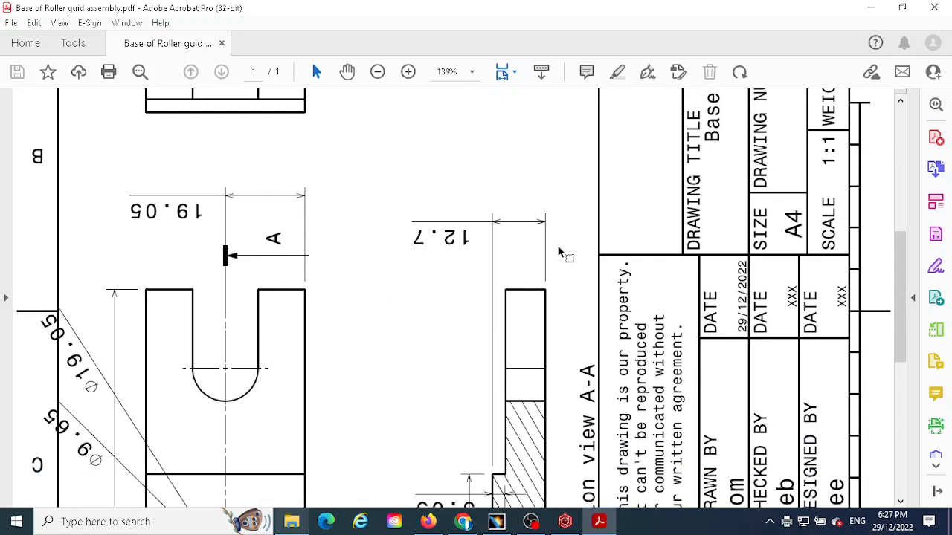
click(379, 73)
click(379, 73)
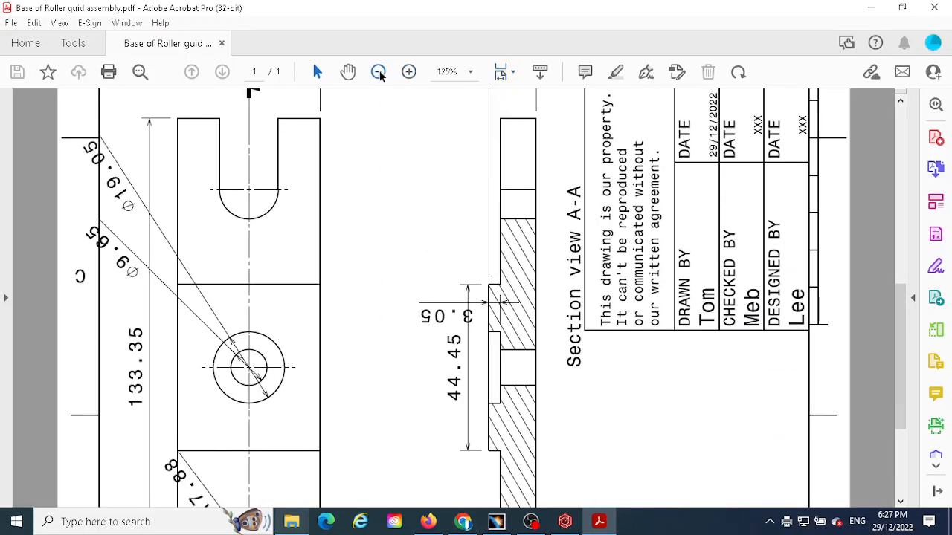
scroll(456, 266, up, 2)
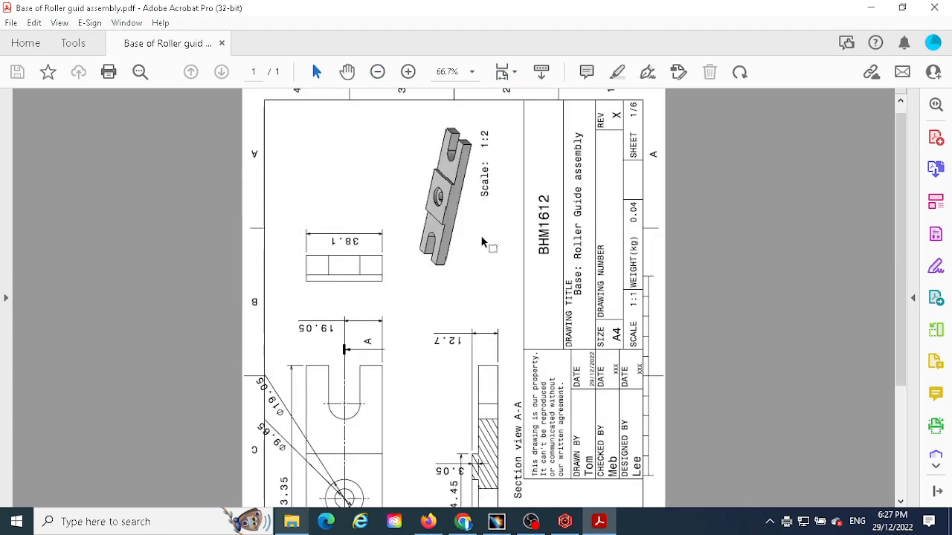
scroll(485, 240, down, 1)
scroll(483, 244, down, 1)
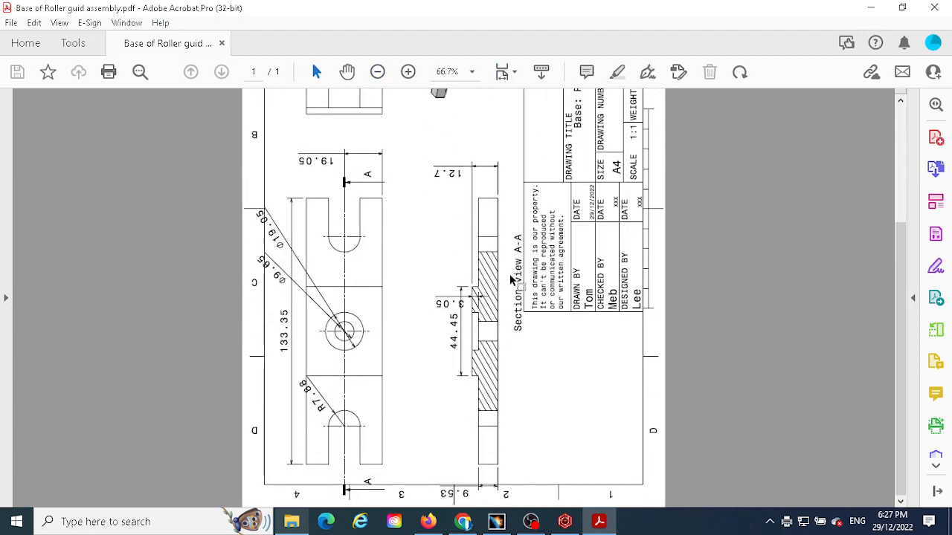
scroll(509, 278, up, 2)
scroll(507, 276, down, 2)
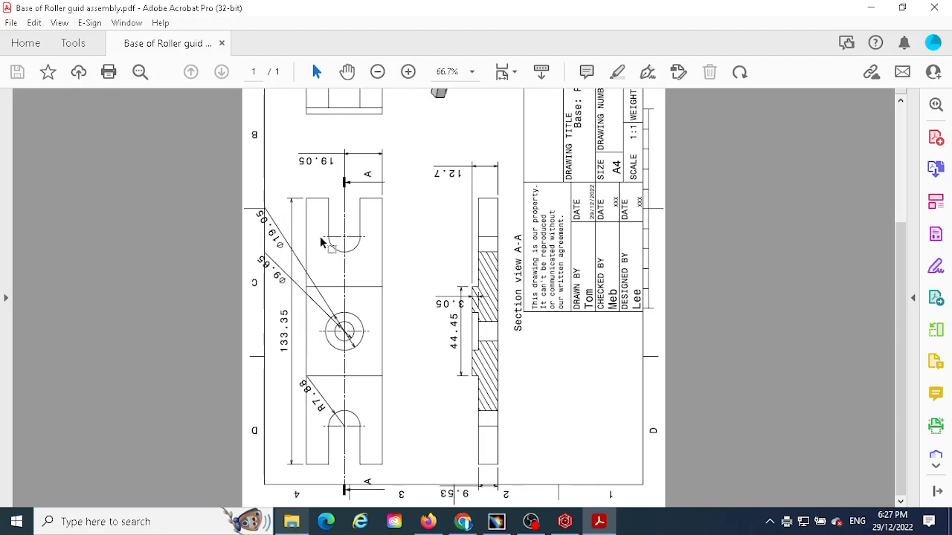
Step: Examine the roller guide base drawing, including its dimensioned views, section A-A, isometric view and title block
scroll(374, 221, up, 2)
scroll(392, 253, up, 3)
scroll(392, 260, down, 5)
scroll(455, 255, up, 4)
scroll(455, 256, up, 1)
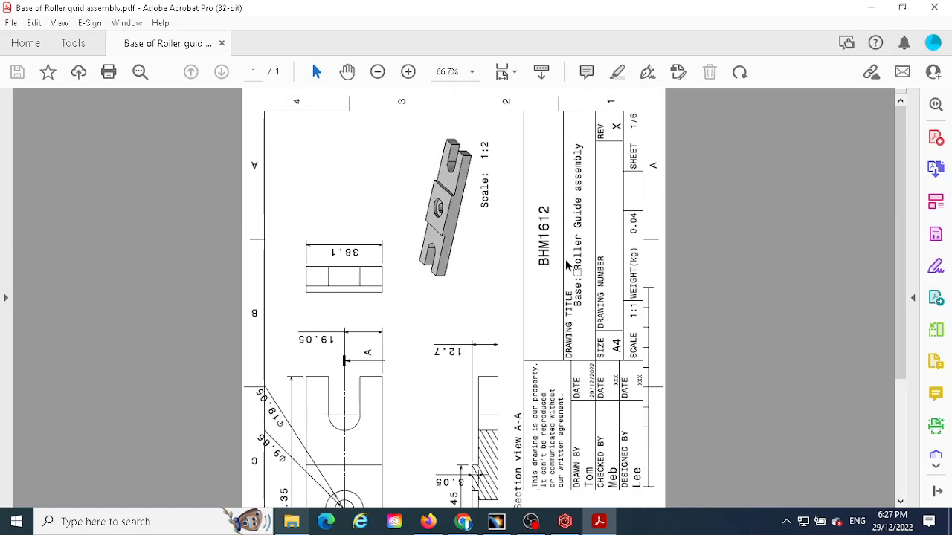
scroll(565, 260, down, 4)
scroll(533, 292, up, 4)
scroll(511, 313, down, 4)
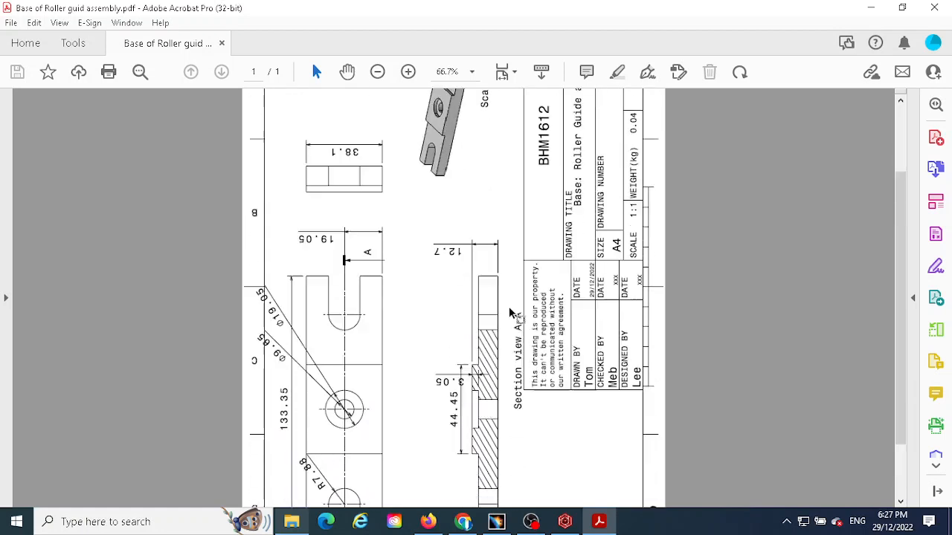
scroll(508, 314, up, 4)
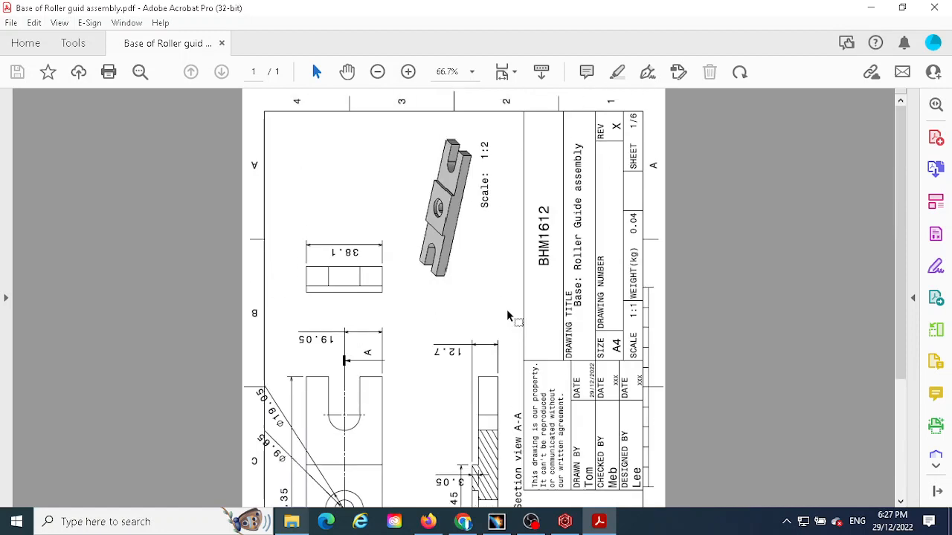
scroll(463, 289, down, 4)
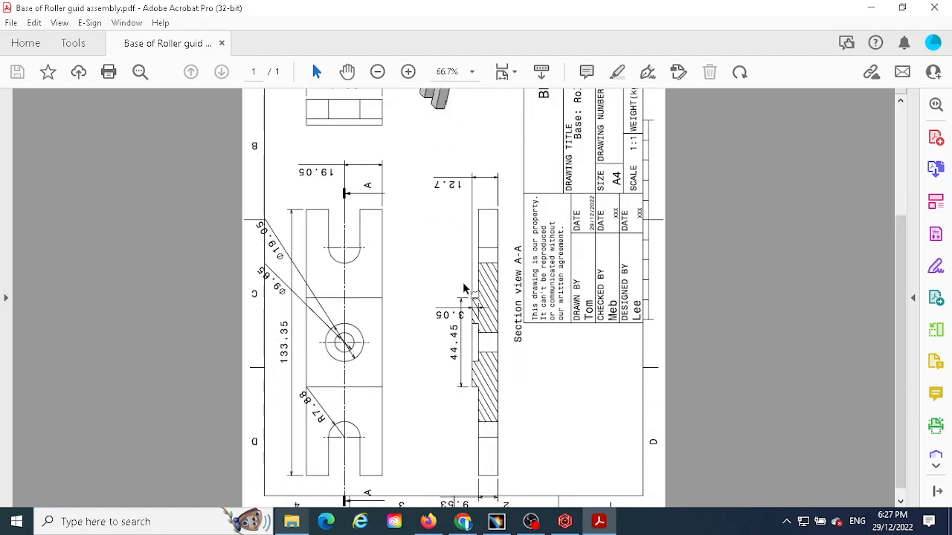
scroll(505, 305, up, 4)
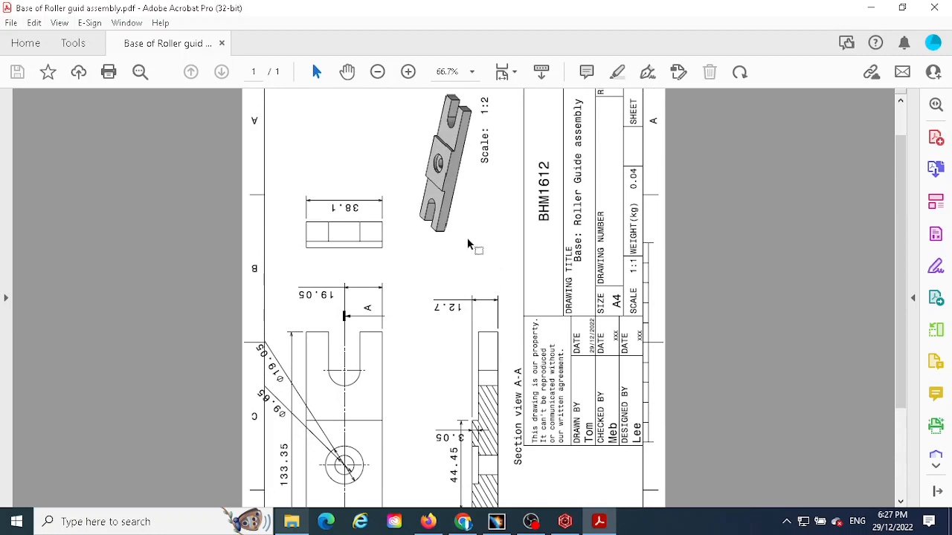
scroll(480, 236, down, 4)
scroll(516, 316, up, 4)
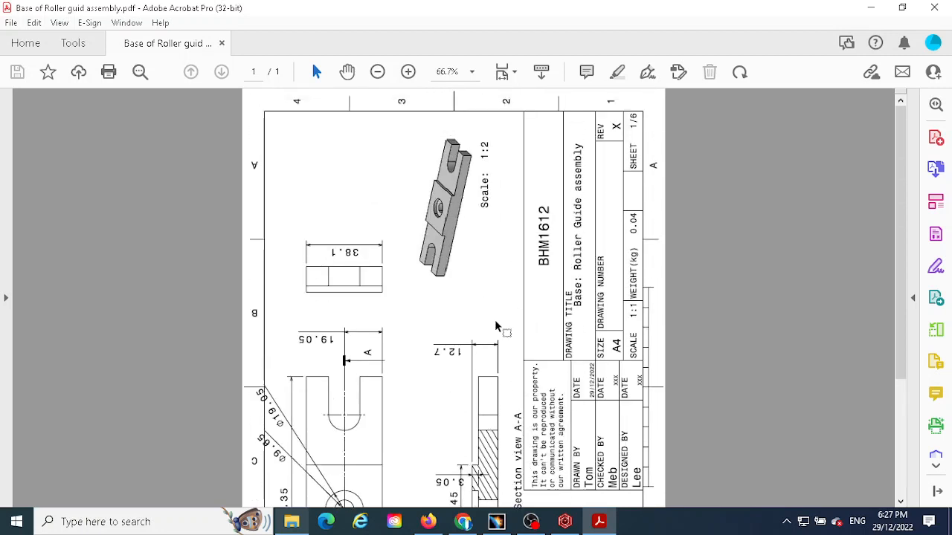
scroll(508, 334, down, 4)
scroll(508, 336, up, 4)
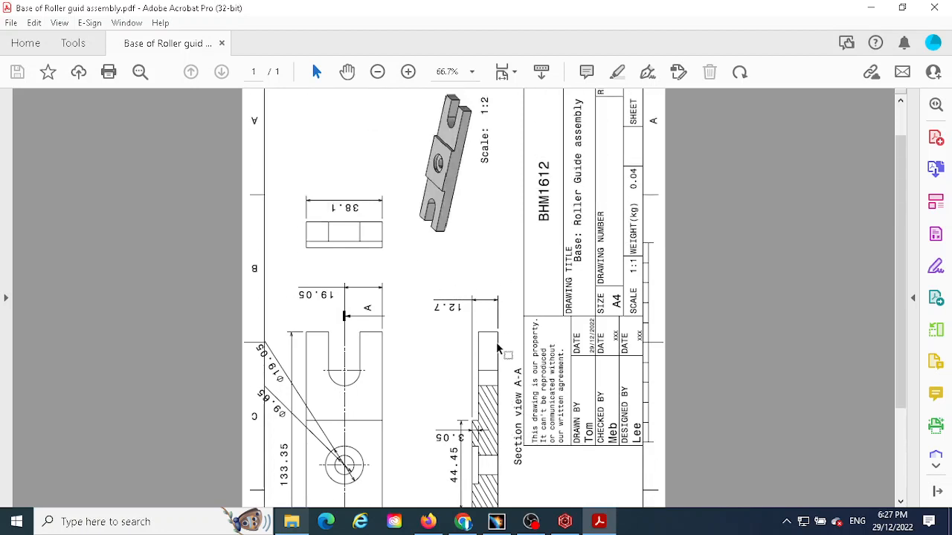
scroll(502, 327, down, 4)
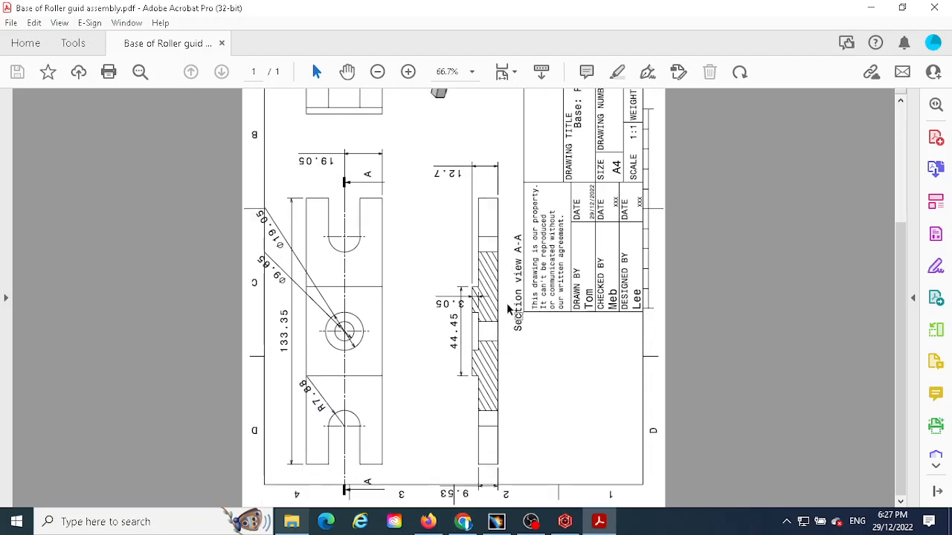
scroll(518, 332, up, 4)
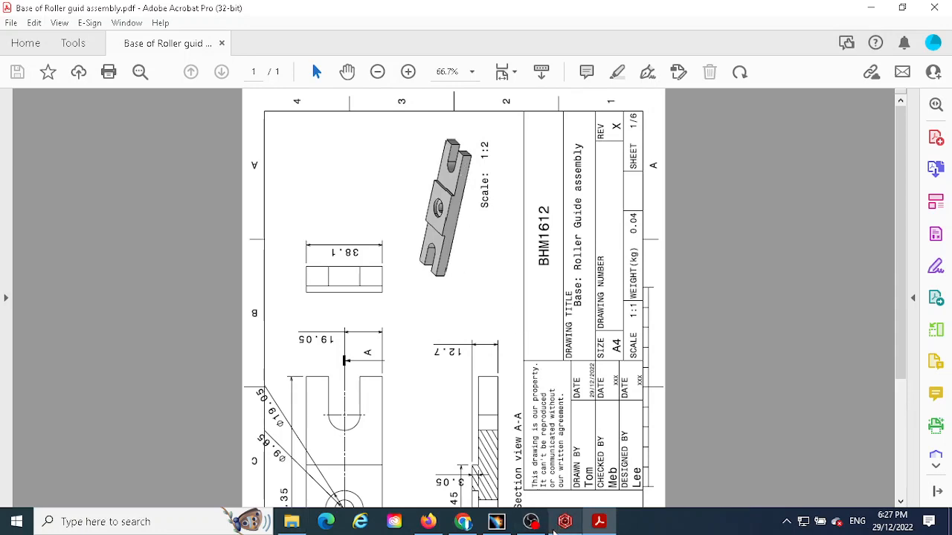
Step: Switch to CATIA V5 and bring up the Roller Guide Assembly.CATProduct document
click(496, 521)
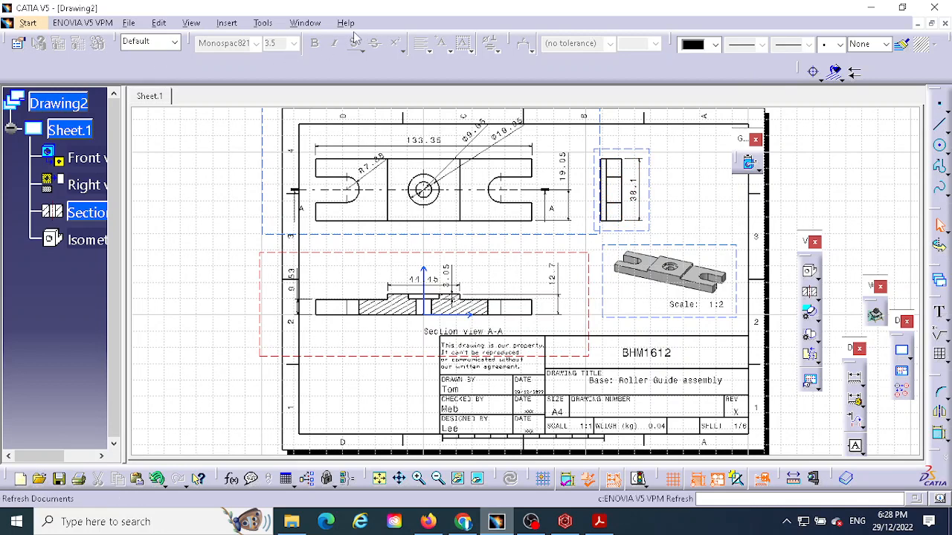
click(302, 23)
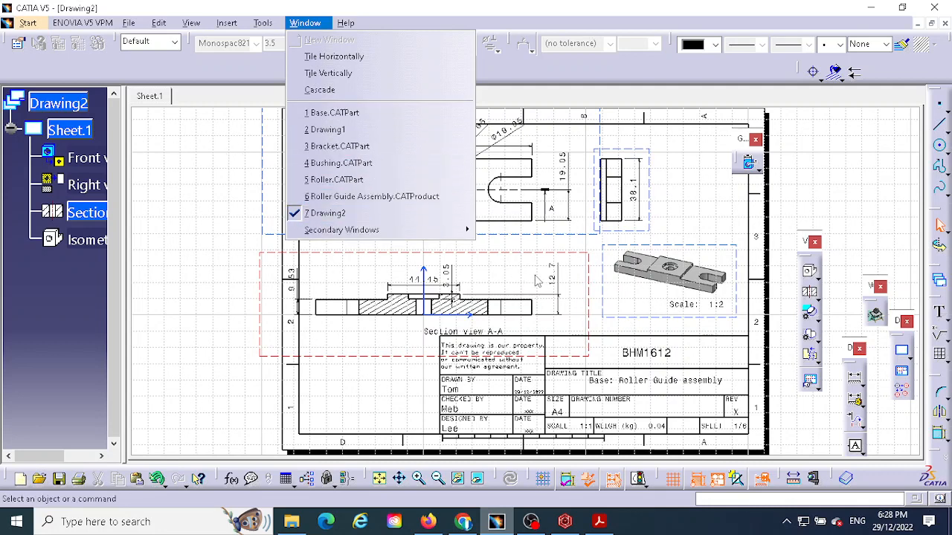
click(352, 198)
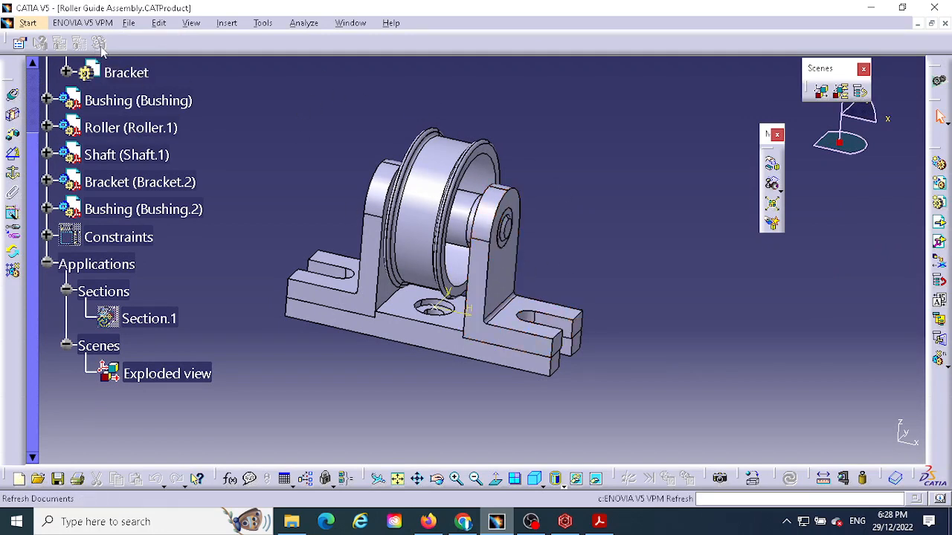
Step: Create a new drawing in the Drafting workbench with an empty ISO A4 sheet at 1:1 scale
click(28, 22)
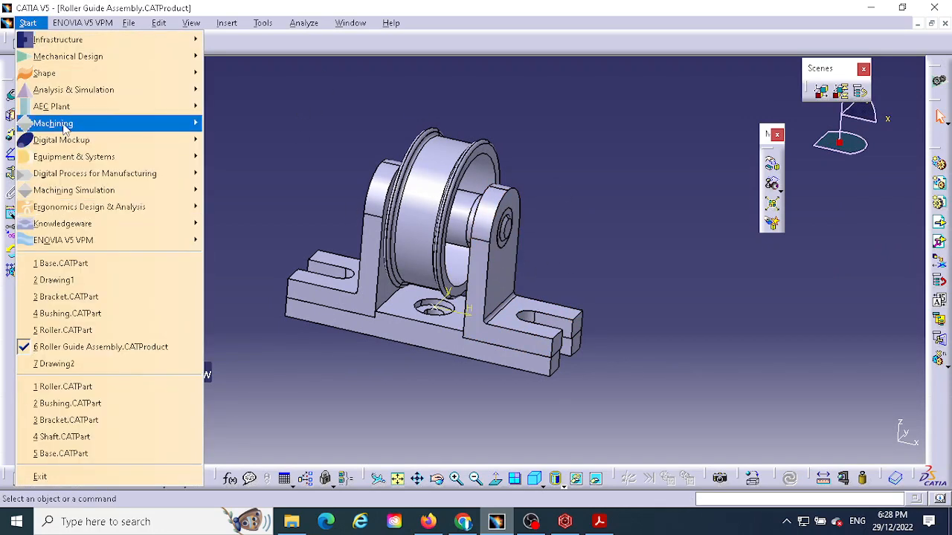
mouse_move(87, 58)
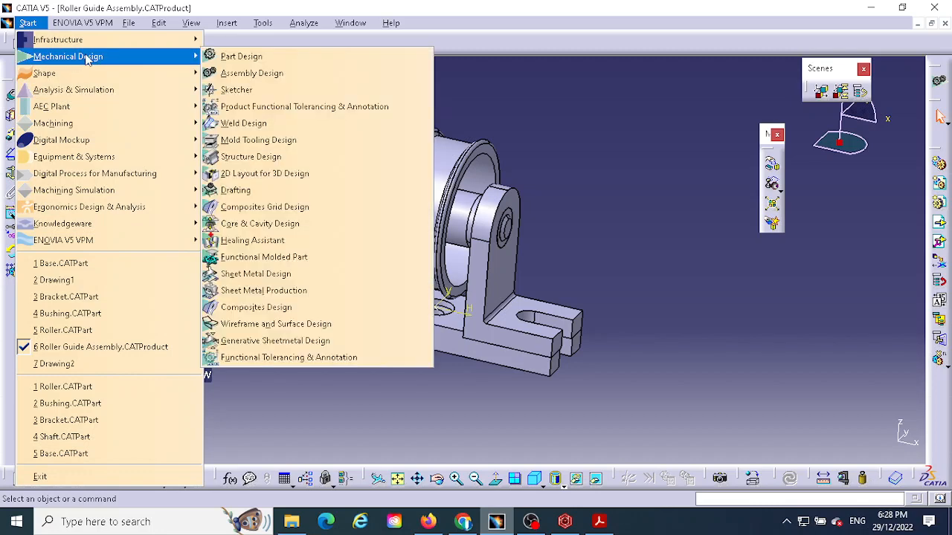
click(238, 192)
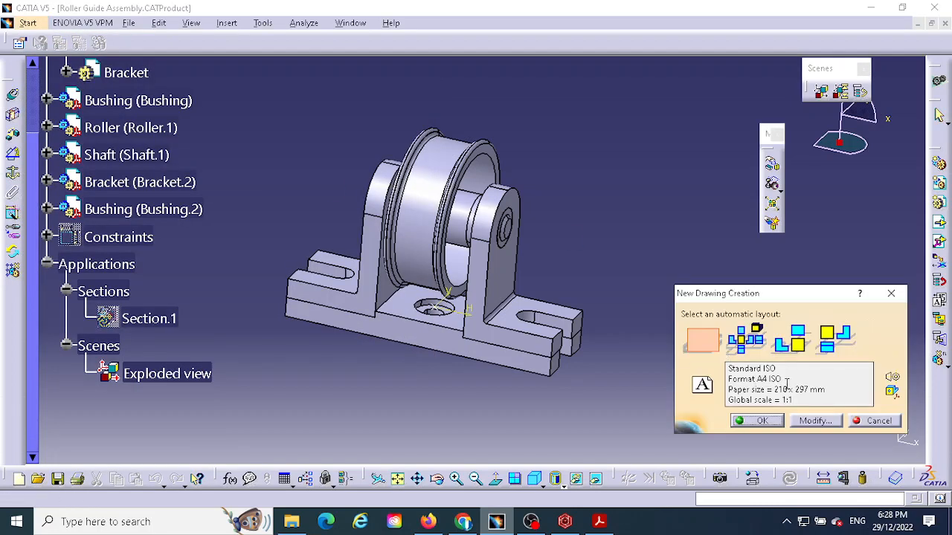
click(702, 341)
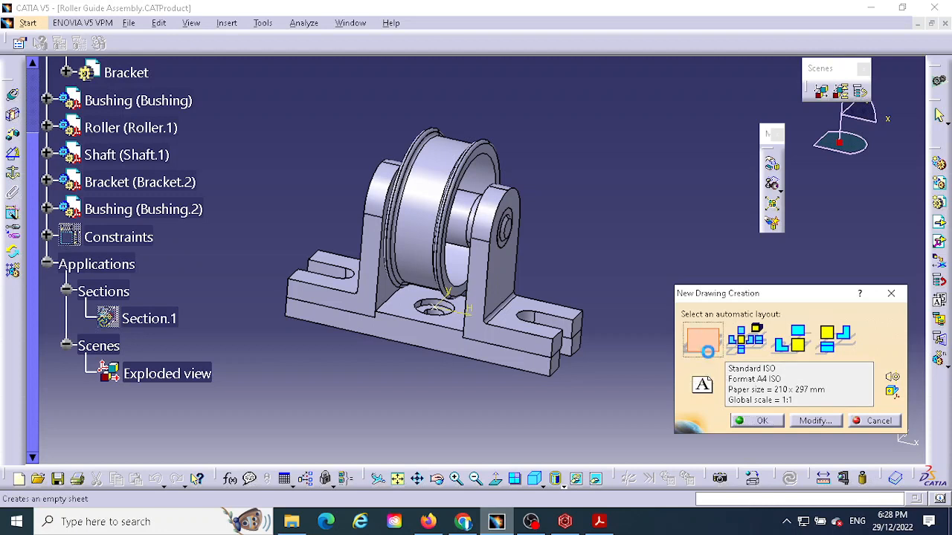
click(768, 425)
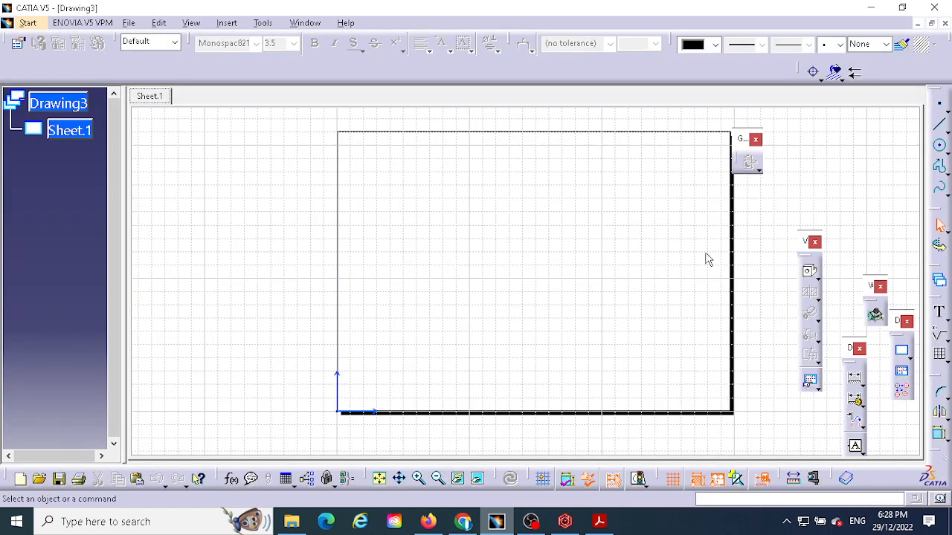
Step: Generate a front view of the Roller Guide Assembly on the sheet, using the base's long side face as reference plane
click(816, 295)
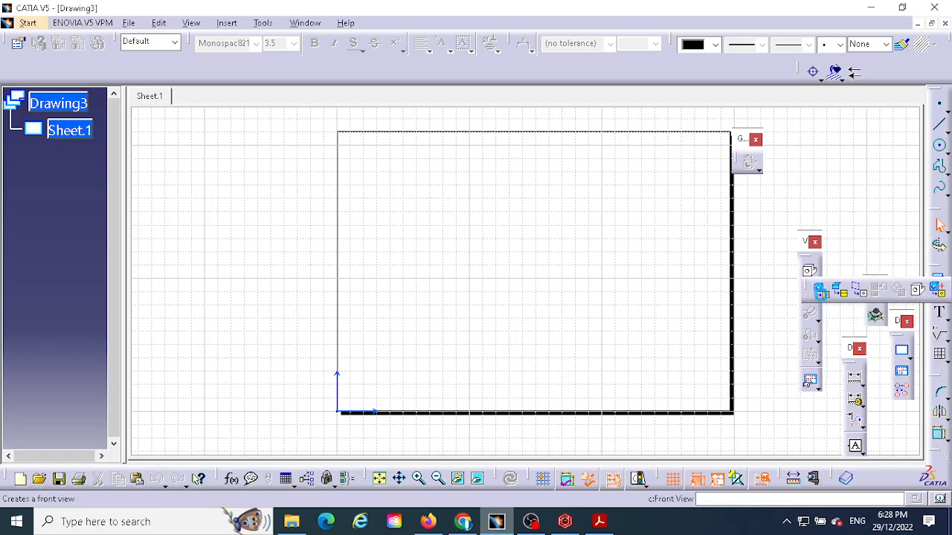
click(820, 292)
click(303, 23)
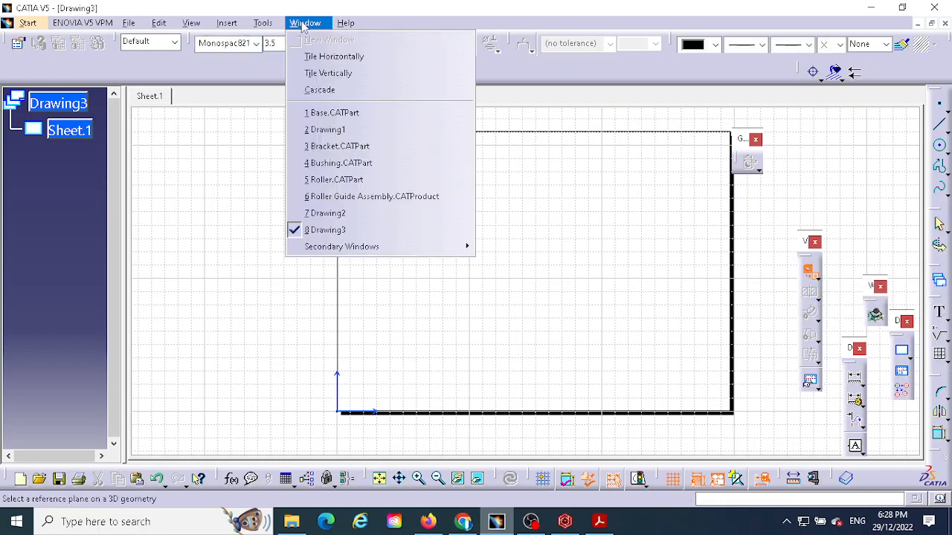
click(354, 197)
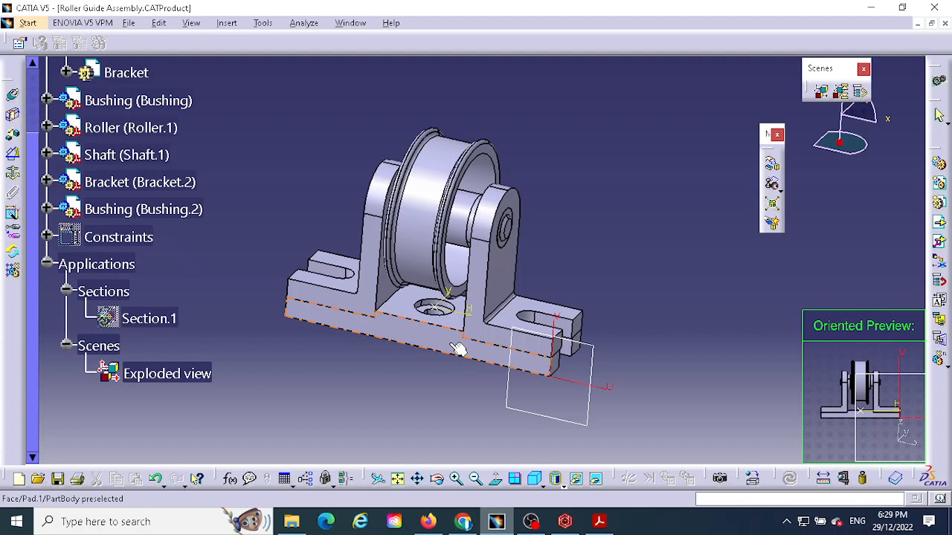
click(455, 347)
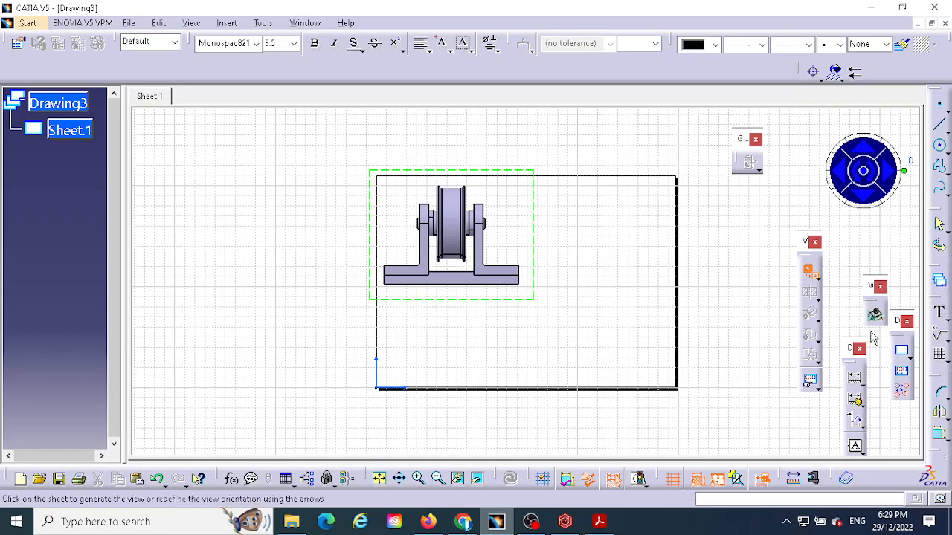
click(815, 279)
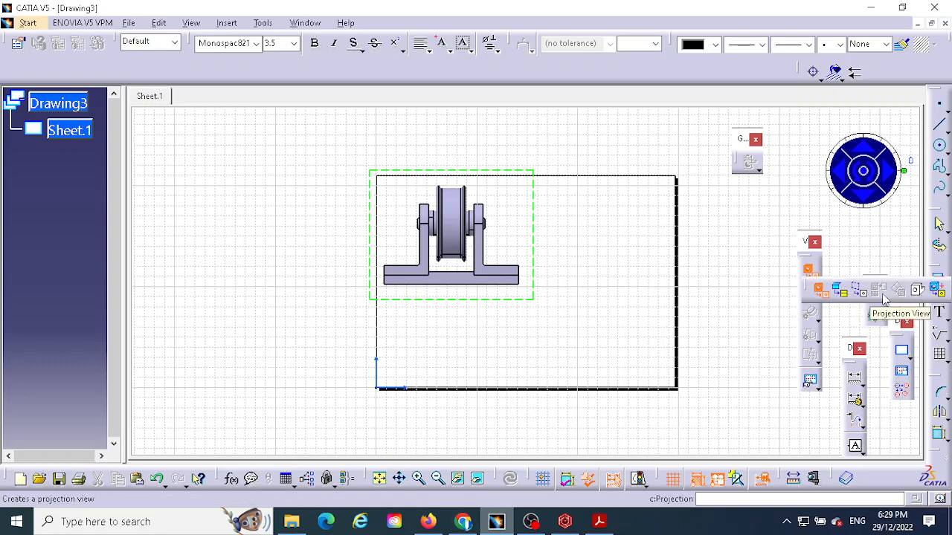
click(579, 262)
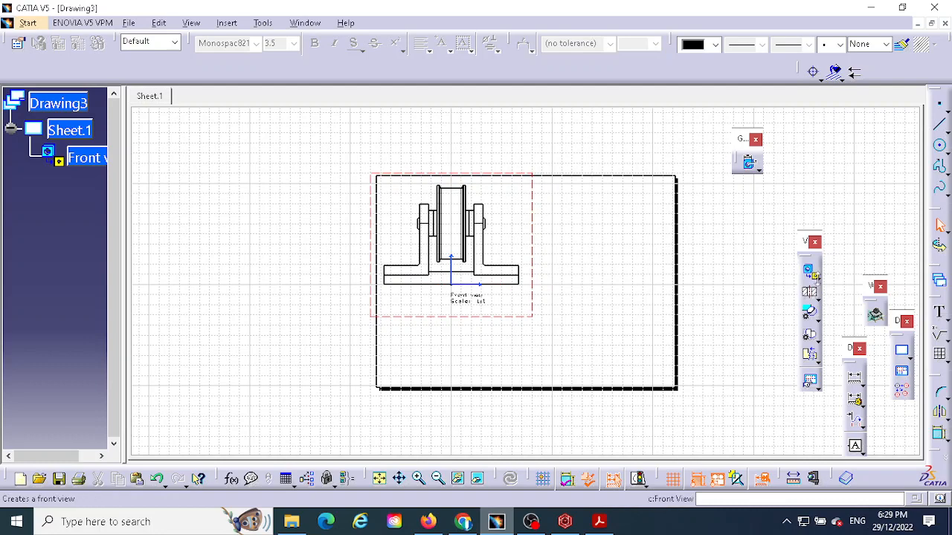
Step: Project a top view below the front view and a left view beside it
click(816, 276)
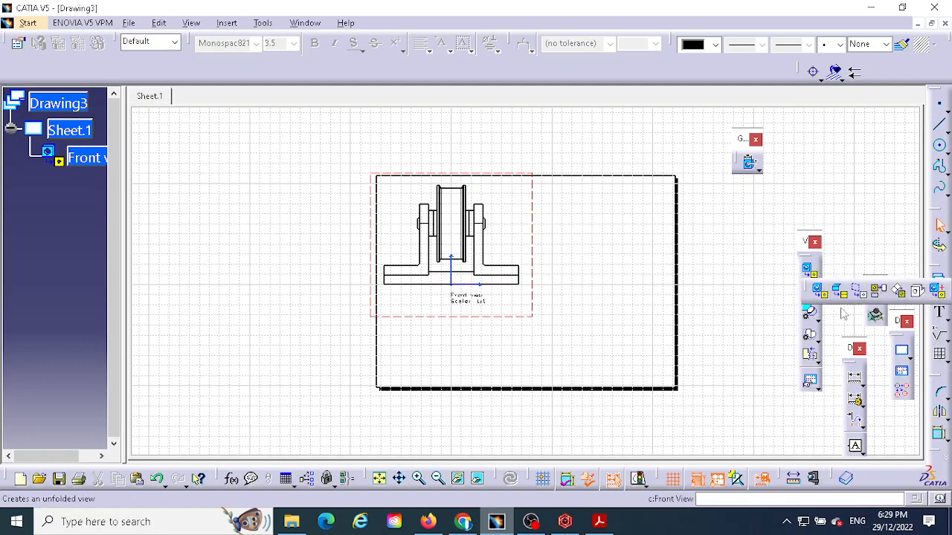
click(881, 291)
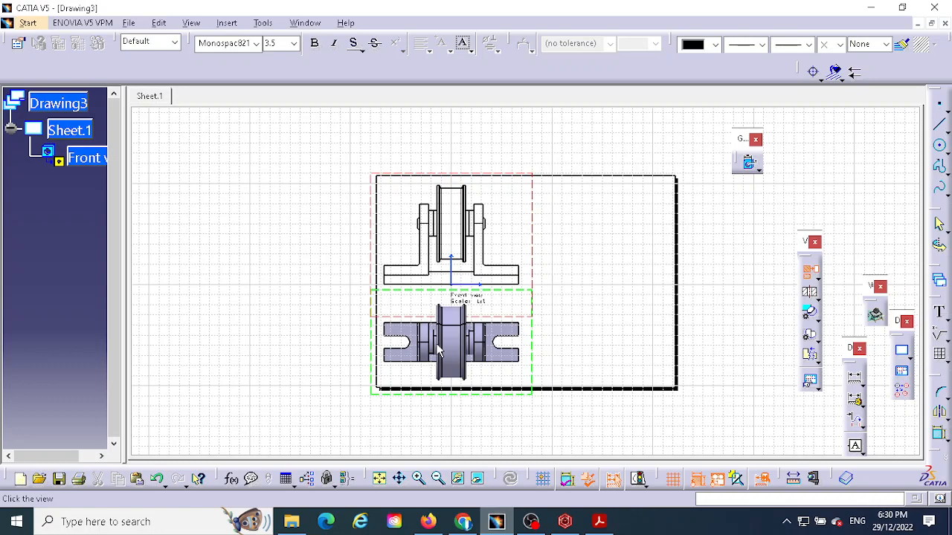
click(531, 313)
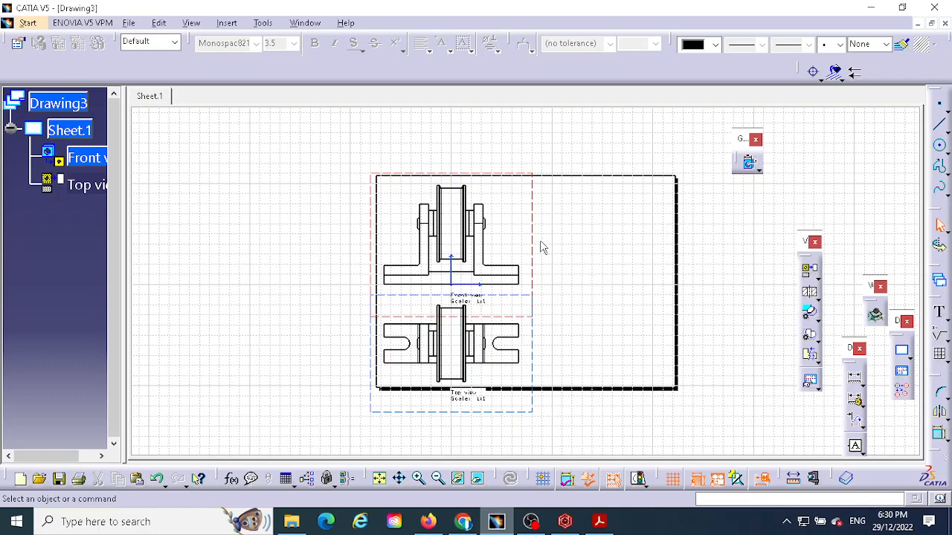
click(808, 269)
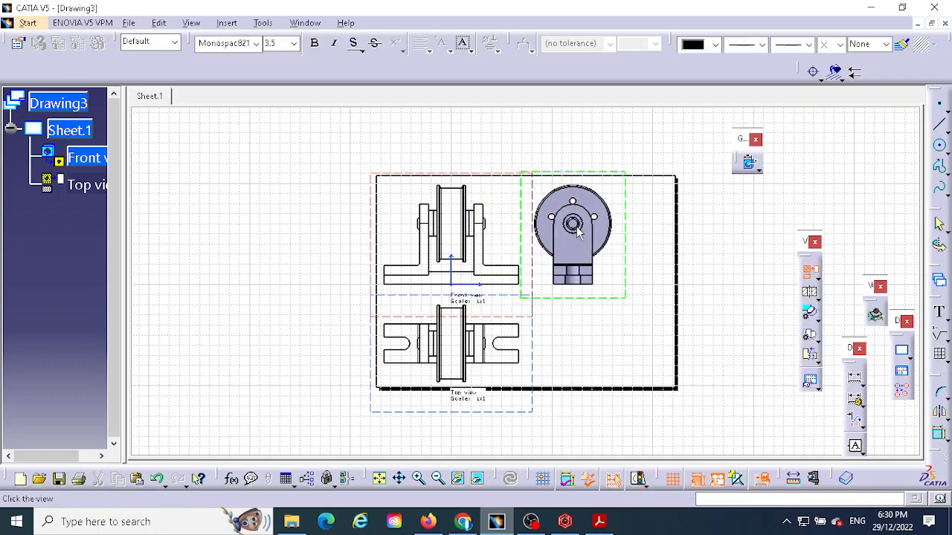
click(586, 225)
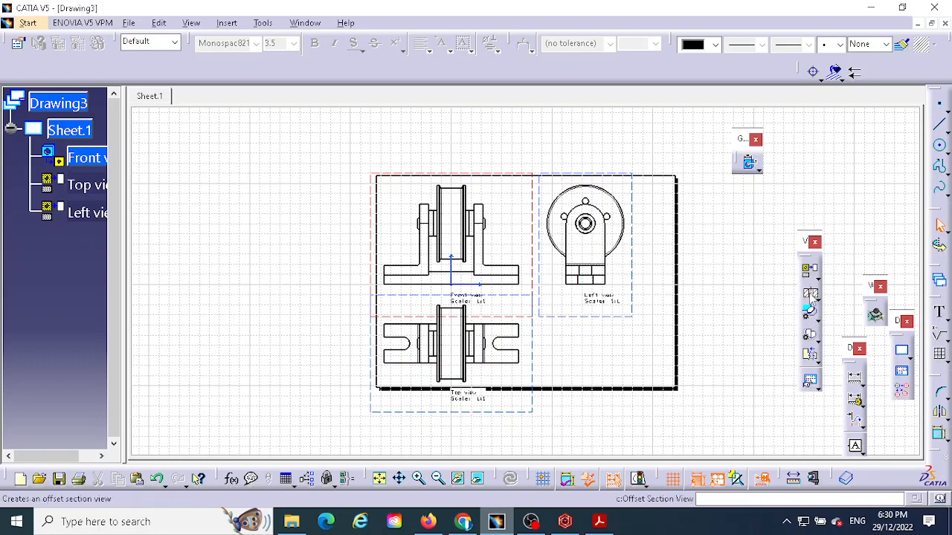
click(810, 292)
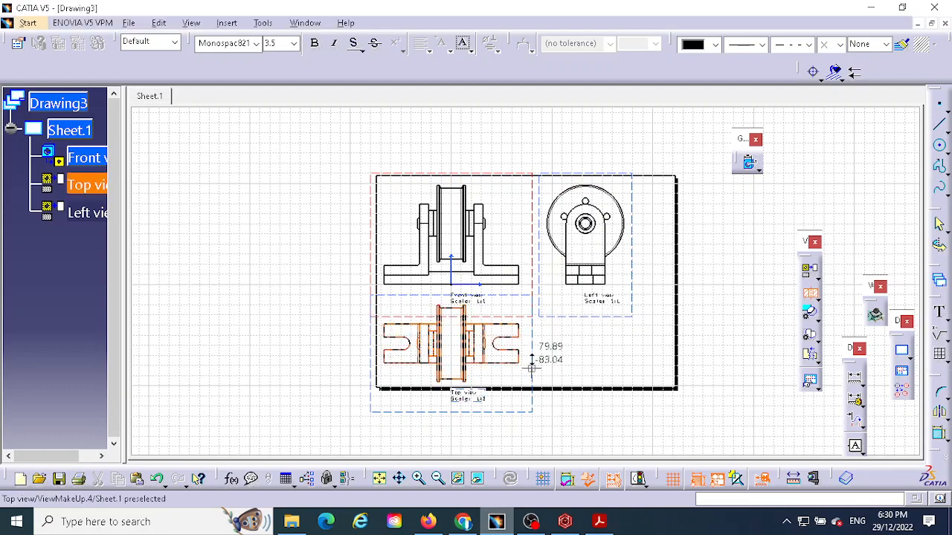
ctrl+middle_drag(531, 367, 535, 253)
middle_drag(535, 335, 585, 155)
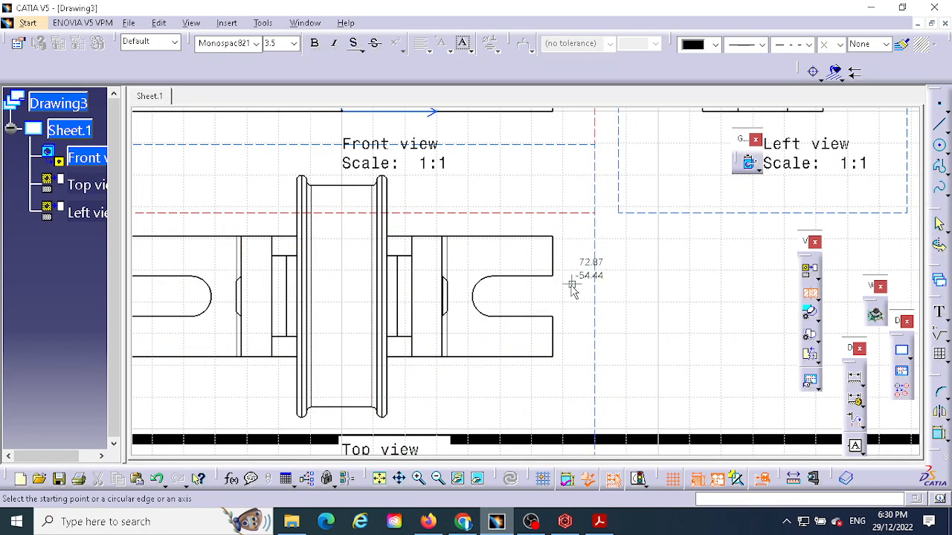
click(379, 478)
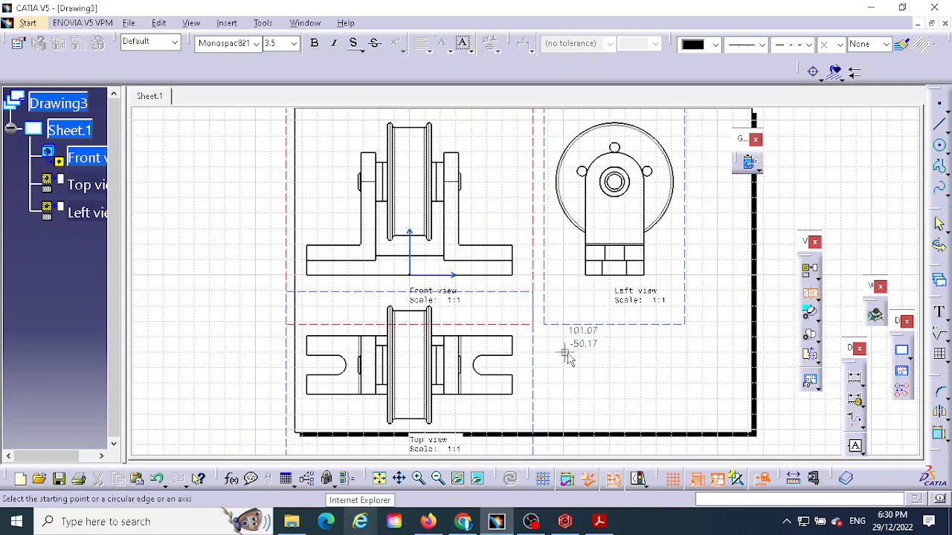
middle_drag(554, 368, 525, 371)
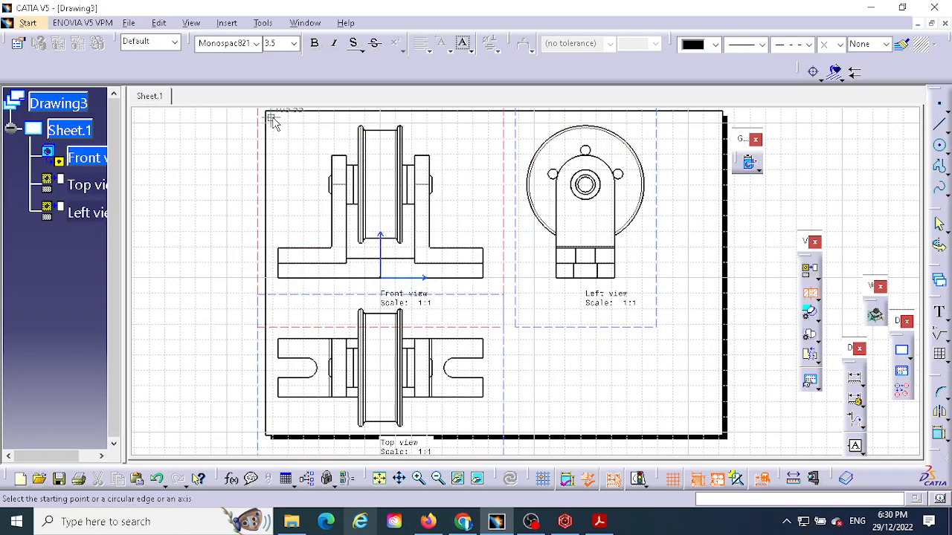
right_click(60, 132)
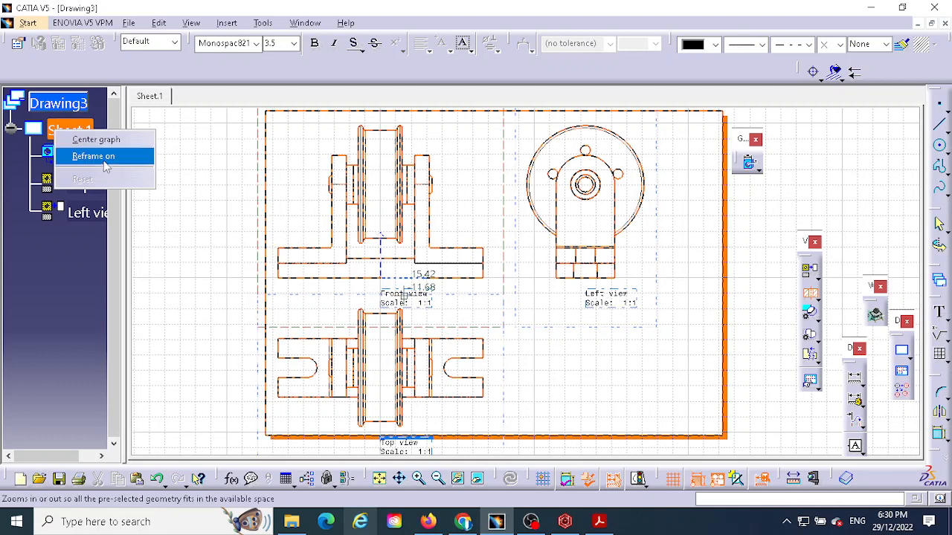
click(168, 121)
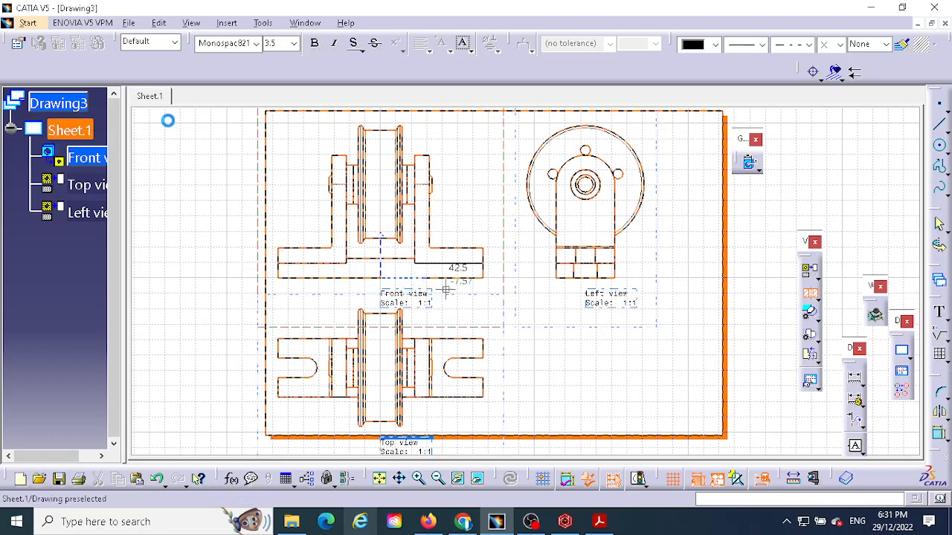
right_click(69, 132)
click(190, 133)
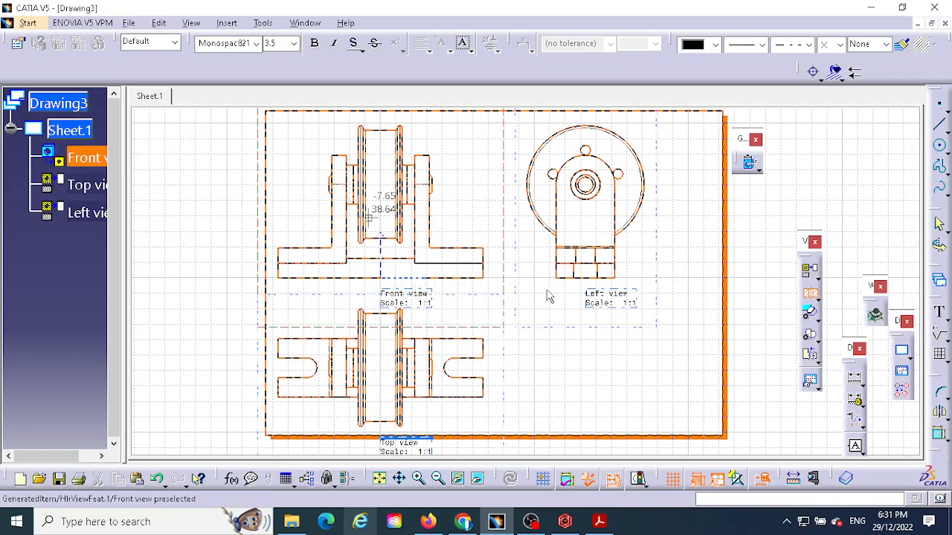
Step: Change the format of Sheet.1 to A3 ISO, keeping the landscape orientation and 1:1 scale
key(Escape)
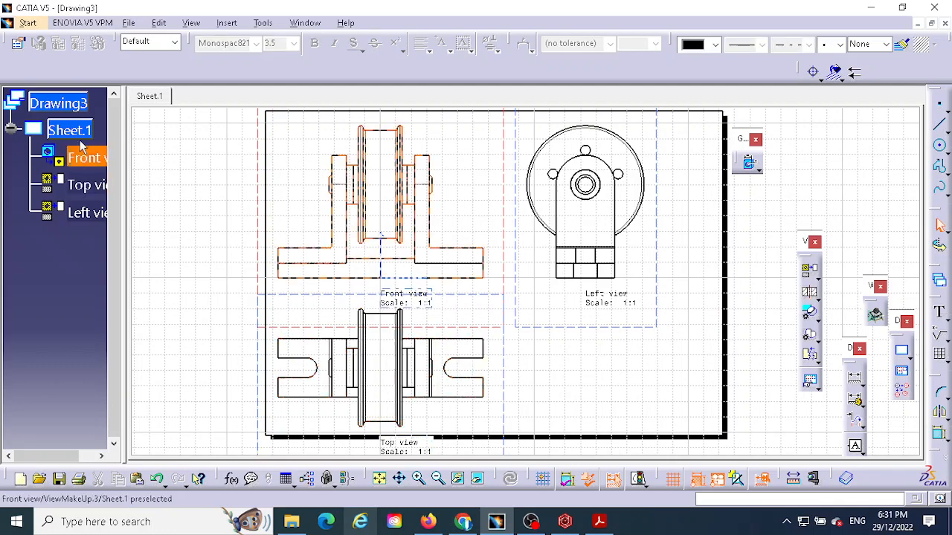
right_click(71, 134)
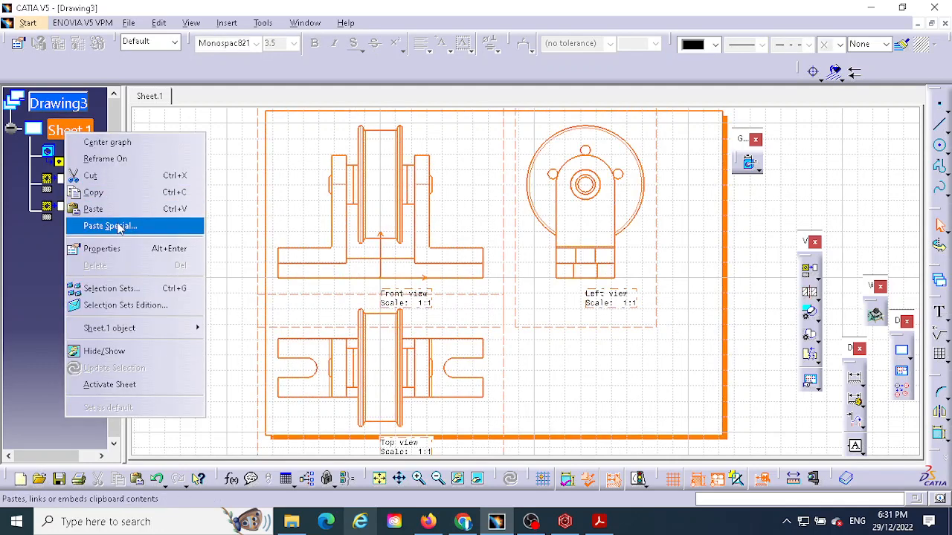
click(104, 249)
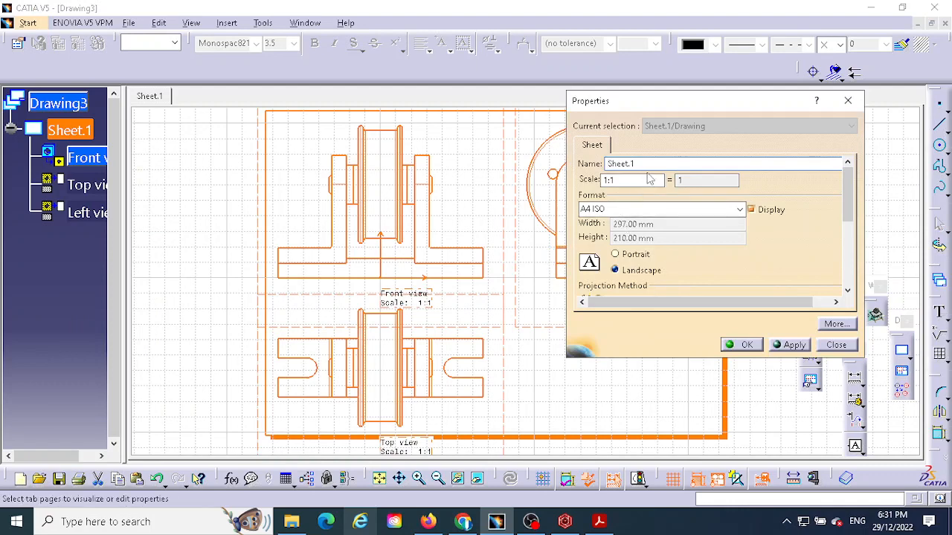
click(725, 209)
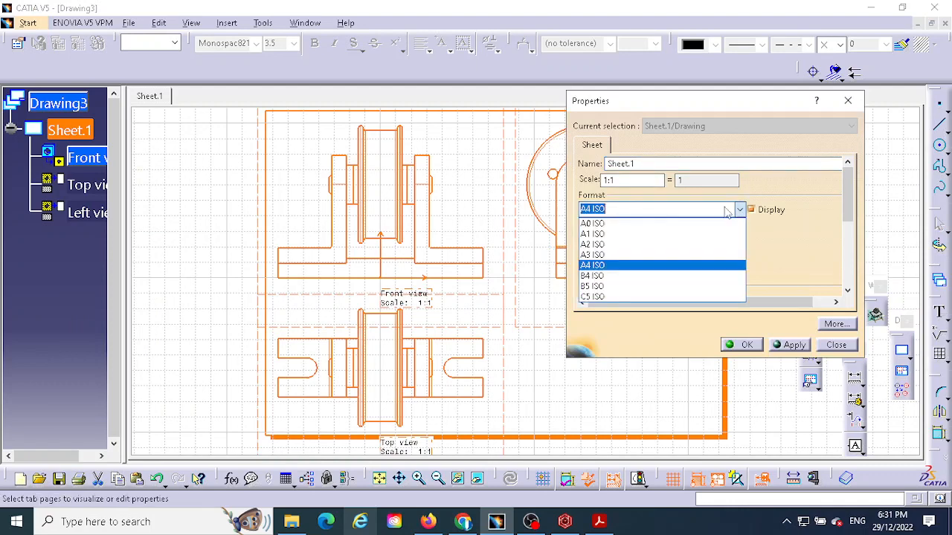
click(605, 256)
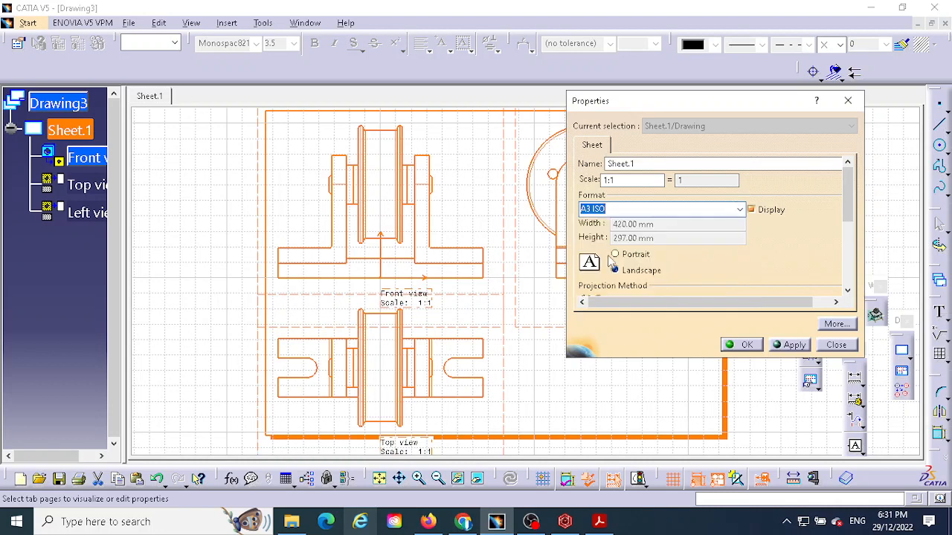
click(788, 346)
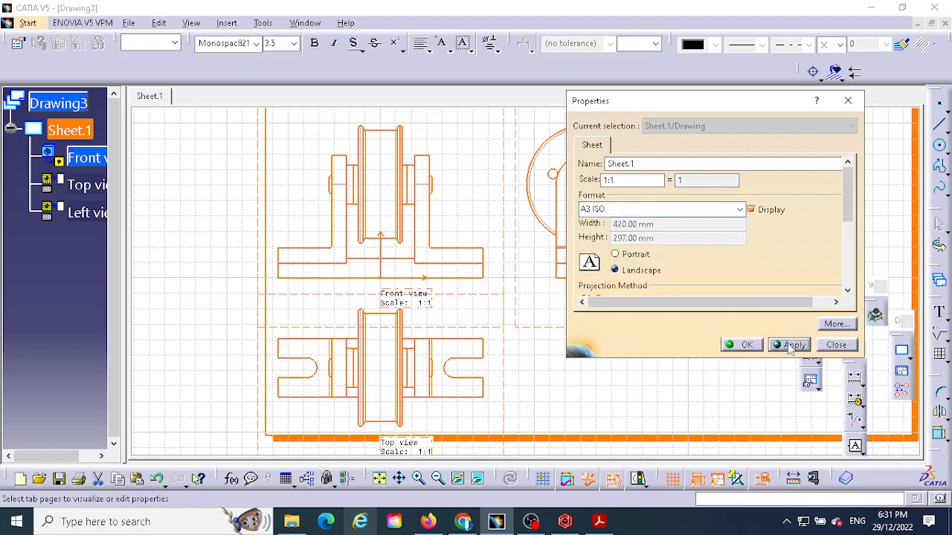
click(745, 345)
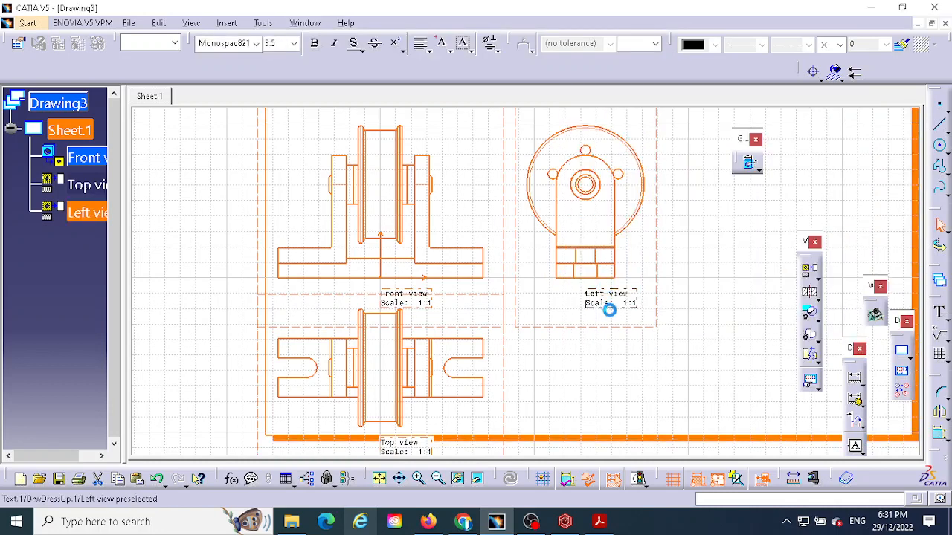
Step: Move the front view together with its projected views up into the upper-left area of the A3 sheet
click(379, 478)
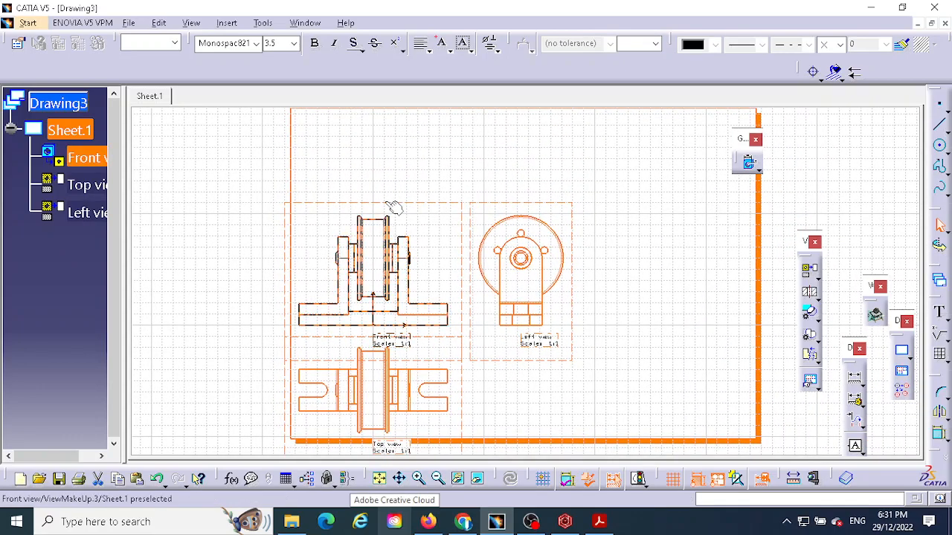
drag(386, 202, 399, 115)
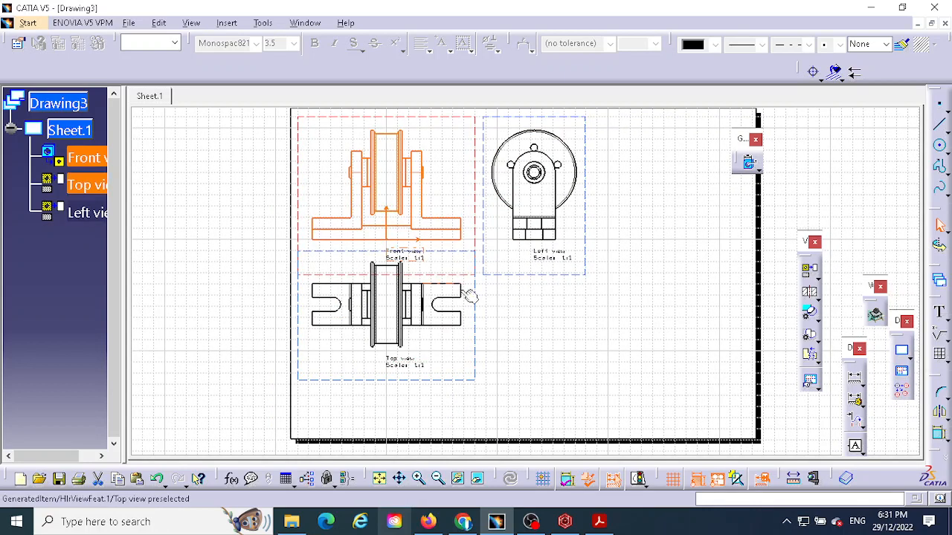
click(608, 316)
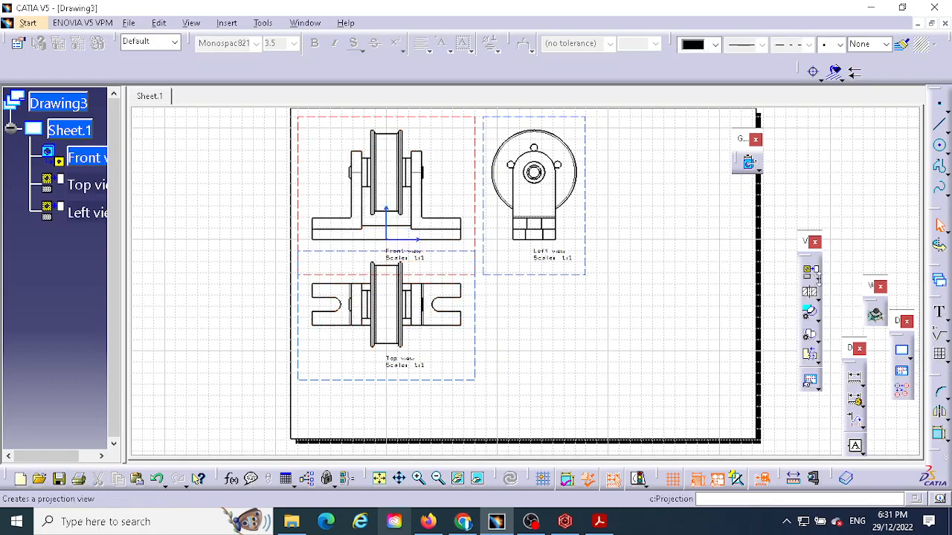
Step: Generate an isometric view of Roller Guide Assembly.CATProduct beside the left view, using the bracket foot's top face as reference
click(817, 277)
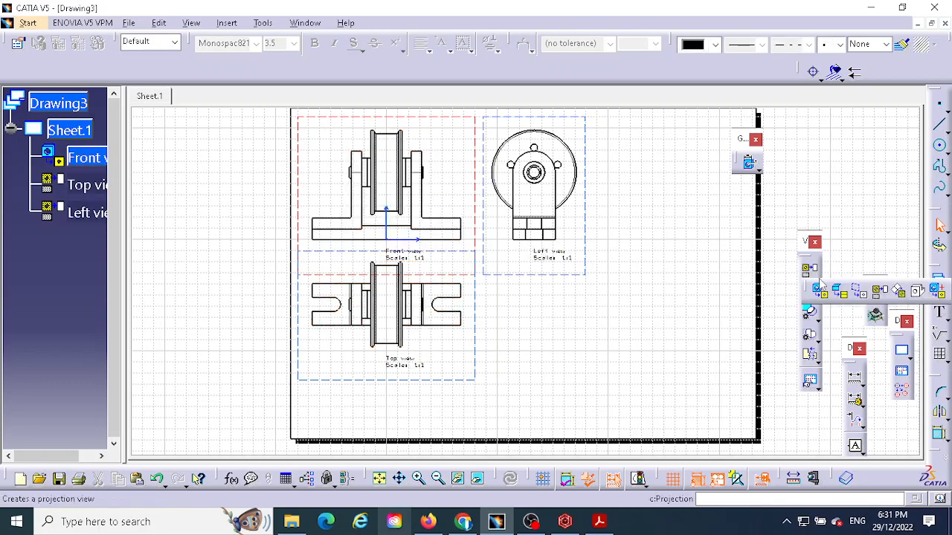
click(919, 293)
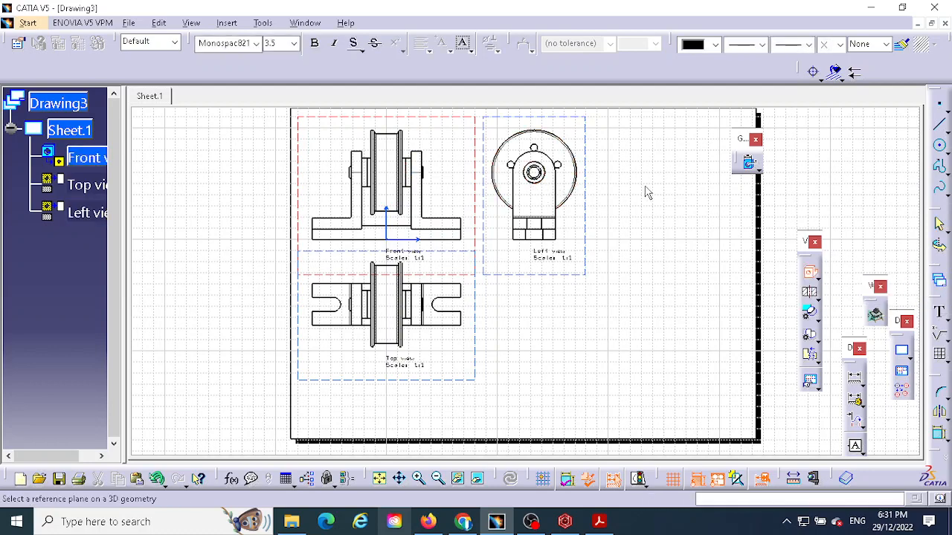
click(305, 23)
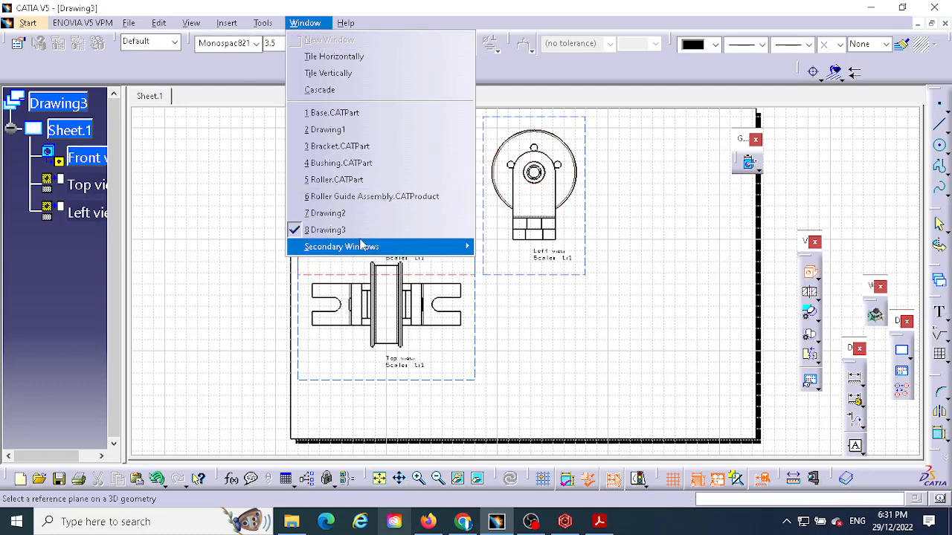
click(357, 196)
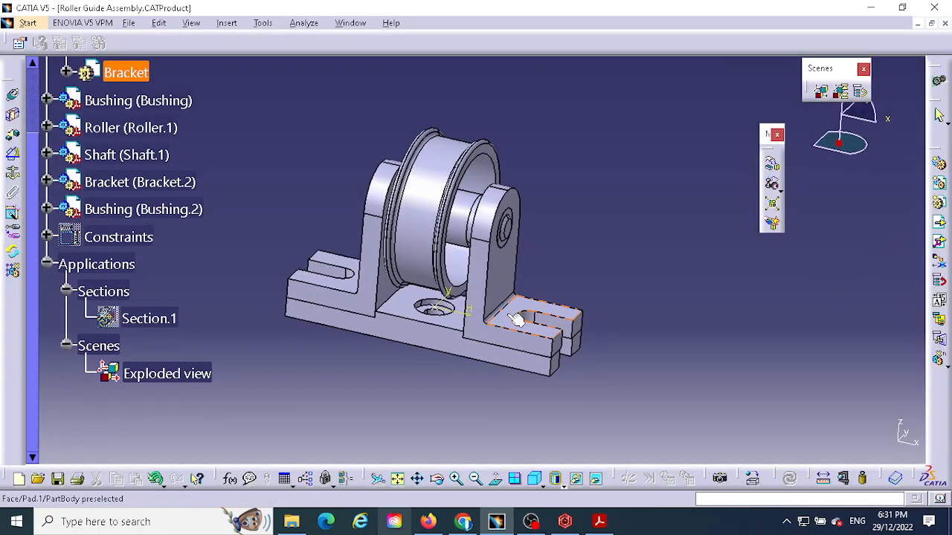
click(516, 318)
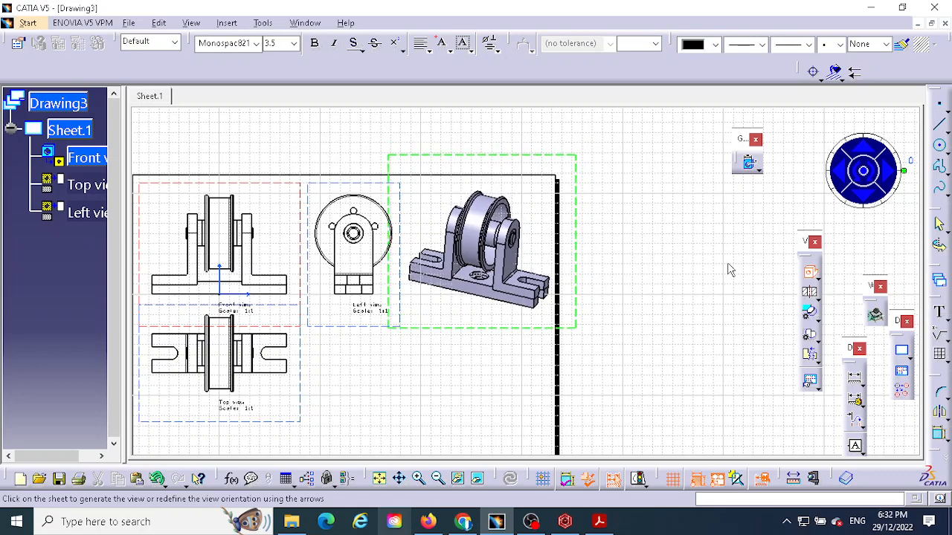
click(513, 362)
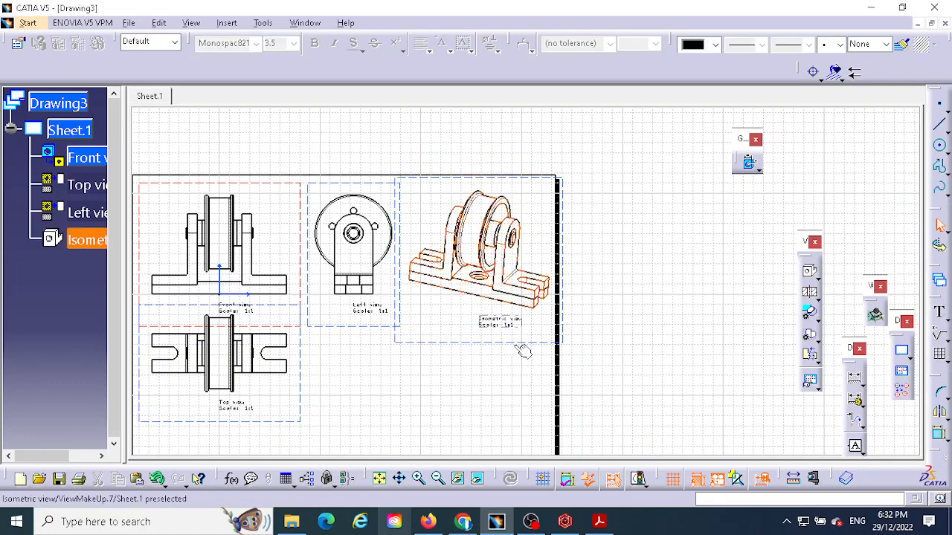
Step: Set the isometric view's generation mode to Raster with the Shading with edges option
right_click(514, 342)
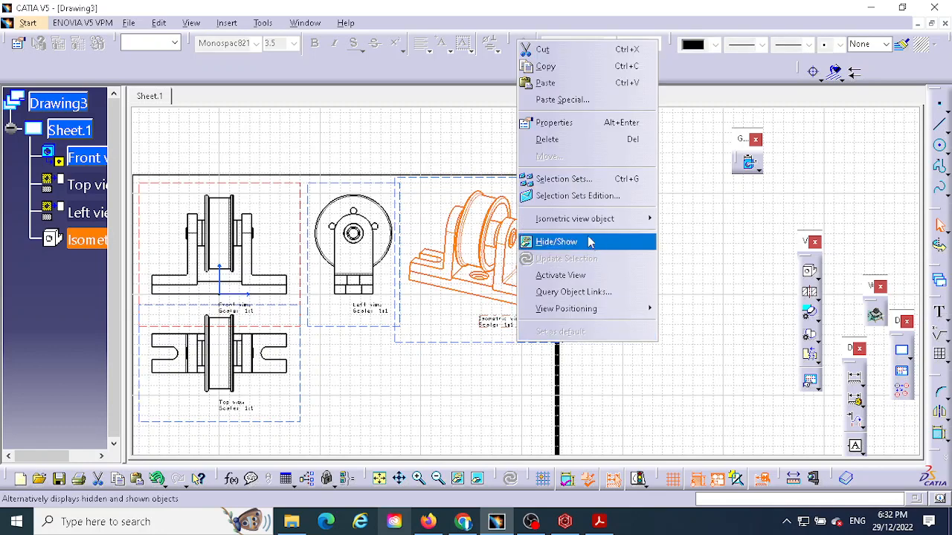
click(550, 124)
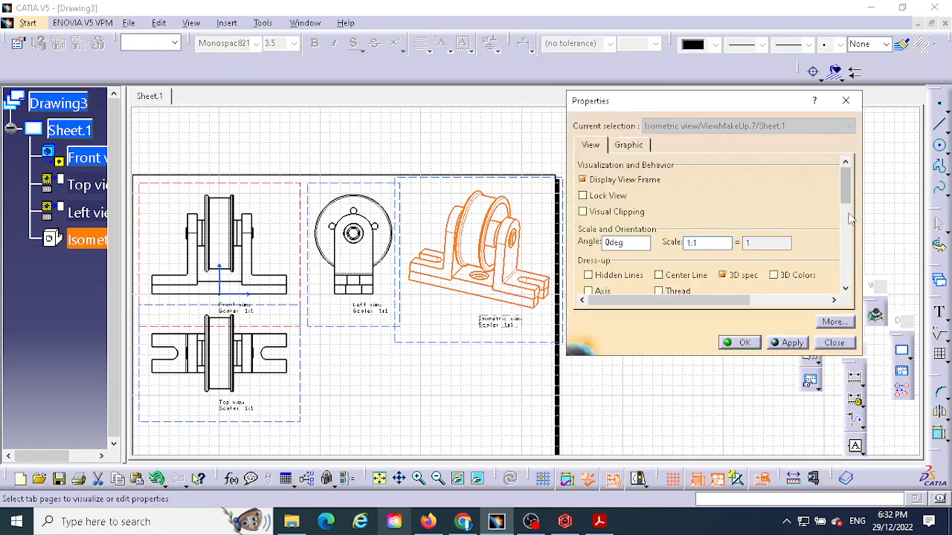
drag(845, 193, 845, 275)
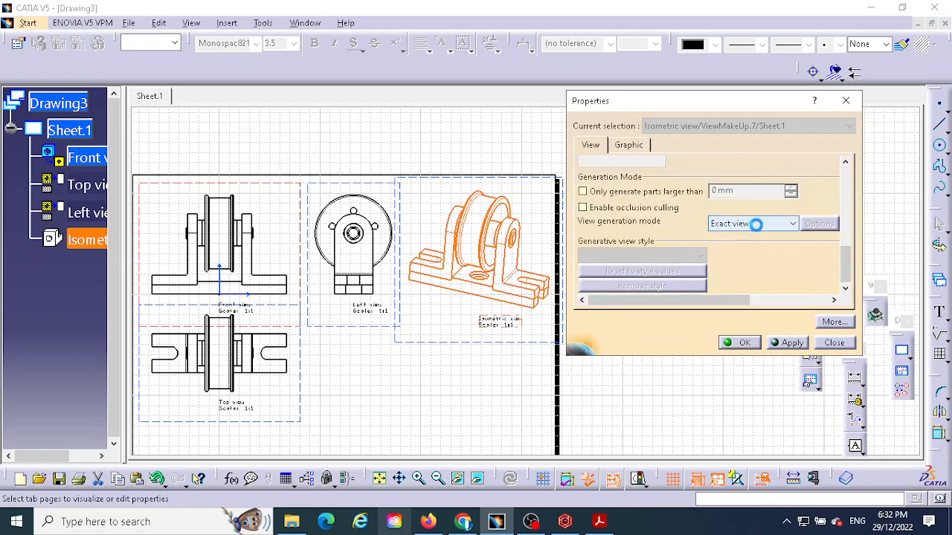
click(752, 223)
click(729, 269)
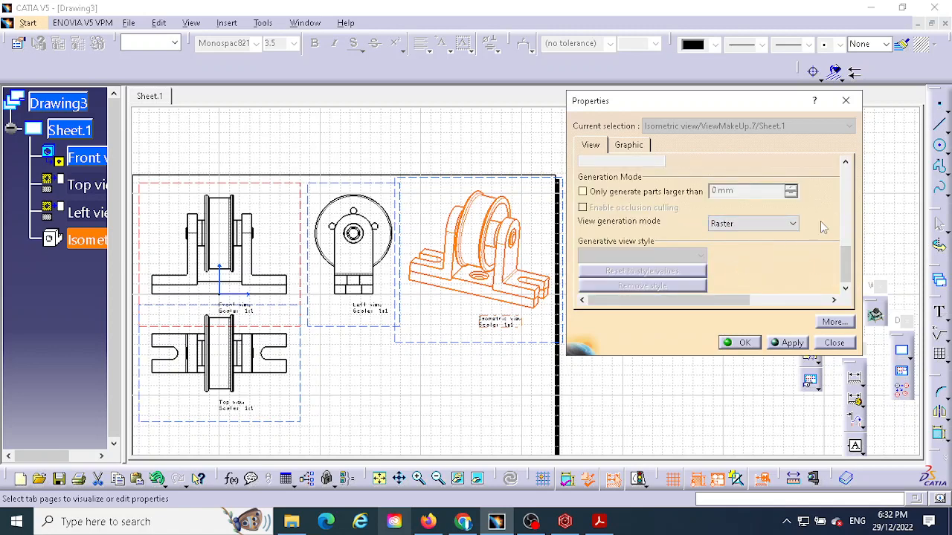
click(803, 221)
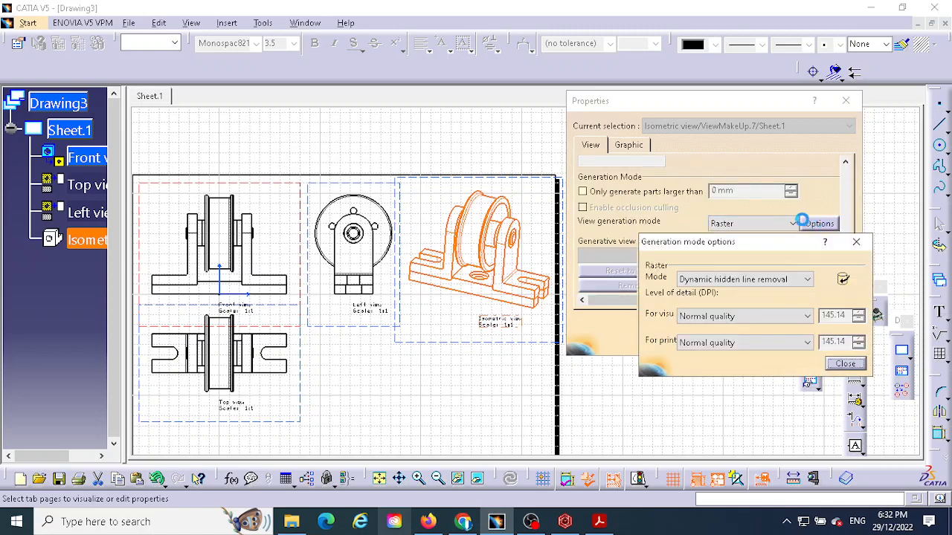
click(757, 279)
click(760, 275)
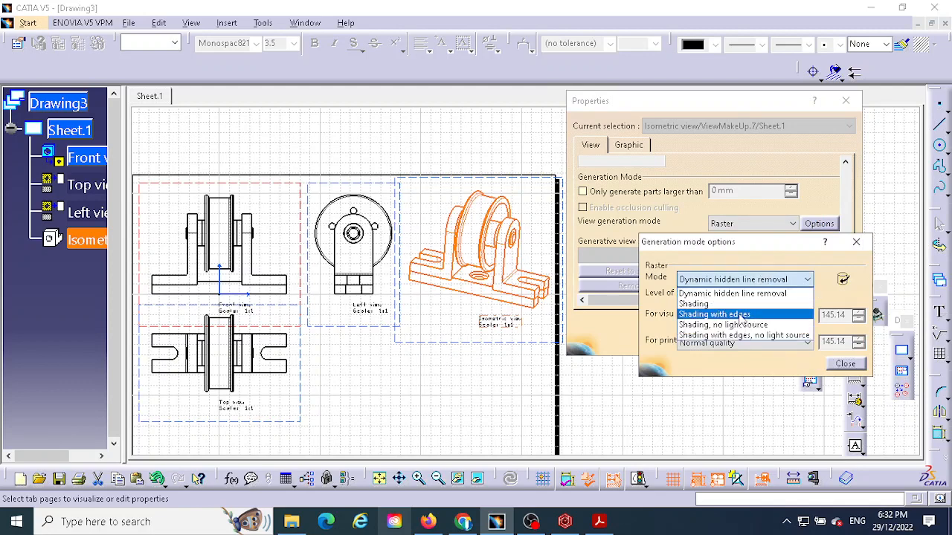
click(743, 313)
click(838, 364)
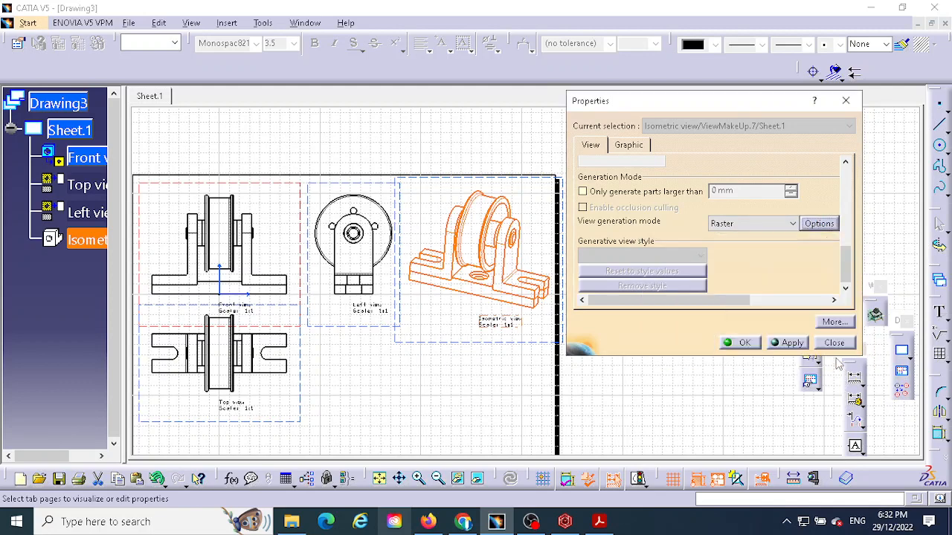
click(787, 342)
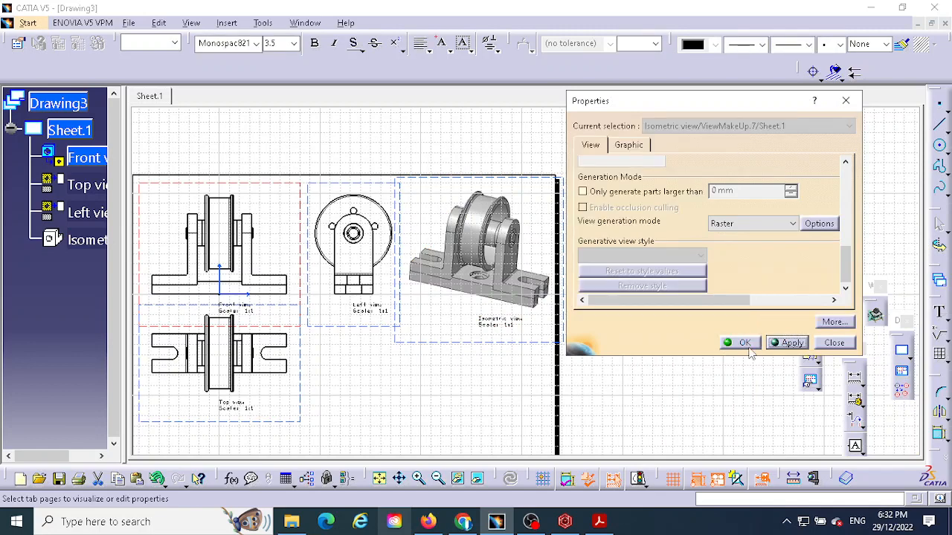
click(744, 343)
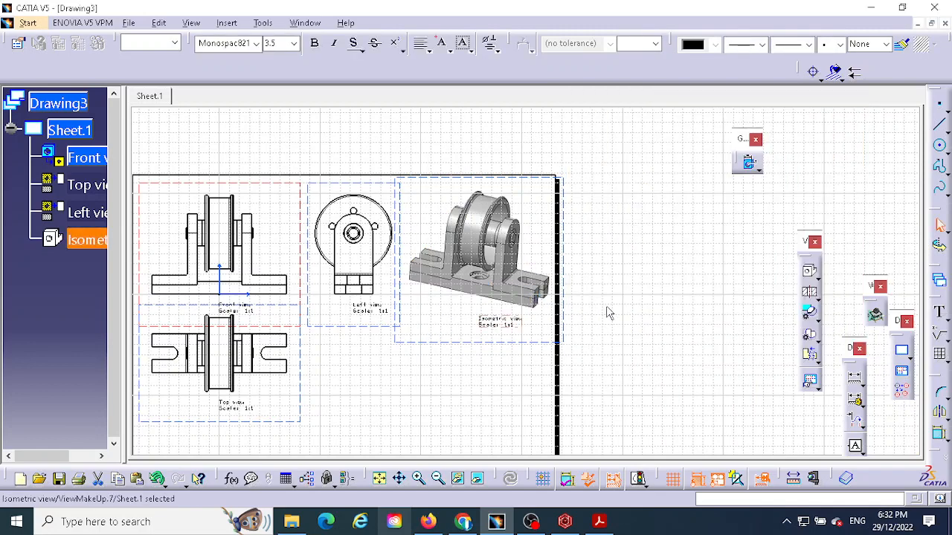
Step: Move the top view closer beneath the front view and shift the front view with its projections up to the sheet's upper edge
mouse_move(608, 313)
middle_down()
mouse_move(603, 303)
mouse_move(735, 223)
mouse_move(710, 251)
middle_up()
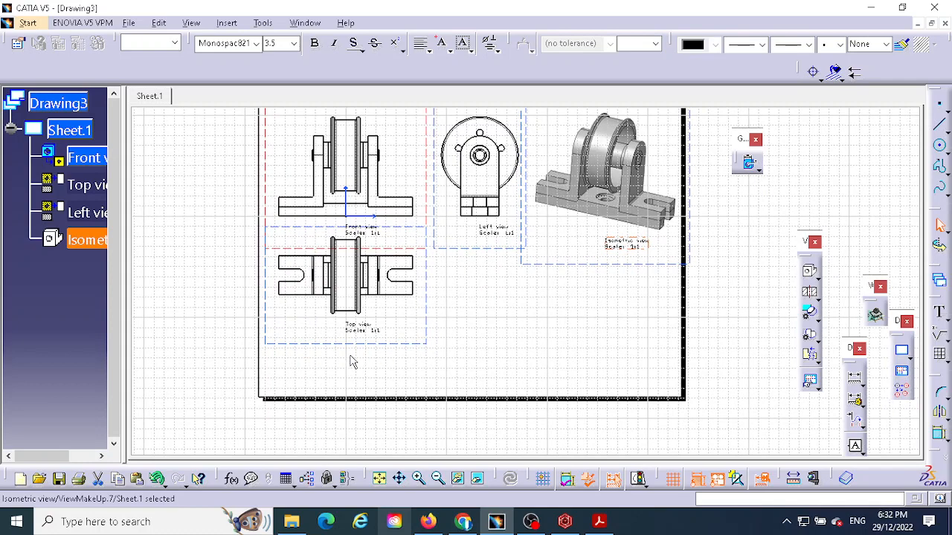
click(424, 307)
drag(423, 293, 424, 295)
scroll(509, 308, up, 1)
click(426, 218)
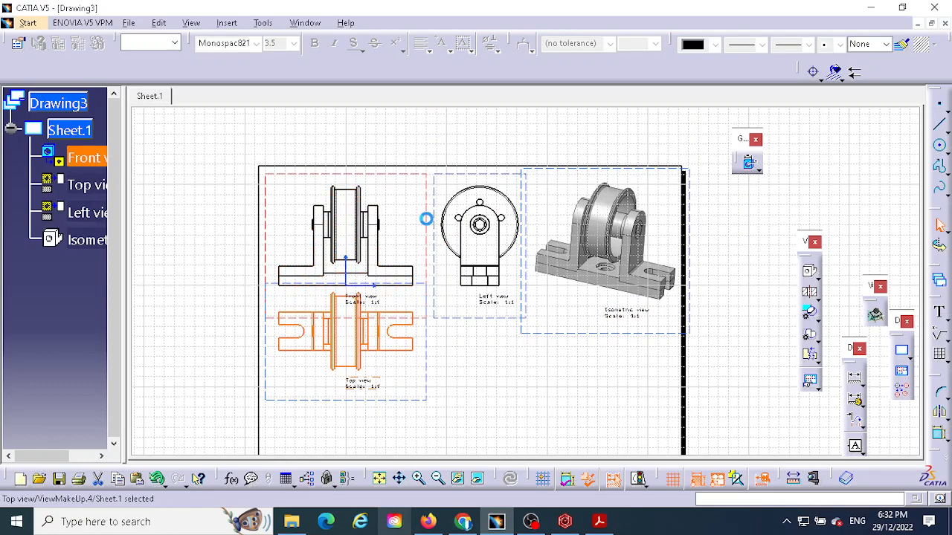
drag(425, 217, 426, 209)
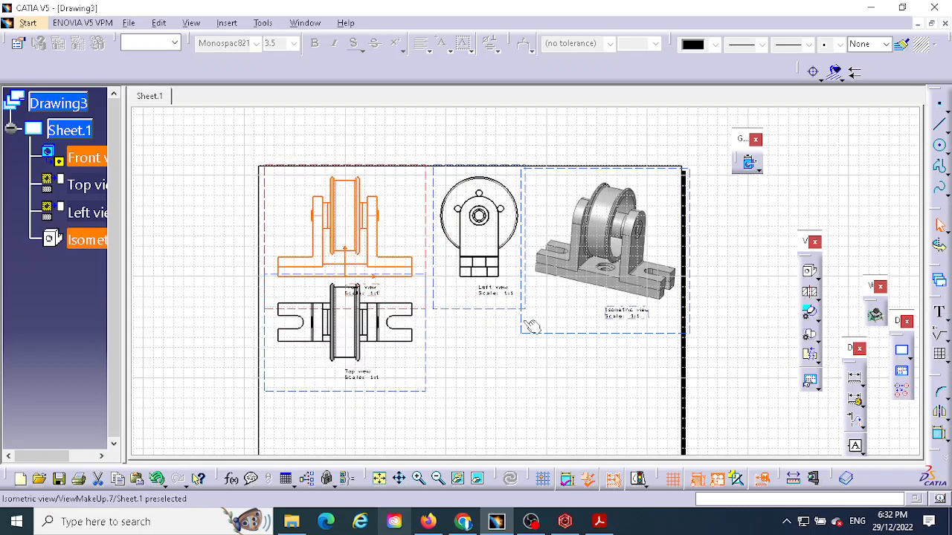
scroll(439, 334, down, 1)
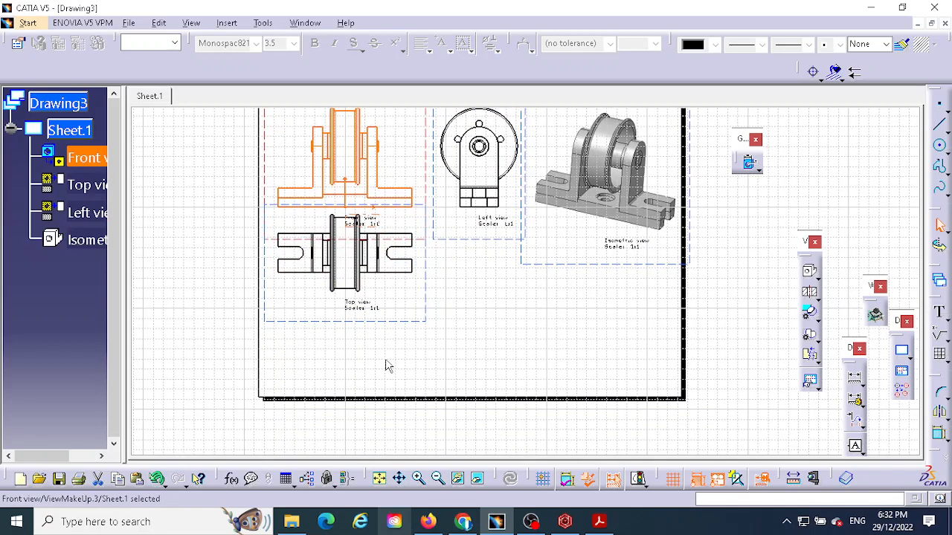
click(476, 318)
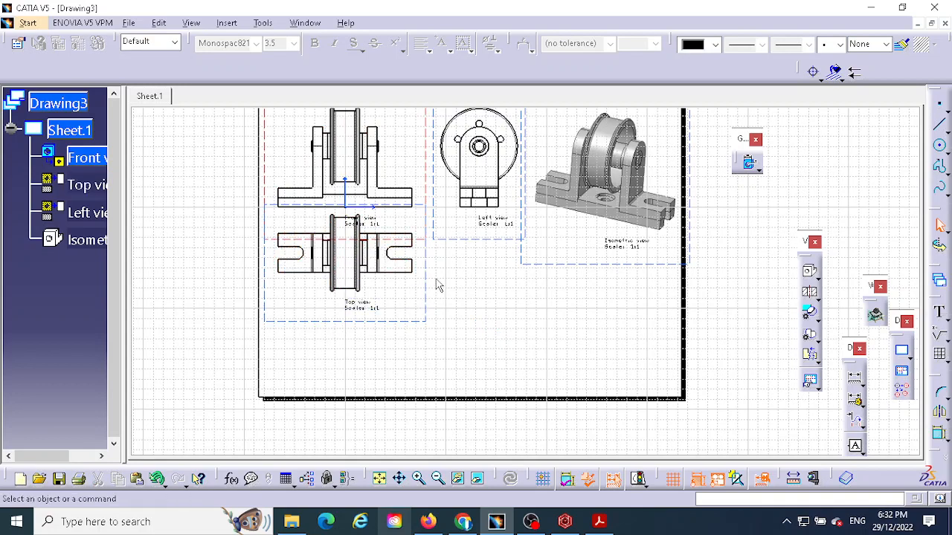
Step: Turn on Hidden Lines and Center Line for the top view and apply the changes
scroll(506, 318, up, 2)
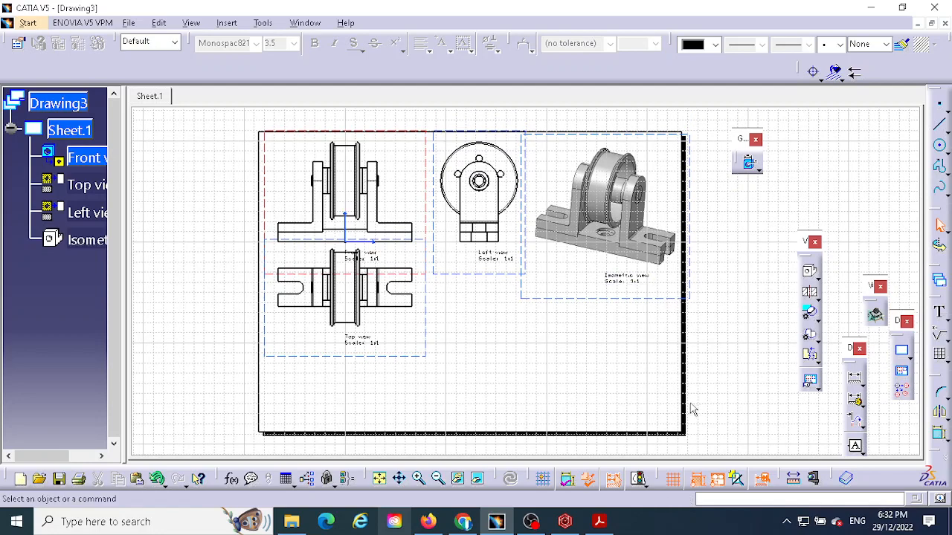
right_click(433, 338)
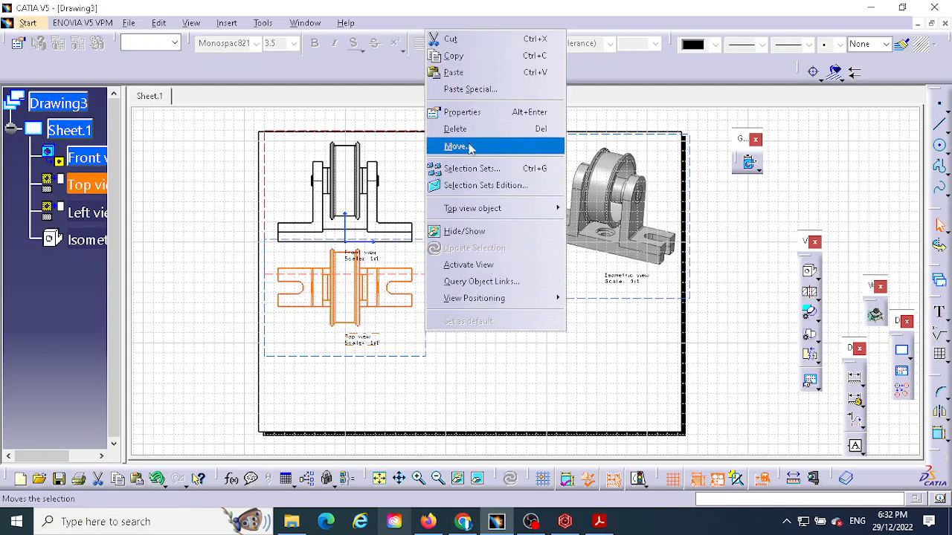
click(468, 104)
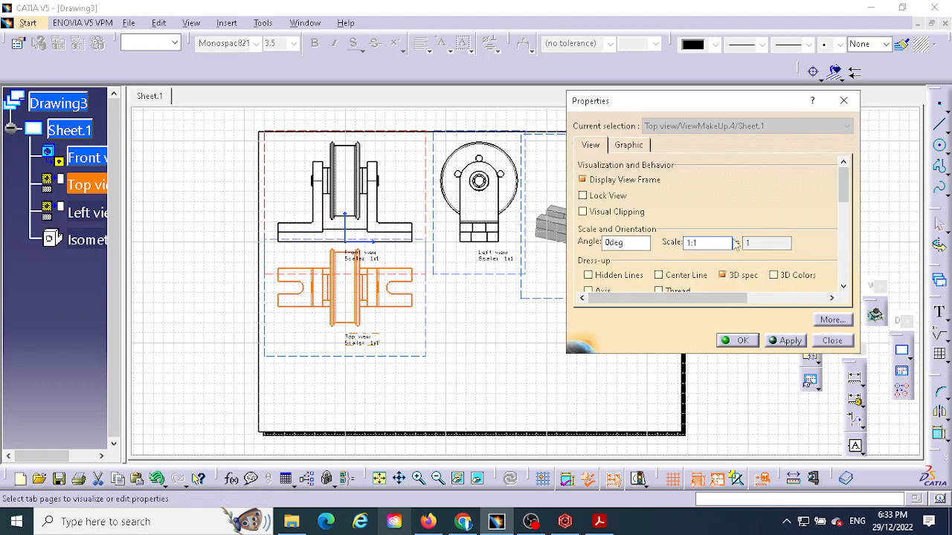
scroll(848, 207, down, 3)
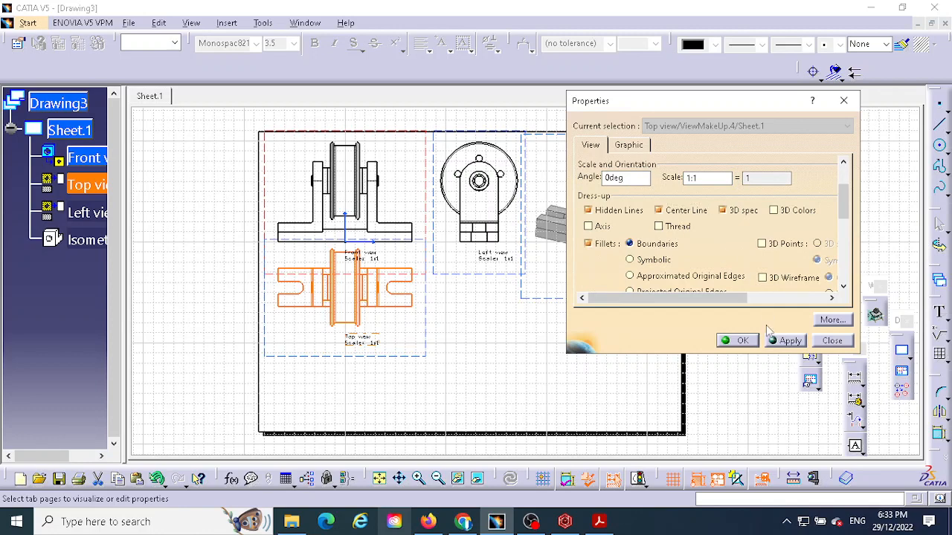
click(788, 339)
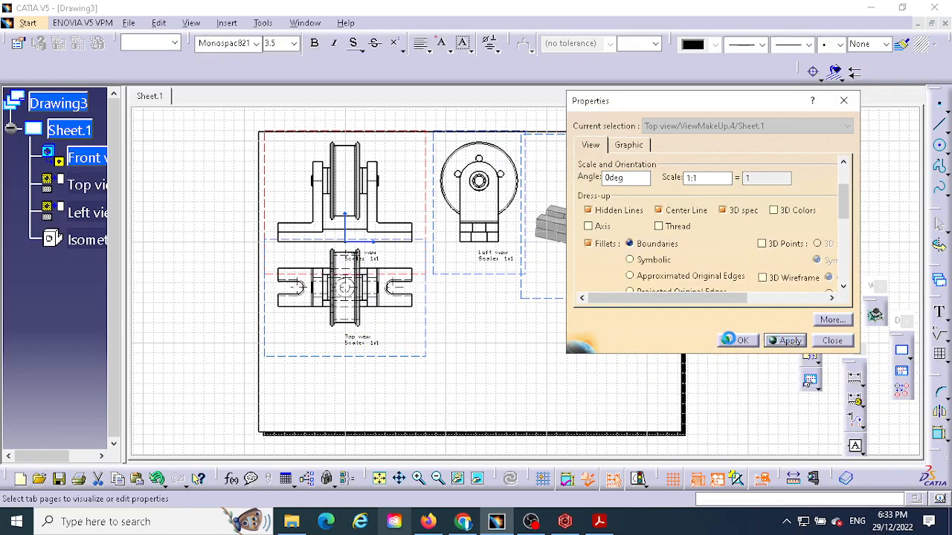
Step: Confirm the top view's properties with Hidden Lines and Center Line enabled
click(742, 341)
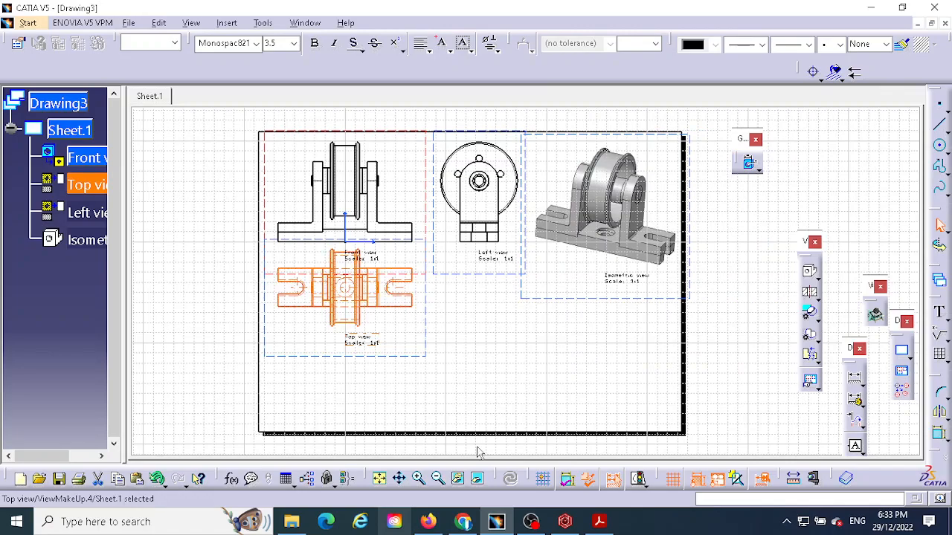
click(380, 478)
click(544, 383)
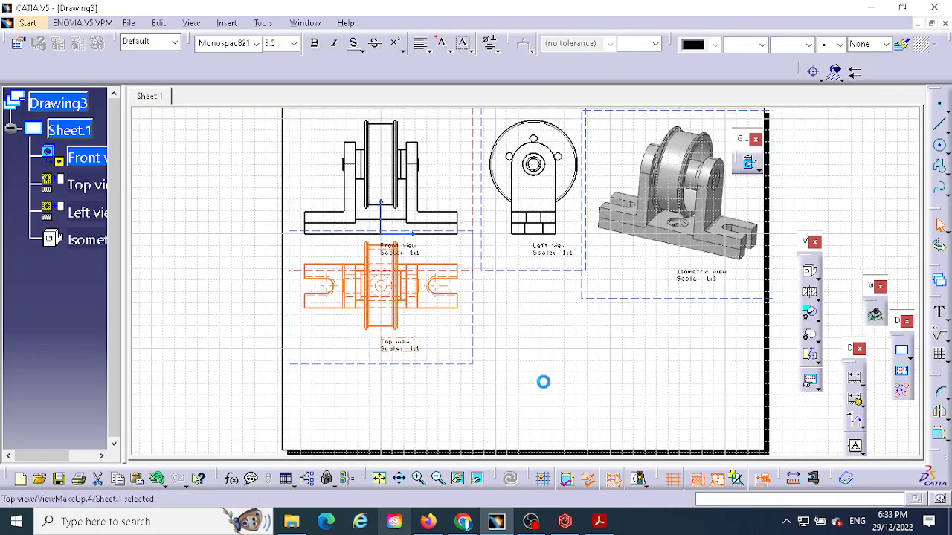
mouse_move(517, 303)
ctrl+middle_down()
mouse_move(533, 252)
mouse_move(527, 276)
ctrl+middle_up()
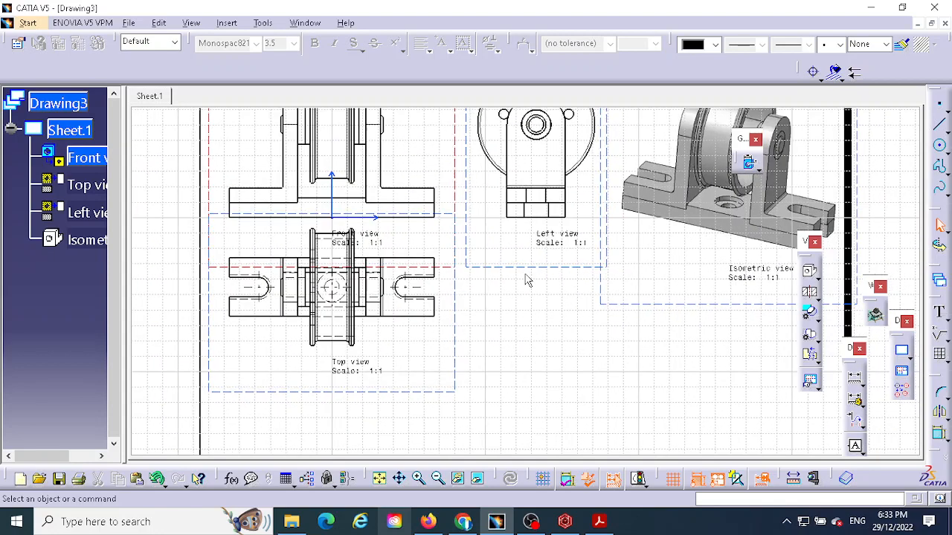
Step: Turn off Hidden Lines for the top view while keeping Center Line on, and apply the change
click(447, 387)
right_click(454, 375)
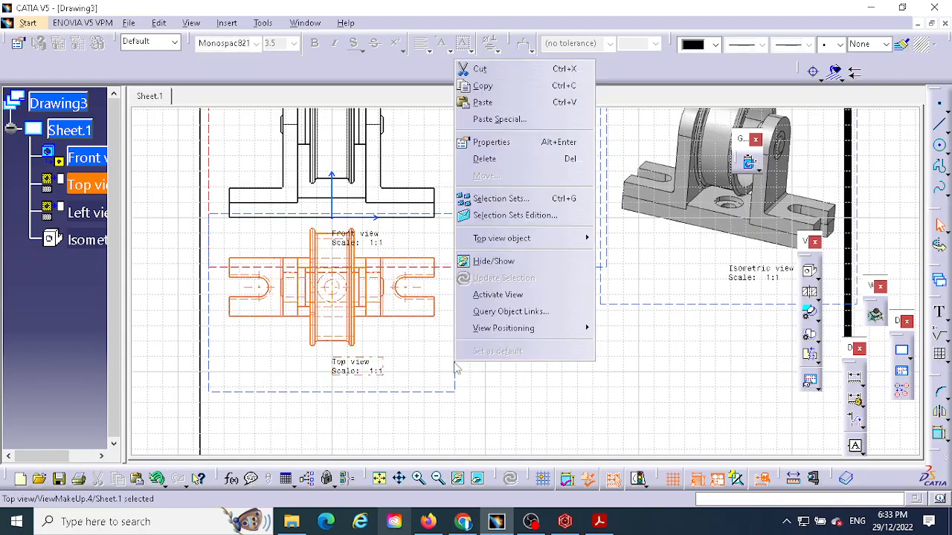
click(484, 158)
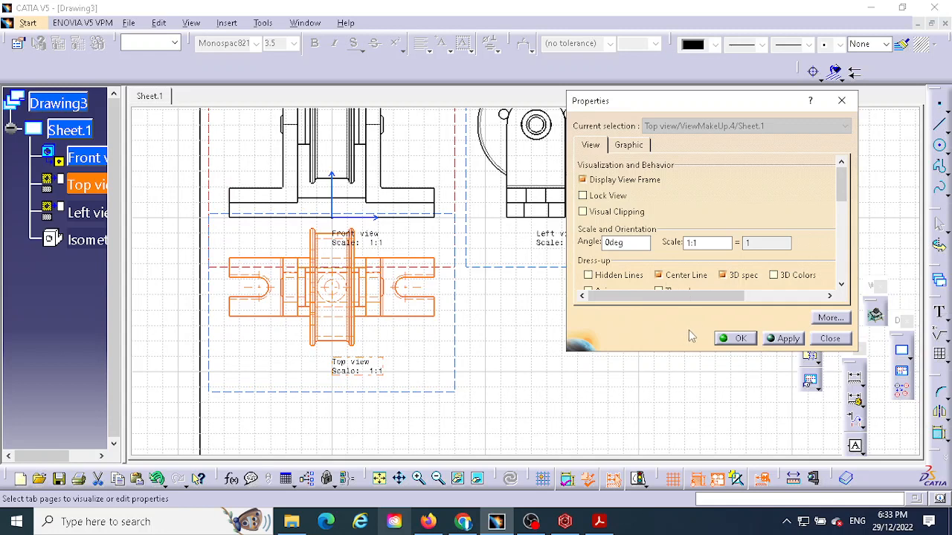
click(782, 339)
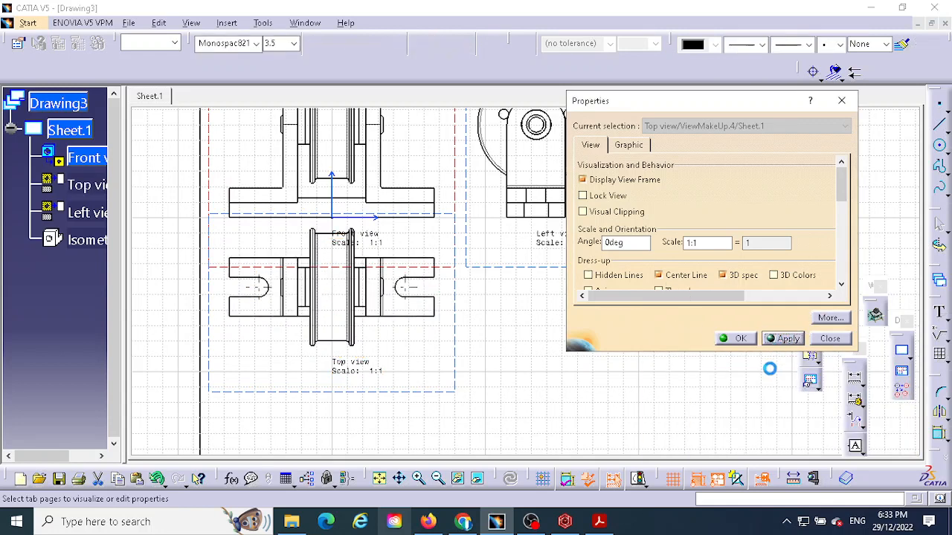
click(735, 340)
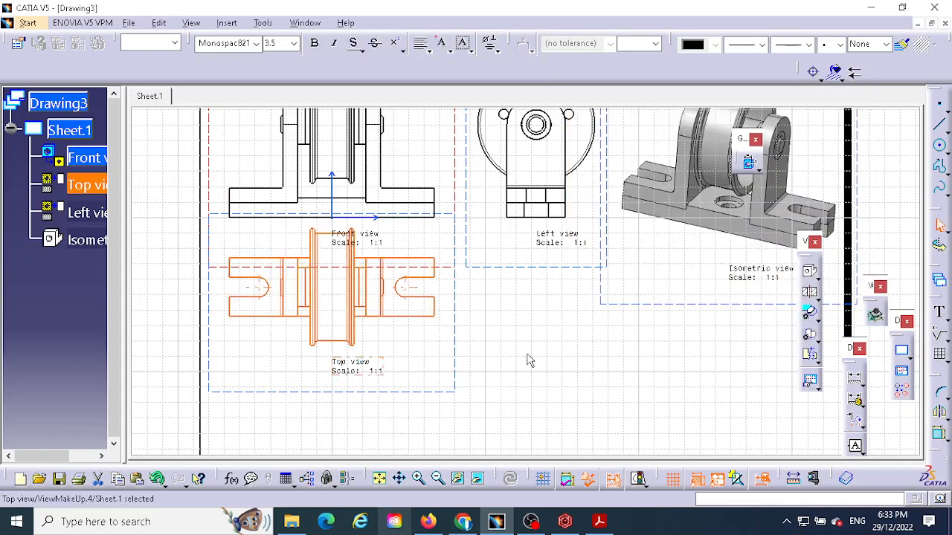
click(554, 347)
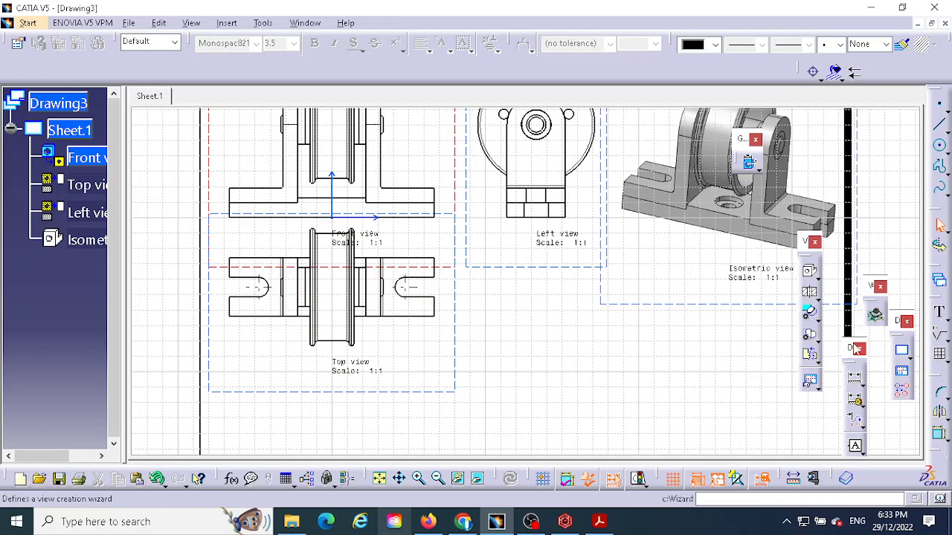
click(810, 295)
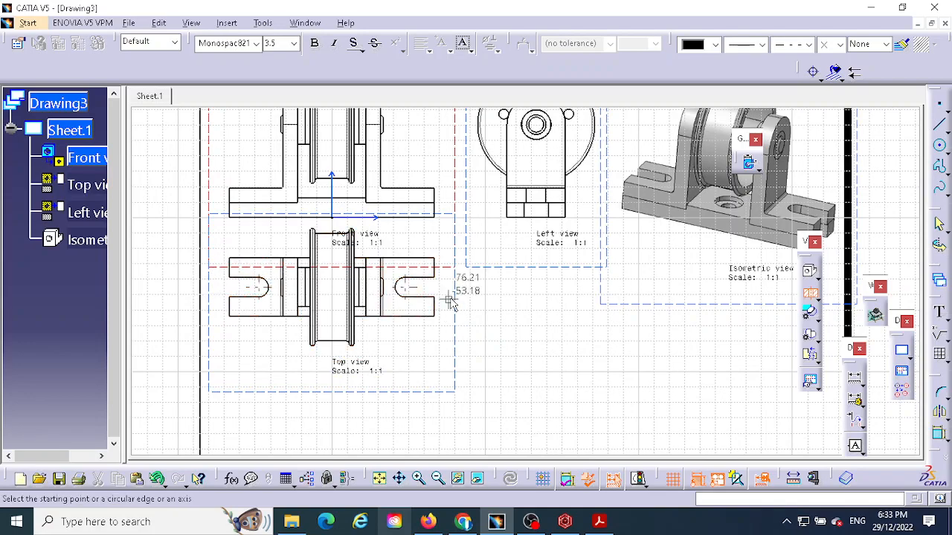
middle_drag(448, 299, 482, 241)
middle_drag(463, 314, 666, 271)
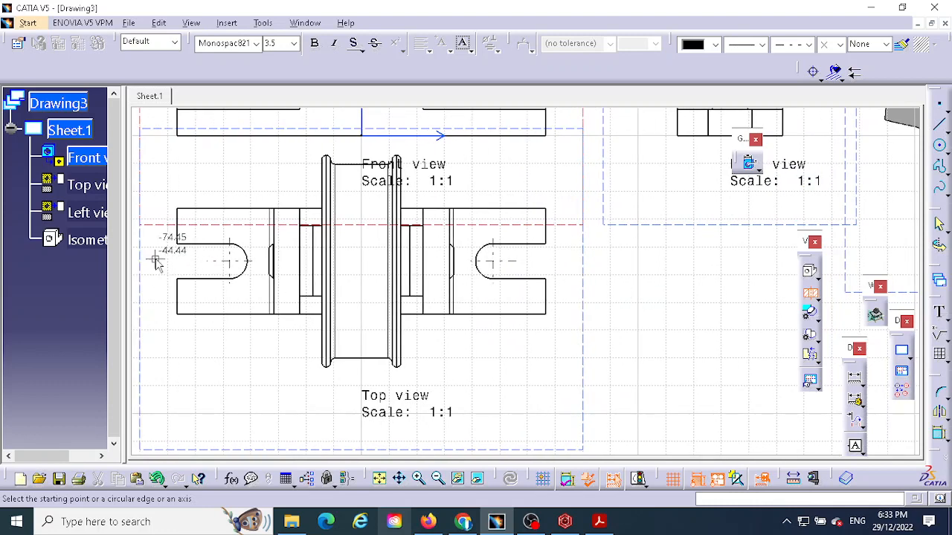
click(230, 262)
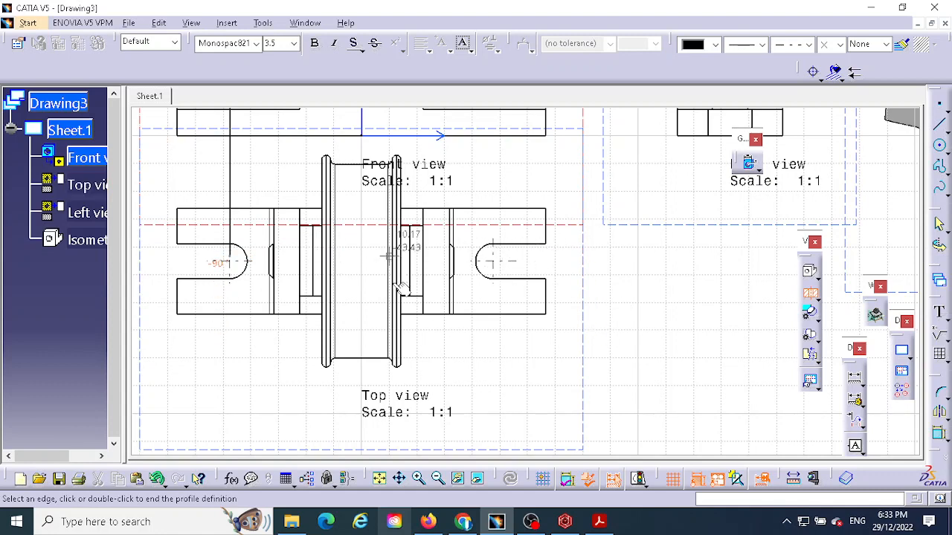
key(Escape)
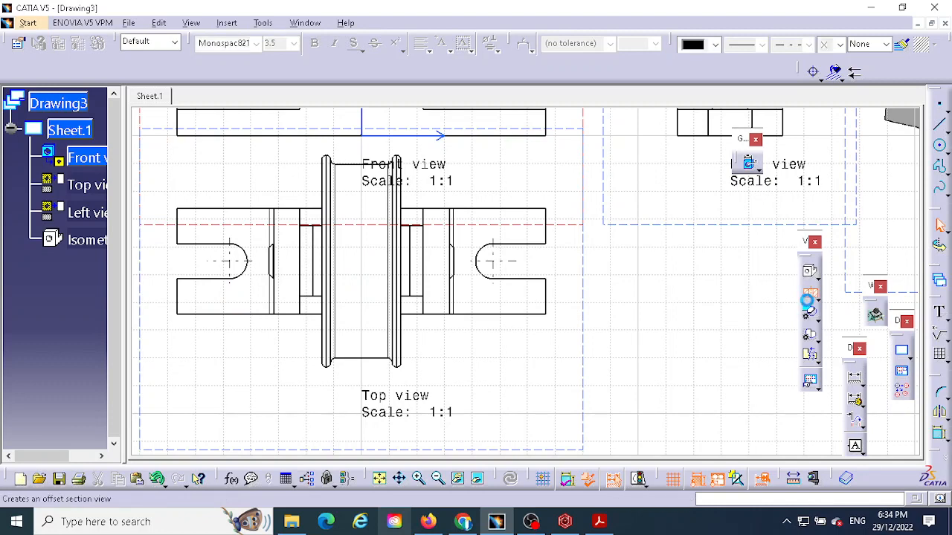
click(807, 304)
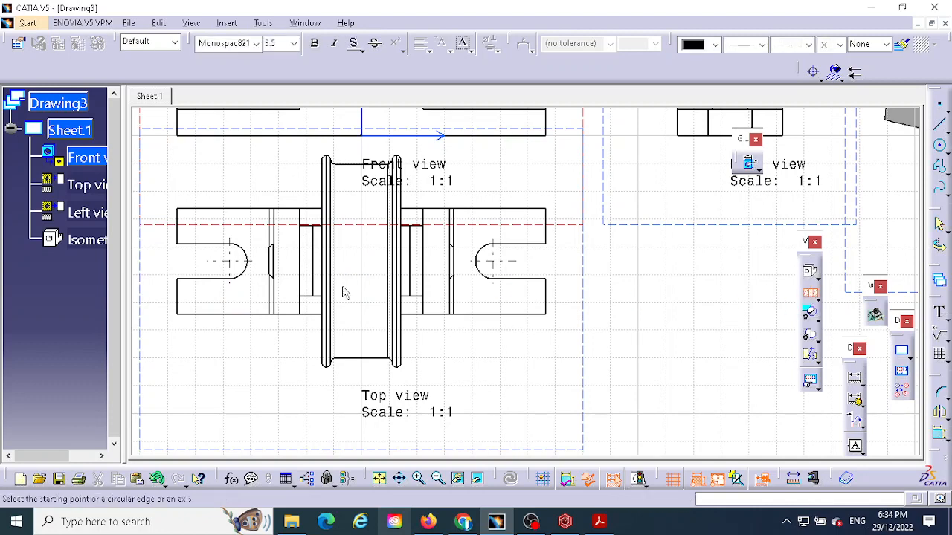
click(148, 264)
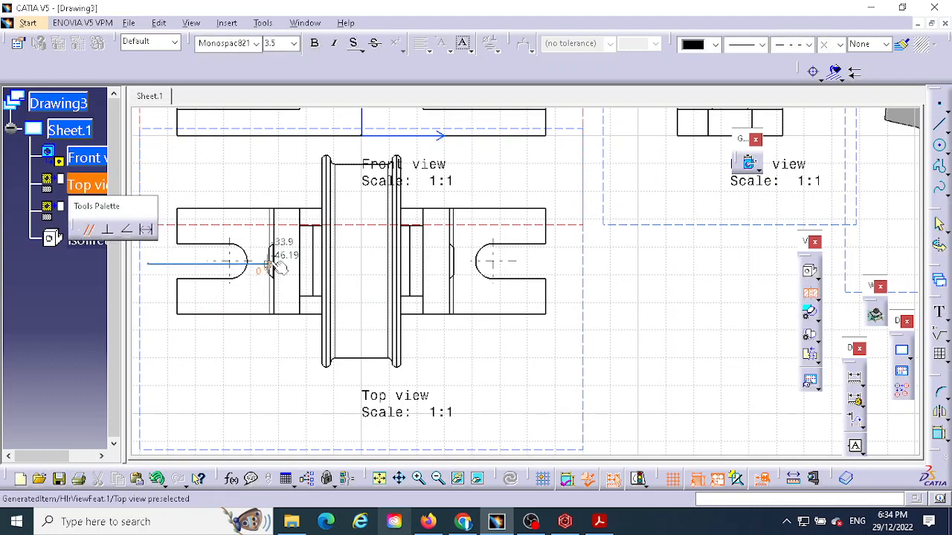
key(Escape)
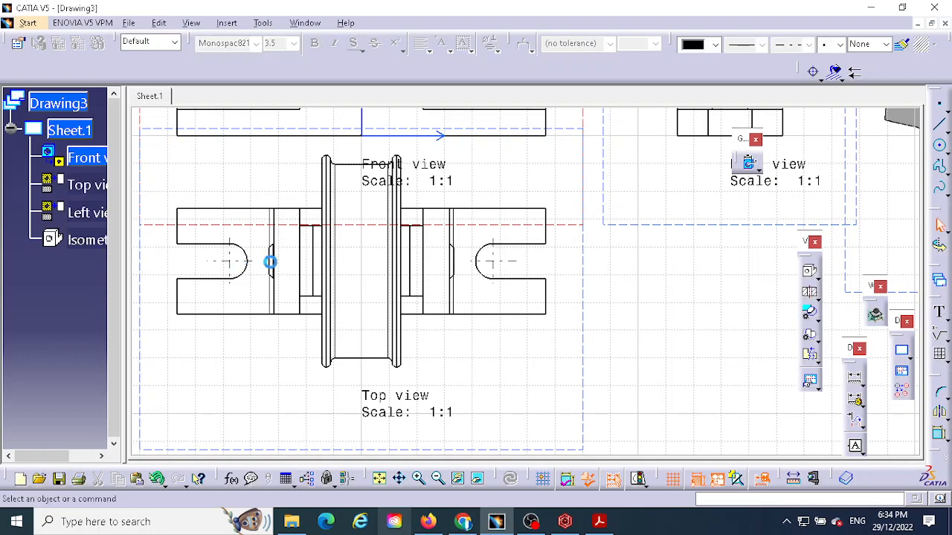
click(809, 292)
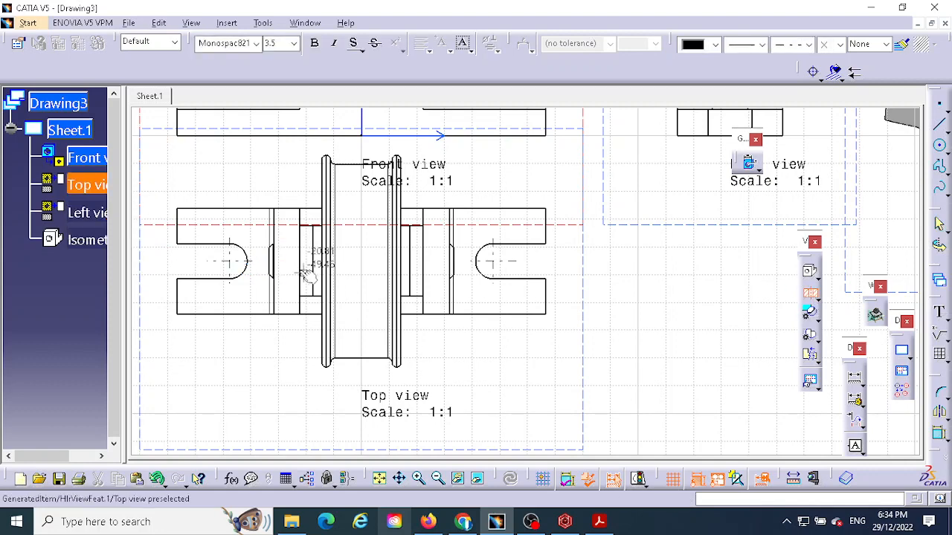
click(206, 261)
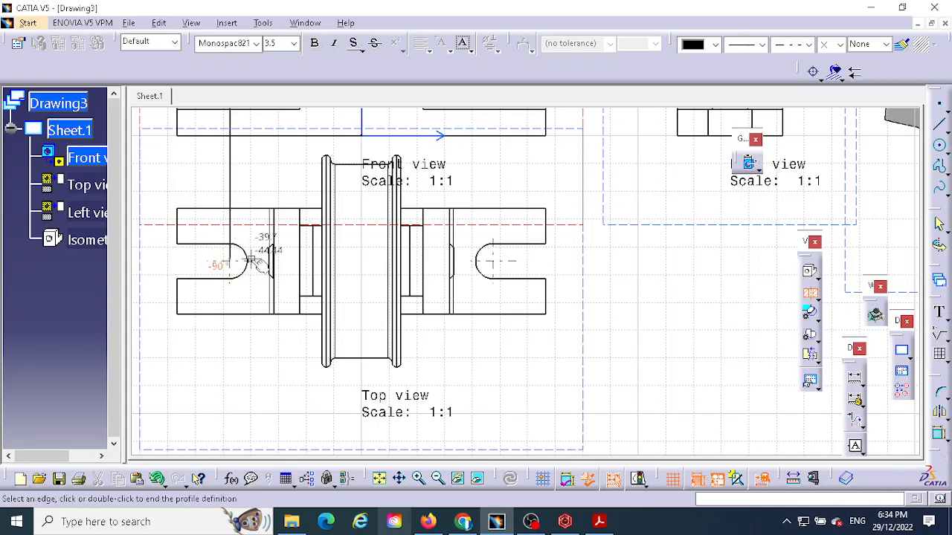
key(Escape)
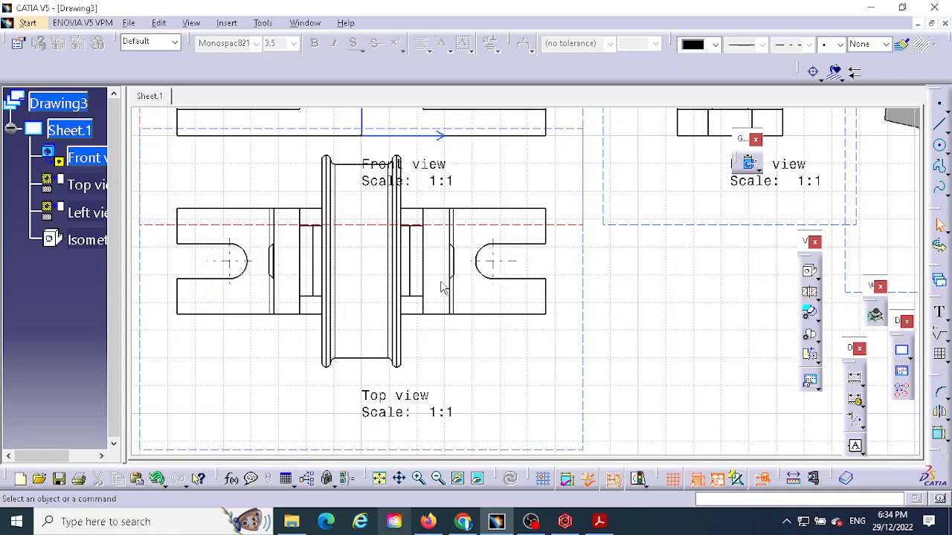
scroll(441, 283, up, 7)
scroll(476, 253, down, 9)
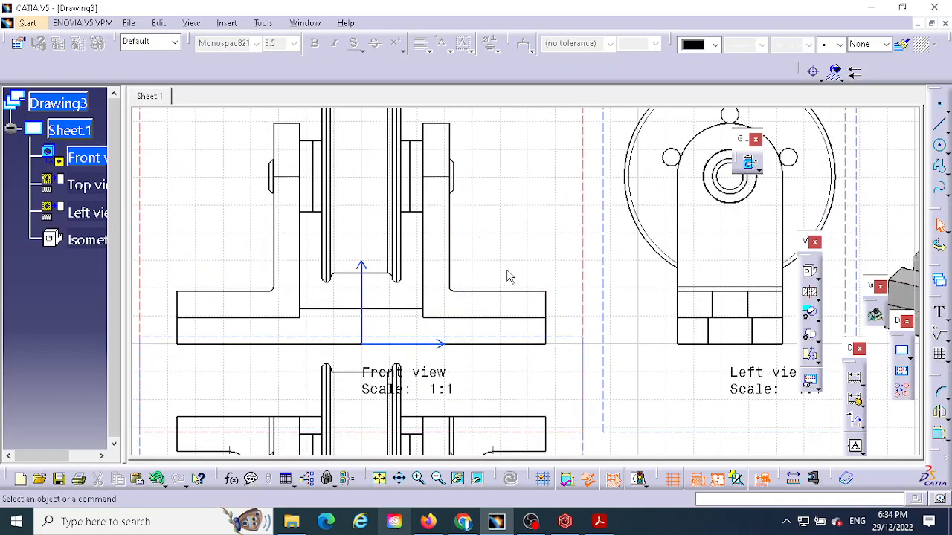
click(583, 353)
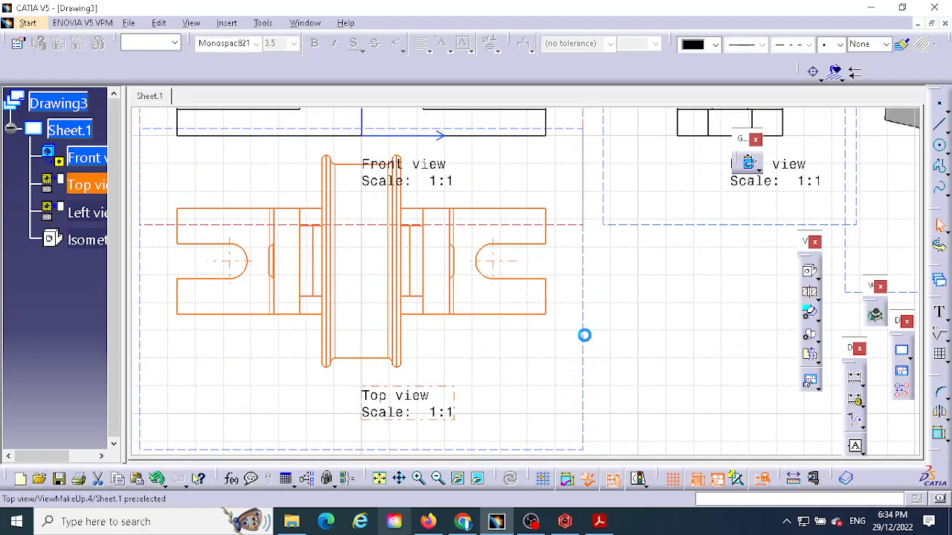
click(606, 345)
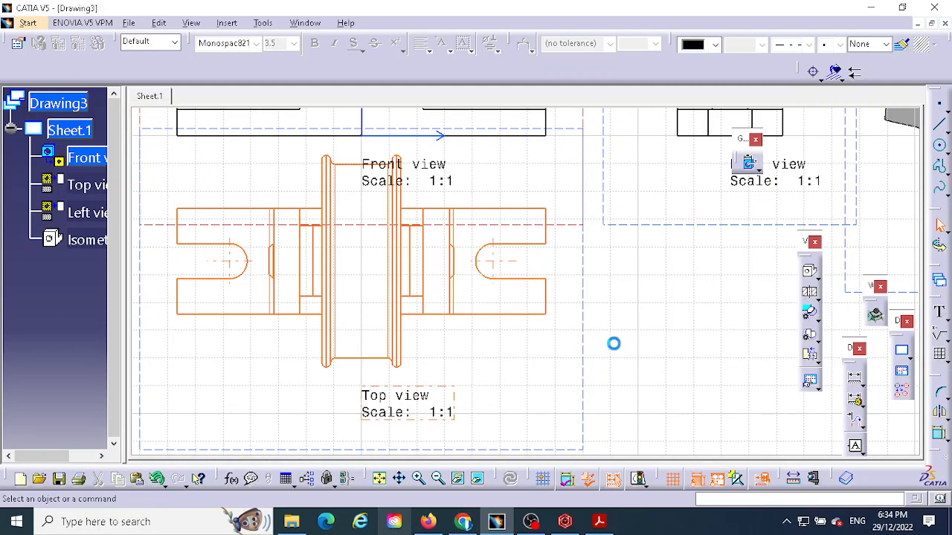
click(379, 478)
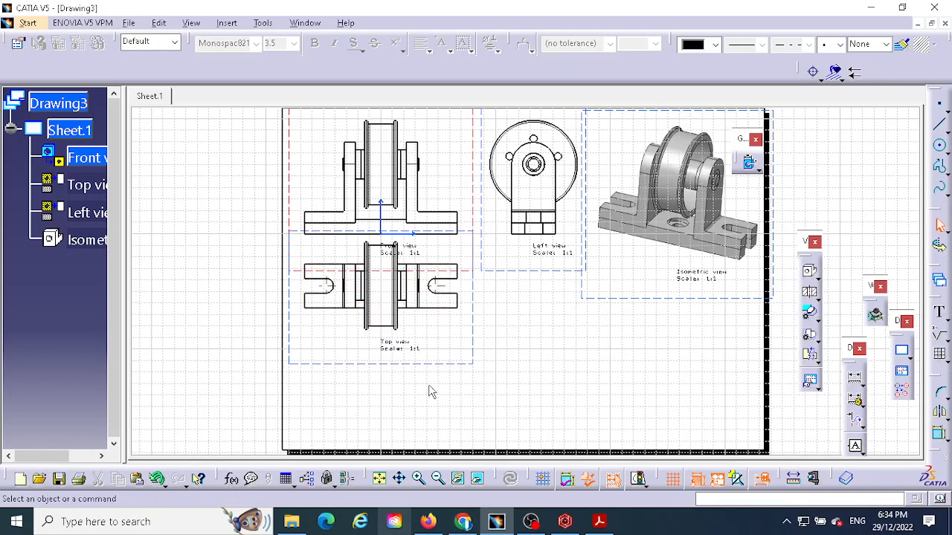
click(451, 364)
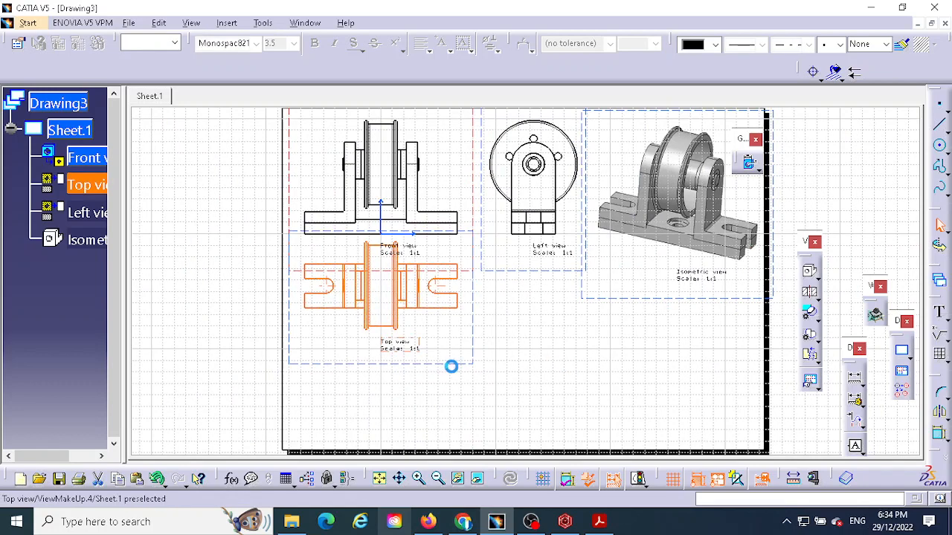
click(544, 345)
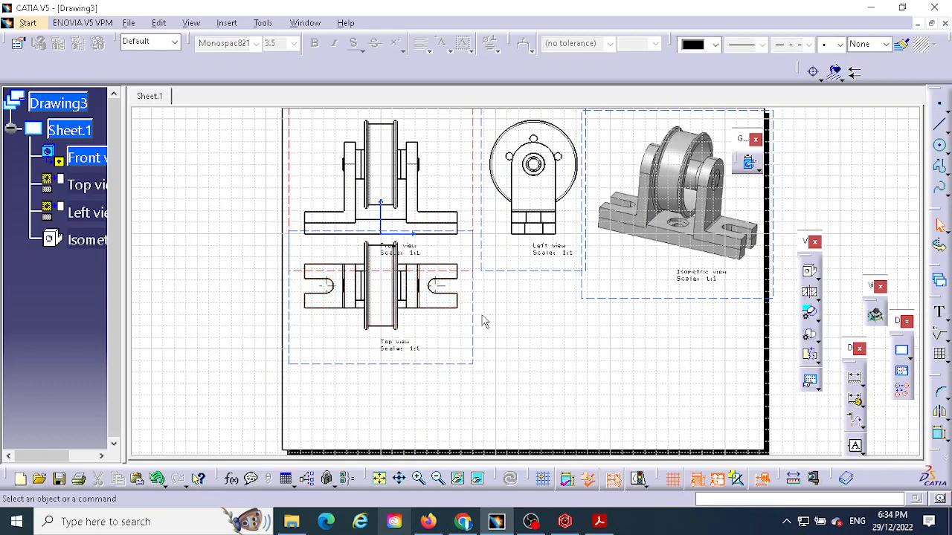
Step: Try to create an offset section view cut horizontally through both slot centers of the top view, placed below it
ctrl+middle_drag(491, 311, 507, 269)
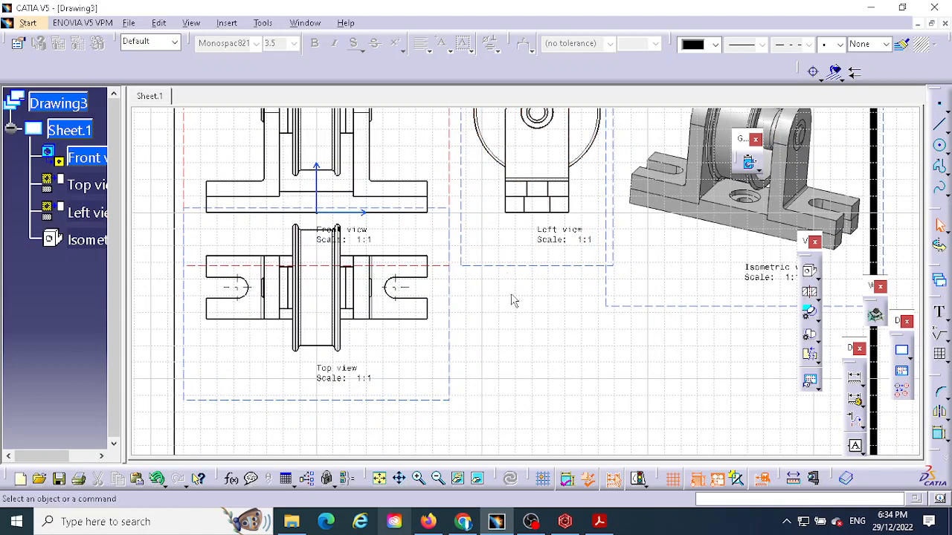
click(810, 294)
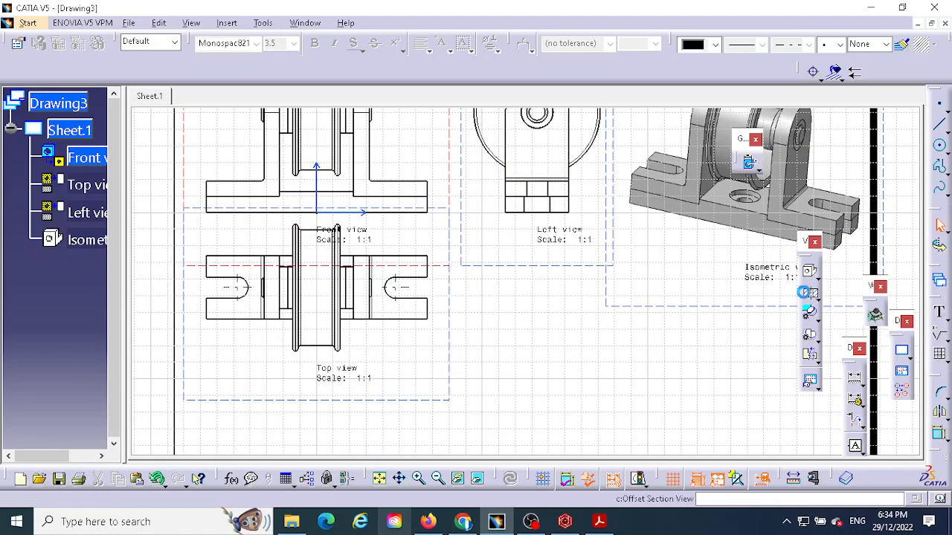
click(190, 288)
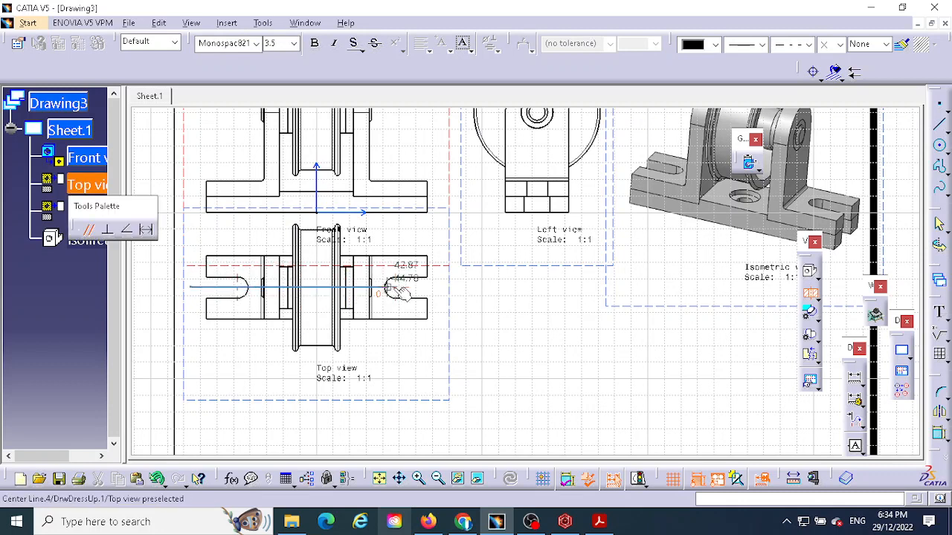
double_click(444, 288)
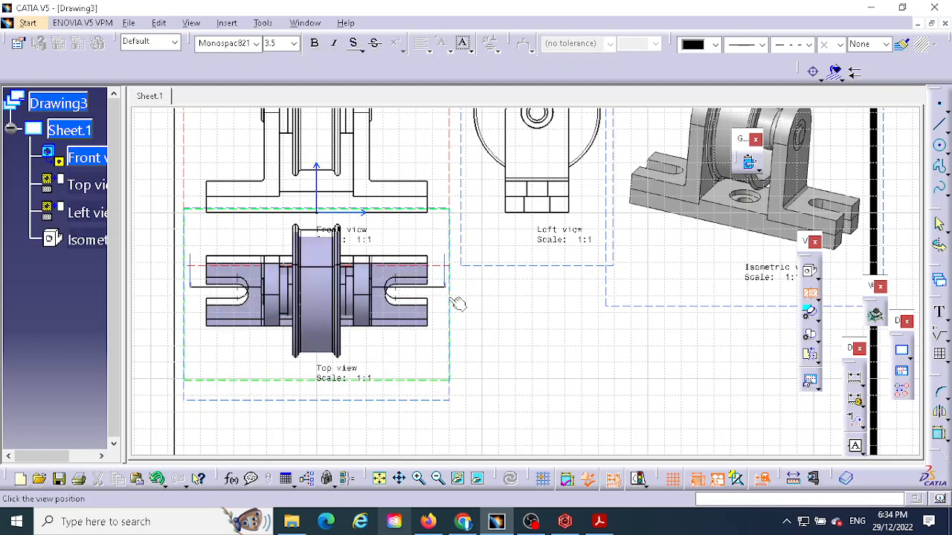
middle_drag(459, 356, 513, 179)
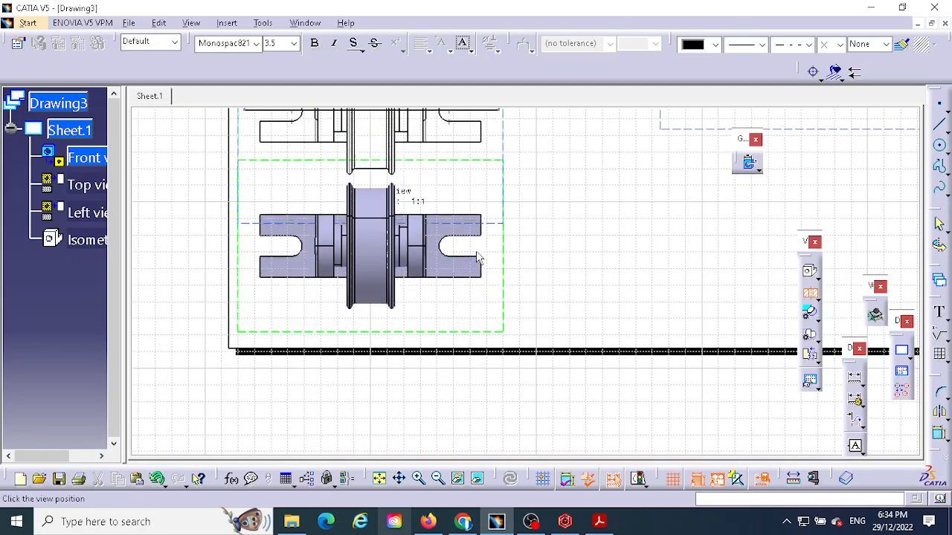
click(472, 273)
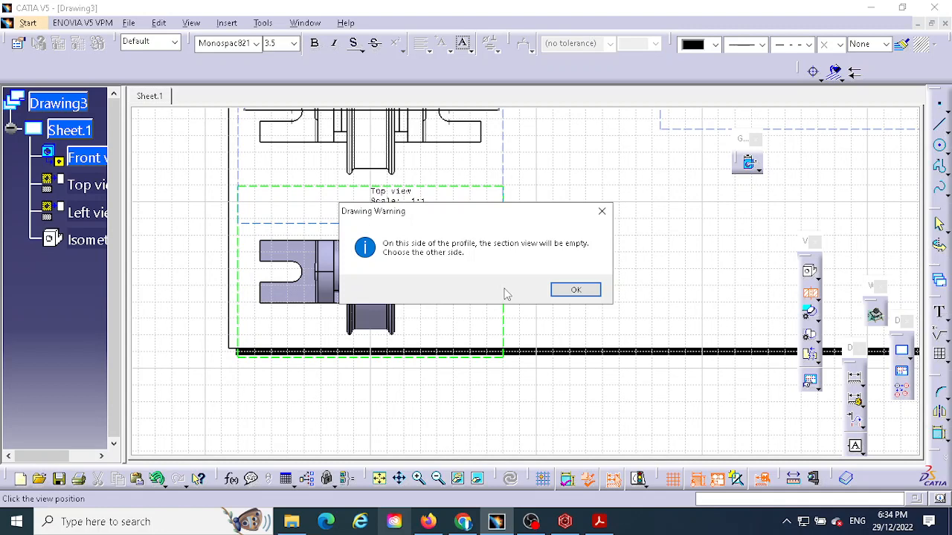
click(603, 213)
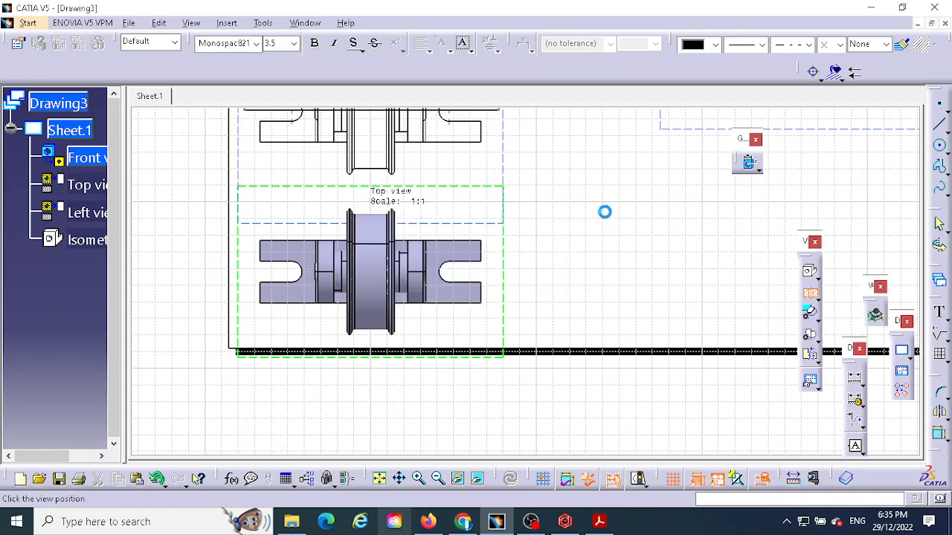
click(561, 285)
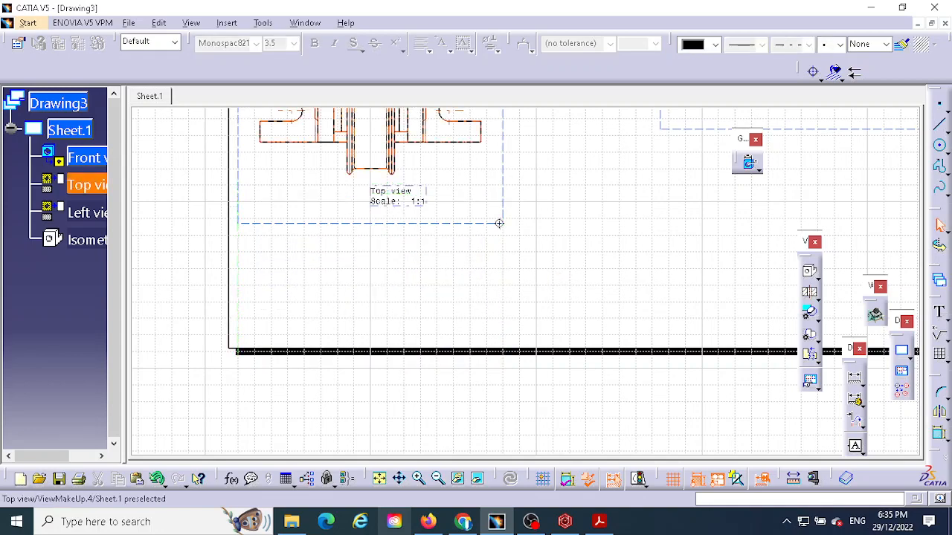
scroll(499, 291, down, 5)
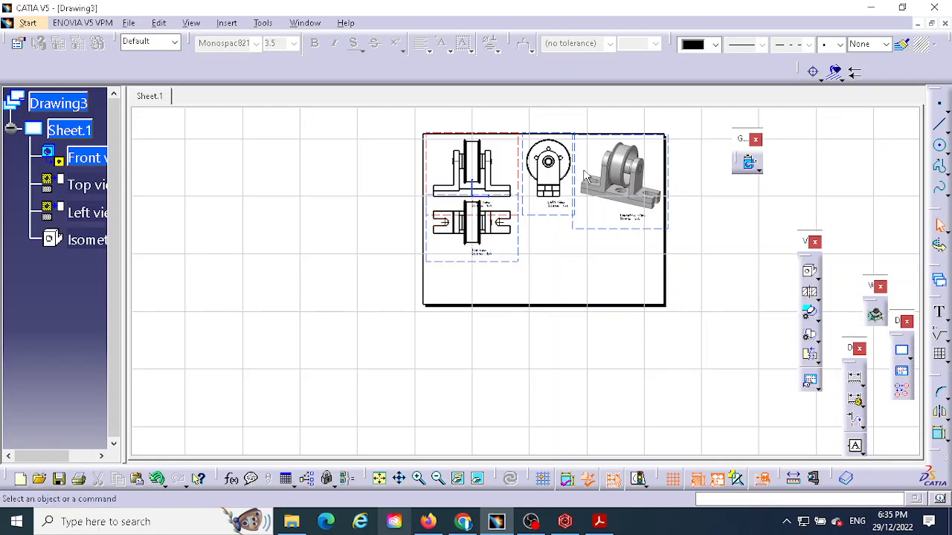
mouse_move(580, 160)
middle_down()
mouse_move(568, 191)
mouse_move(591, 145)
mouse_move(582, 177)
mouse_move(607, 142)
middle_up()
middle_drag(449, 342, 448, 328)
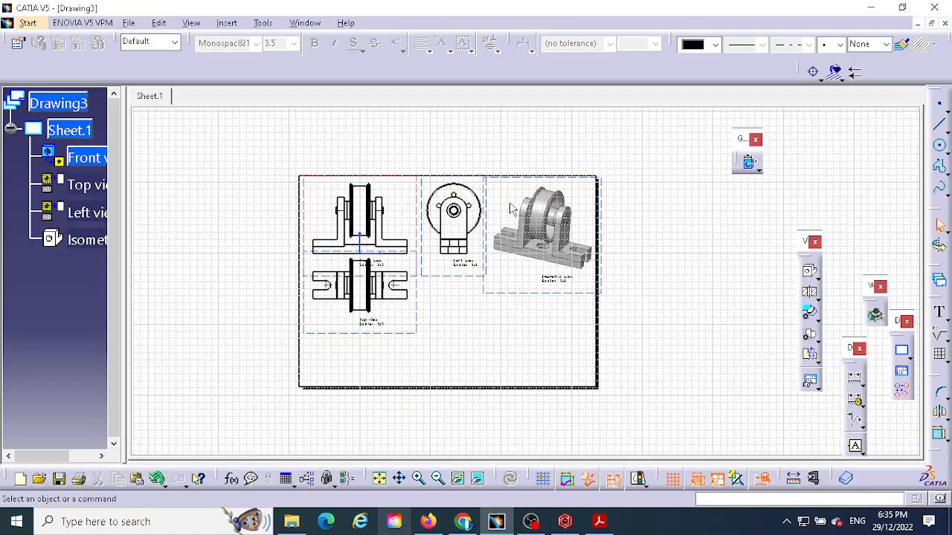
ctrl+middle_drag(510, 201, 534, 110)
mouse_move(487, 246)
middle_down()
mouse_move(455, 248)
mouse_move(459, 400)
mouse_move(698, 298)
mouse_move(687, 297)
mouse_move(687, 282)
middle_up()
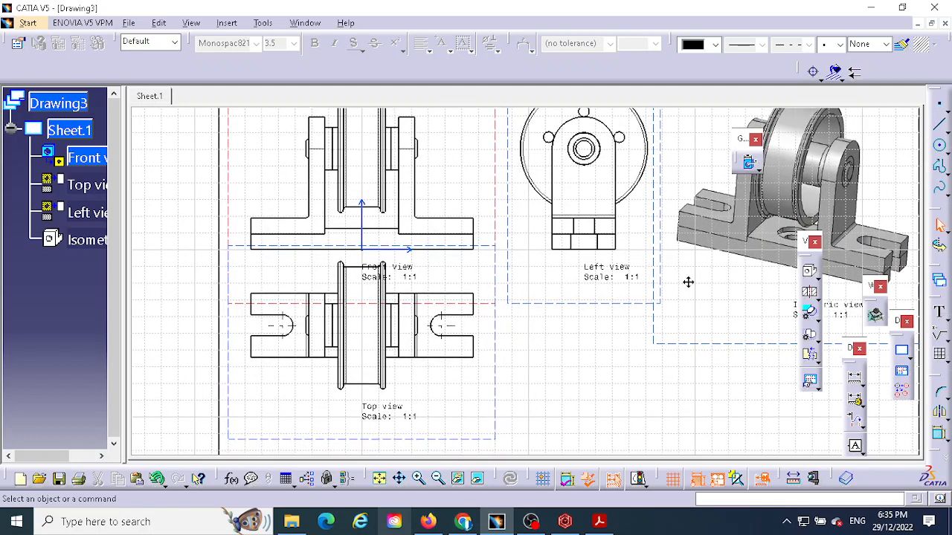
Step: Review the format, orientation and projection method in the properties of Sheet.1 and accept the settings
click(70, 131)
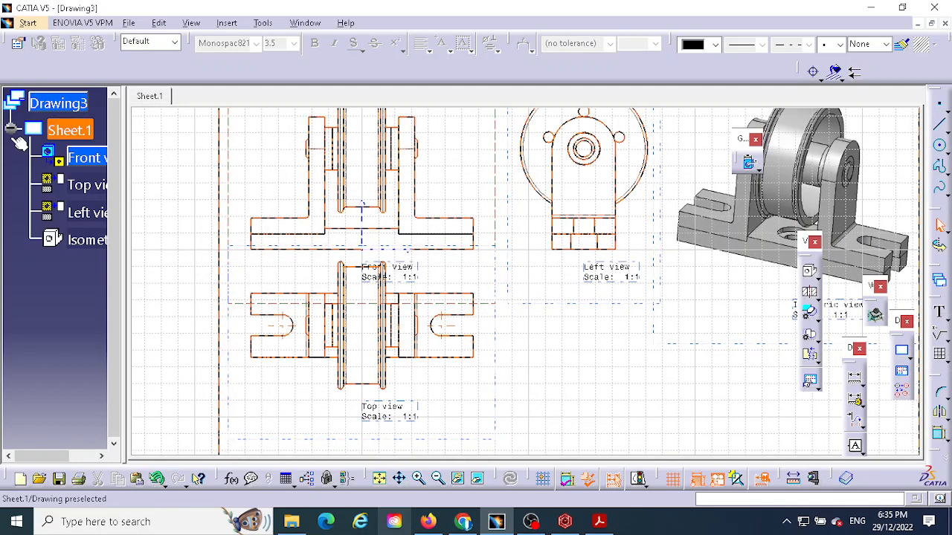
right_click(66, 133)
click(99, 249)
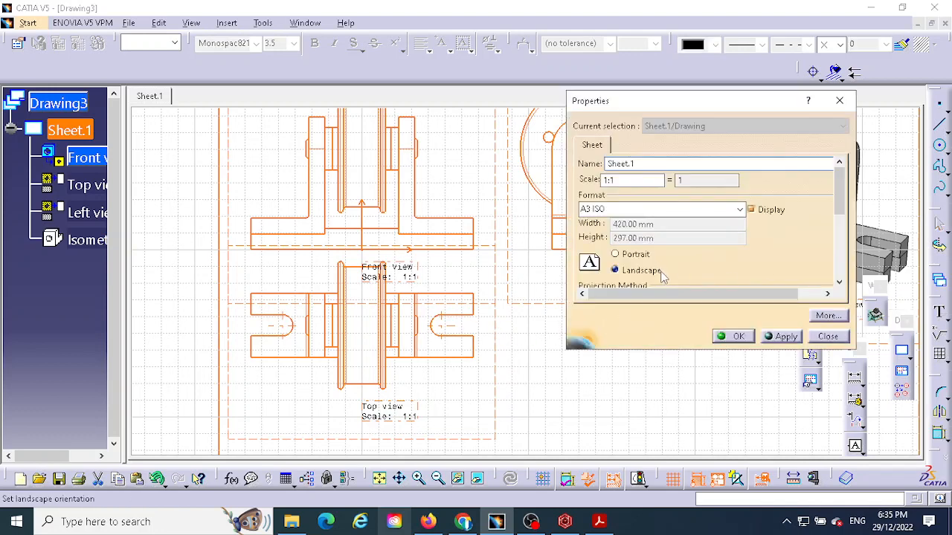
drag(838, 211, 839, 236)
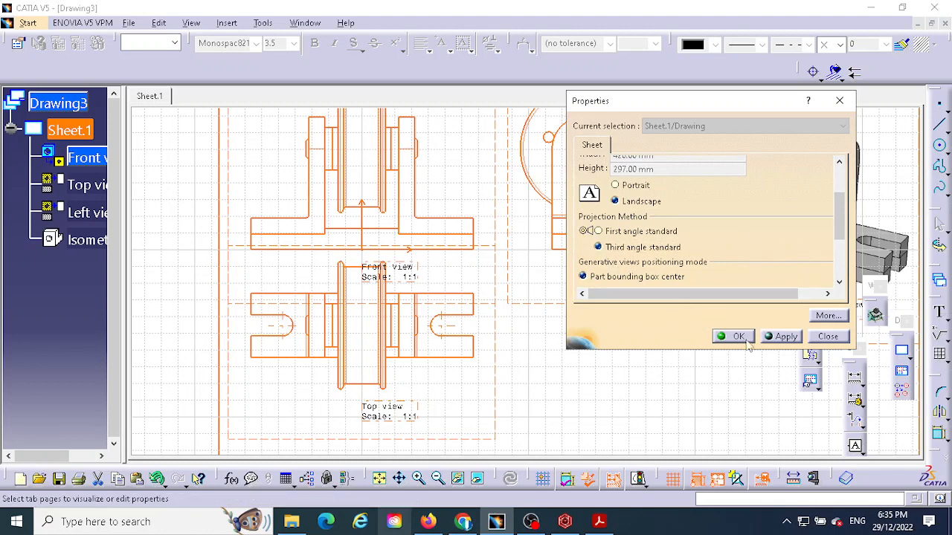
click(788, 339)
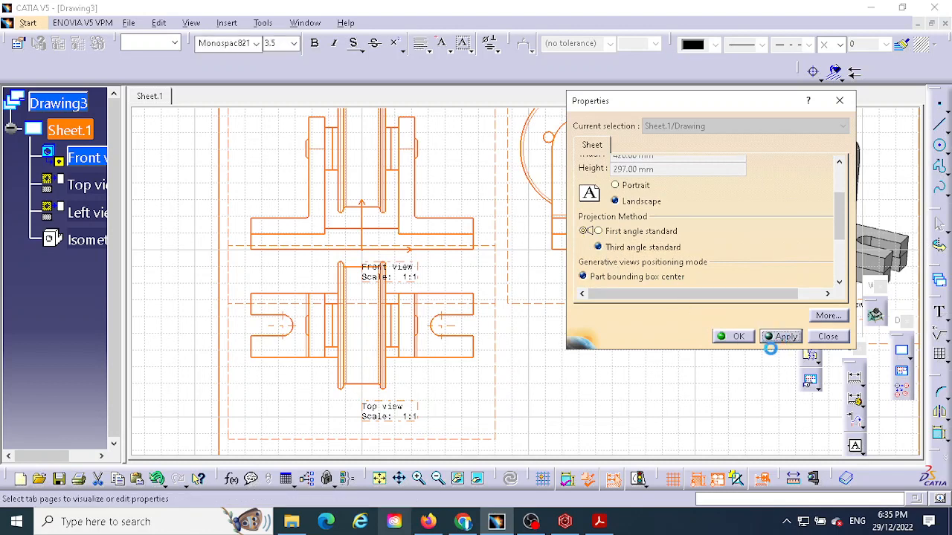
click(734, 337)
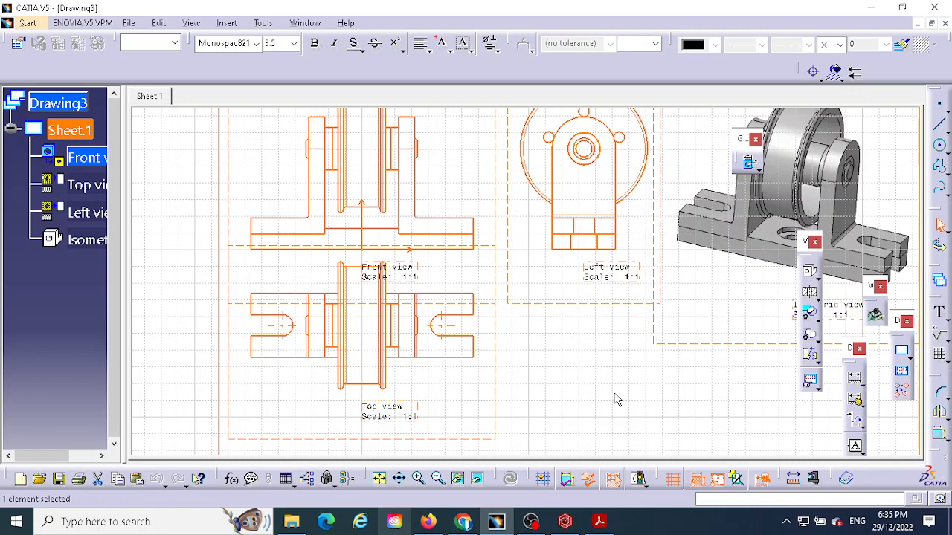
click(615, 400)
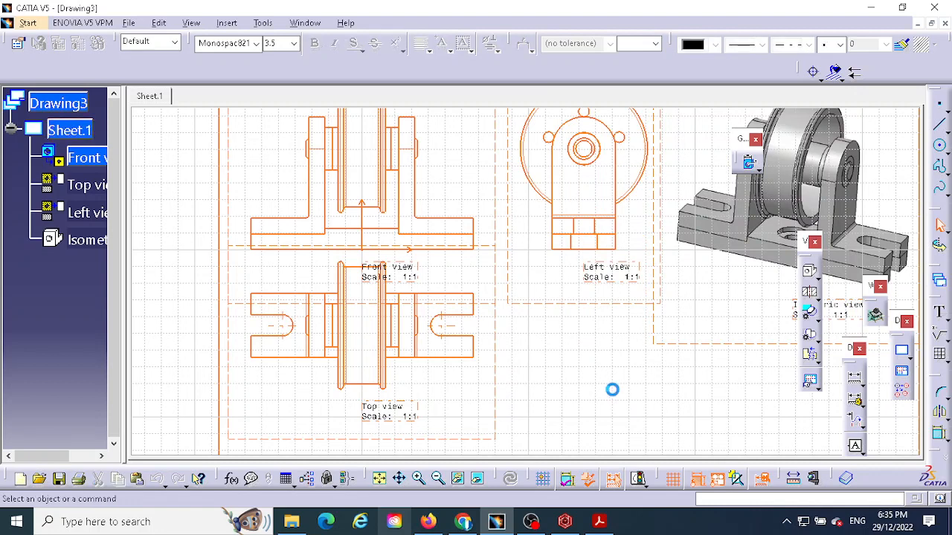
click(811, 294)
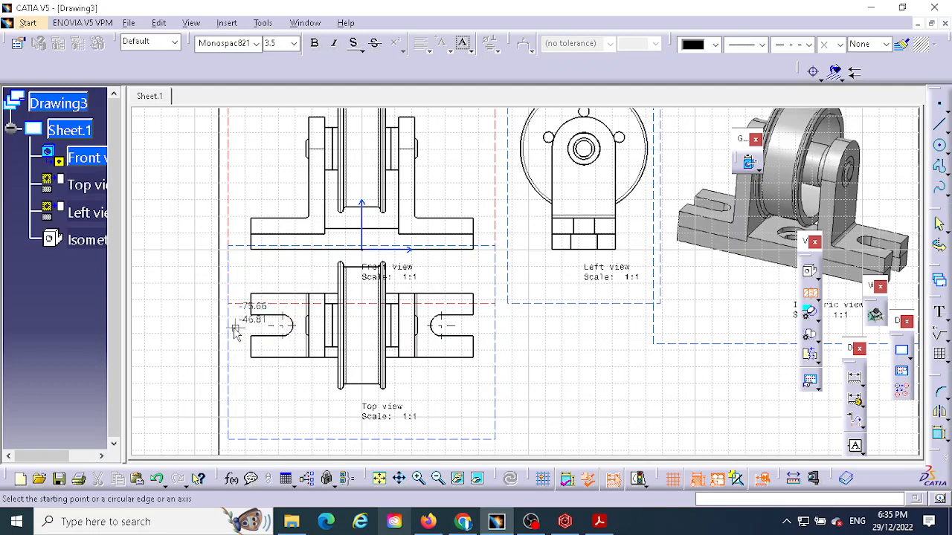
click(235, 327)
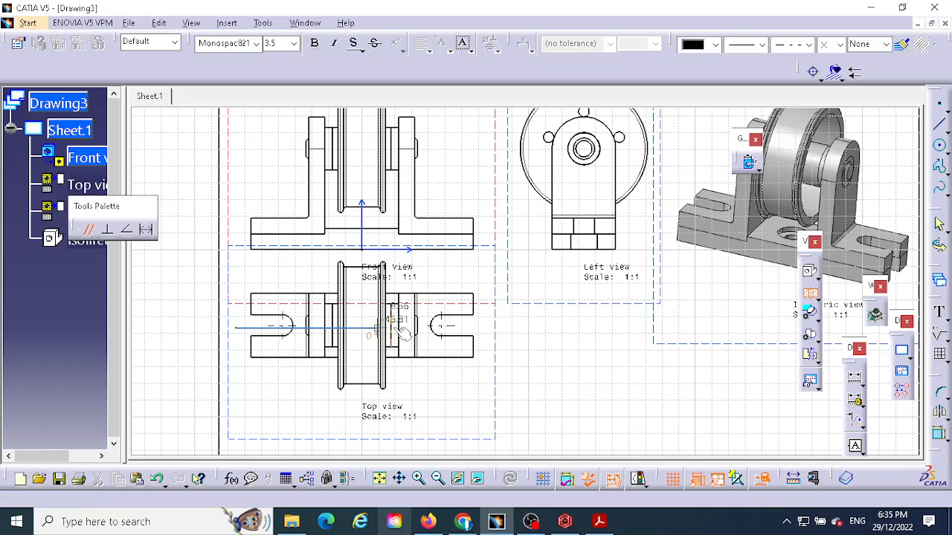
key(Escape)
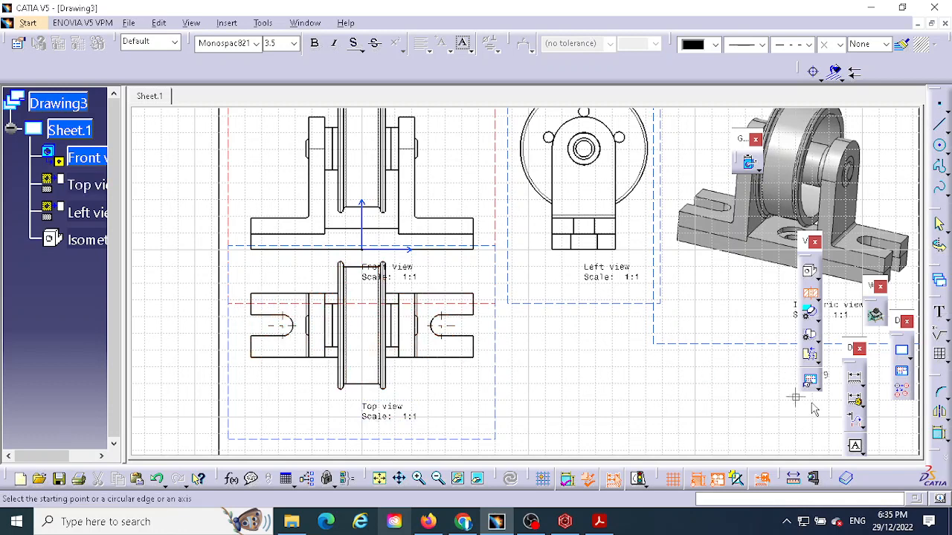
click(942, 412)
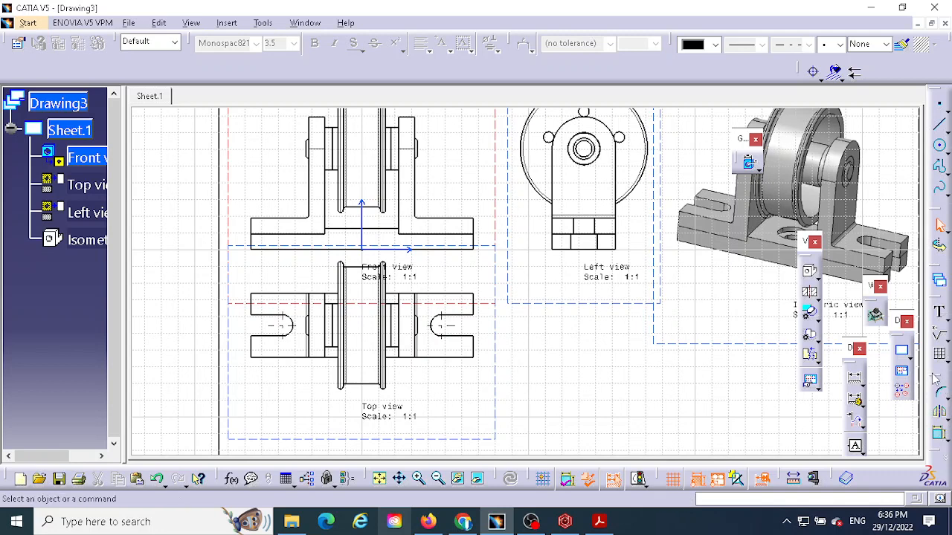
Step: Draw a horizontal line about 32.6 mm long from the top view's left slot center outward and make it a construction element
click(947, 132)
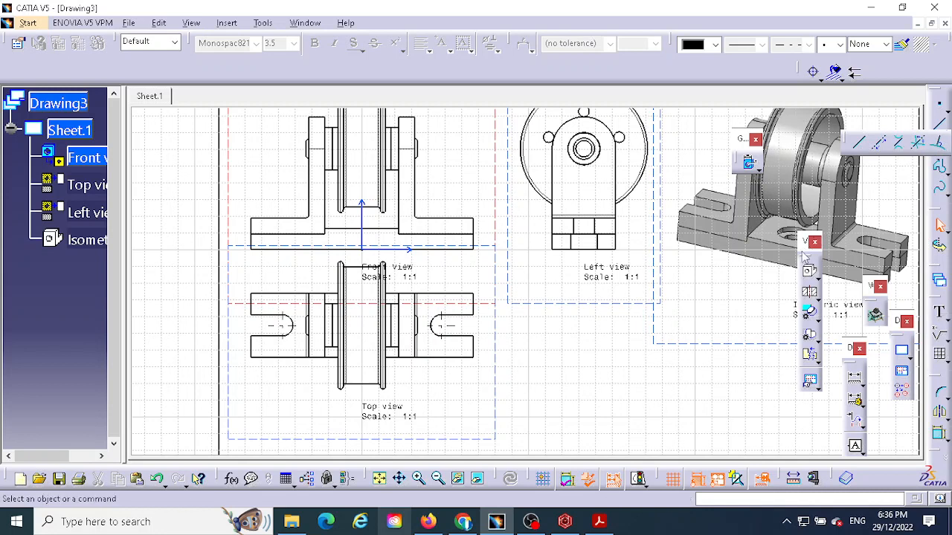
click(898, 181)
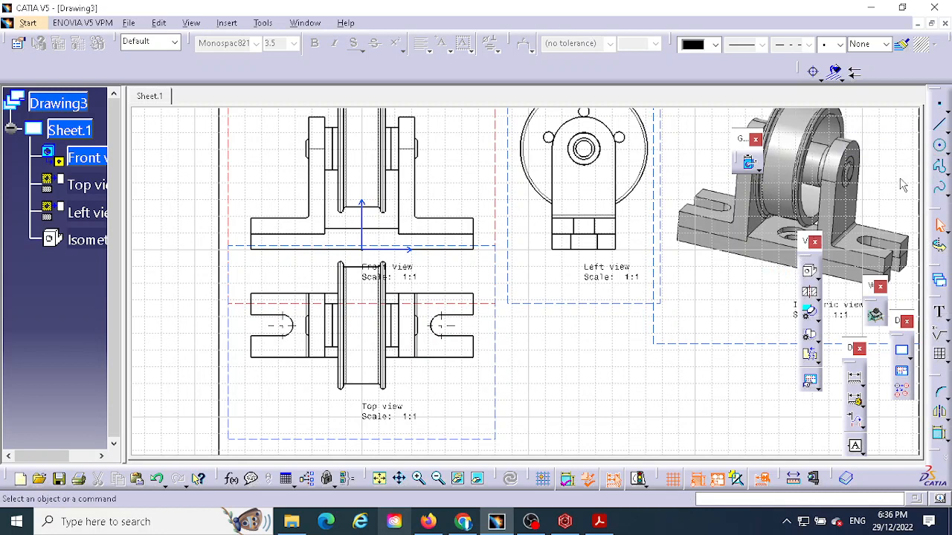
click(940, 132)
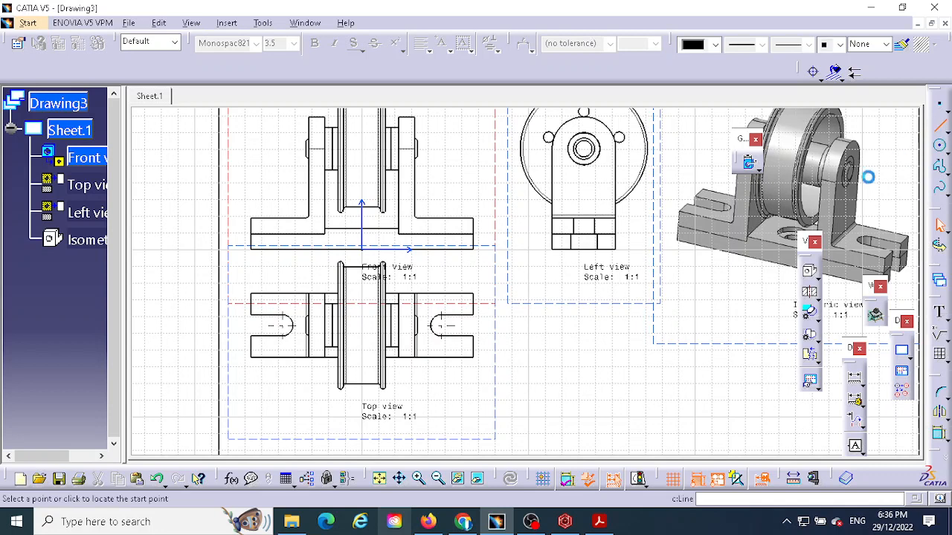
click(290, 327)
click(229, 326)
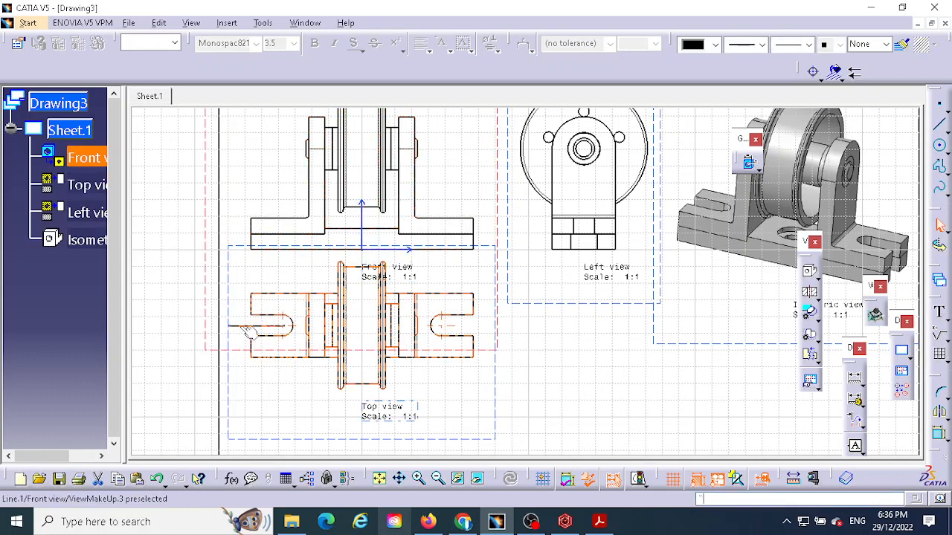
double_click(239, 326)
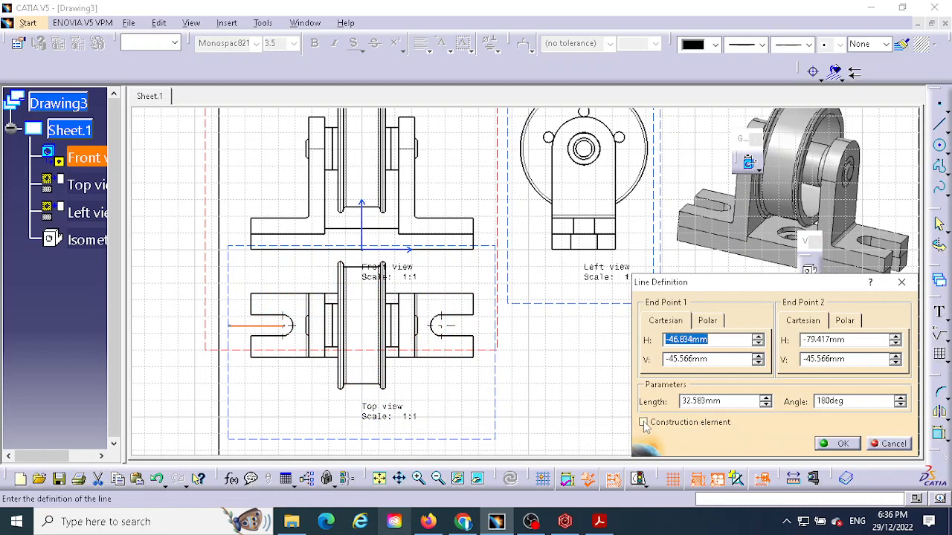
click(644, 423)
click(837, 444)
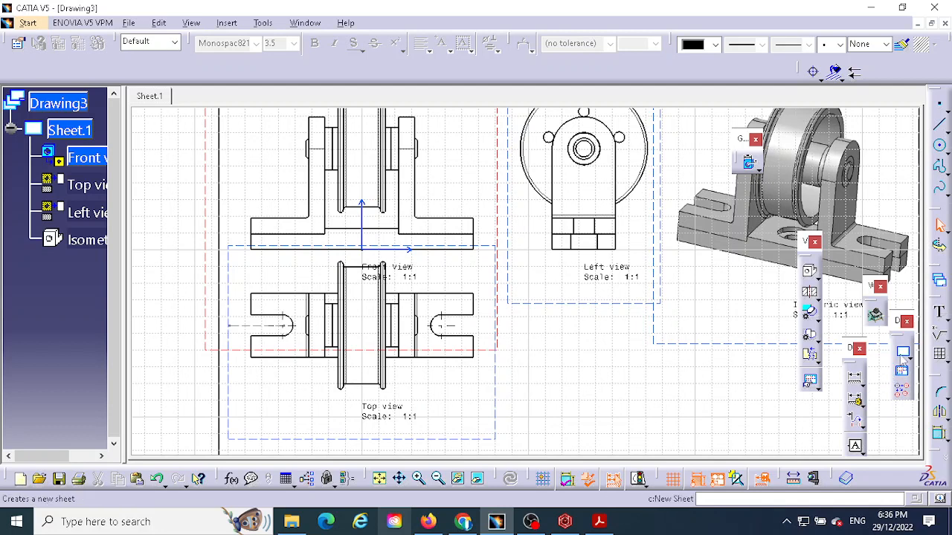
Step: Create a section view cut horizontally from the construction line's outer end through both slots of the top view, placed below it
click(810, 294)
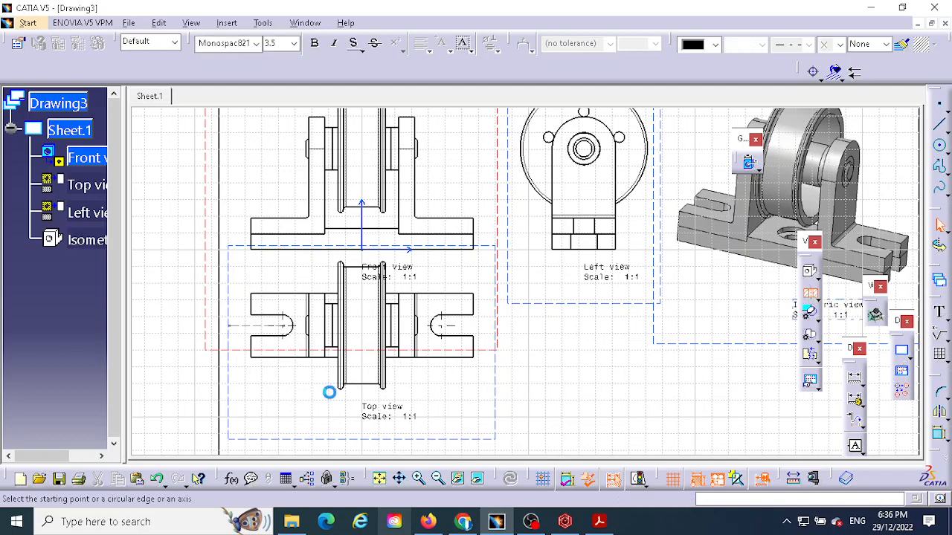
click(229, 325)
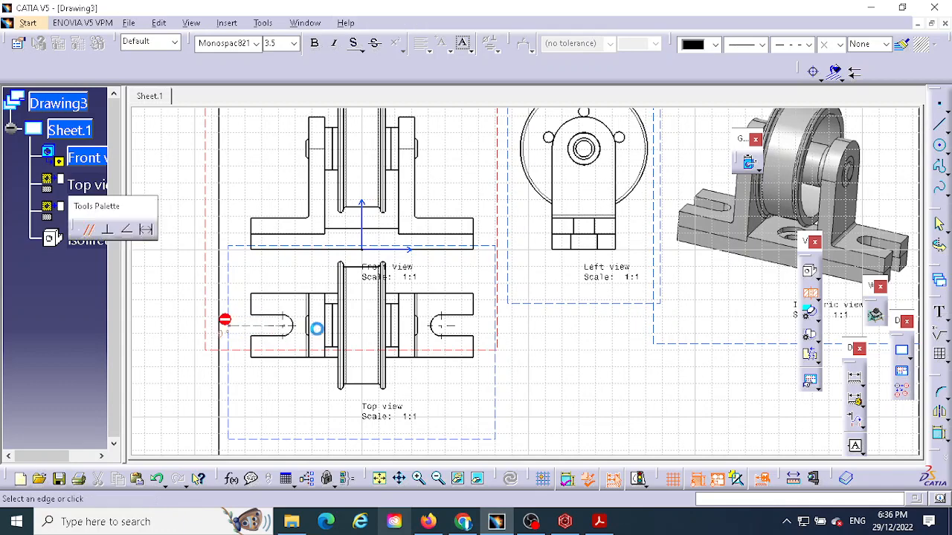
double_click(492, 330)
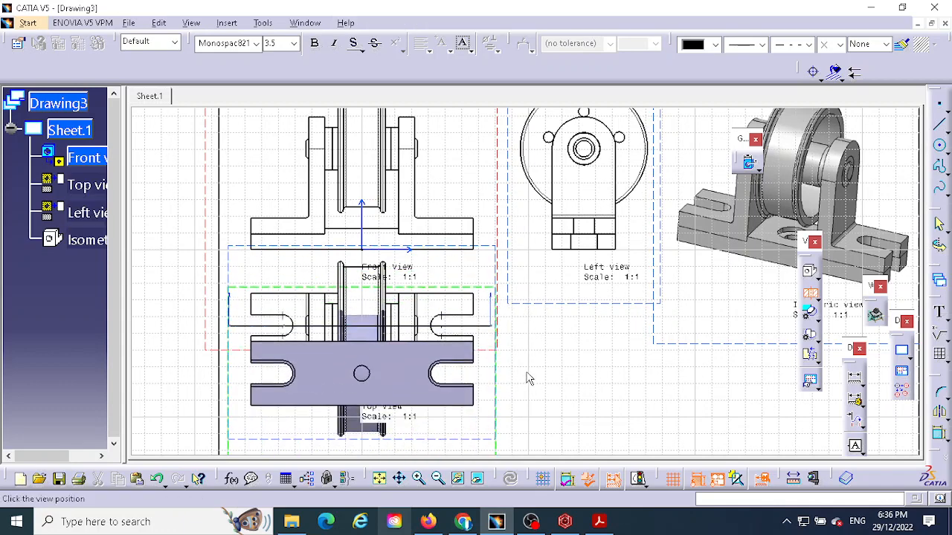
middle_drag(513, 318, 512, 210)
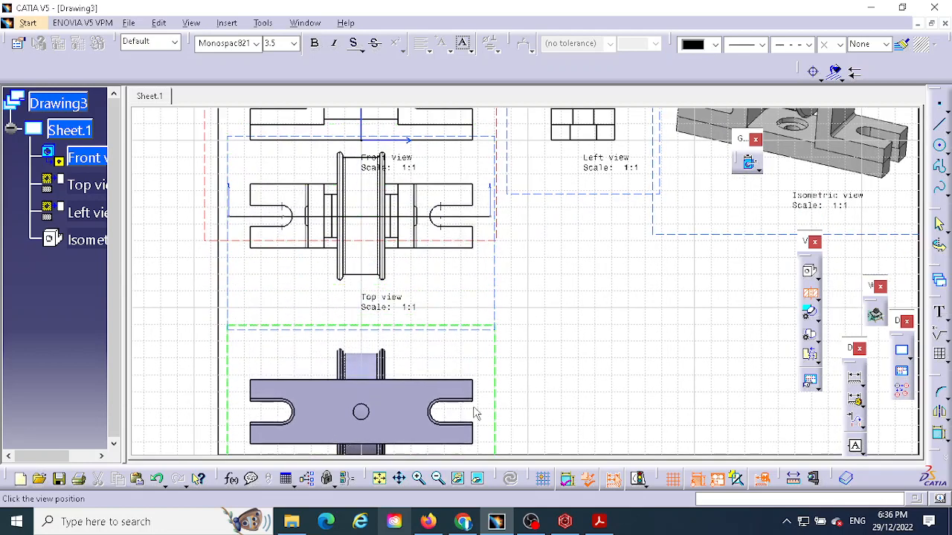
click(481, 378)
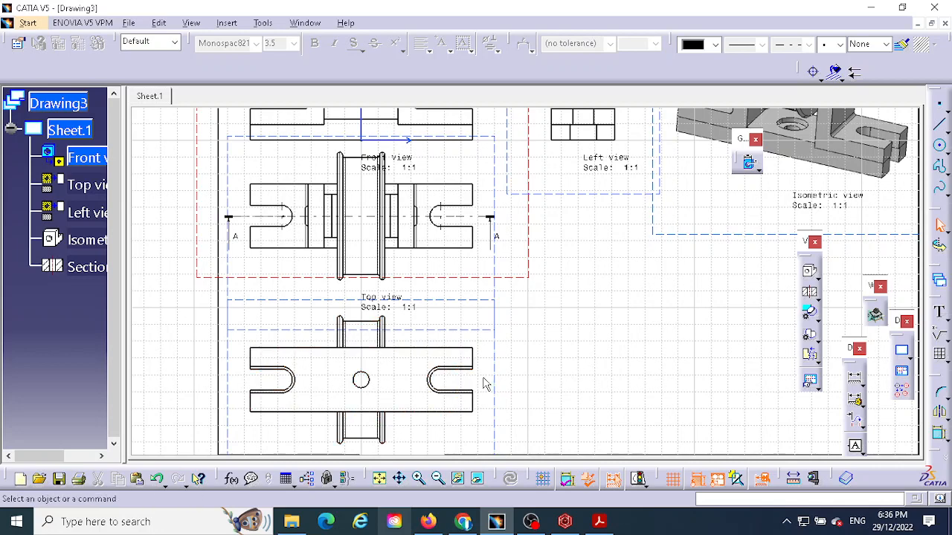
mouse_move(471, 349)
middle_down()
mouse_move(470, 289)
mouse_move(466, 364)
middle_up()
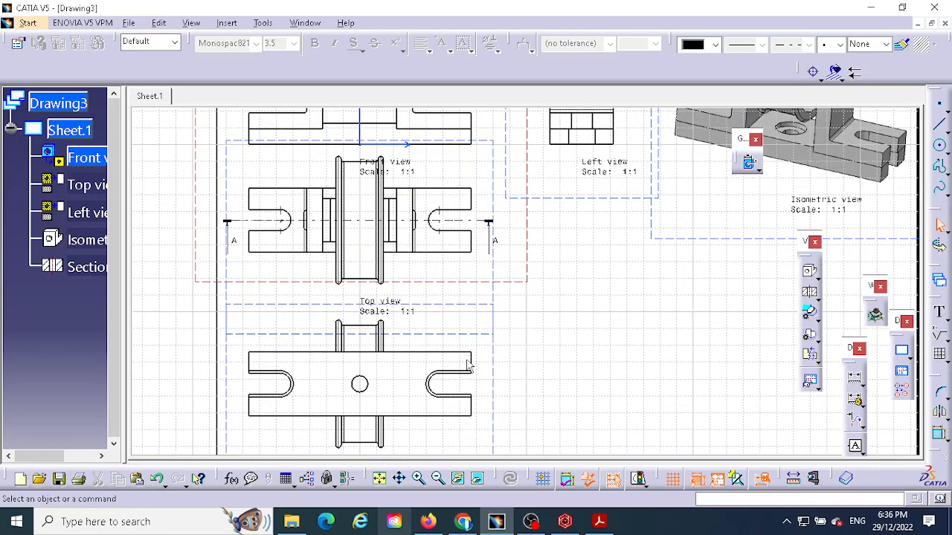
scroll(510, 383, down, 1)
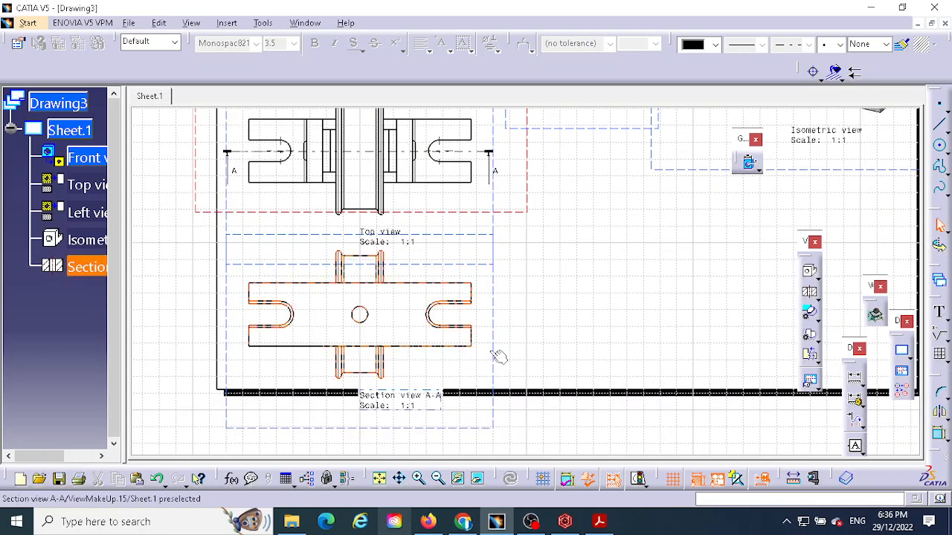
Step: Delete the section view below the top view and the construction line at the left slot
click(225, 331)
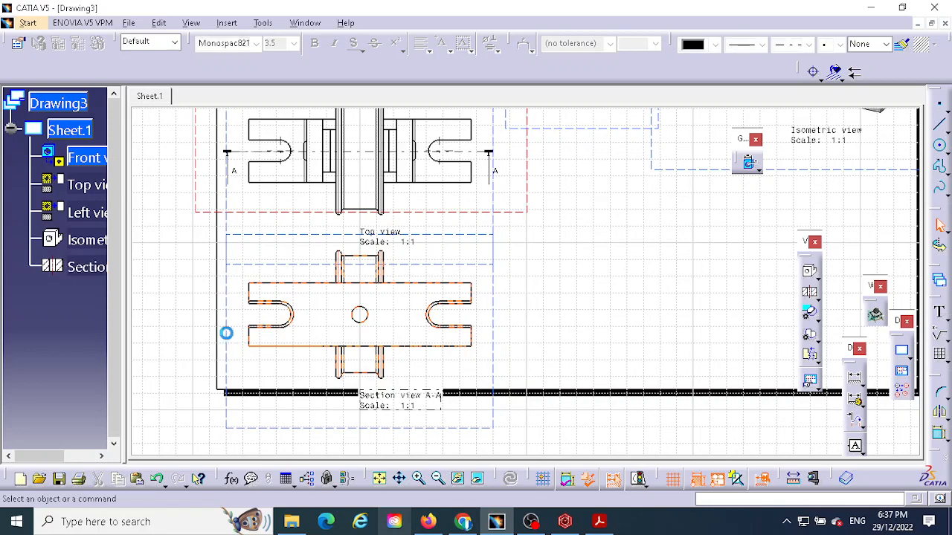
key(Delete)
middle_drag(470, 330, 478, 478)
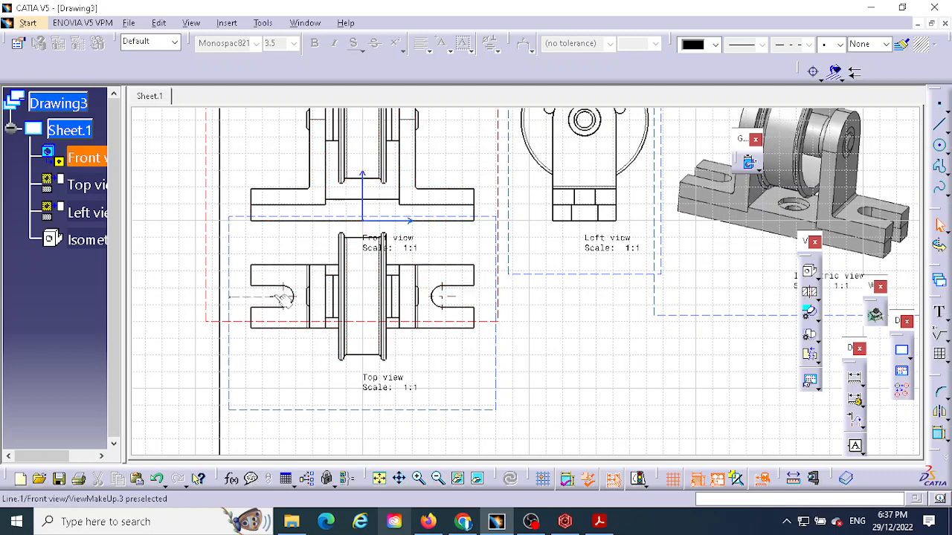
click(246, 298)
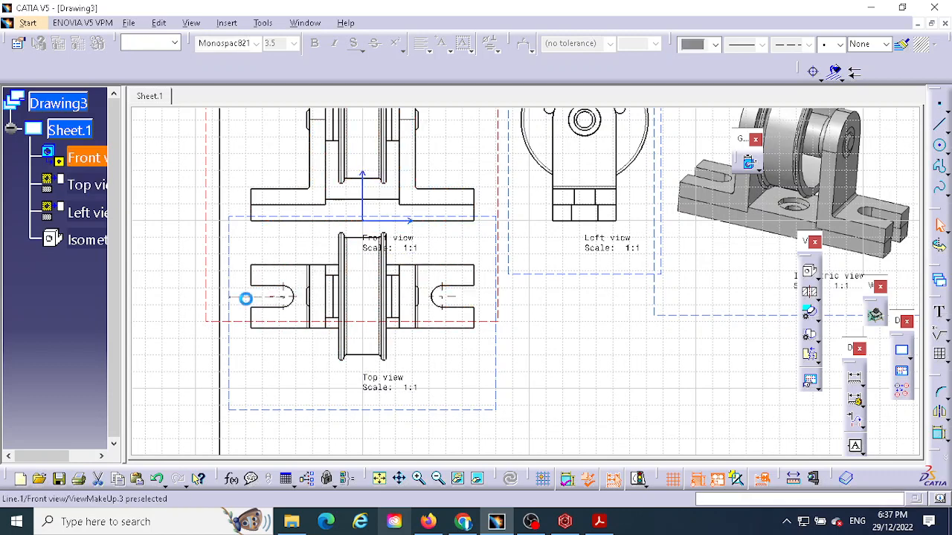
key(Delete)
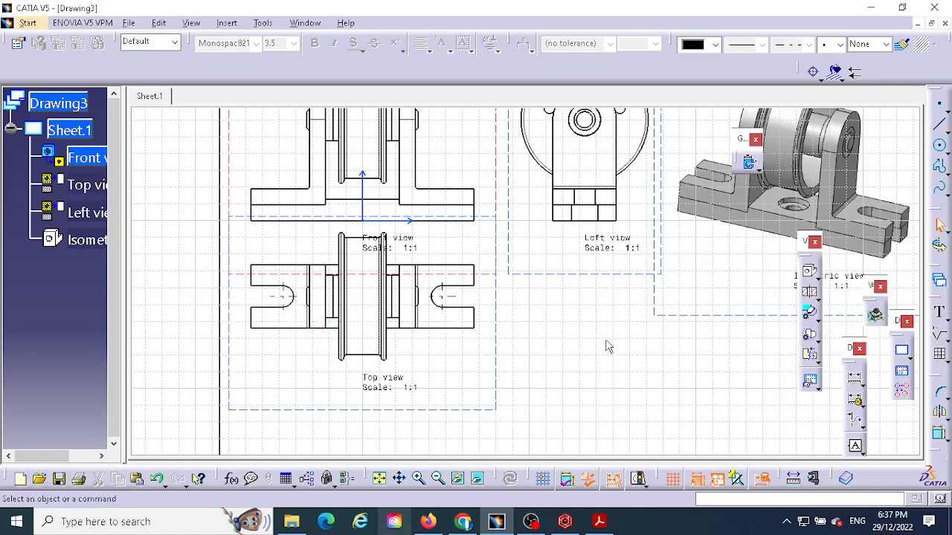
mouse_move(607, 346)
middle_down()
mouse_move(620, 416)
mouse_move(568, 439)
middle_up()
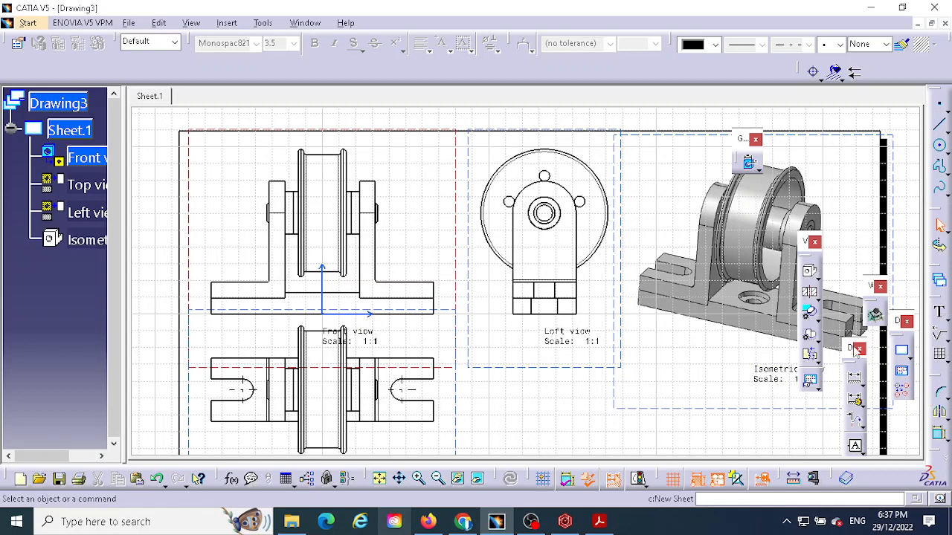
click(810, 293)
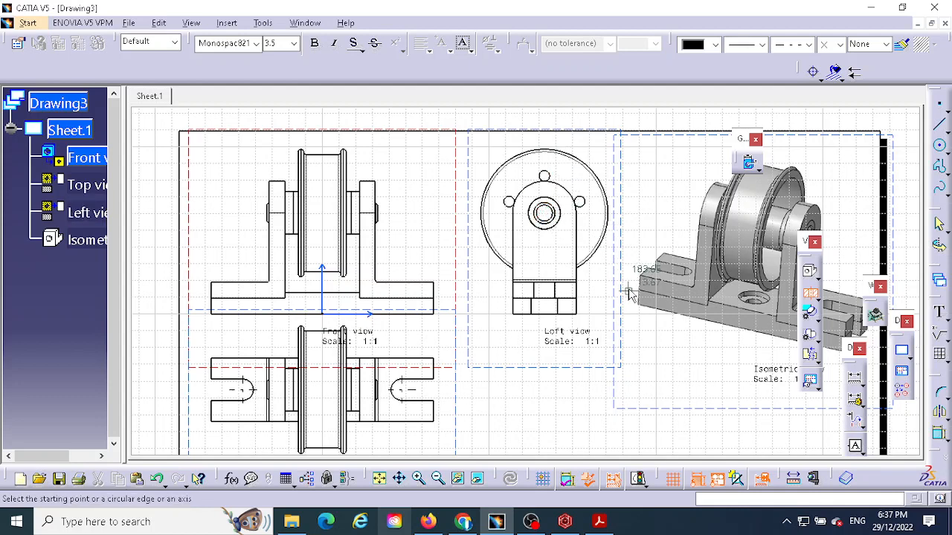
key(Escape)
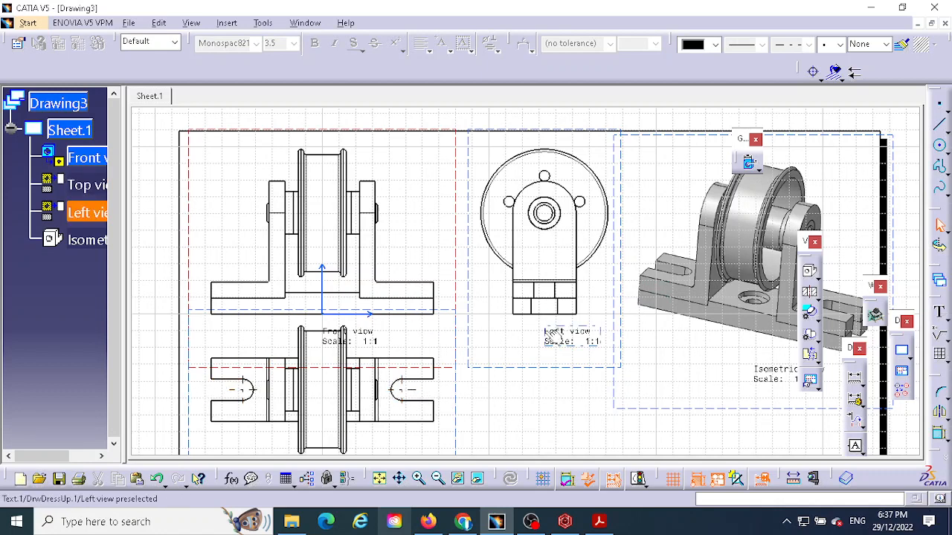
click(940, 133)
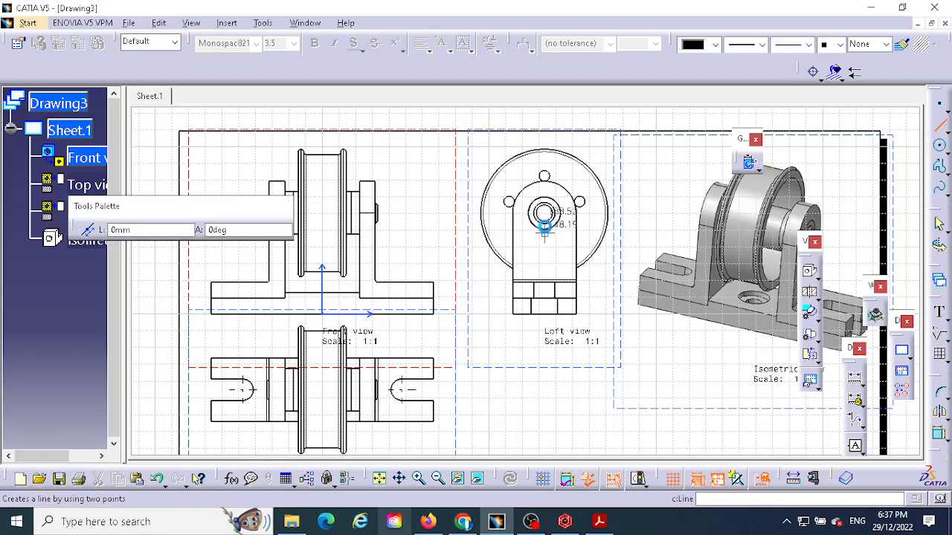
key(Escape)
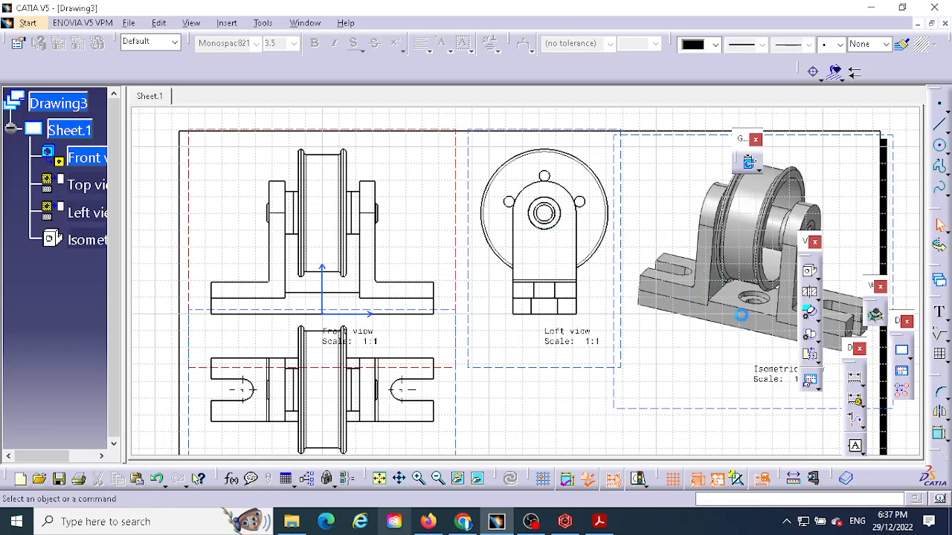
Step: Review the visualization, scale and dress-up settings in the isometric view's properties and close them without changes
click(615, 199)
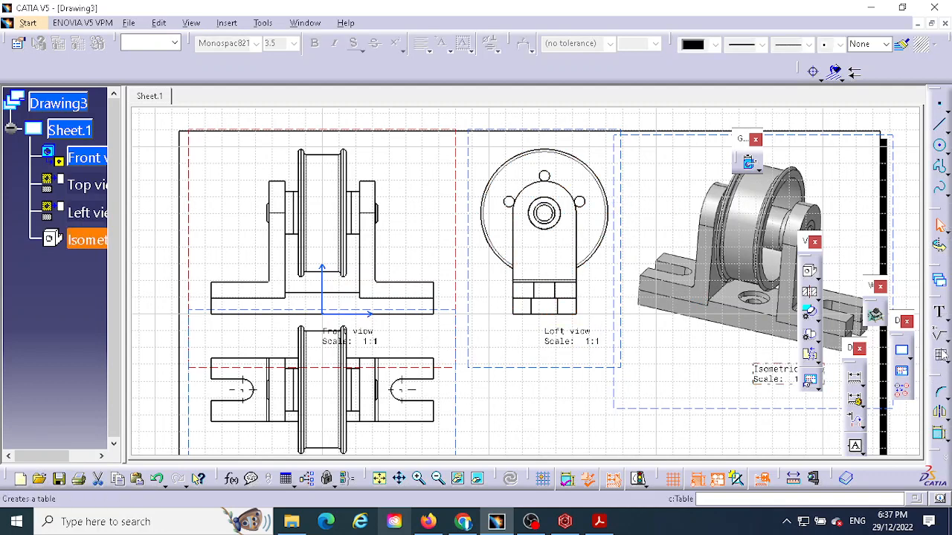
right_click(614, 273)
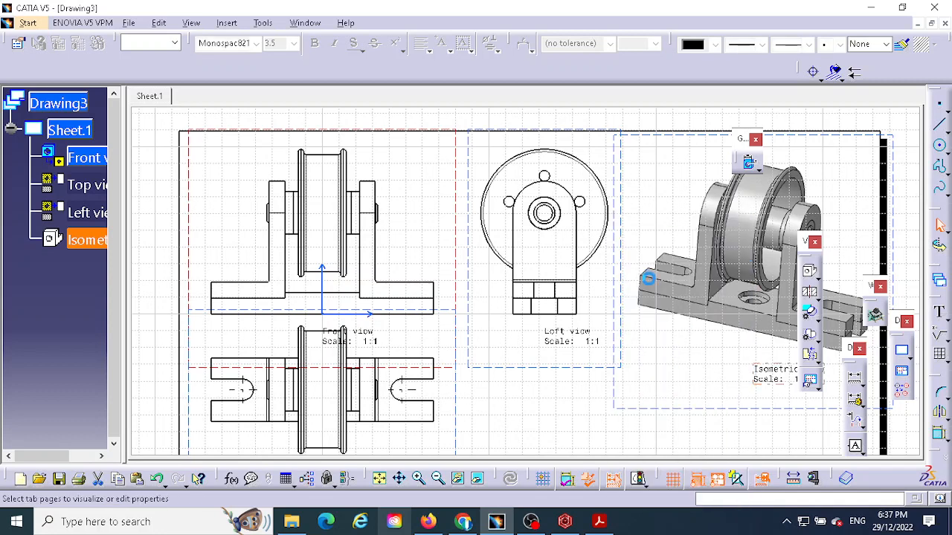
click(648, 287)
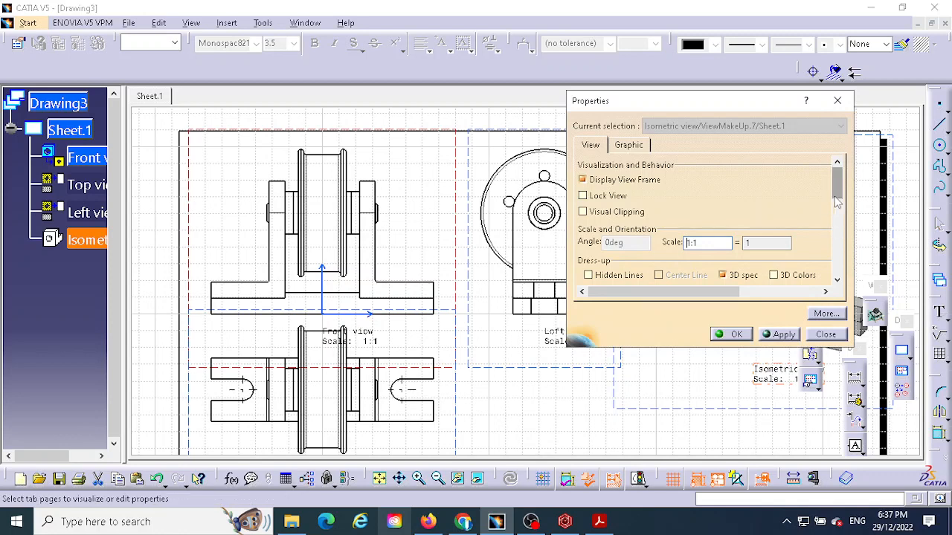
drag(834, 193, 834, 207)
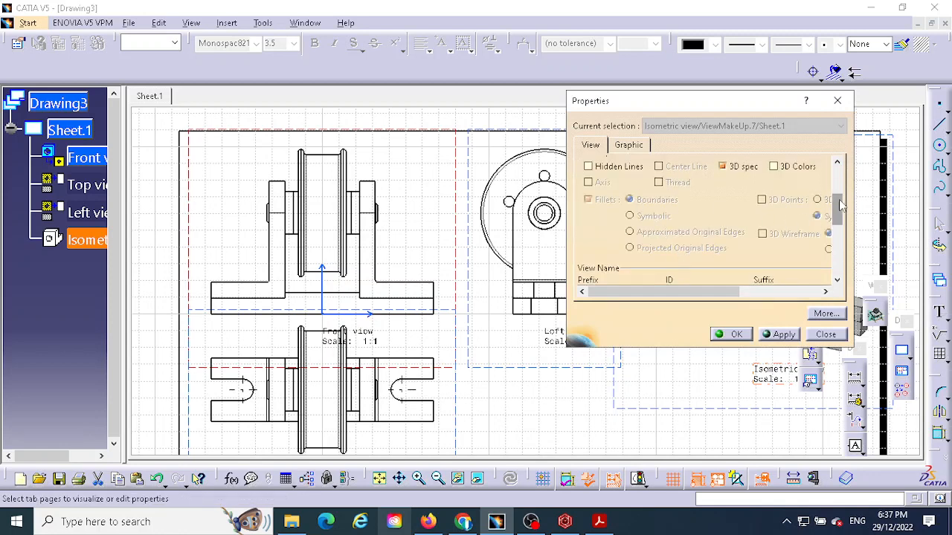
drag(837, 210, 837, 177)
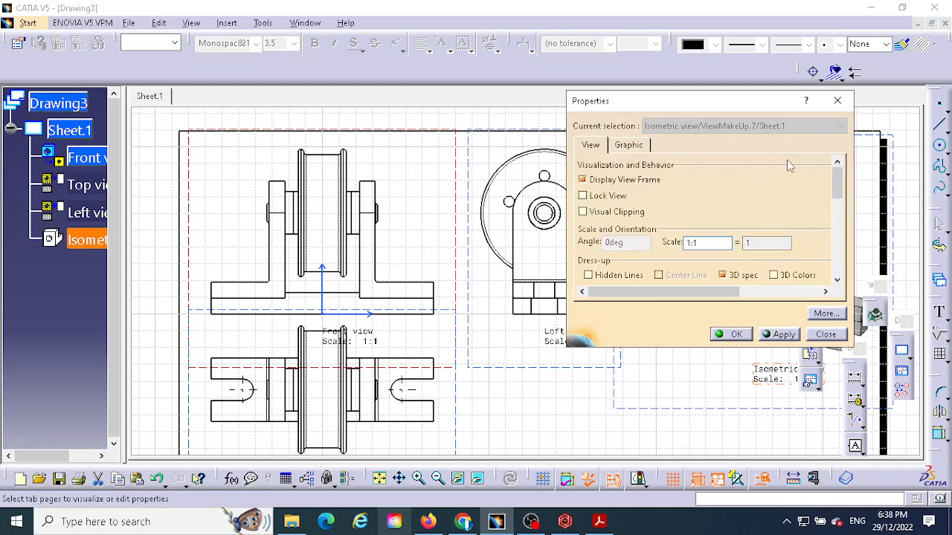
click(837, 100)
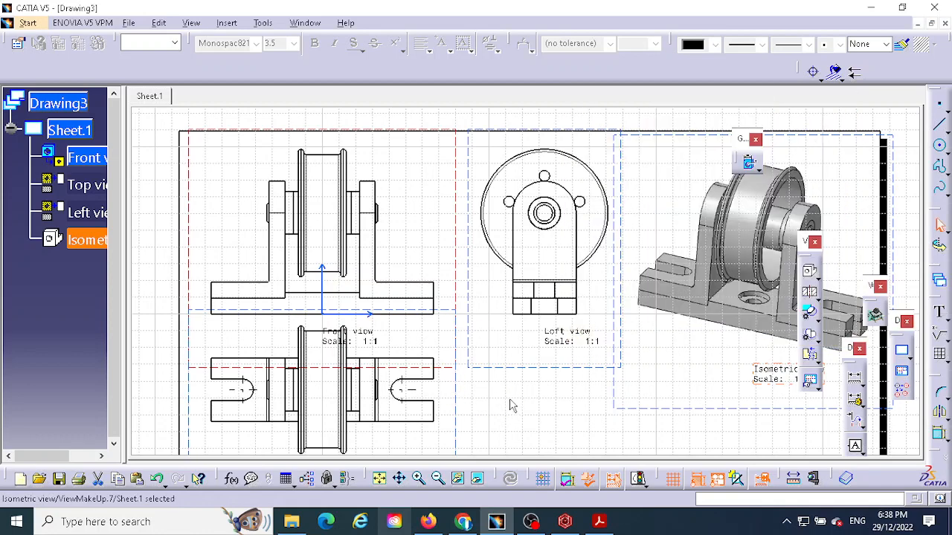
Step: Create a section view cut horizontally along the roller axis of the front view and place it beside the front view, outside the sheet
scroll(521, 388, down, 3)
scroll(531, 377, up, 1)
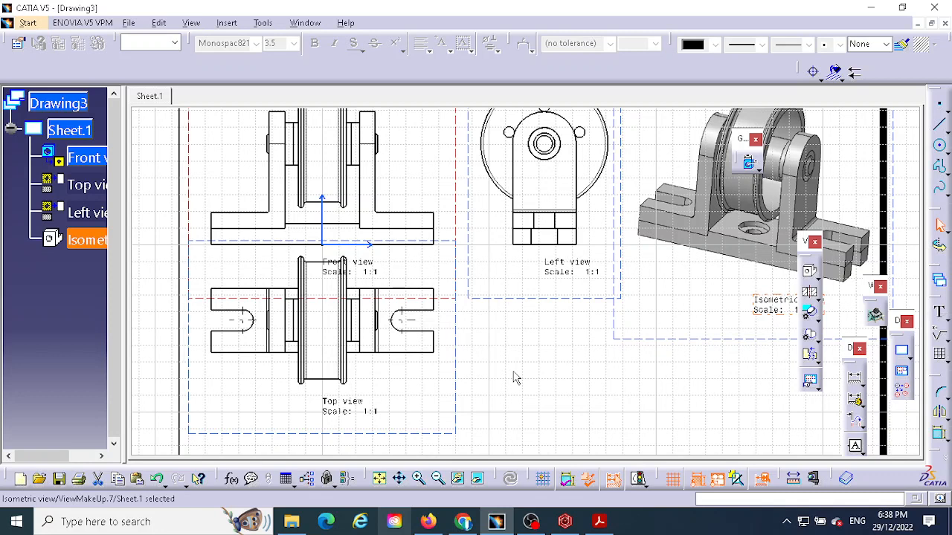
scroll(515, 378, up, 2)
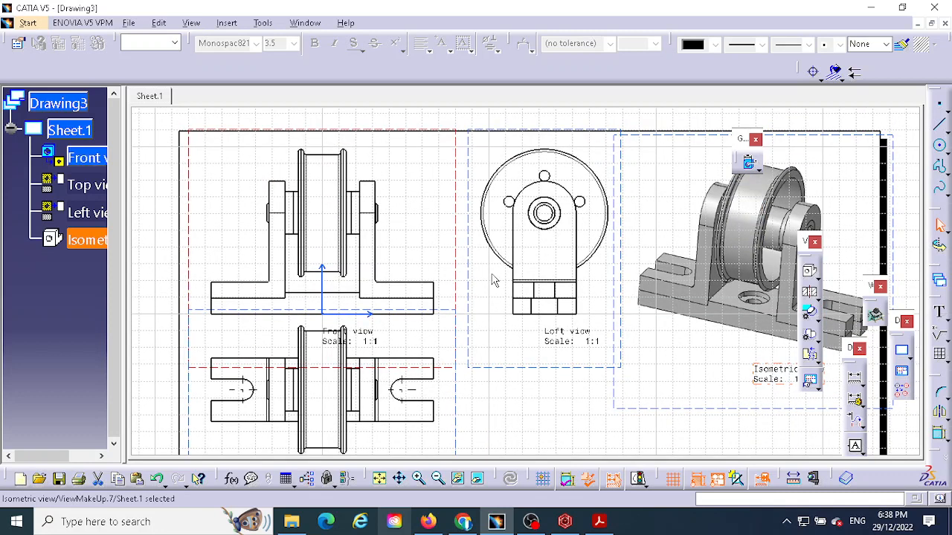
scroll(461, 291, down, 4)
scroll(496, 310, up, 3)
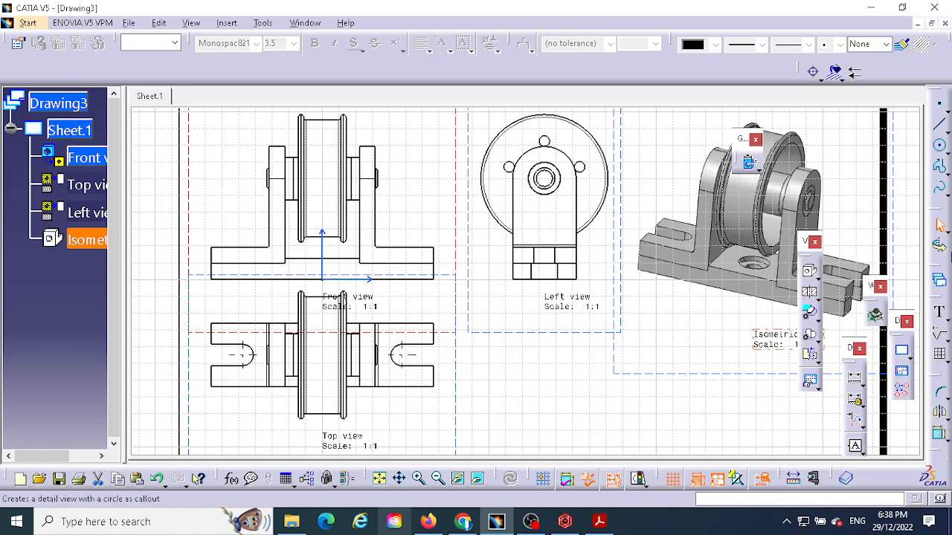
click(810, 295)
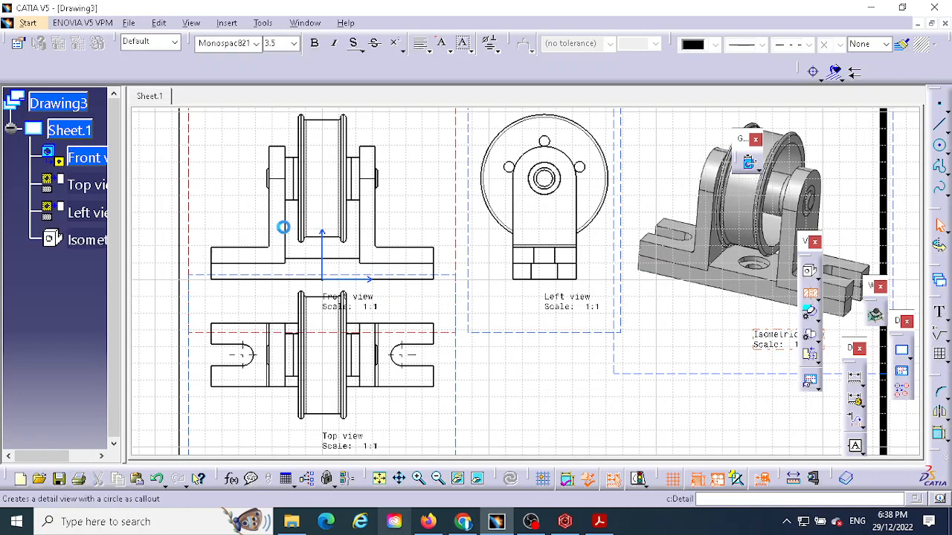
click(235, 177)
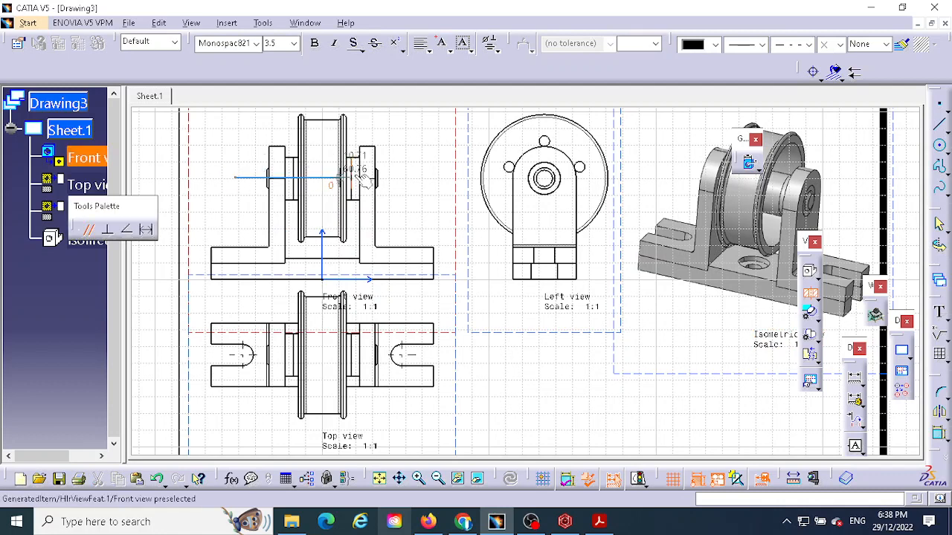
double_click(401, 178)
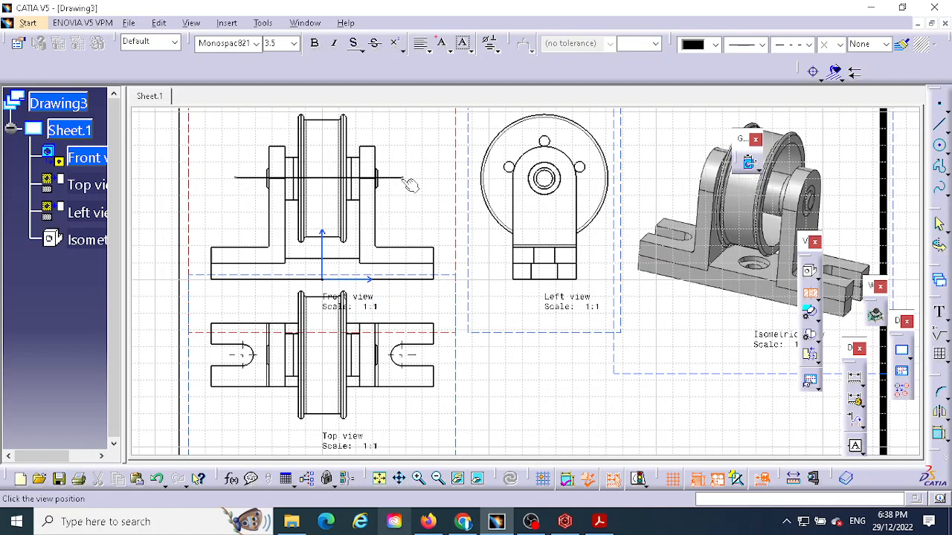
middle_drag(423, 235, 424, 234)
middle_drag(433, 242, 435, 275)
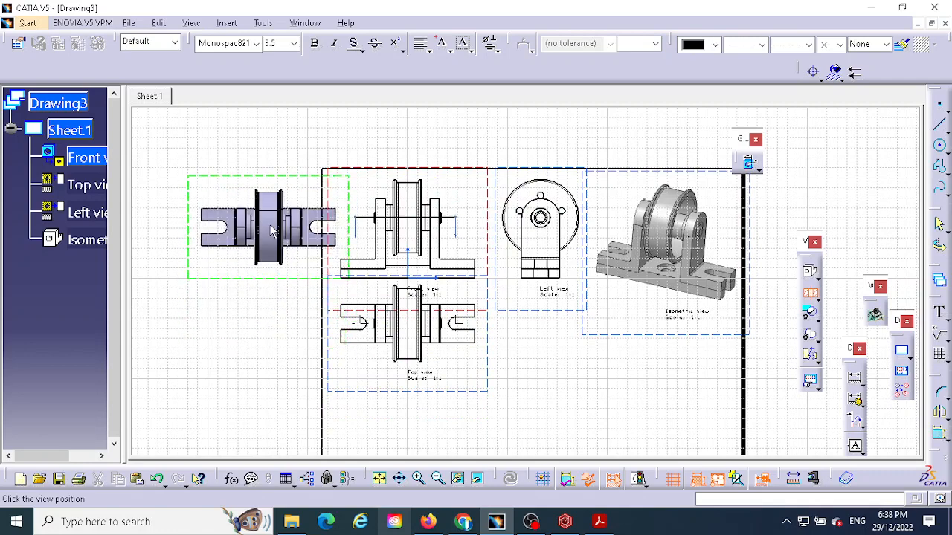
click(275, 228)
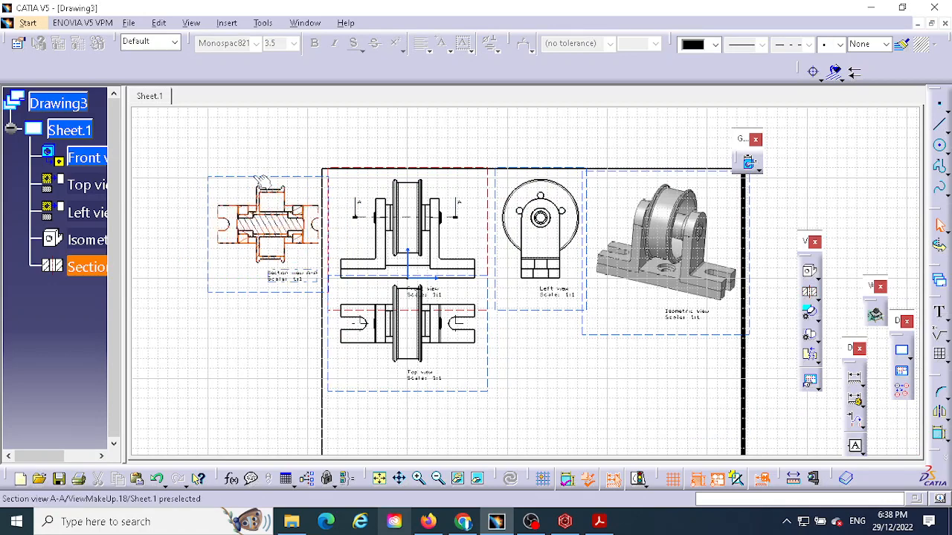
Step: Move the section view onto the sheet, below the left view and beside the top view
drag(256, 178, 536, 346)
ctrl+middle_drag(656, 388, 685, 287)
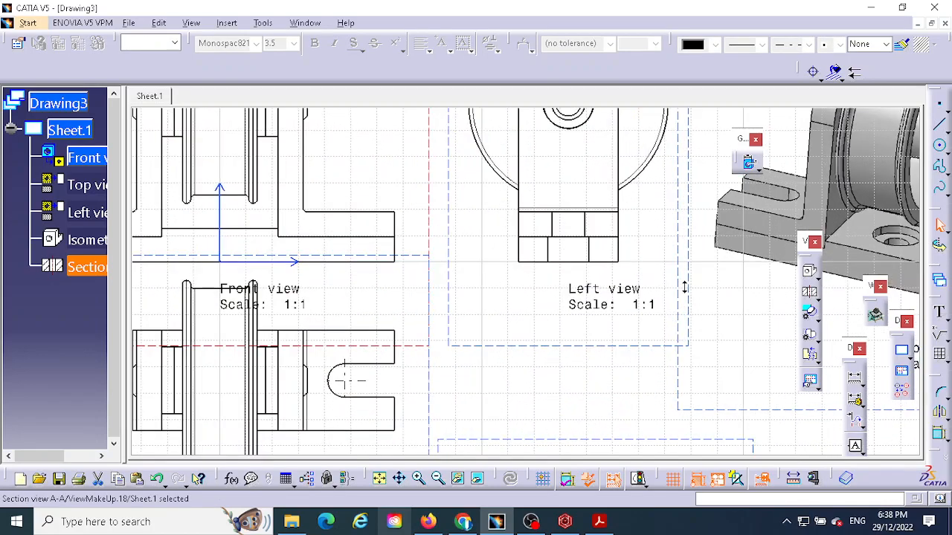
middle_drag(675, 376, 618, 172)
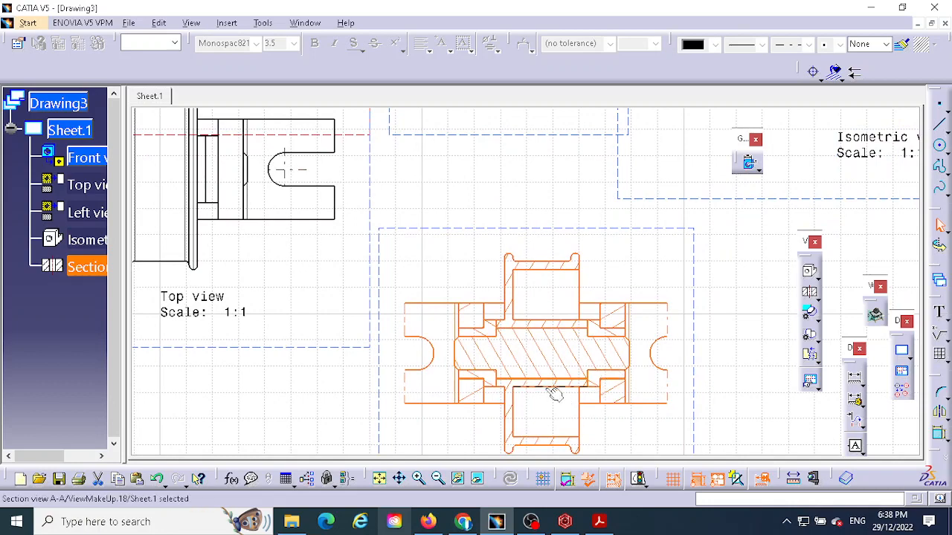
middle_drag(518, 360, 505, 274)
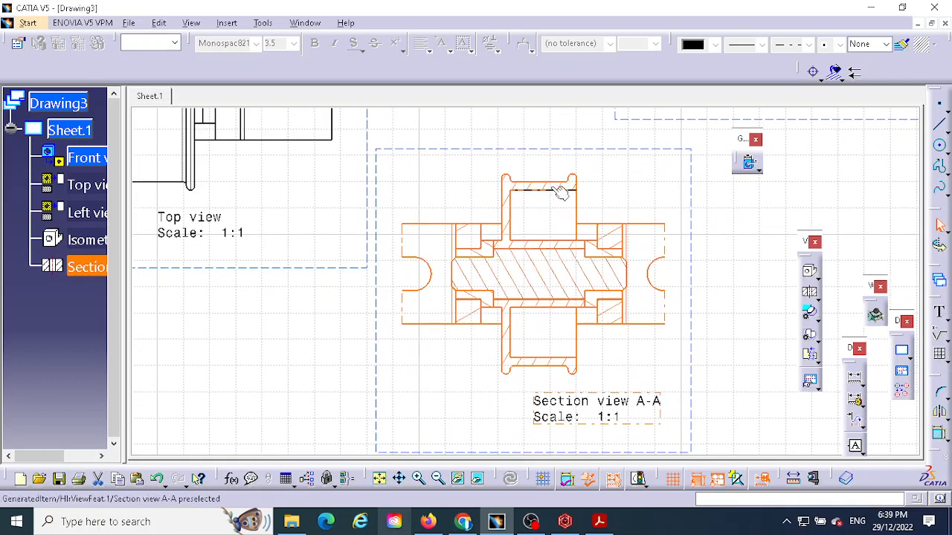
Step: Delete the section view below the left view
click(527, 248)
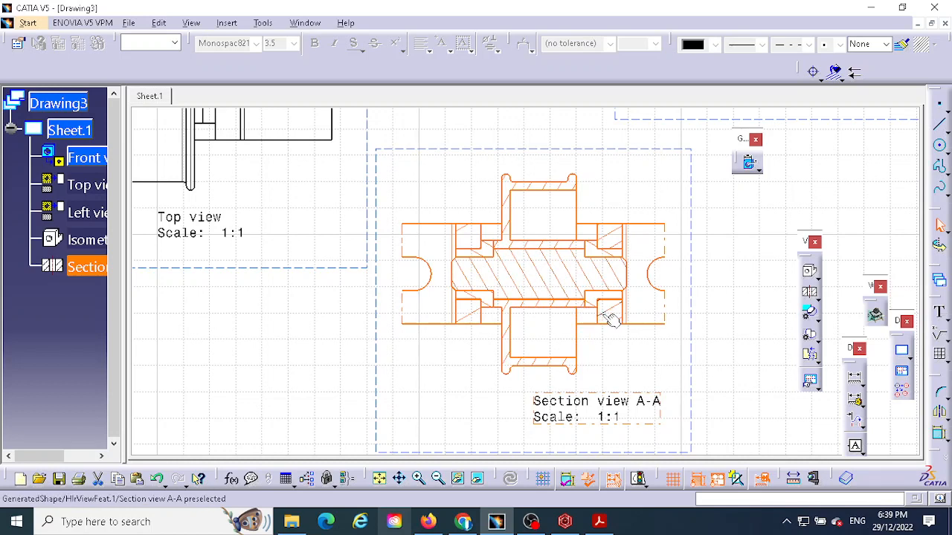
click(540, 152)
key(Delete)
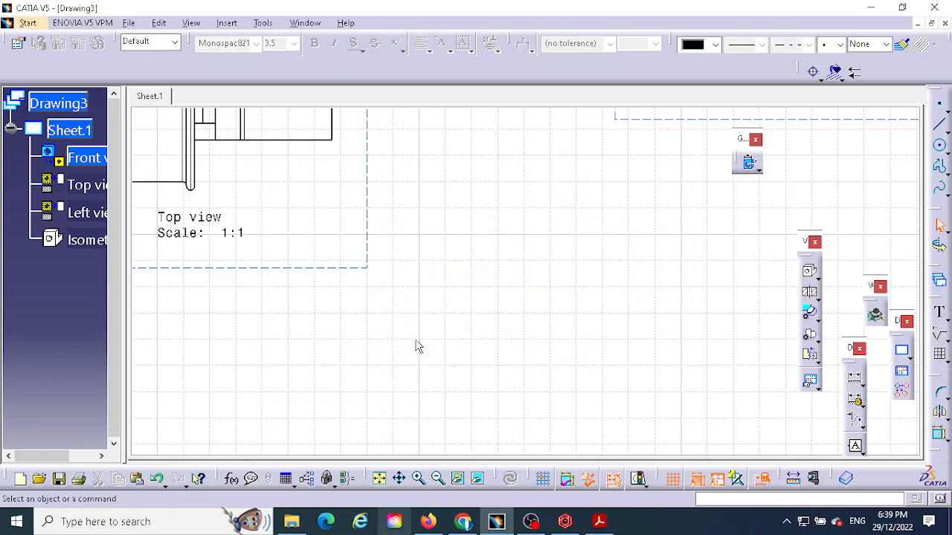
middle_drag(421, 346, 637, 401)
mouse_move(606, 284)
middle_down()
mouse_move(577, 333)
mouse_move(582, 388)
middle_up()
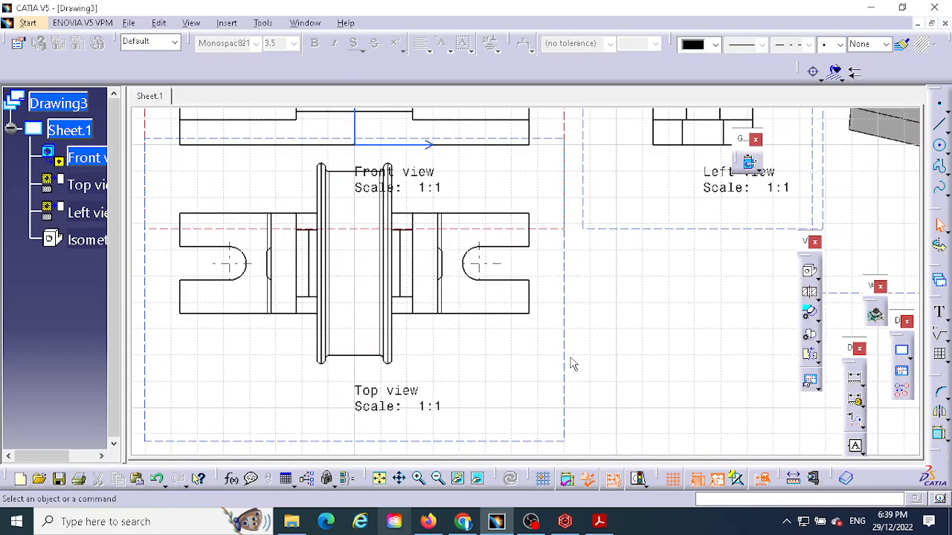
middle_drag(573, 356, 557, 401)
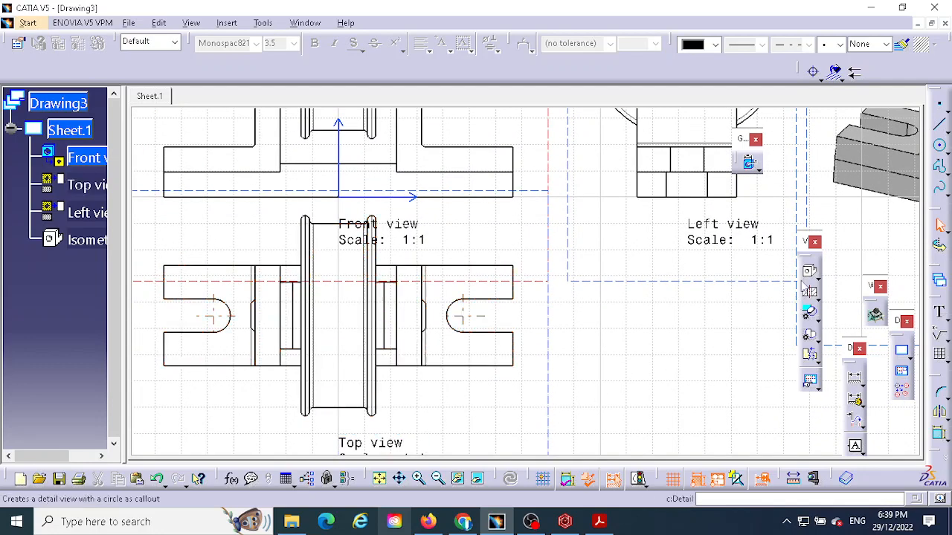
click(809, 291)
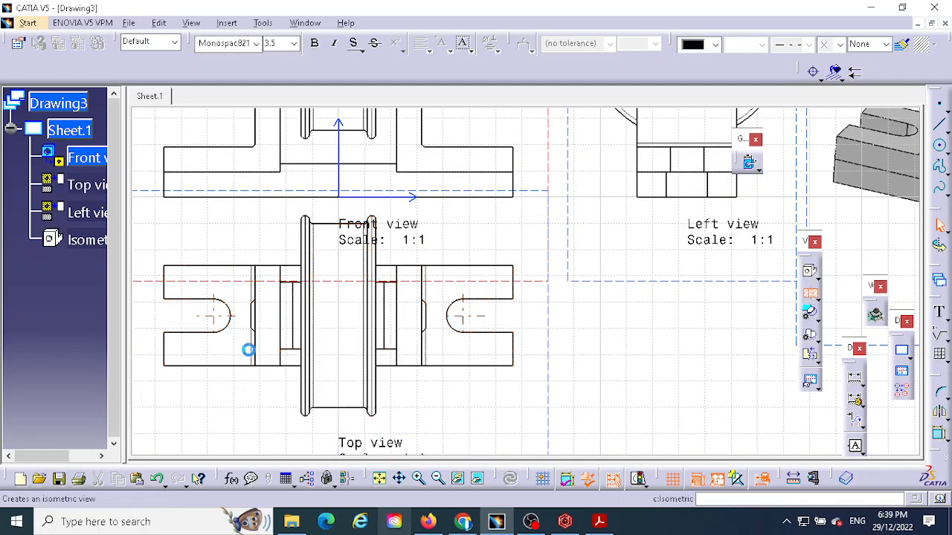
click(191, 316)
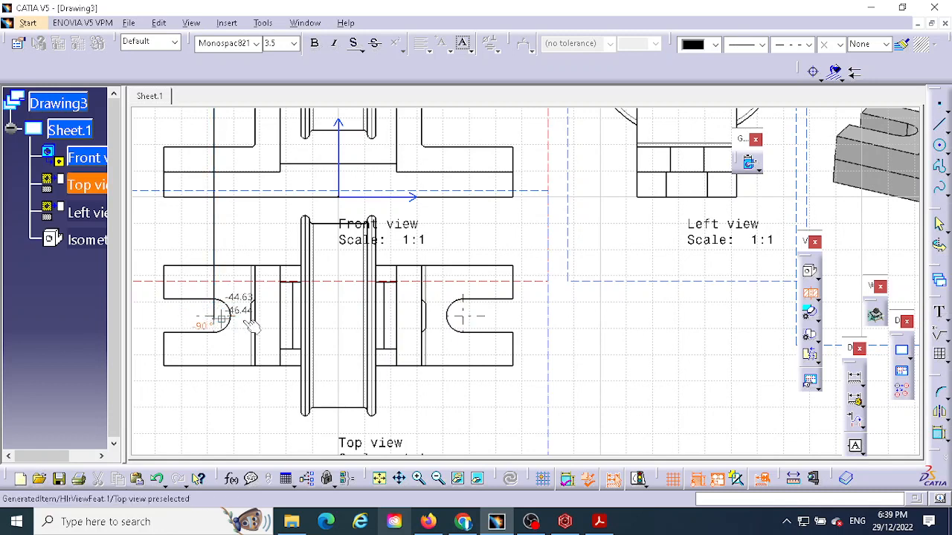
key(Escape)
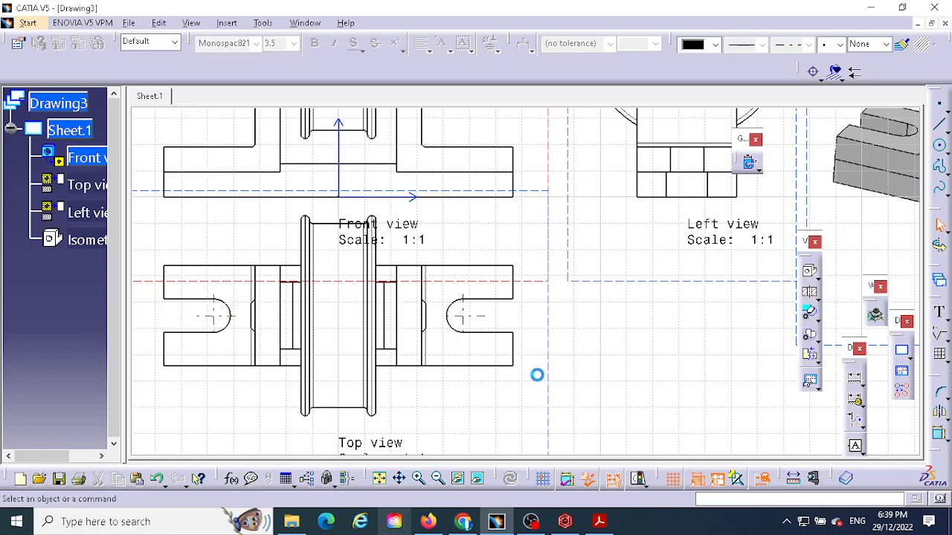
scroll(541, 341, up, 3)
mouse_move(597, 346)
middle_down()
mouse_move(586, 304)
mouse_move(580, 398)
mouse_move(586, 393)
mouse_move(491, 350)
mouse_move(412, 352)
mouse_move(433, 369)
middle_up()
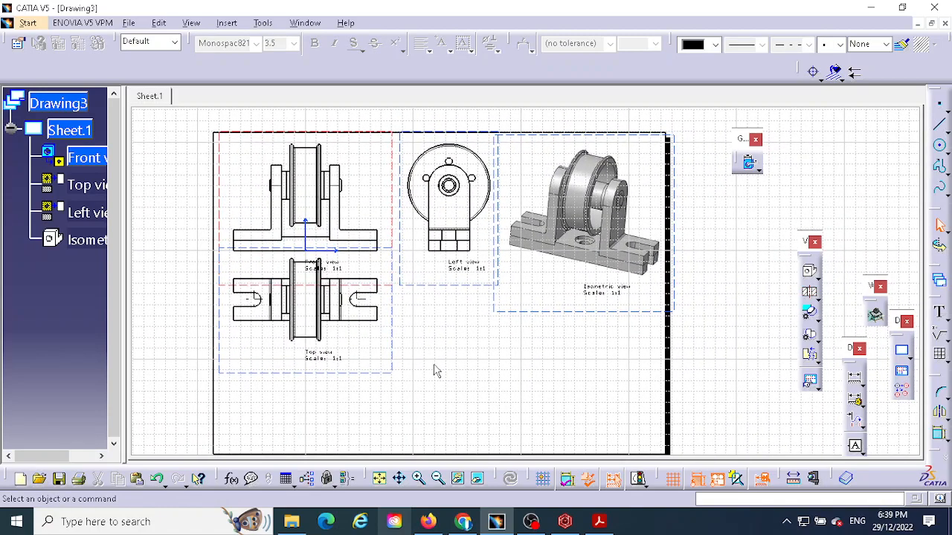
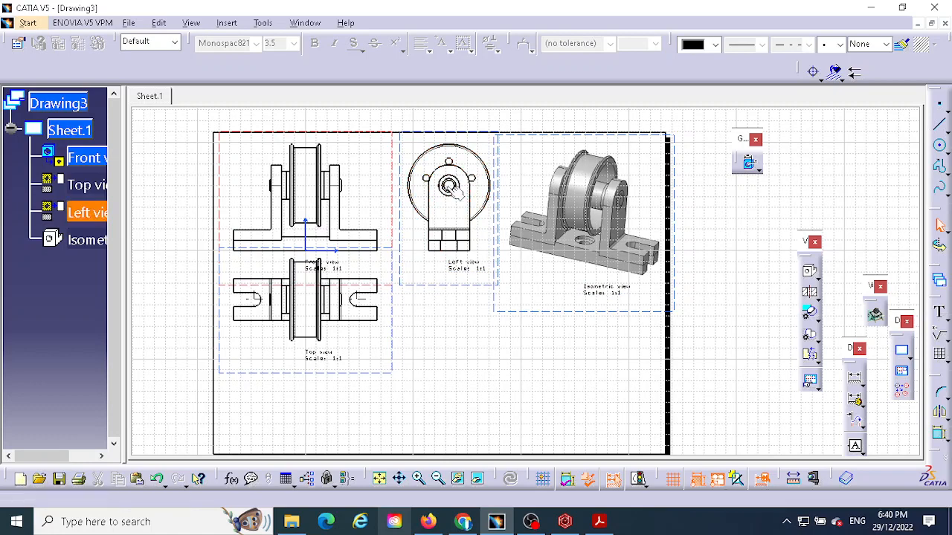
click(809, 292)
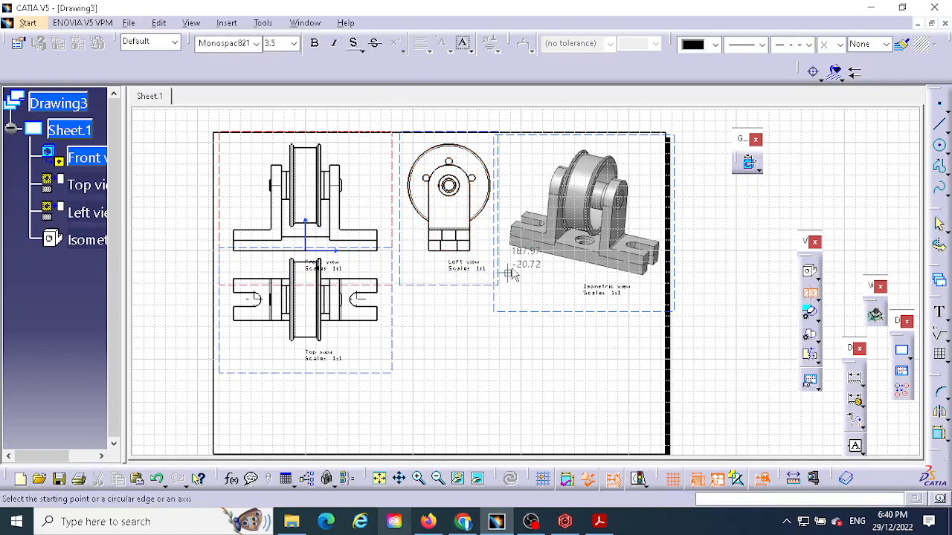
key(Escape)
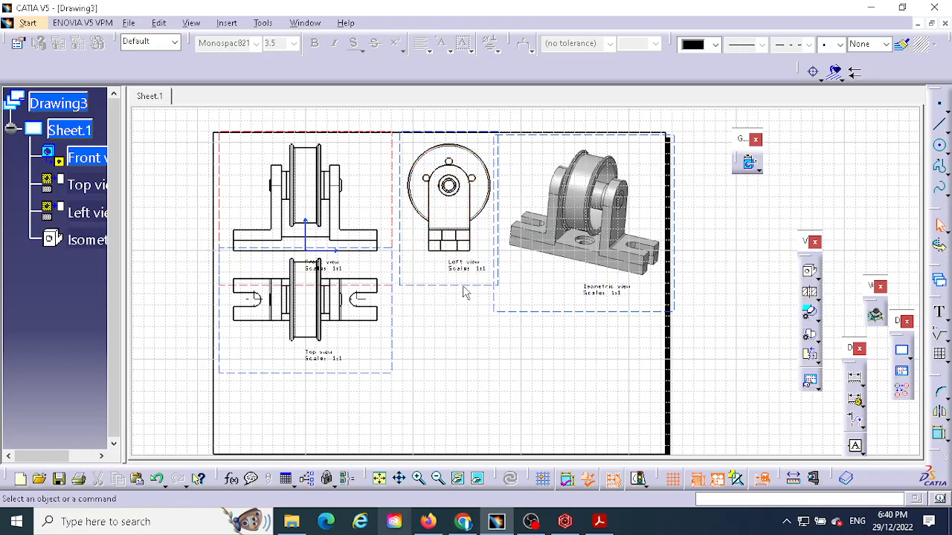
Step: Turn on the Center Line dress-up option in the left view's properties and accept the change
right_click(453, 288)
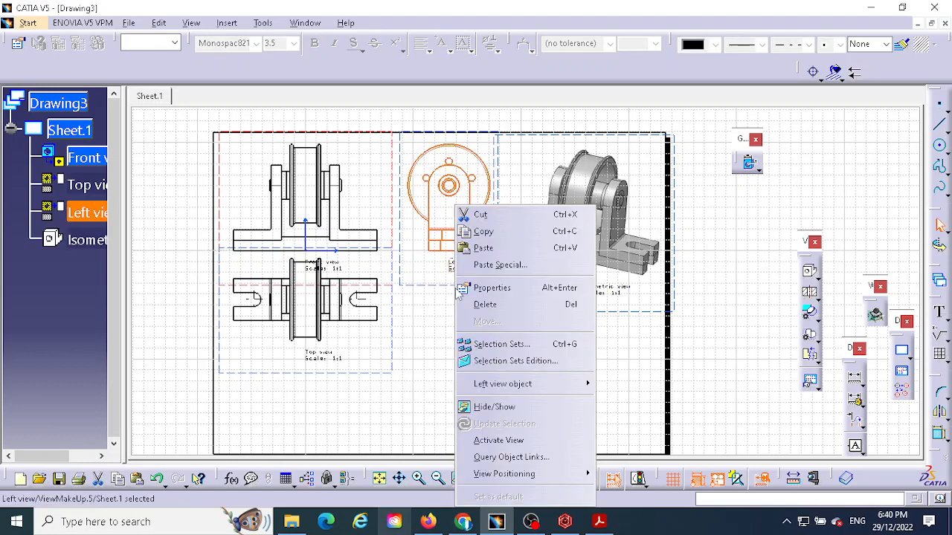
click(475, 290)
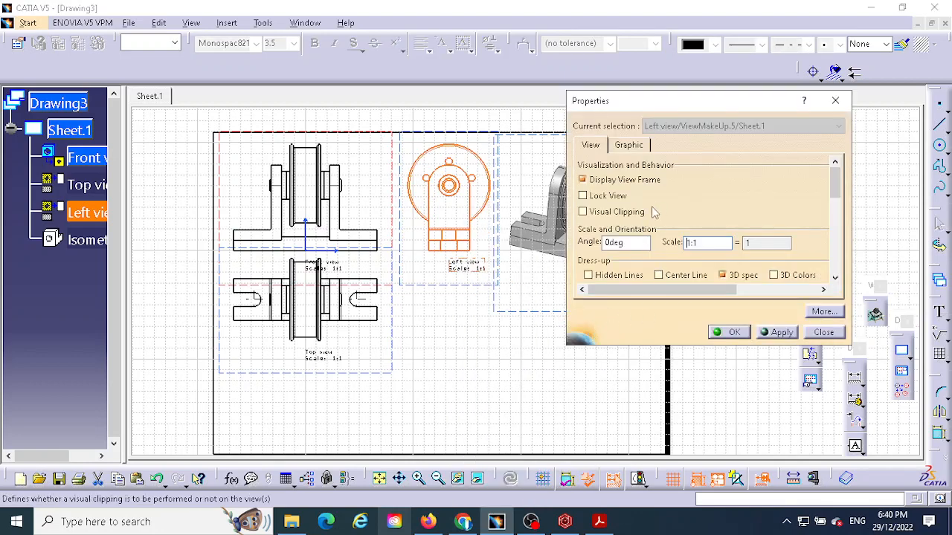
scroll(724, 224, down, 3)
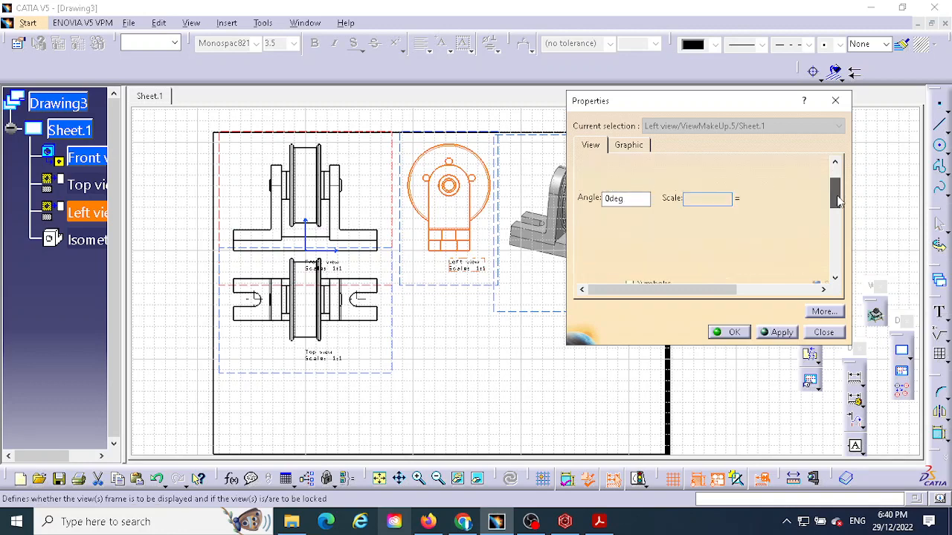
click(658, 219)
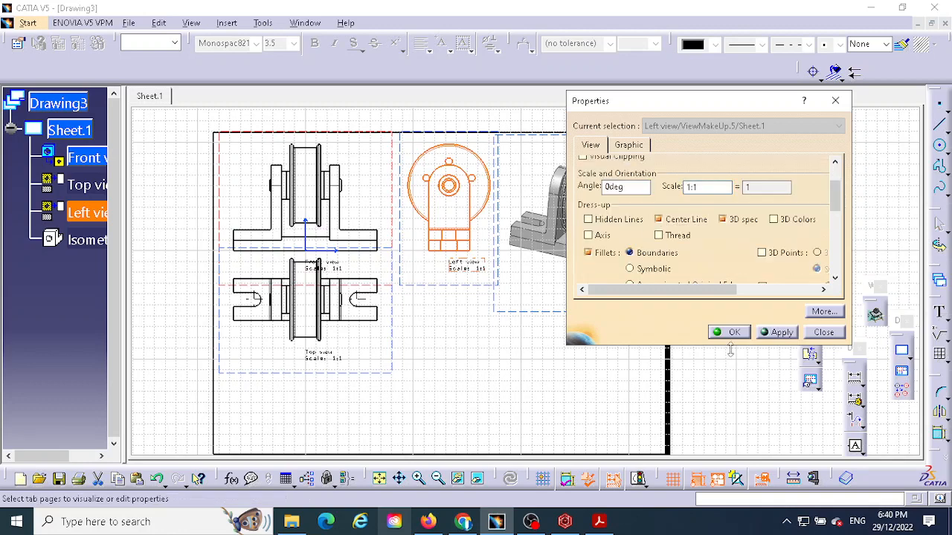
click(781, 332)
click(742, 332)
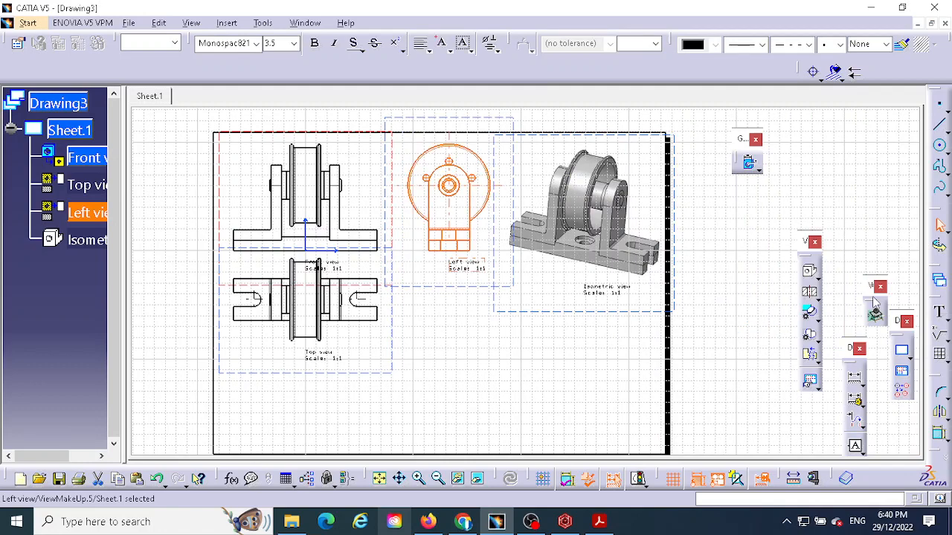
click(810, 293)
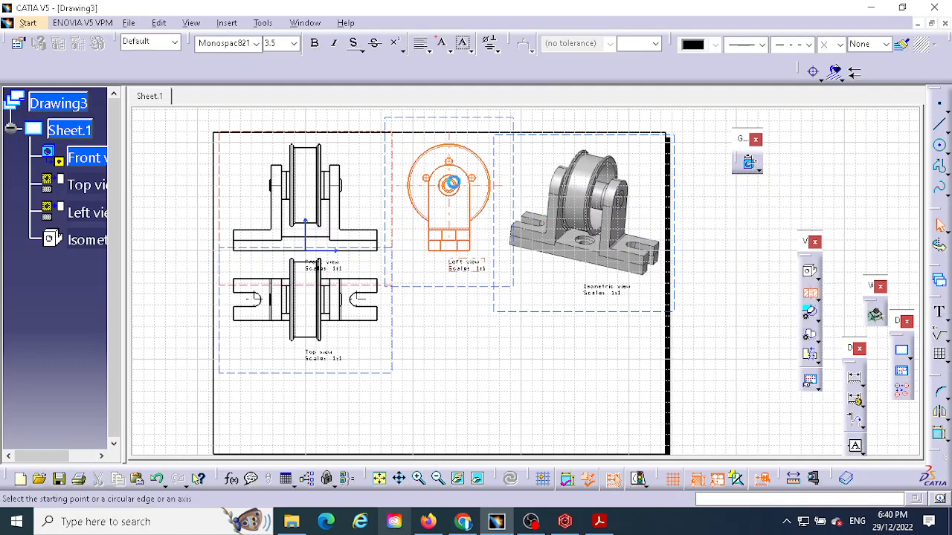
click(448, 186)
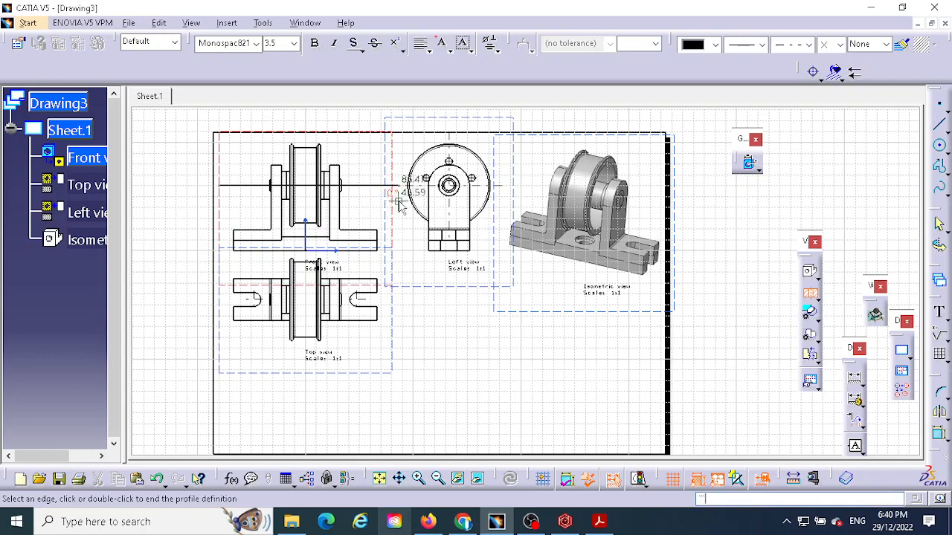
key(Escape)
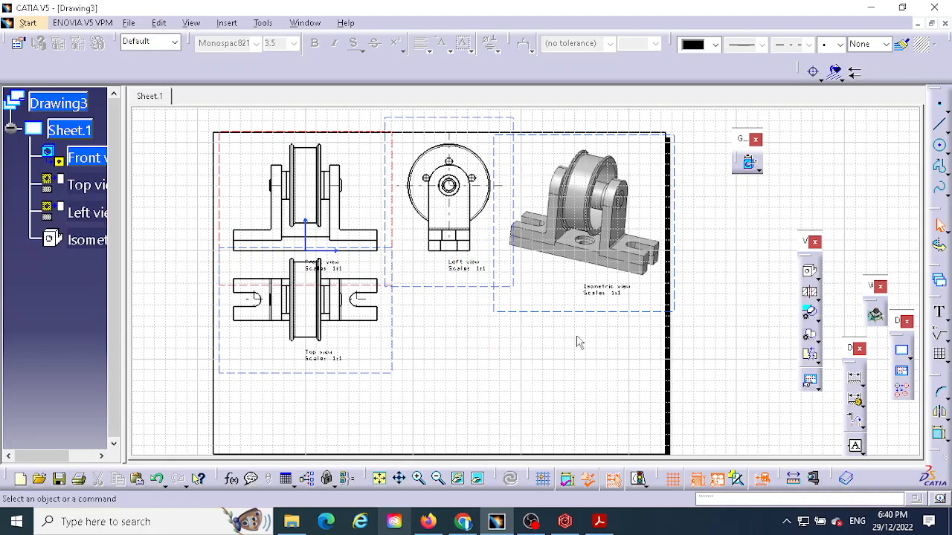
click(353, 371)
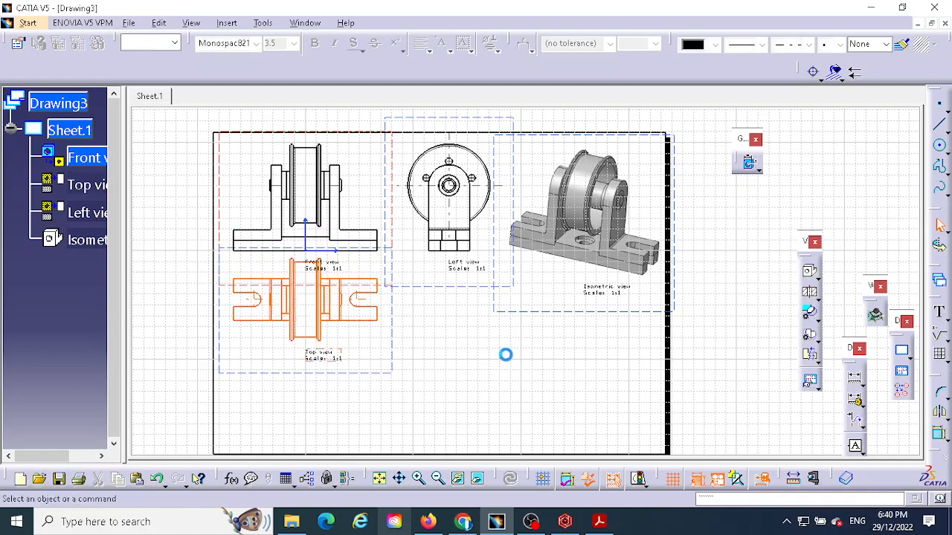
click(557, 344)
click(808, 291)
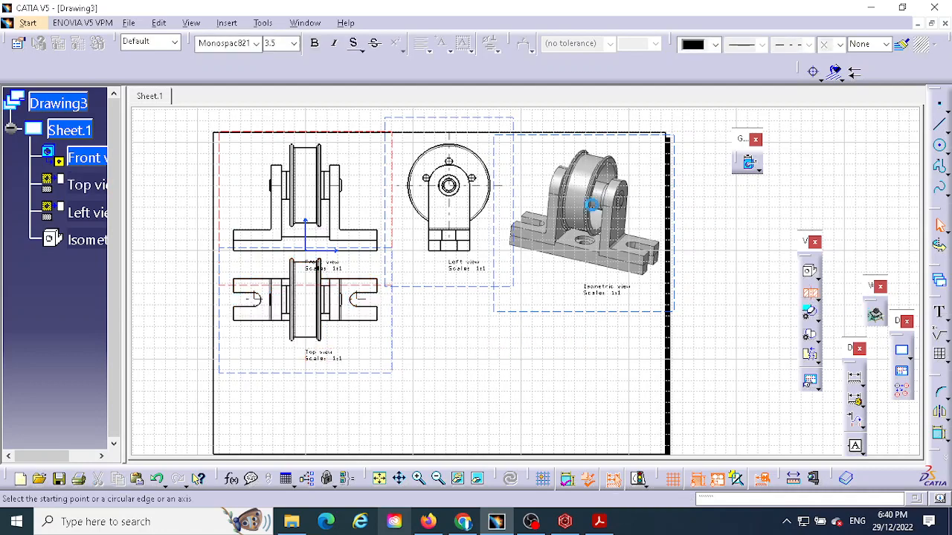
click(451, 137)
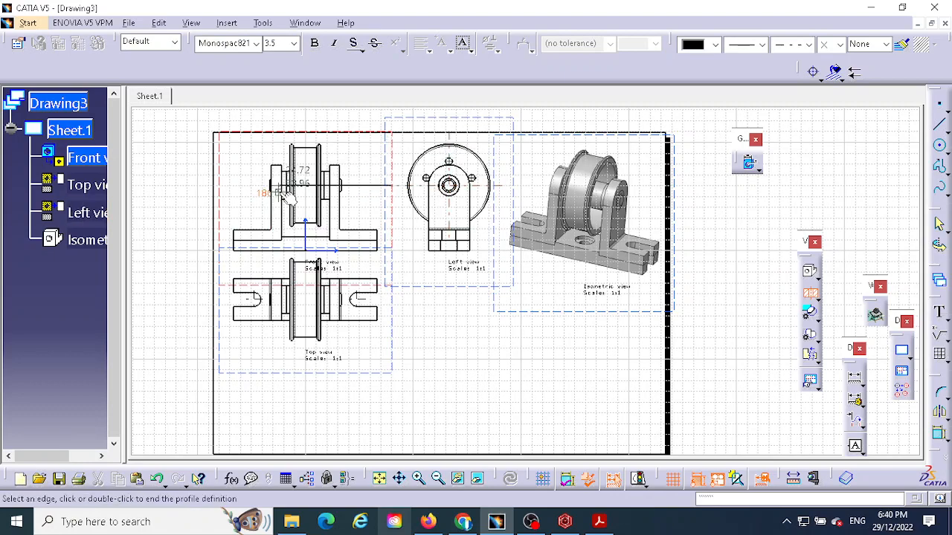
key(Escape)
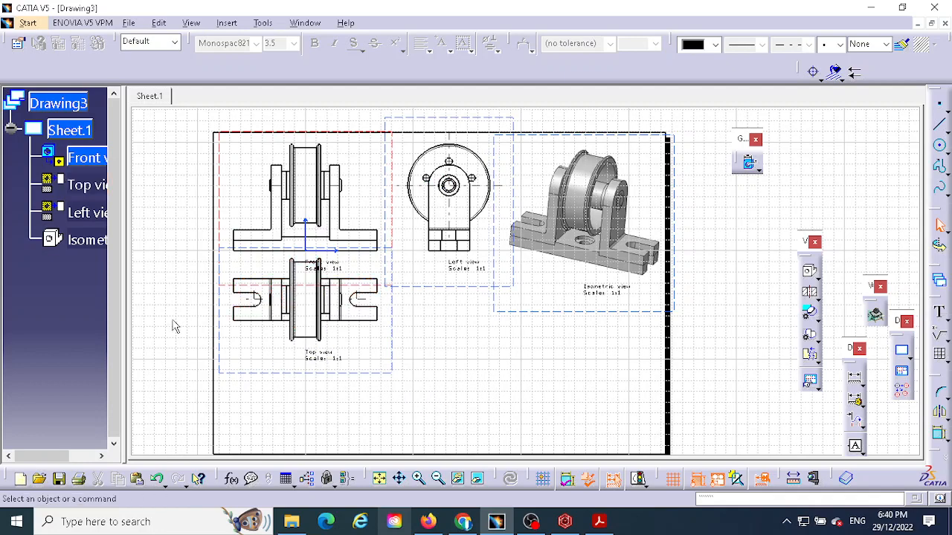
scroll(533, 289, down, 3)
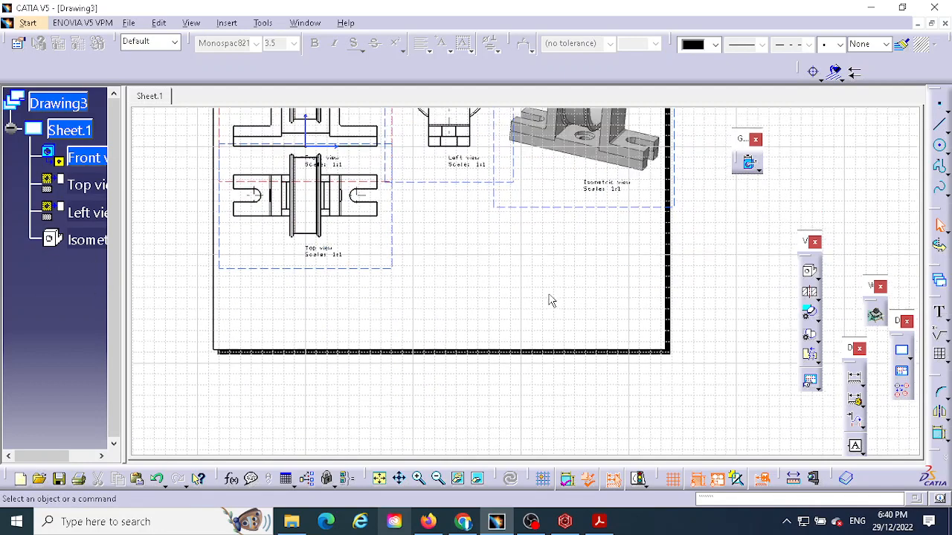
scroll(584, 328, up, 2)
scroll(584, 333, up, 4)
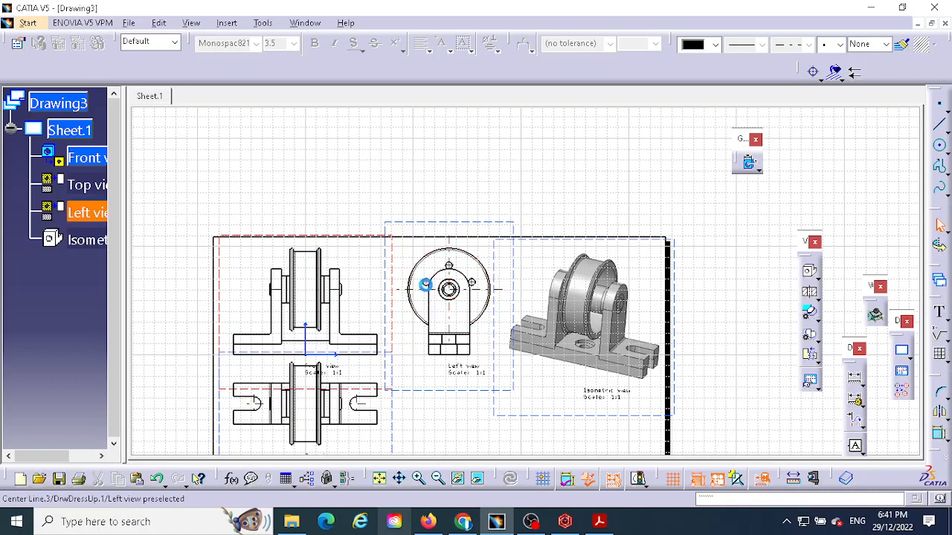
scroll(420, 386, down, 2)
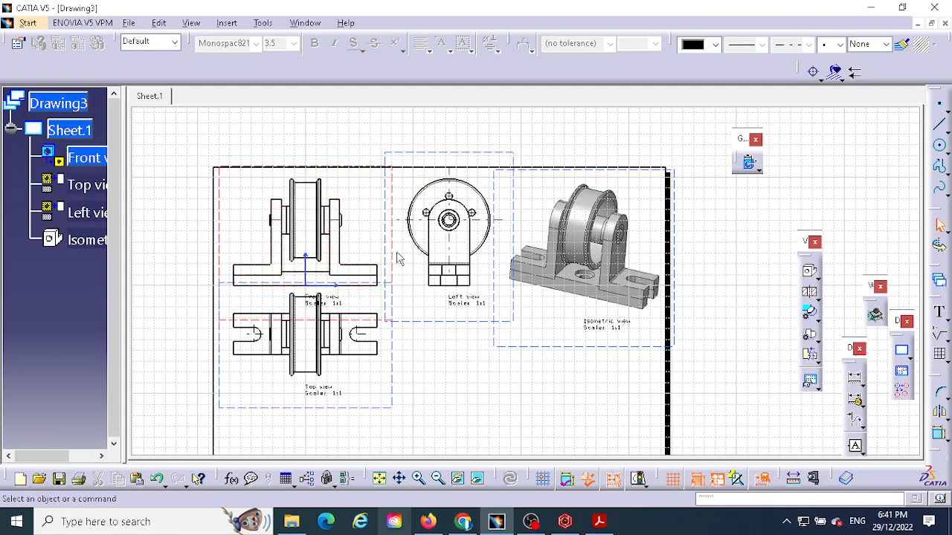
Step: Activate the top view
click(339, 406)
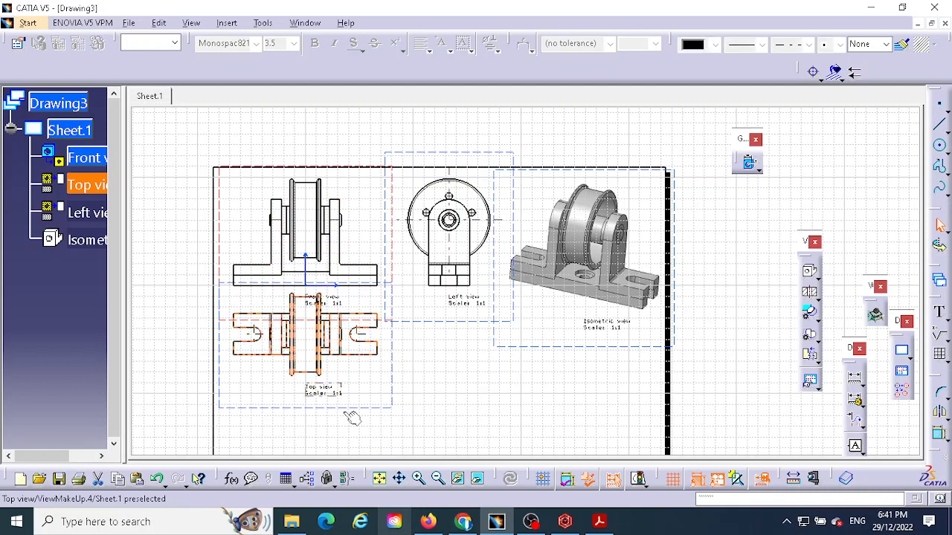
double_click(348, 408)
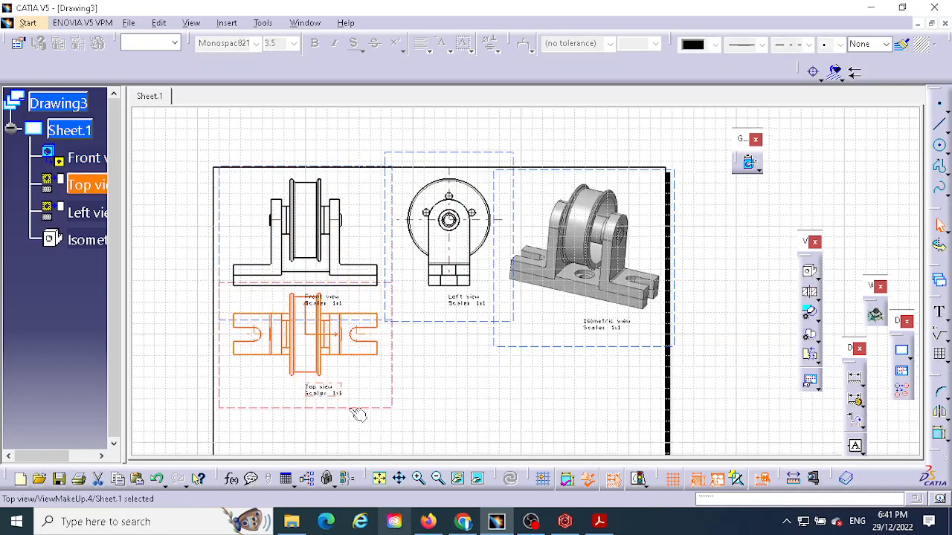
click(444, 384)
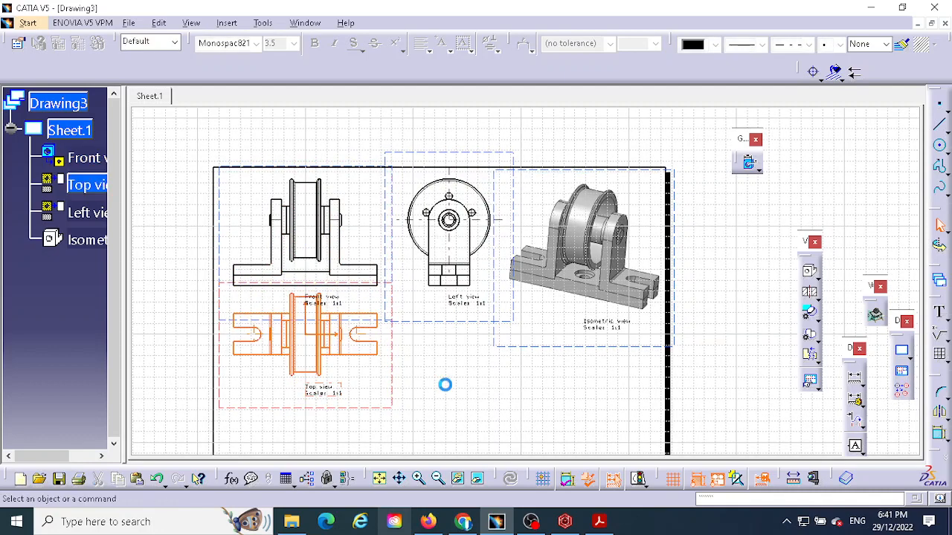
Step: Activate the left view
click(448, 321)
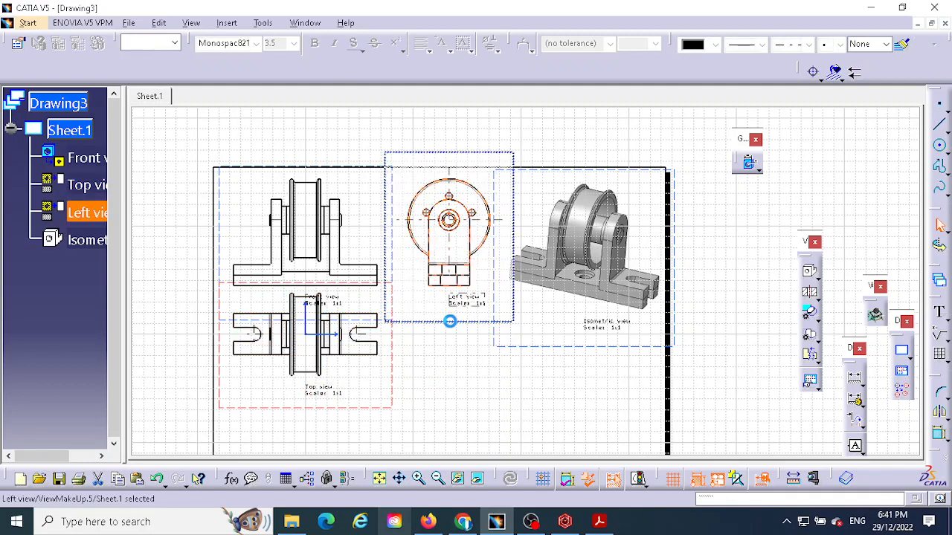
right_click(456, 332)
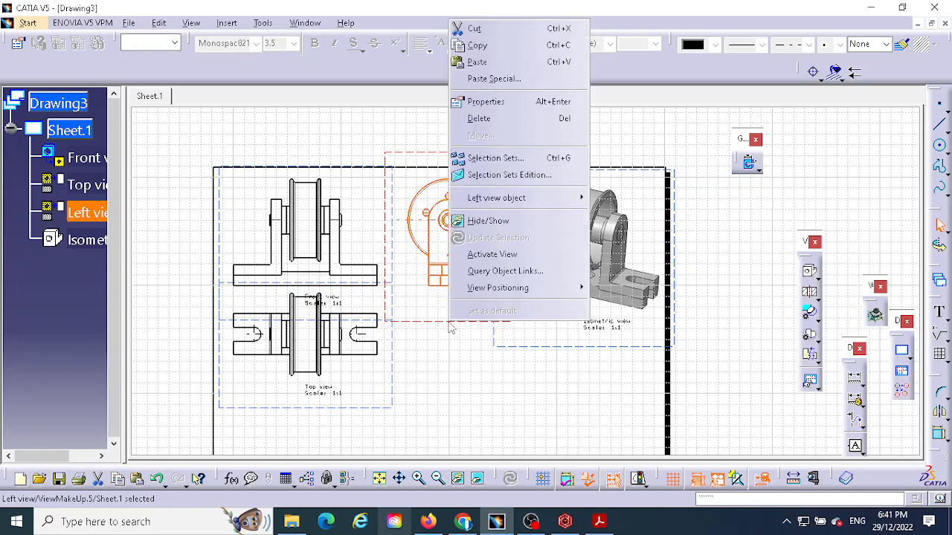
click(463, 397)
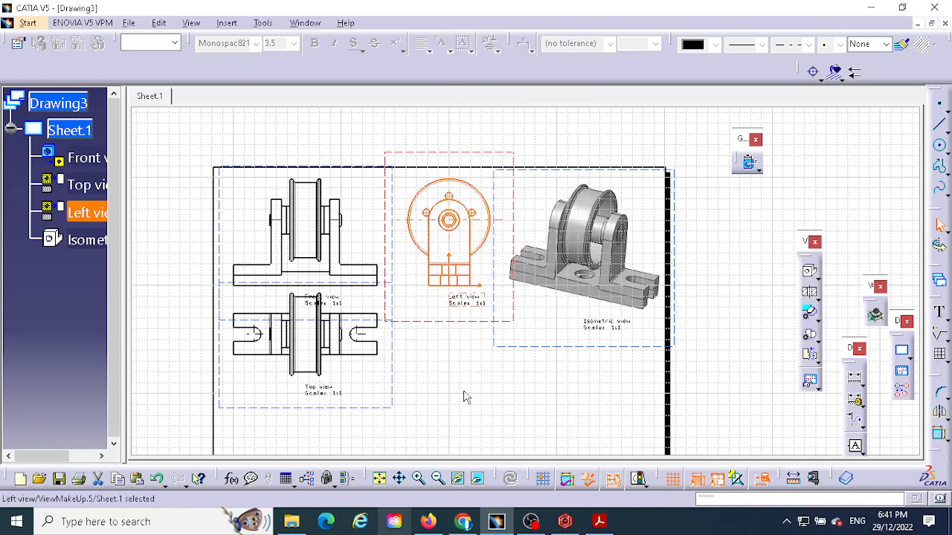
Step: Create a section view cut vertically through the roller centre of the left view and move it below the top view
click(810, 292)
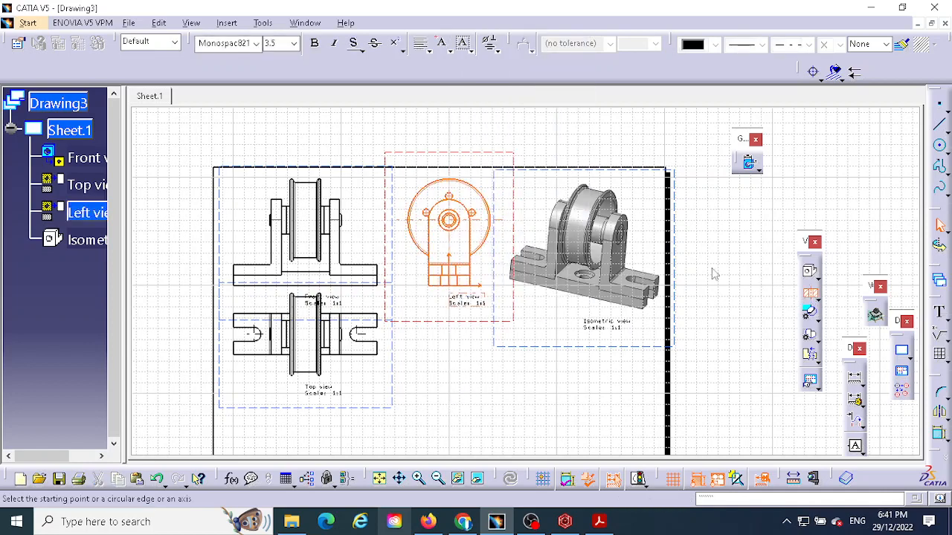
click(448, 192)
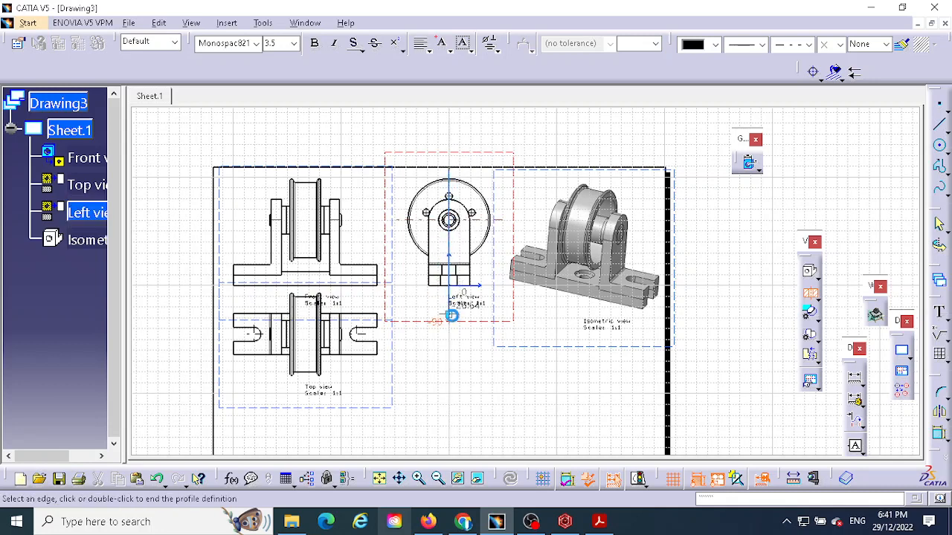
double_click(450, 315)
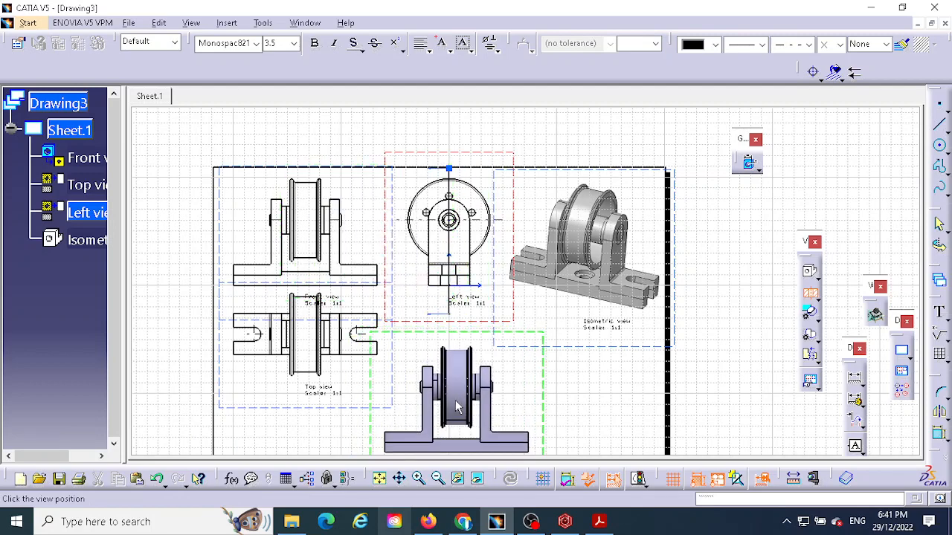
click(457, 373)
middle_drag(457, 380, 456, 253)
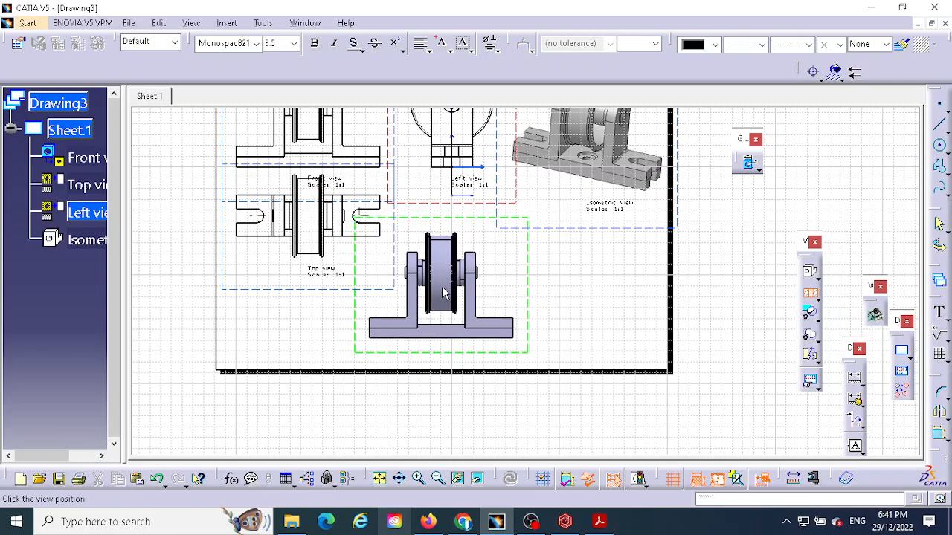
click(472, 277)
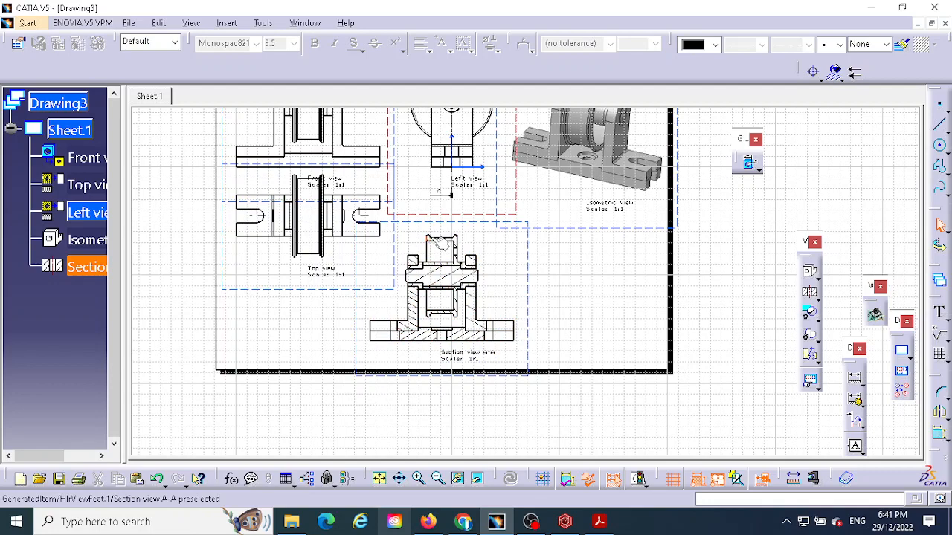
drag(446, 222, 300, 285)
Step: Change the sheet format to A2 ISO in the sheet's properties
scroll(434, 315, up, 3)
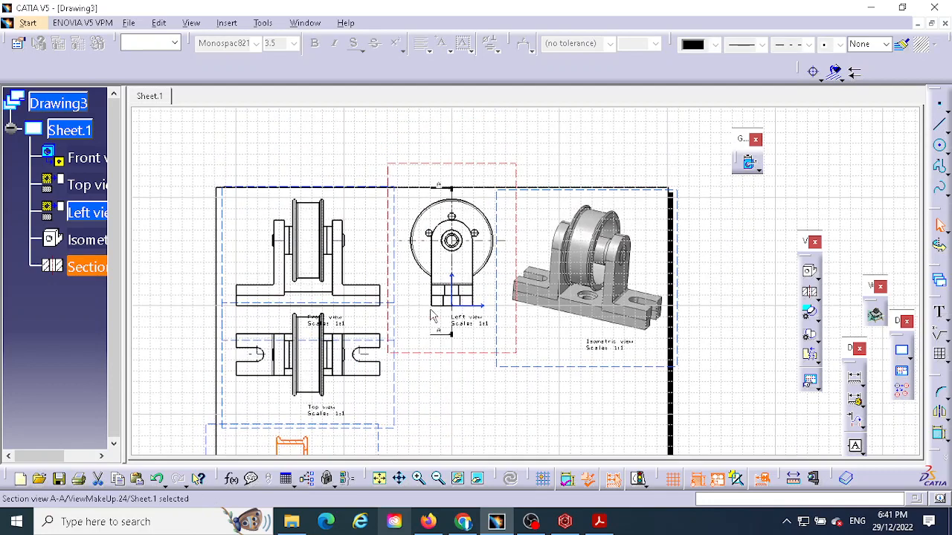
right_click(67, 130)
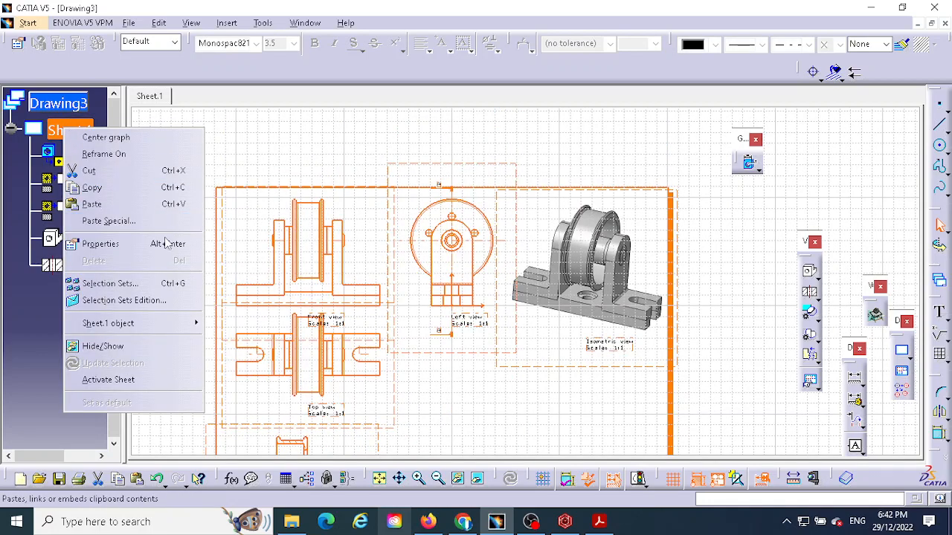
click(104, 243)
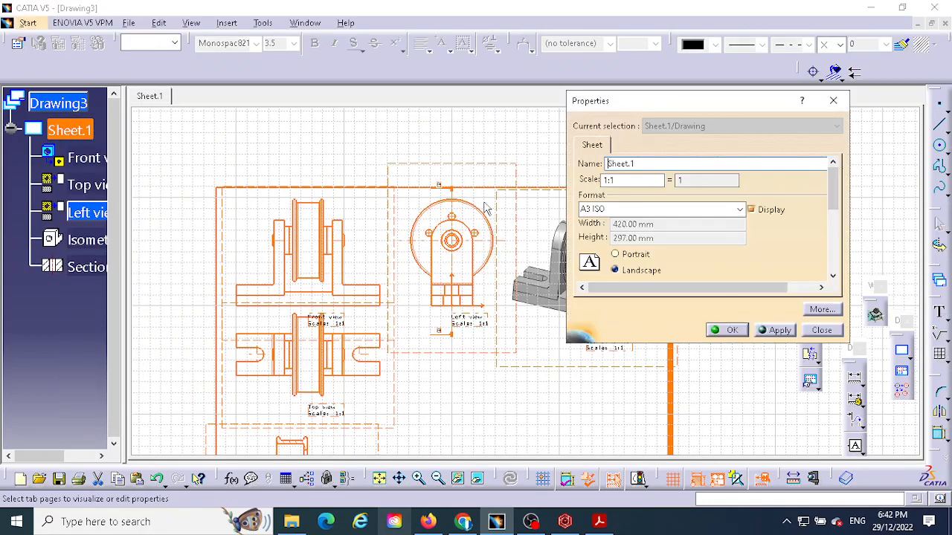
click(733, 210)
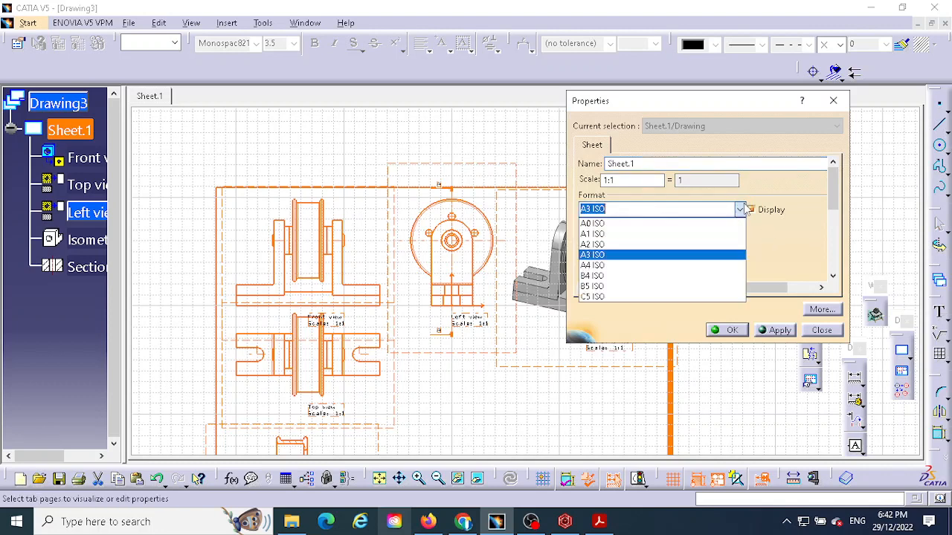
click(605, 245)
click(777, 330)
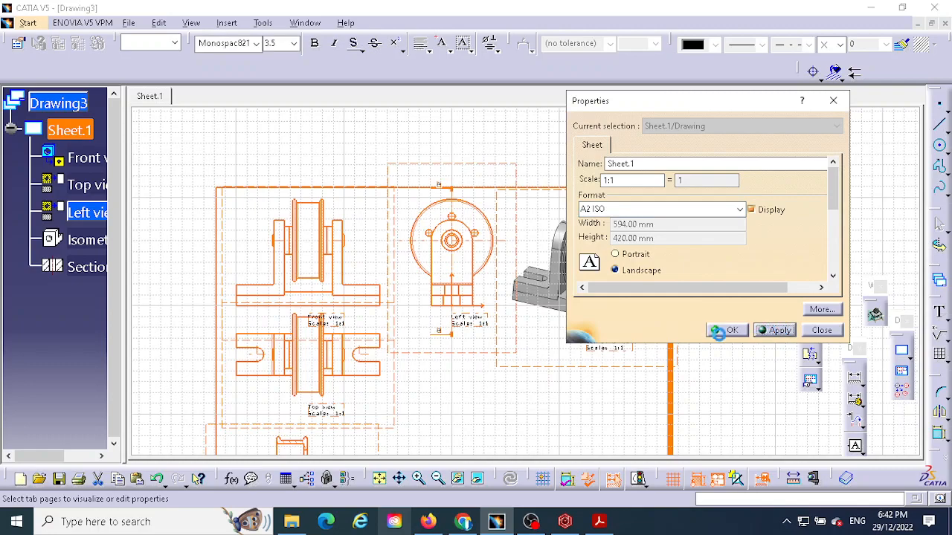
click(728, 329)
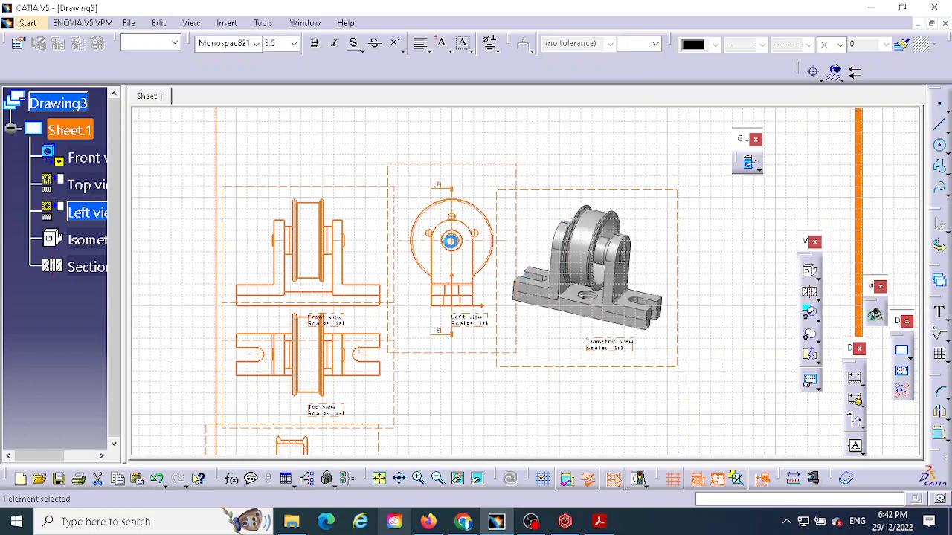
Step: Move the front view with its aligned views up to the sheet's upper edge and place the section view inside the sheet below the top view
mouse_move(563, 157)
middle_down()
mouse_move(570, 153)
mouse_move(536, 246)
mouse_move(530, 206)
mouse_move(533, 223)
middle_up()
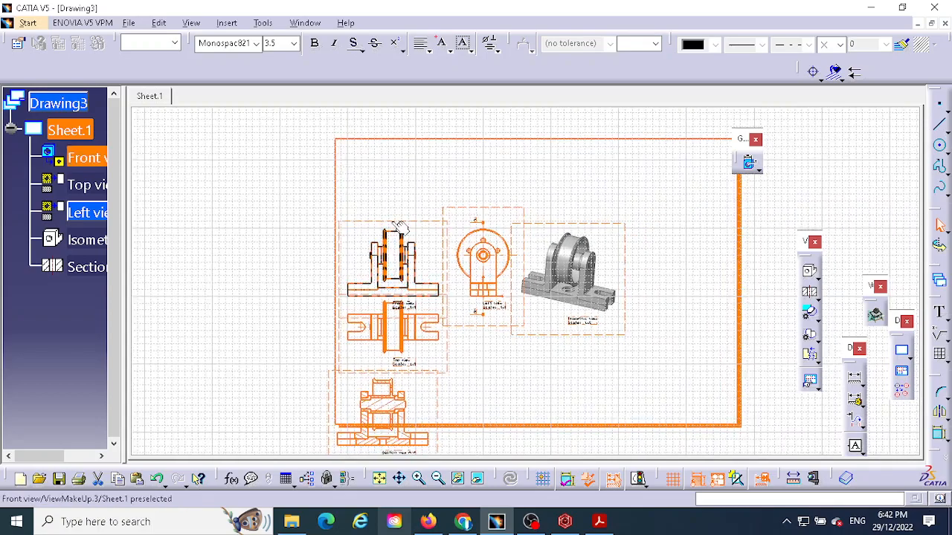
drag(399, 227, 397, 151)
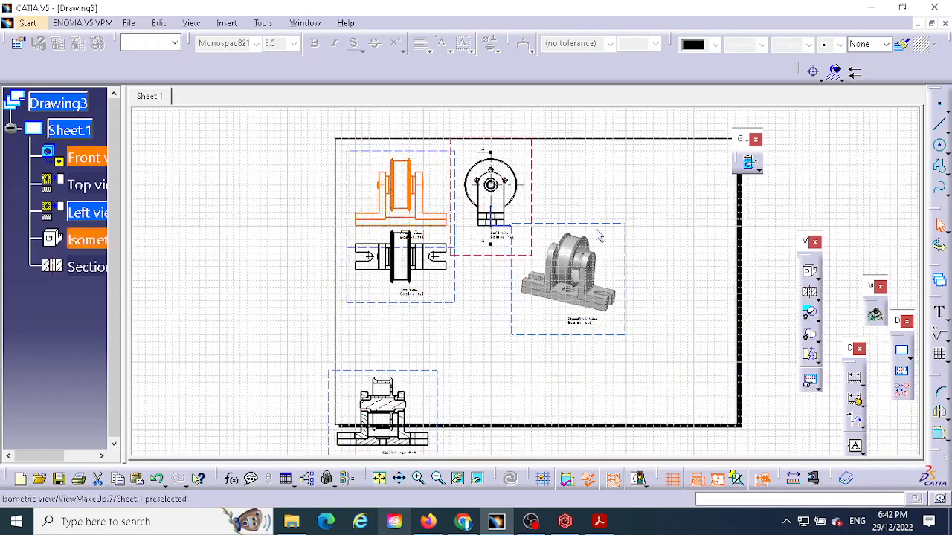
drag(414, 373, 426, 313)
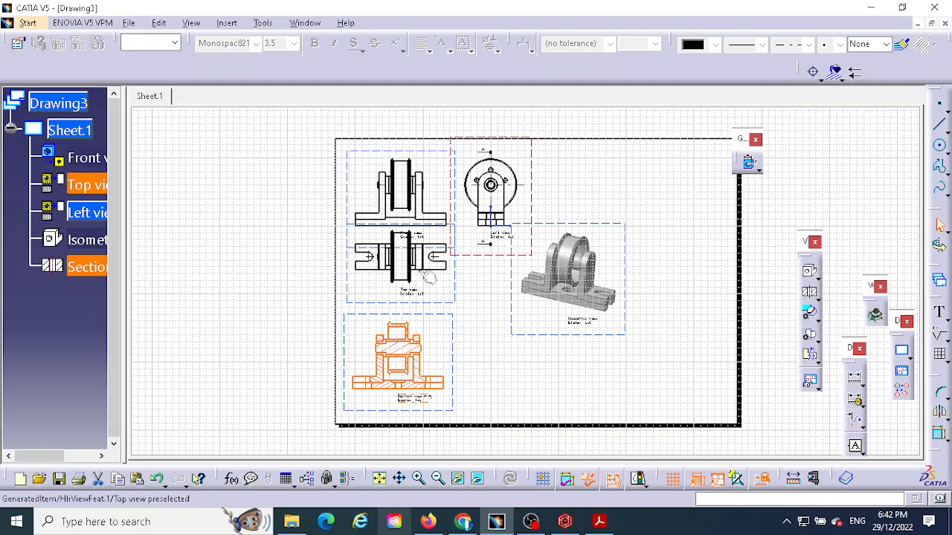
Step: Dimension the horizontal distance between the two slot centres in the top view and delete the top view's name and scale label
ctrl+middle_drag(549, 393, 591, 314)
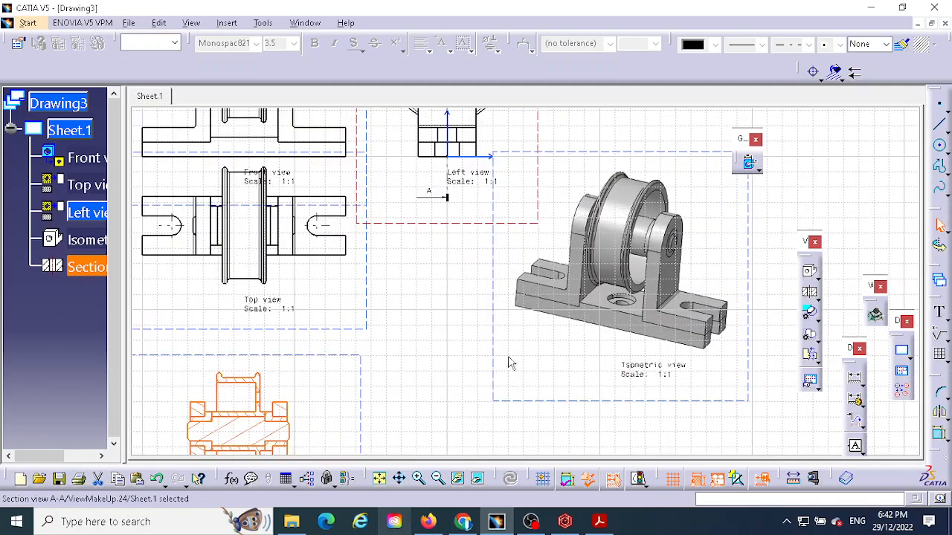
mouse_move(457, 381)
middle_down()
mouse_move(512, 236)
mouse_move(499, 389)
middle_up()
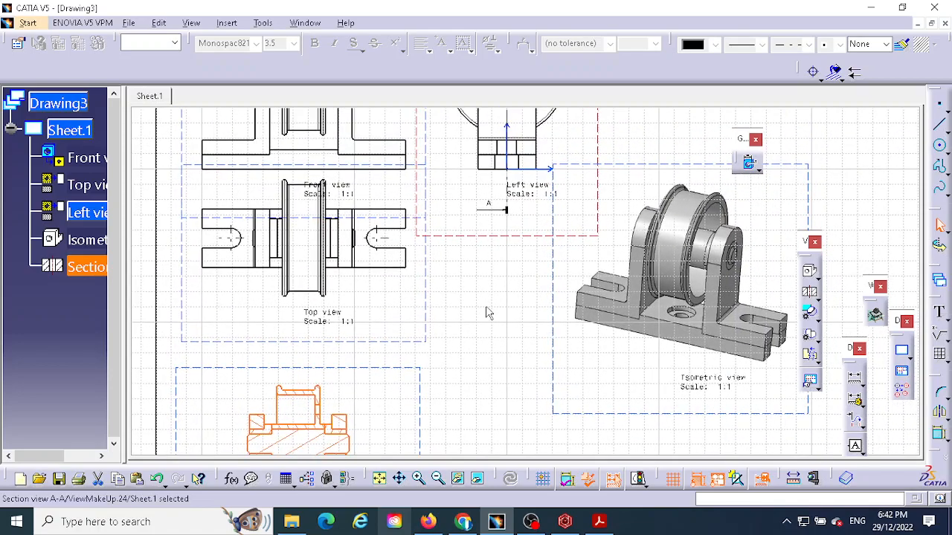
middle_drag(486, 314, 486, 394)
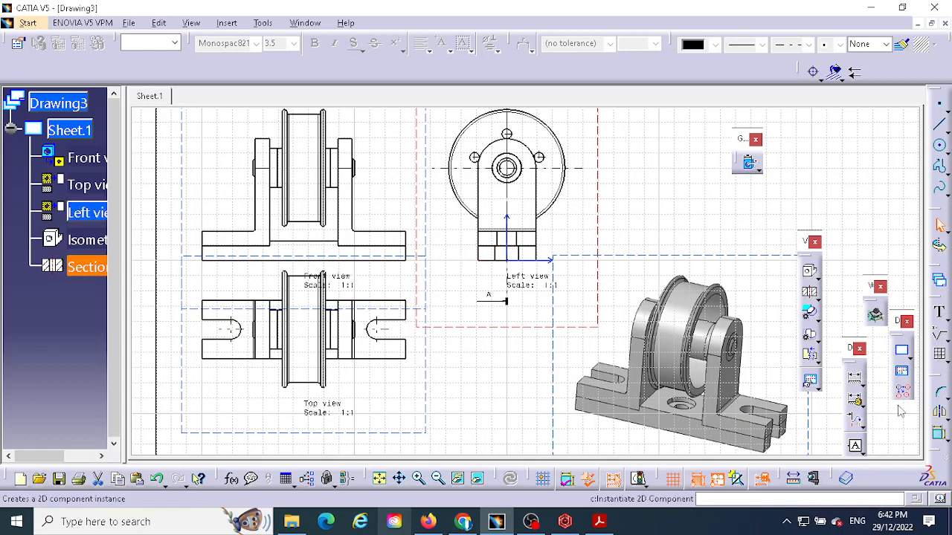
click(855, 381)
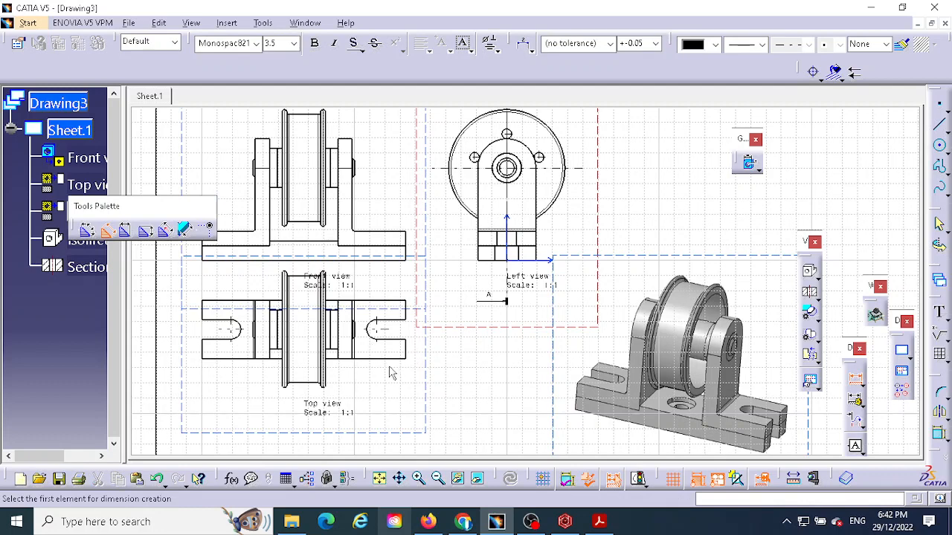
click(237, 327)
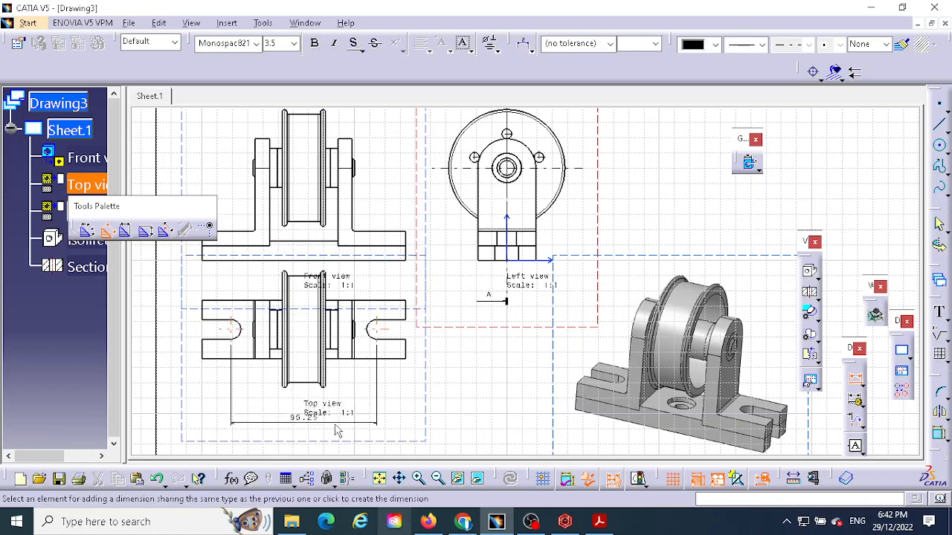
click(361, 415)
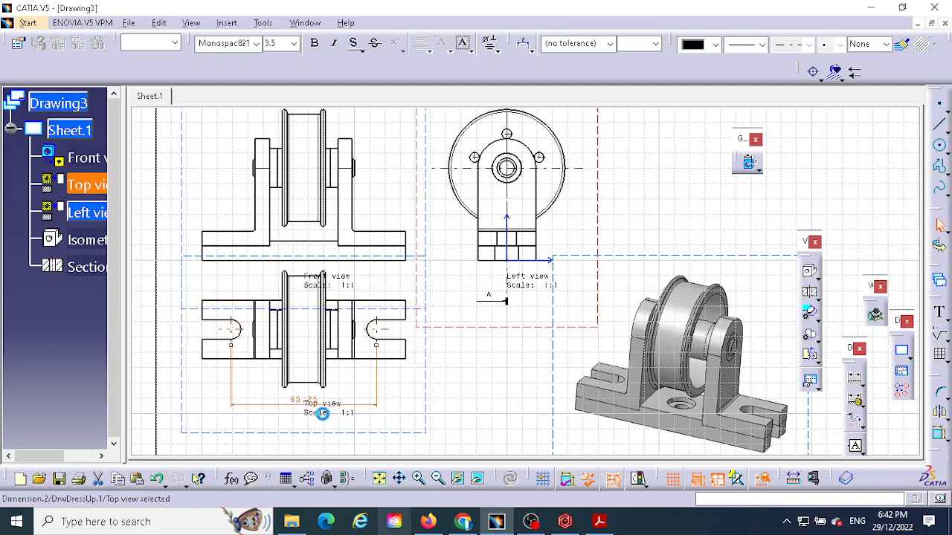
click(331, 415)
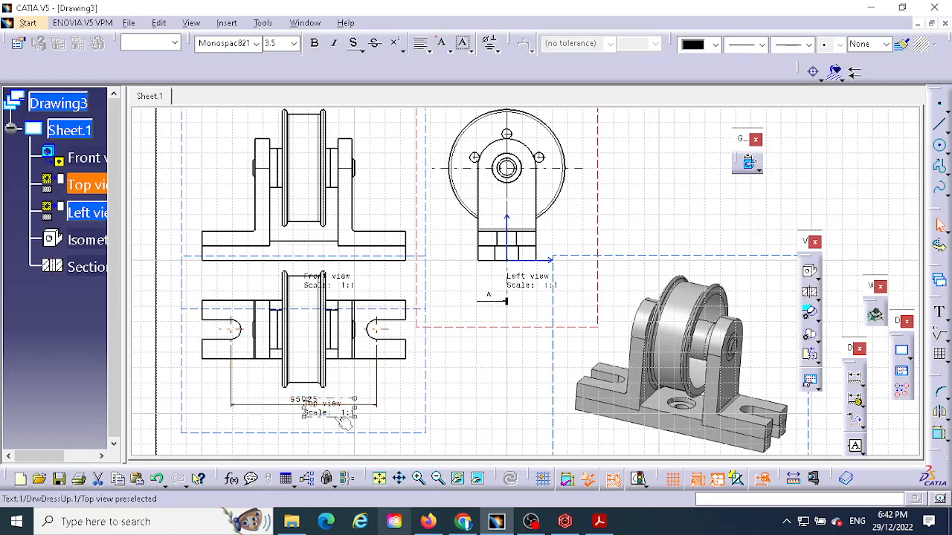
key(Delete)
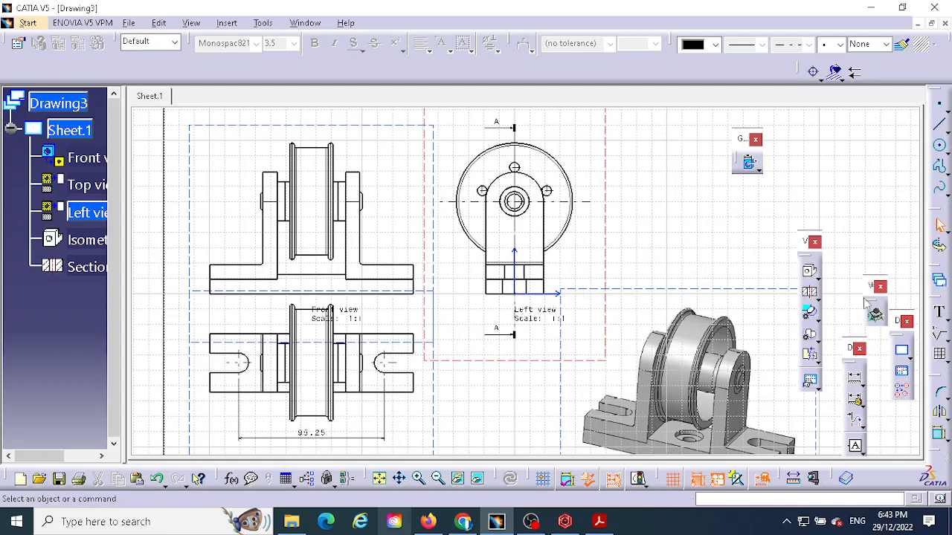
Step: Dimension the height from the base's bottom edge to the roller's upper running surface in the front view, placed beside the left view
click(856, 379)
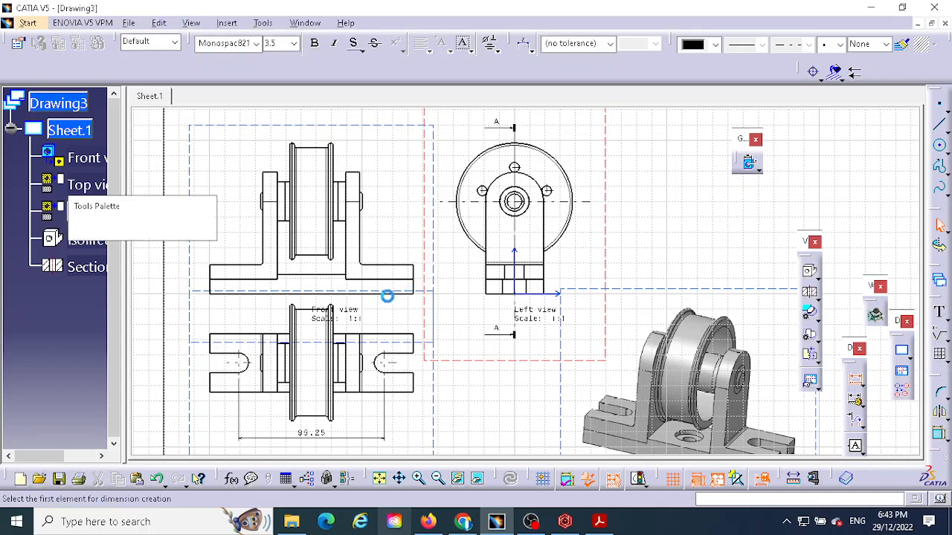
click(390, 293)
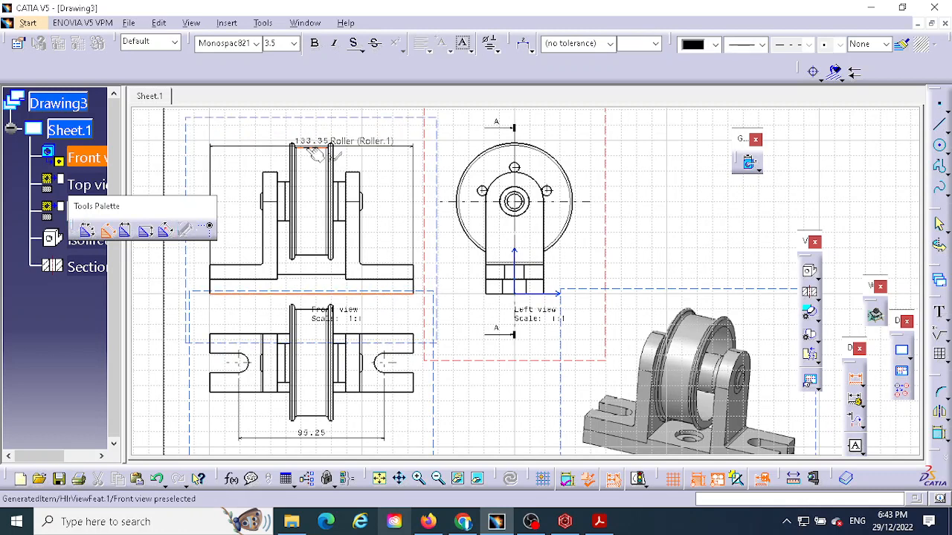
click(320, 153)
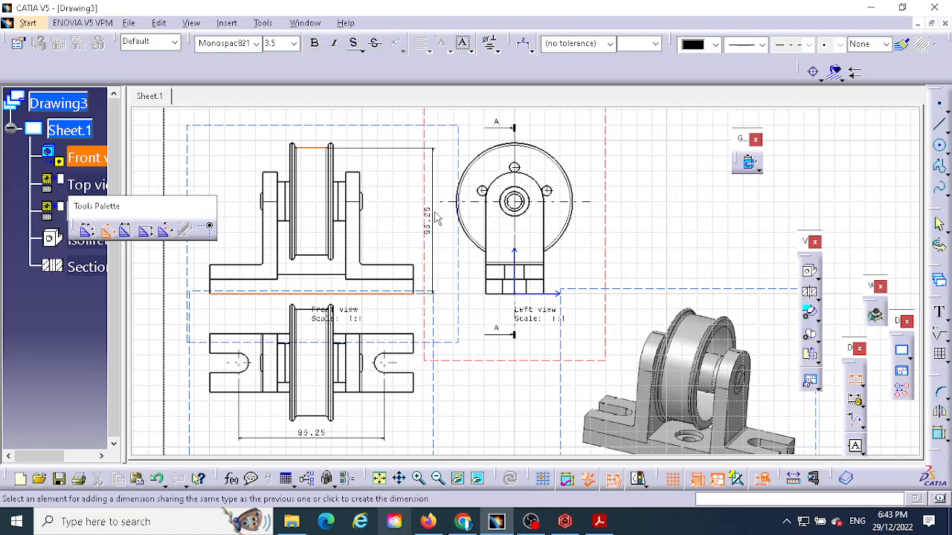
click(432, 214)
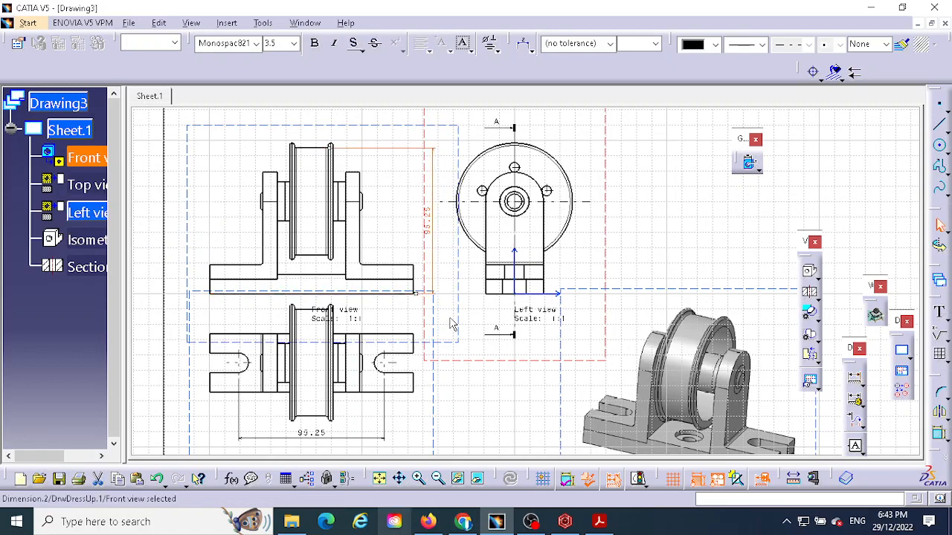
Step: Dimension the height from the base's bottom edge to the shaft axis in the front view, placed on the outer side of the view
mouse_move(461, 398)
middle_down()
mouse_move(469, 350)
mouse_move(449, 253)
mouse_move(488, 167)
mouse_move(476, 355)
mouse_move(493, 392)
middle_up()
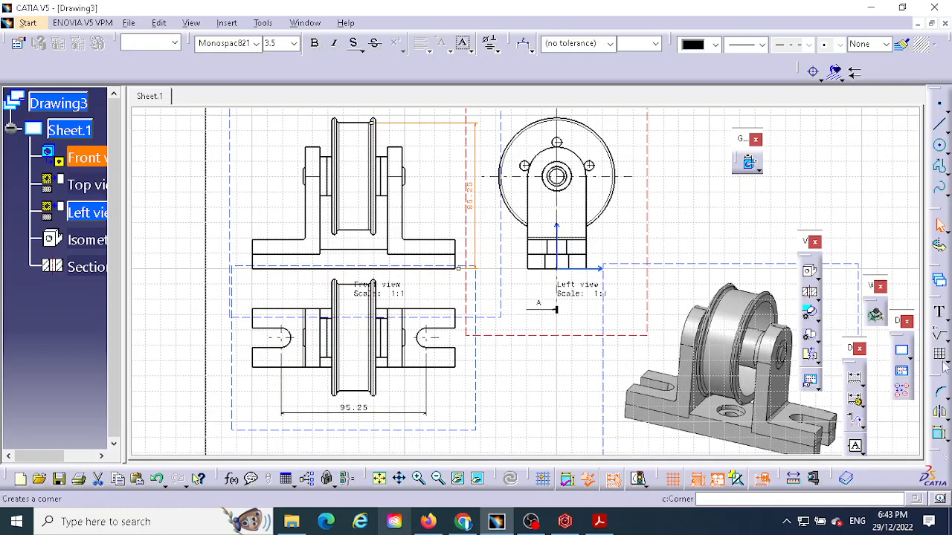
click(855, 378)
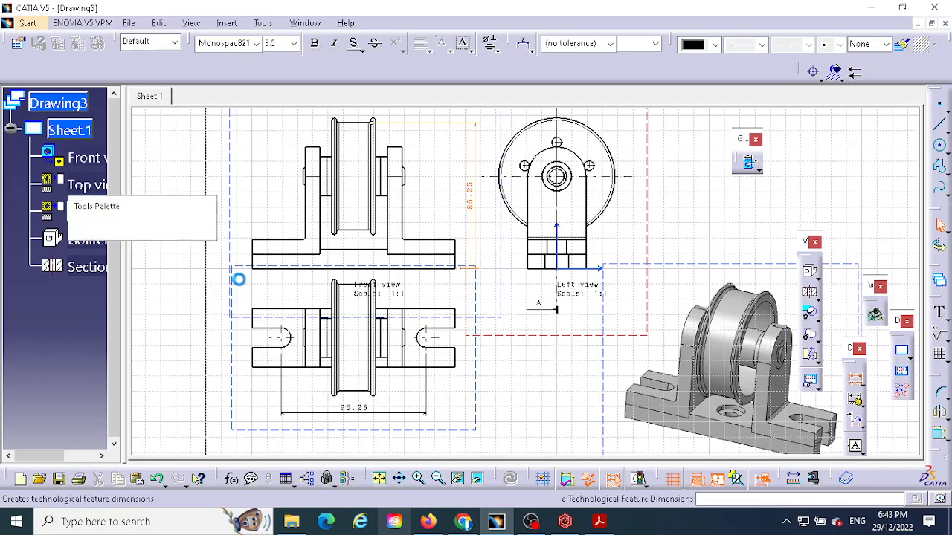
click(276, 267)
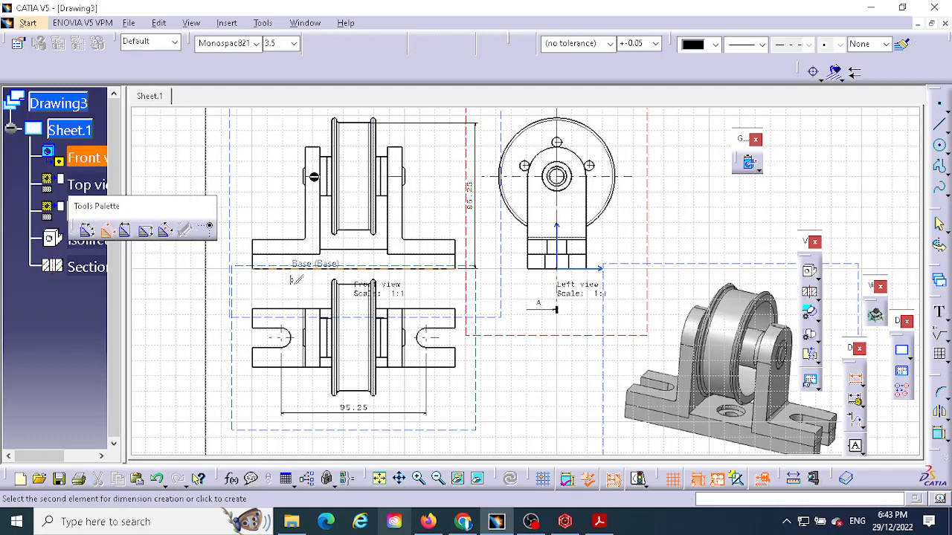
click(314, 181)
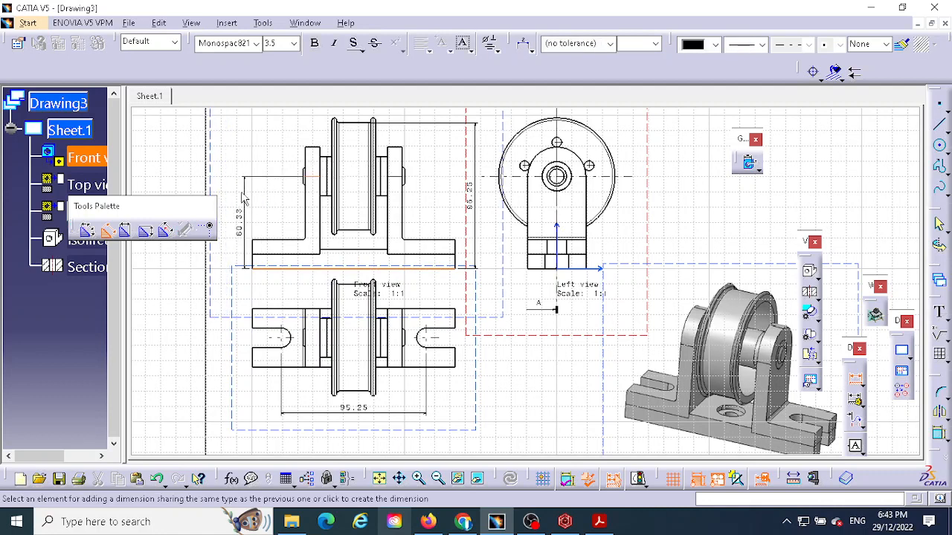
click(229, 214)
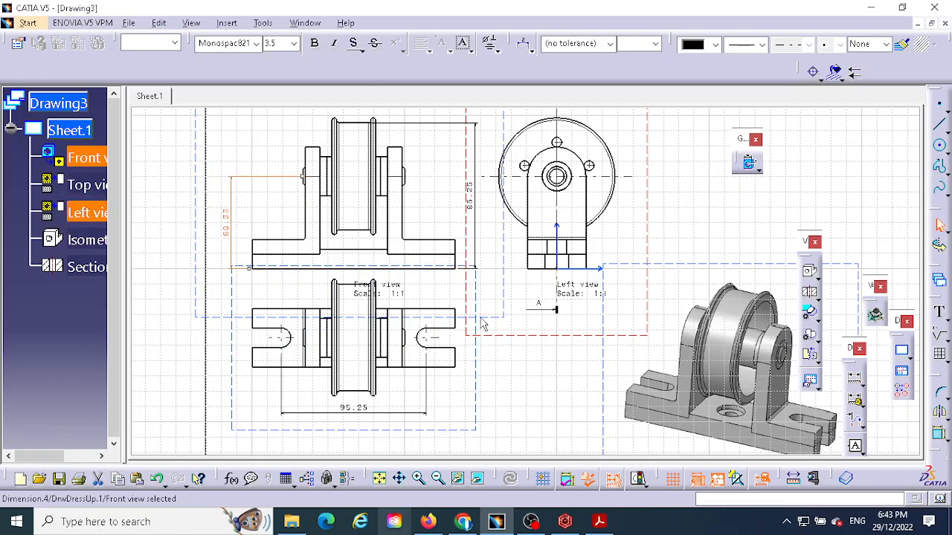
click(508, 342)
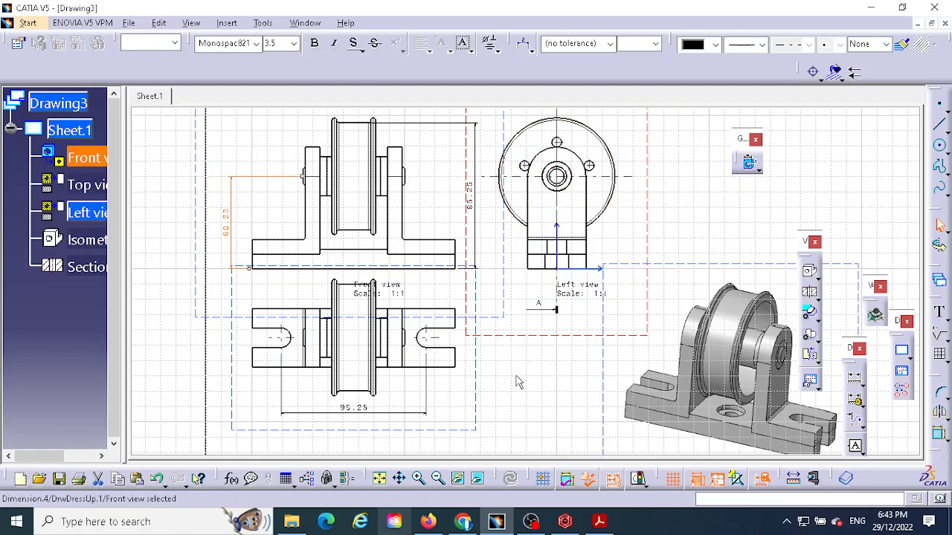
Step: Set the hatching pitch of the shaft in section view A-A to 2.5 mm
mouse_move(518, 388)
middle_down()
mouse_move(484, 216)
mouse_move(497, 196)
middle_up()
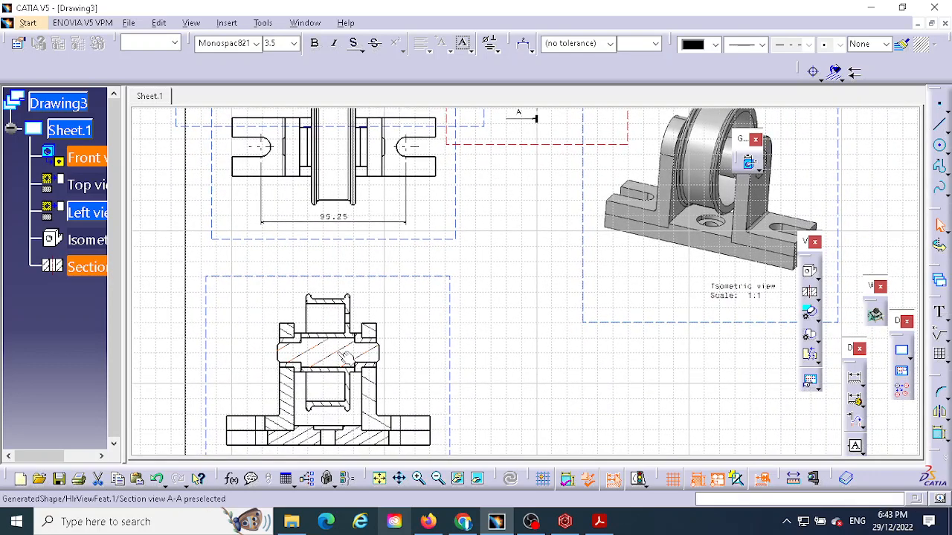
scroll(404, 319, down, 2)
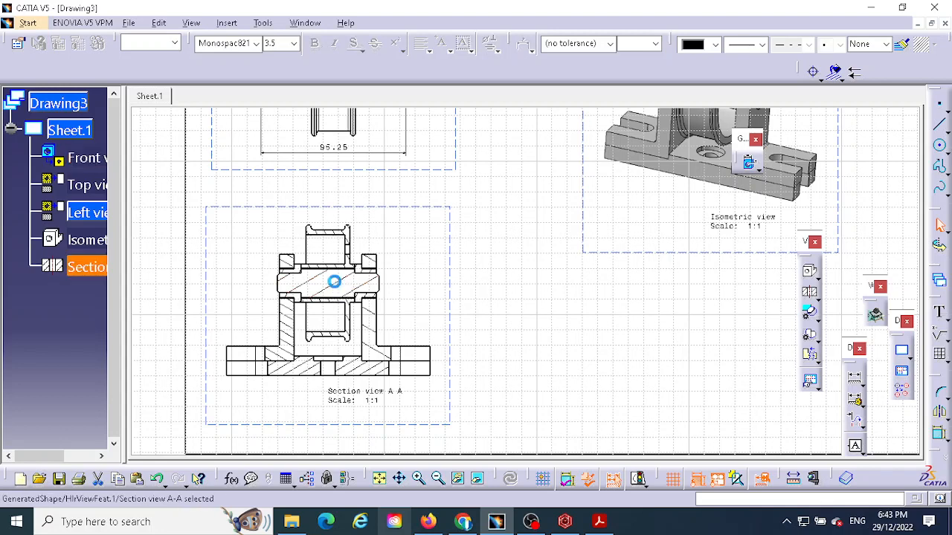
double_click(354, 289)
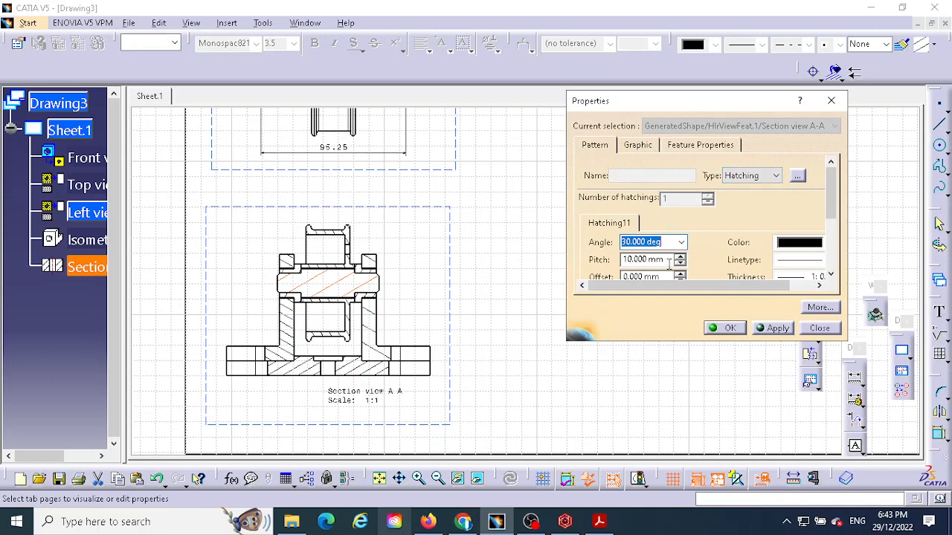
drag(669, 261, 621, 257)
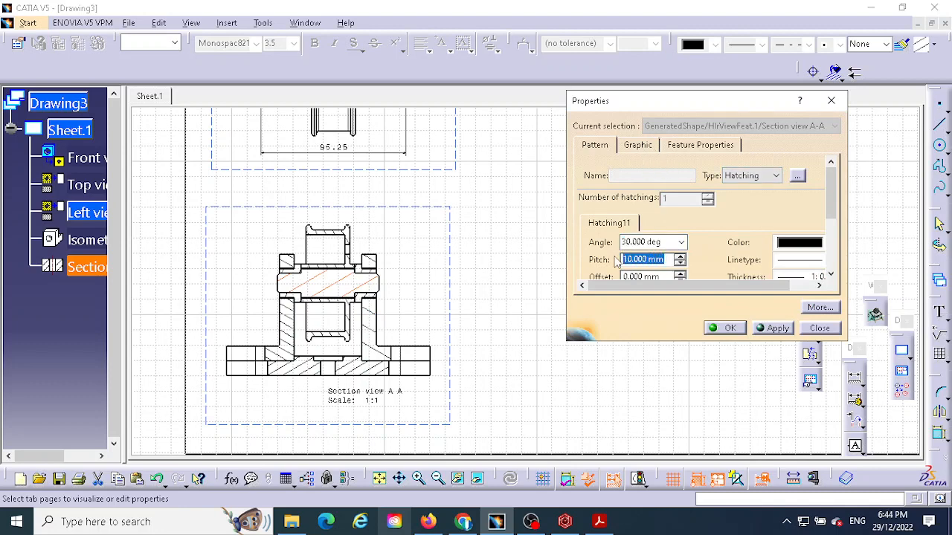
text(2.5)
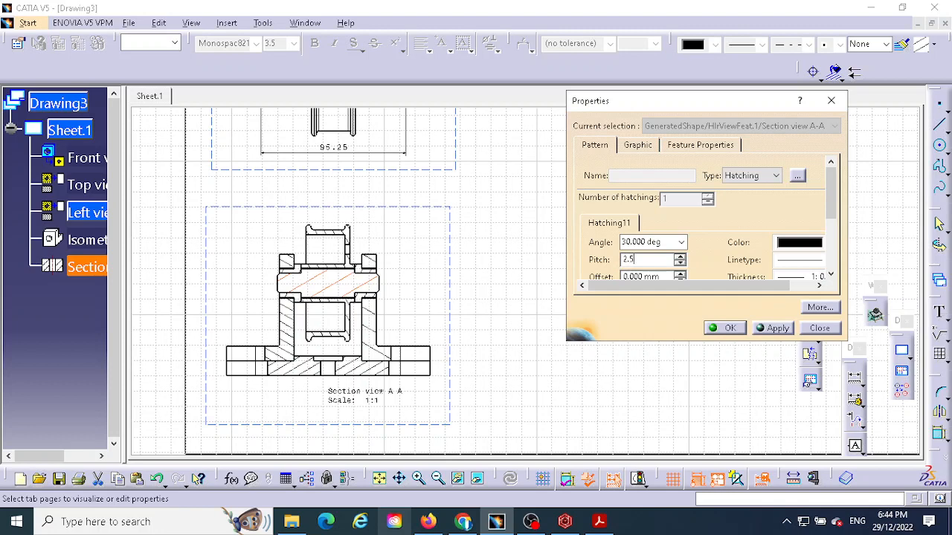
key(Return)
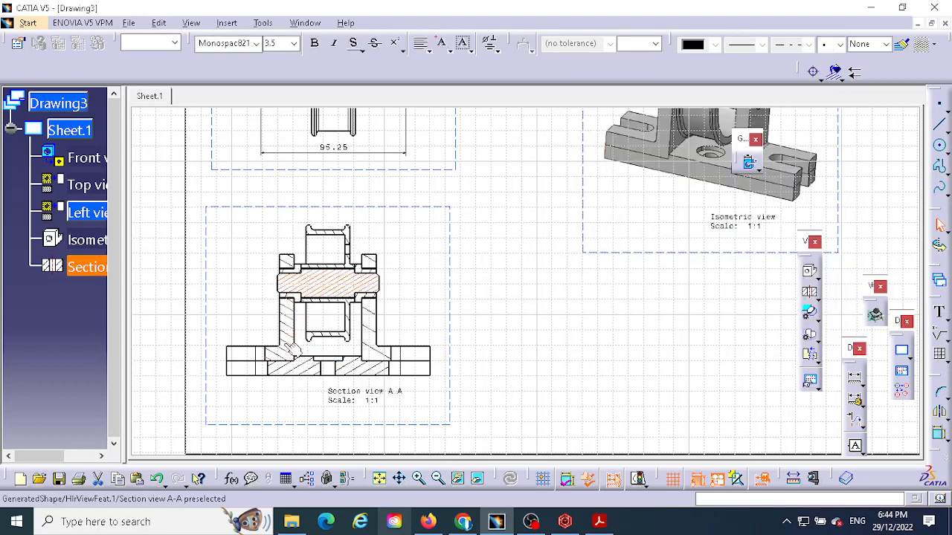
Step: Set the hatching pitch of the left-hand bracket in section view A-A to 2 mm
double_click(284, 334)
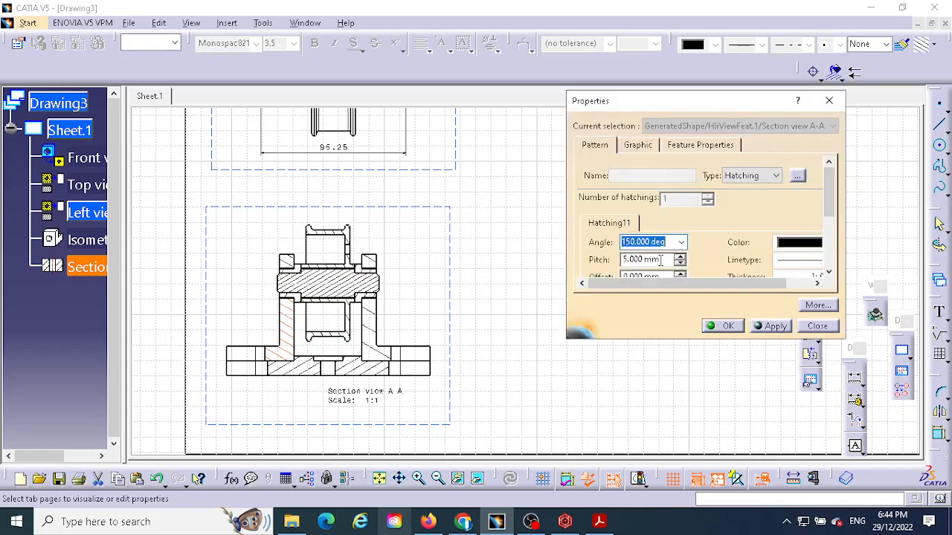
drag(659, 262, 622, 259)
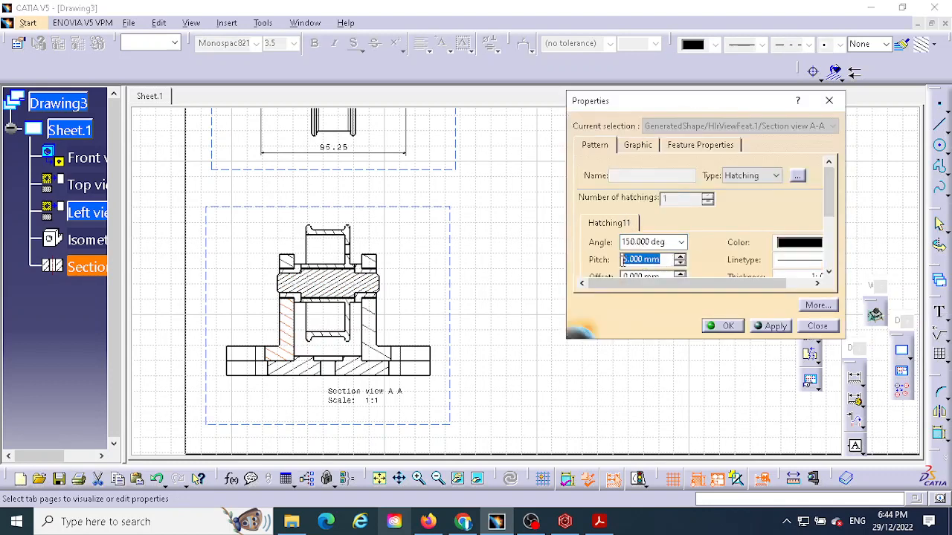
text(2)
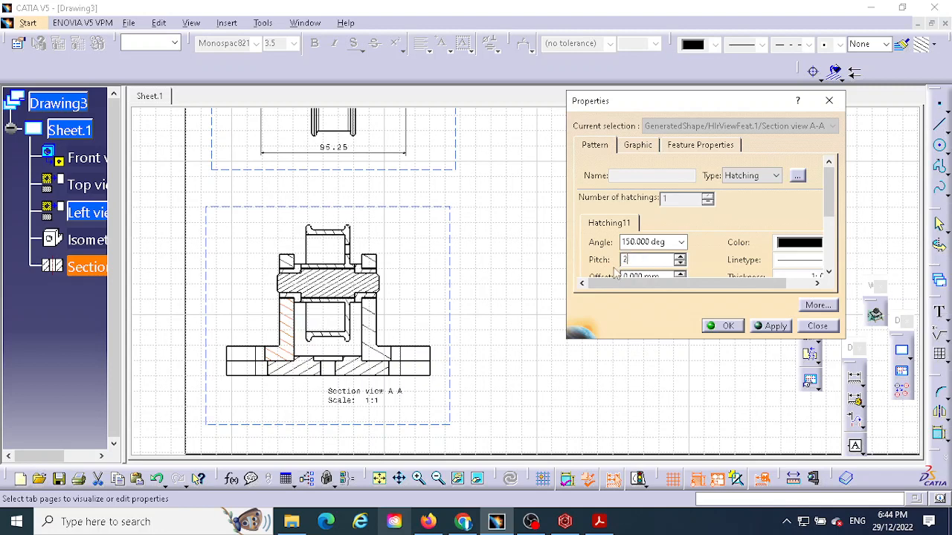
key(Return)
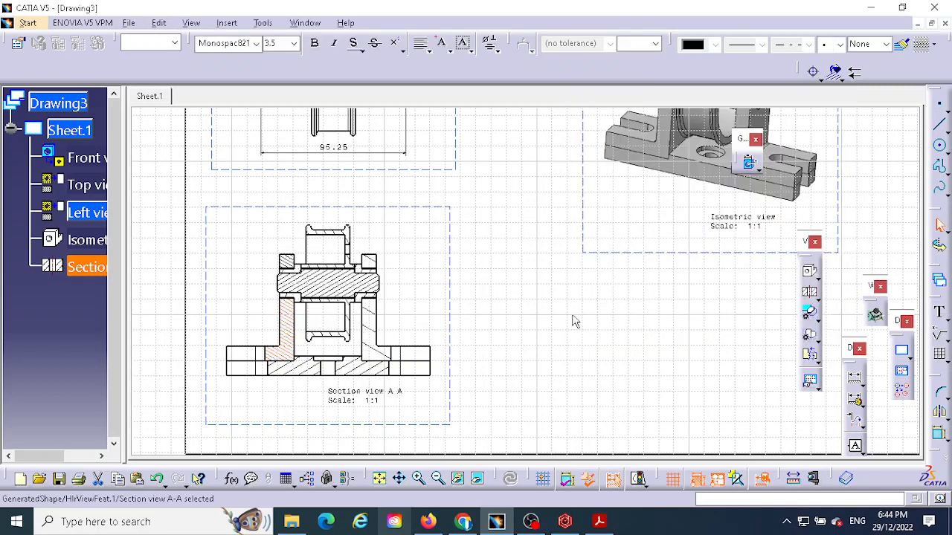
click(431, 317)
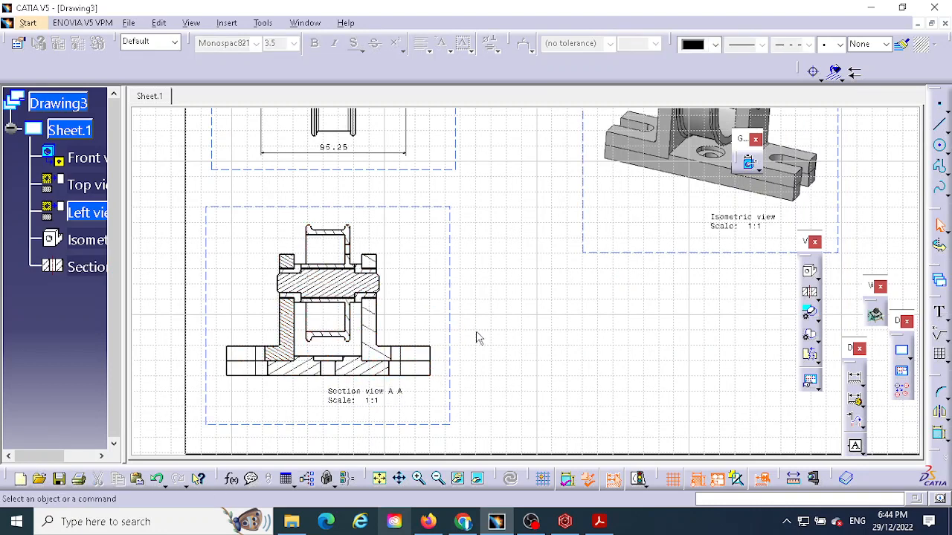
Step: Set the hatching pitch of the right-hand bracket in section view A-A to 2 mm
click(369, 347)
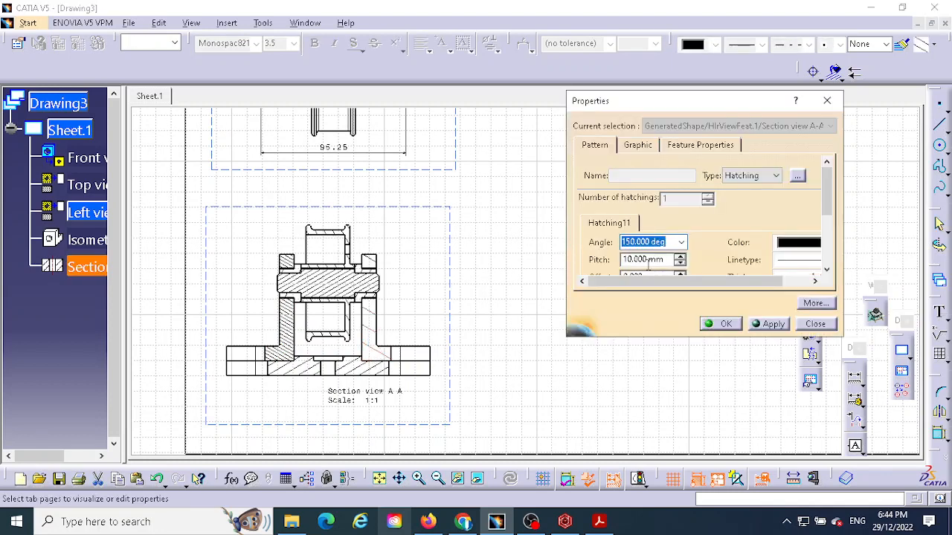
click(642, 260)
text(2)
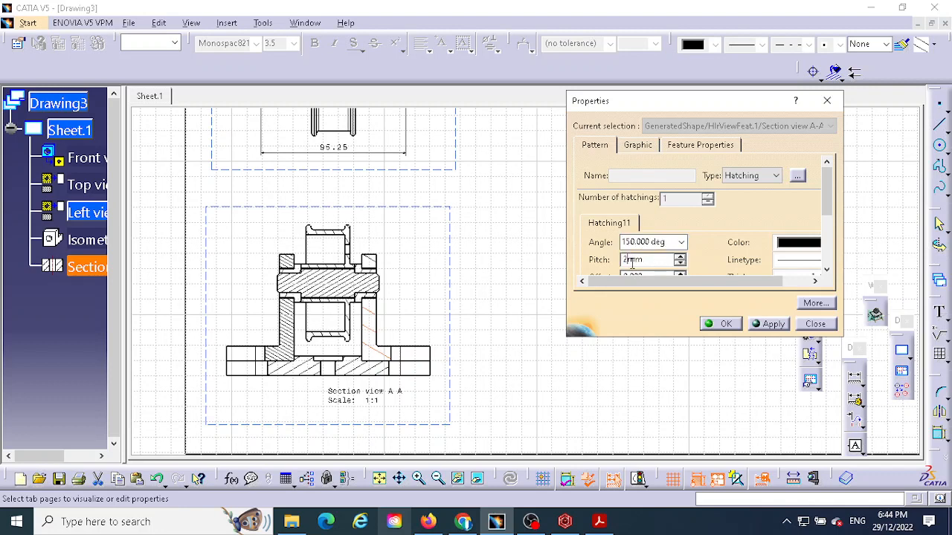
key(Return)
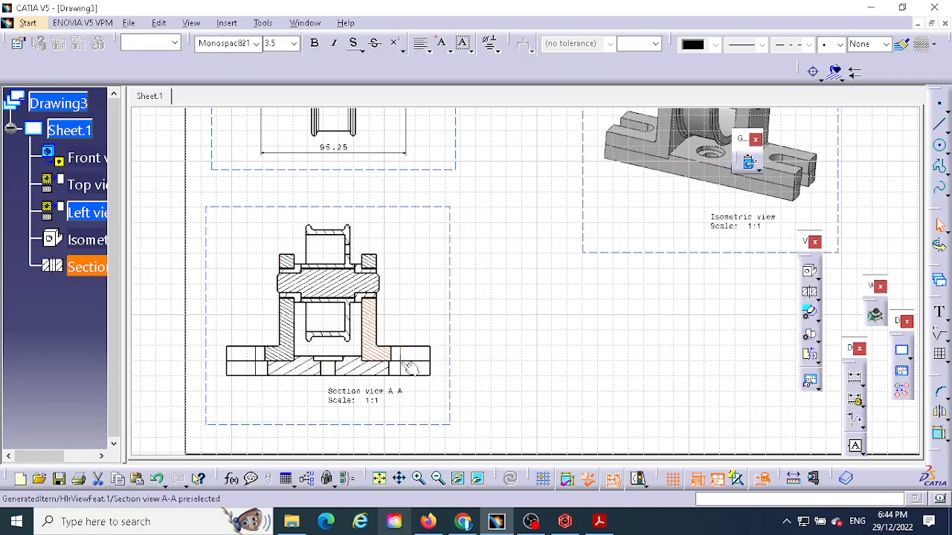
click(382, 339)
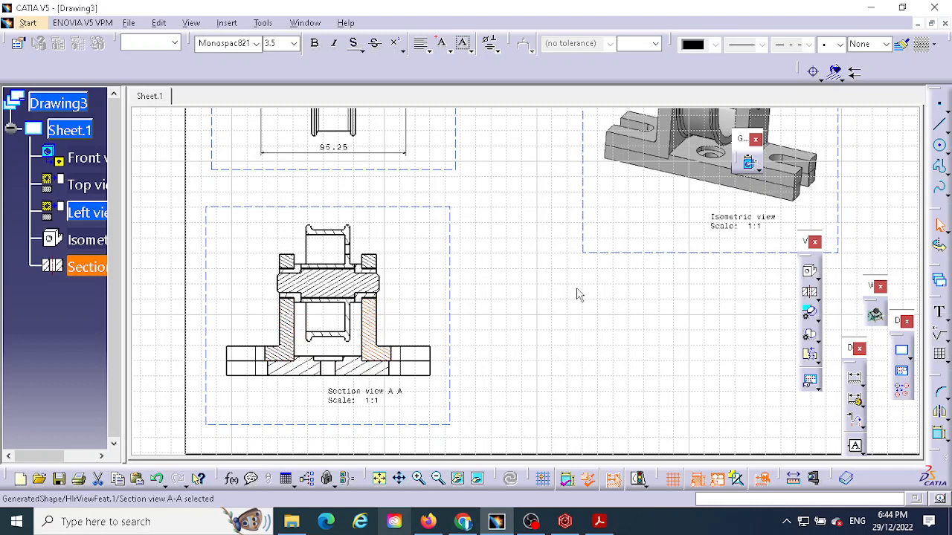
Step: Display hidden lines, center lines and axes in section view A-A, and remove the hatching from the shaft
click(331, 284)
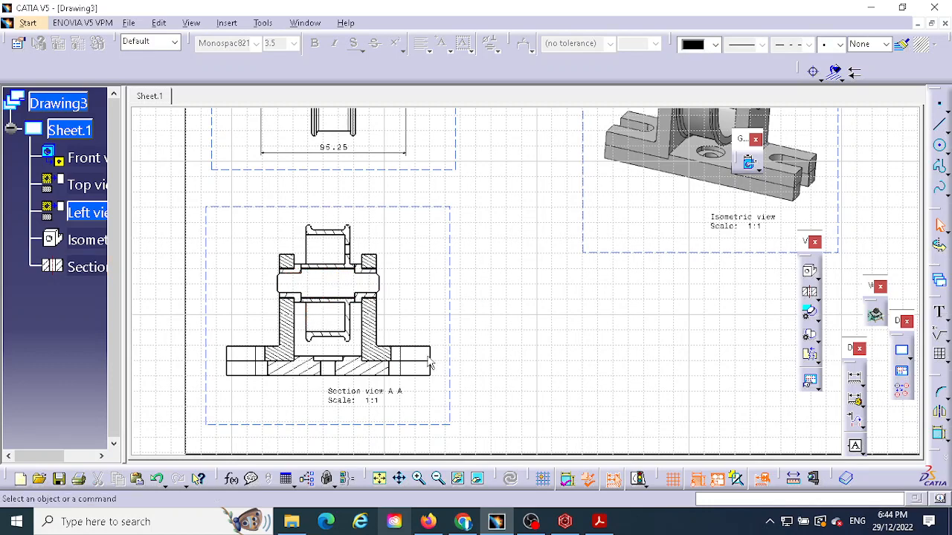
right_click(451, 296)
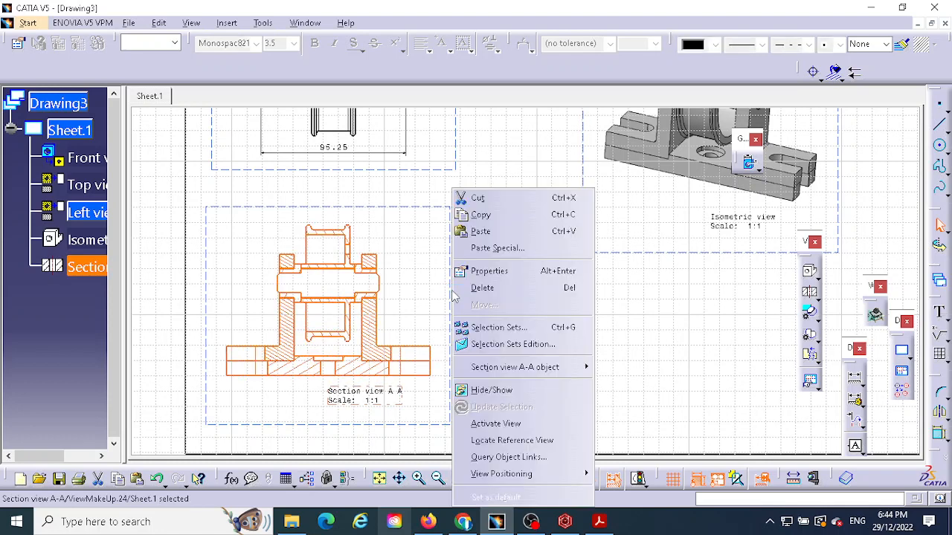
click(490, 271)
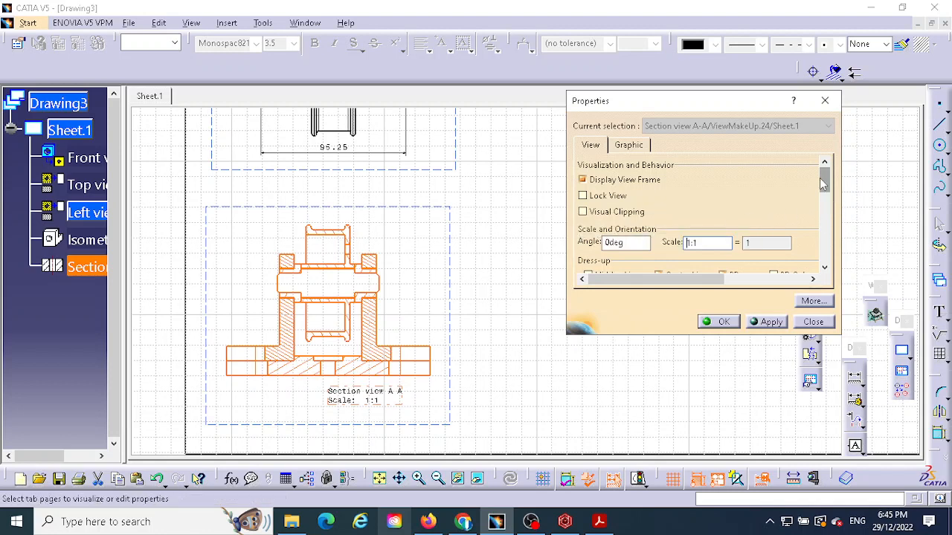
scroll(814, 197, down, 3)
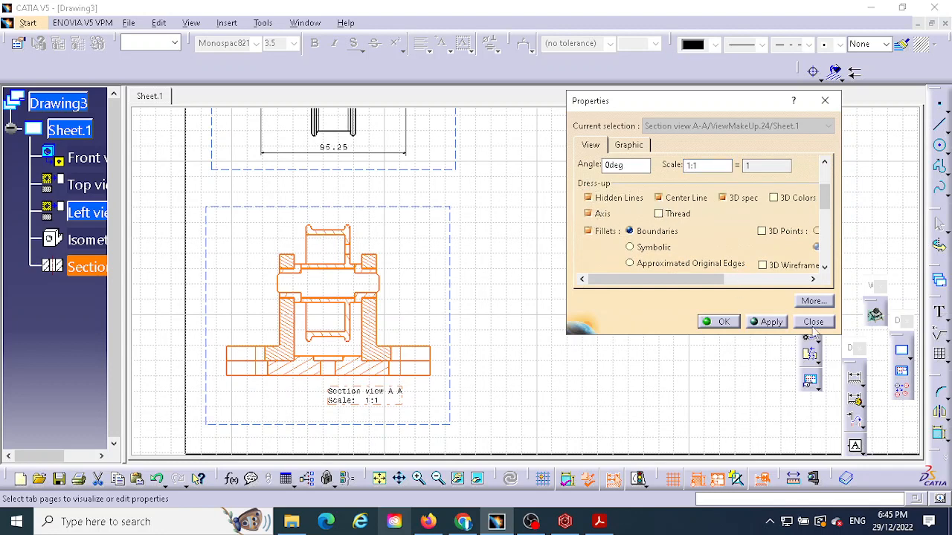
click(770, 322)
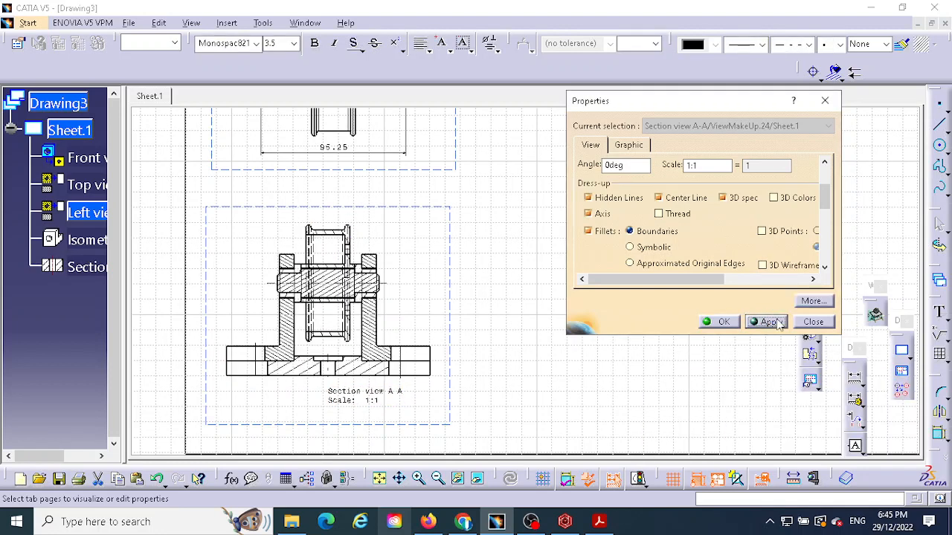
click(725, 322)
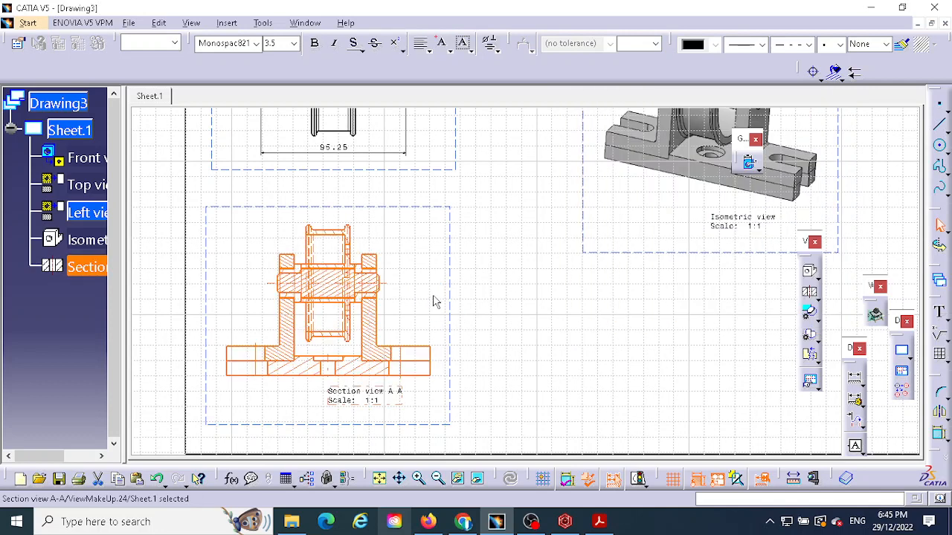
double_click(326, 290)
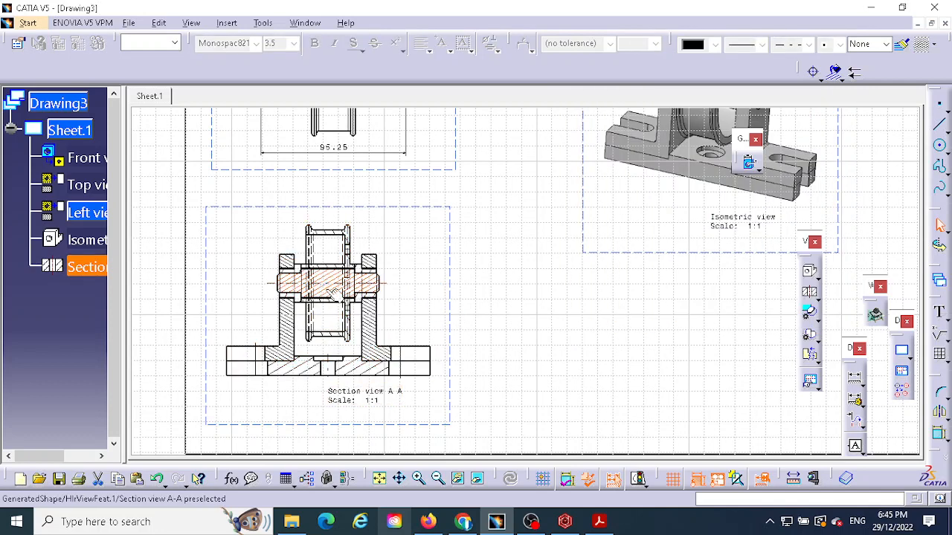
key(Delete)
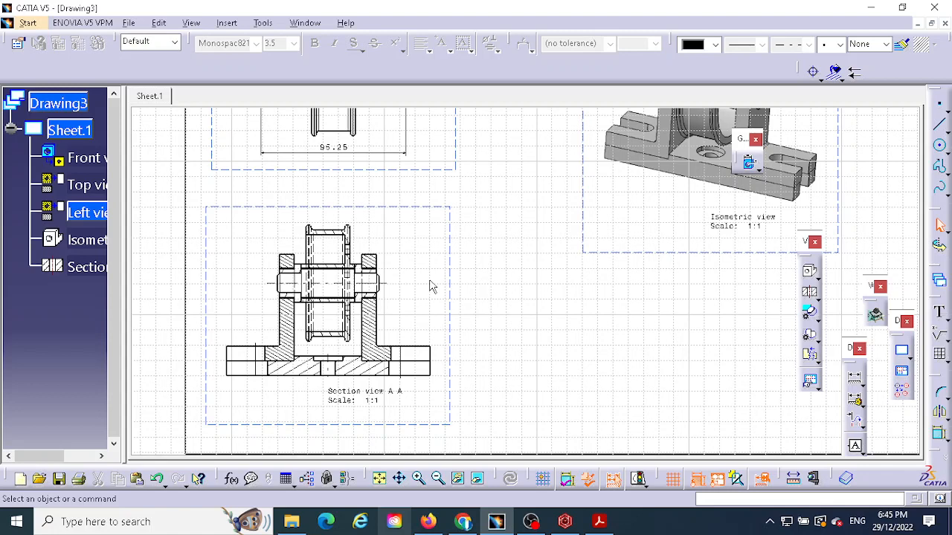
Step: Turn off hidden lines in section view A-A and delete the shaft's regenerated hatching
right_click(450, 229)
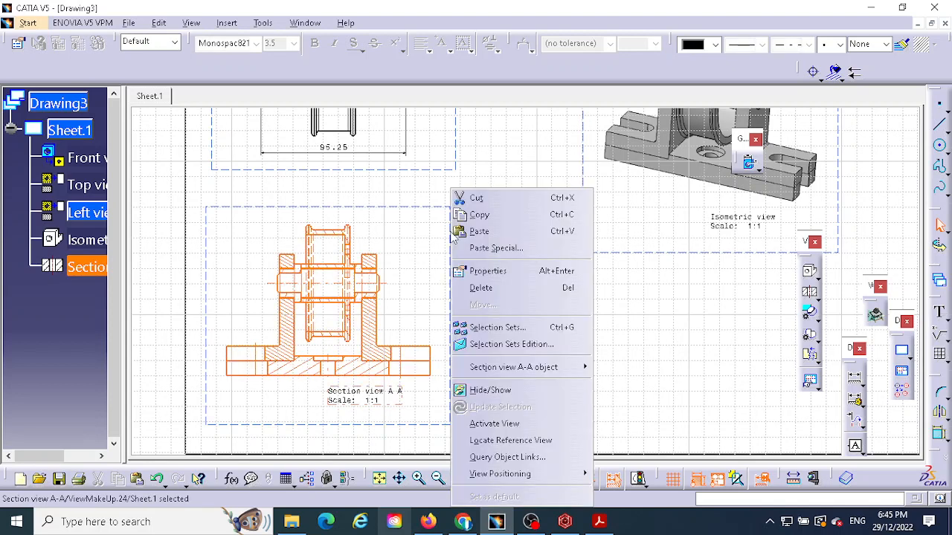
click(493, 272)
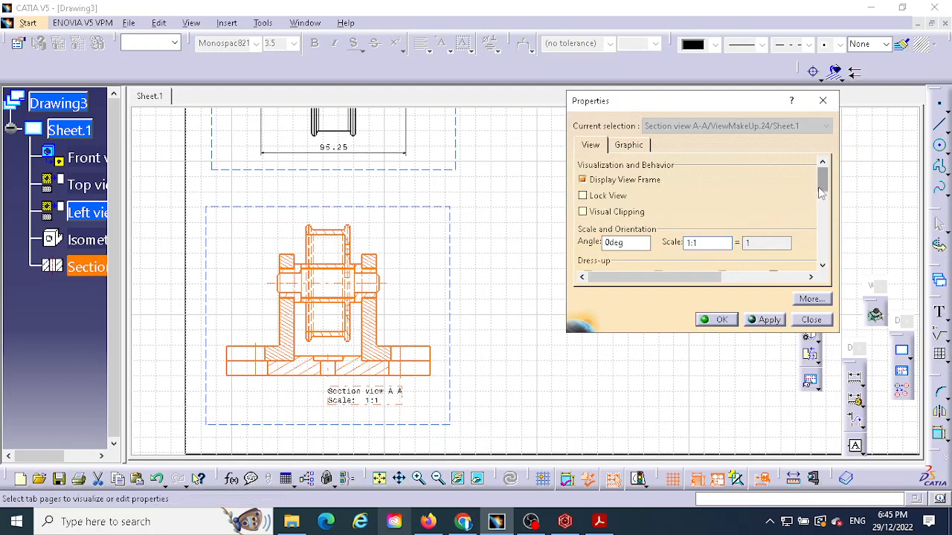
drag(822, 180, 803, 205)
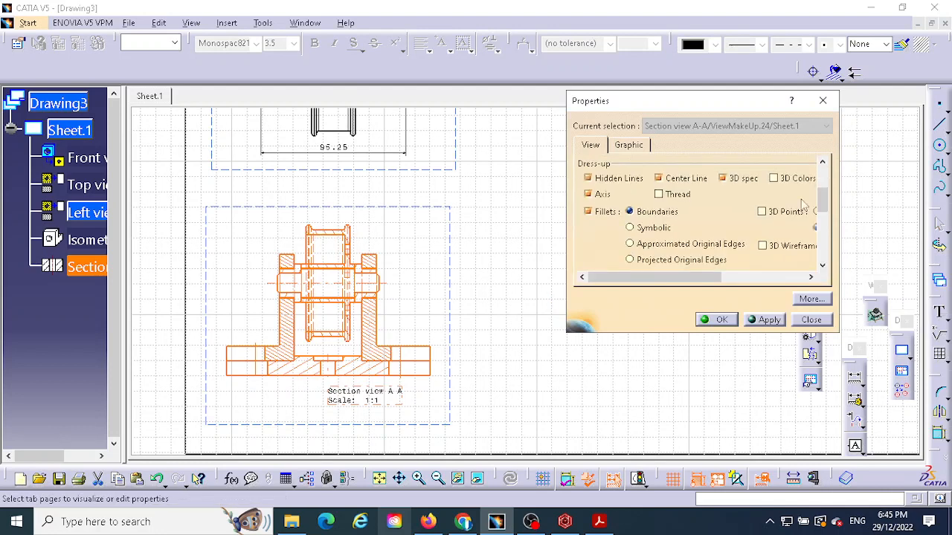
click(587, 177)
click(762, 319)
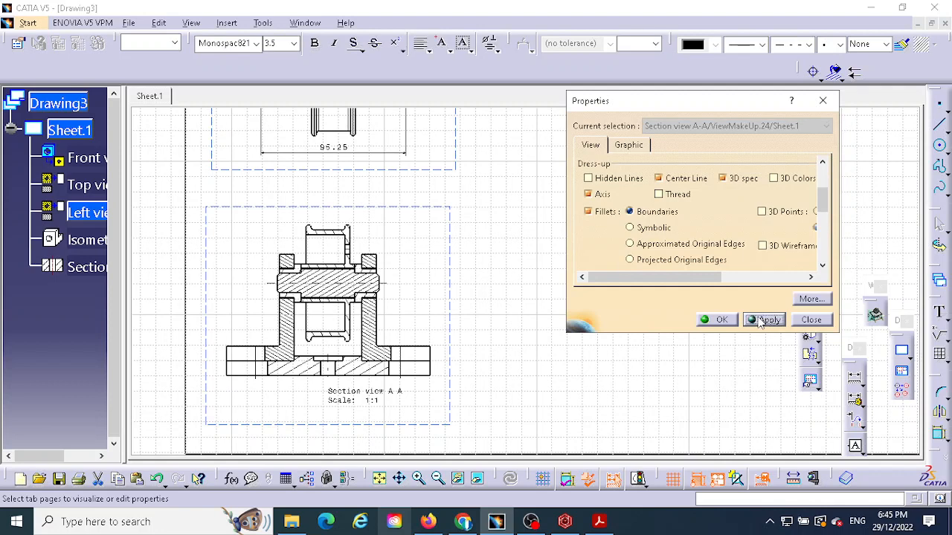
click(719, 320)
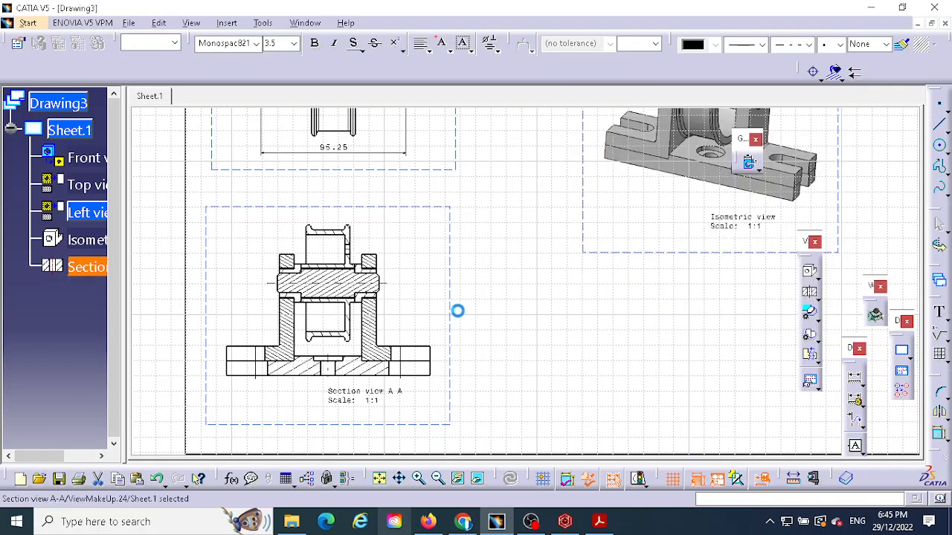
click(319, 288)
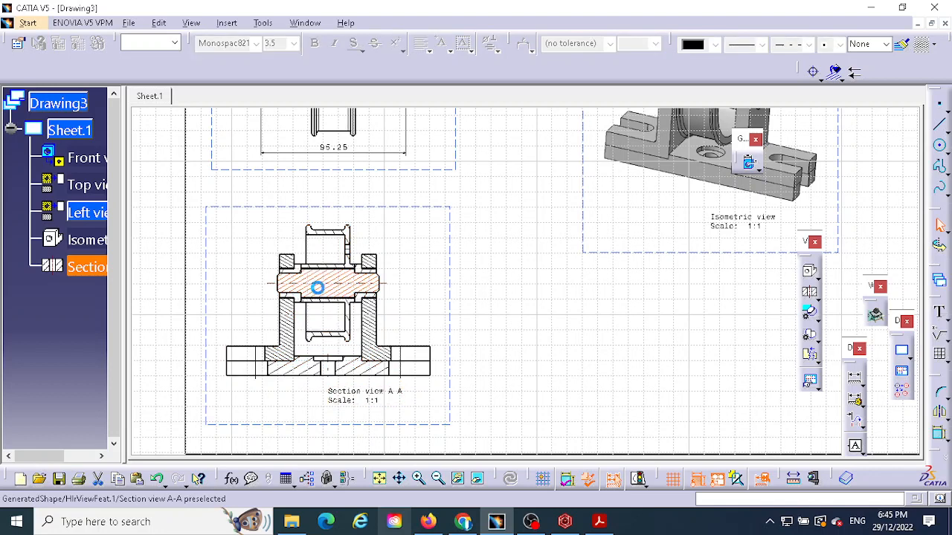
key(Delete)
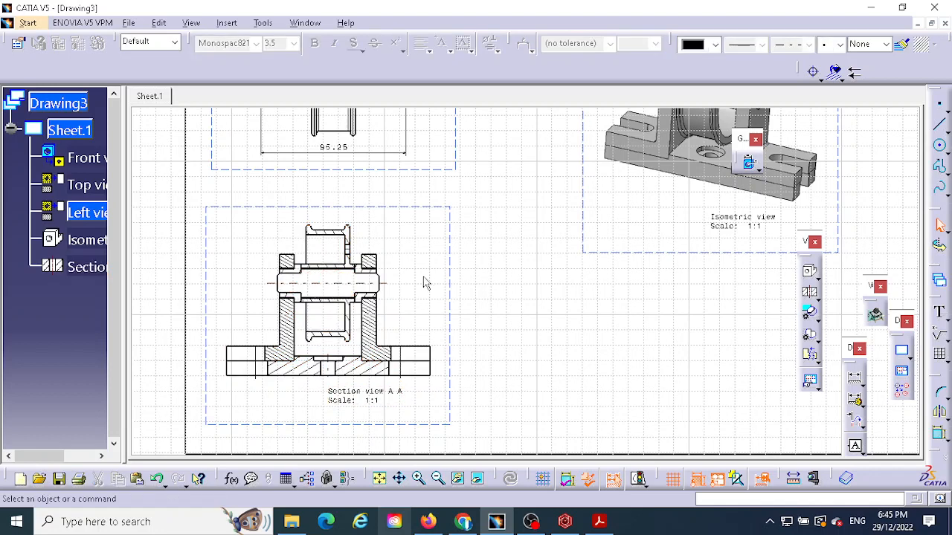
Step: Draw vertical lines across the shaft in section view A-A at the inner shoulders of the right-hand and left-hand bushes
ctrl+middle_drag(404, 278, 425, 228)
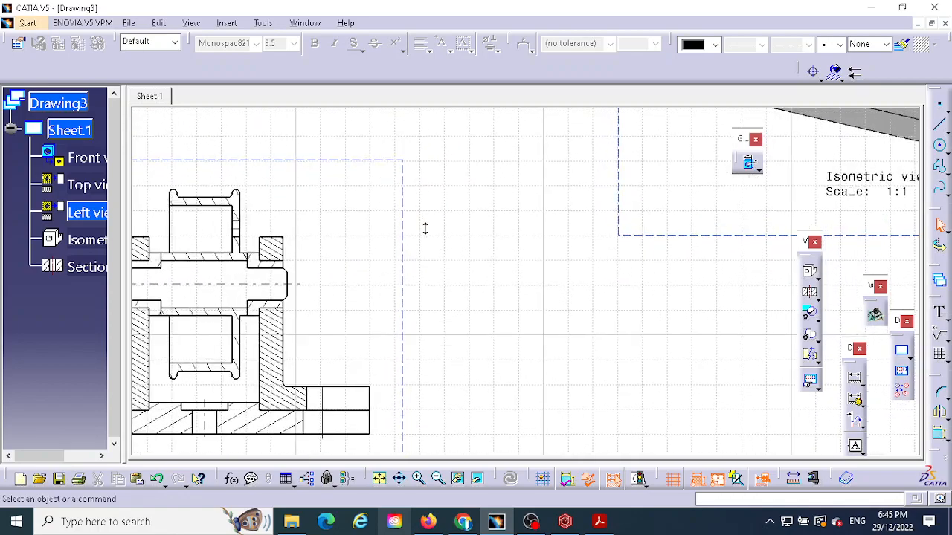
middle_drag(409, 285, 572, 248)
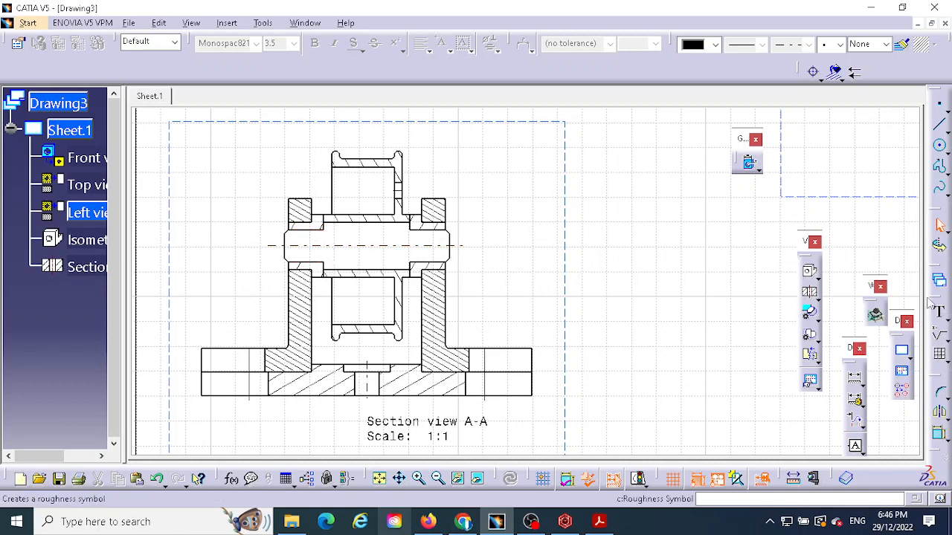
click(940, 128)
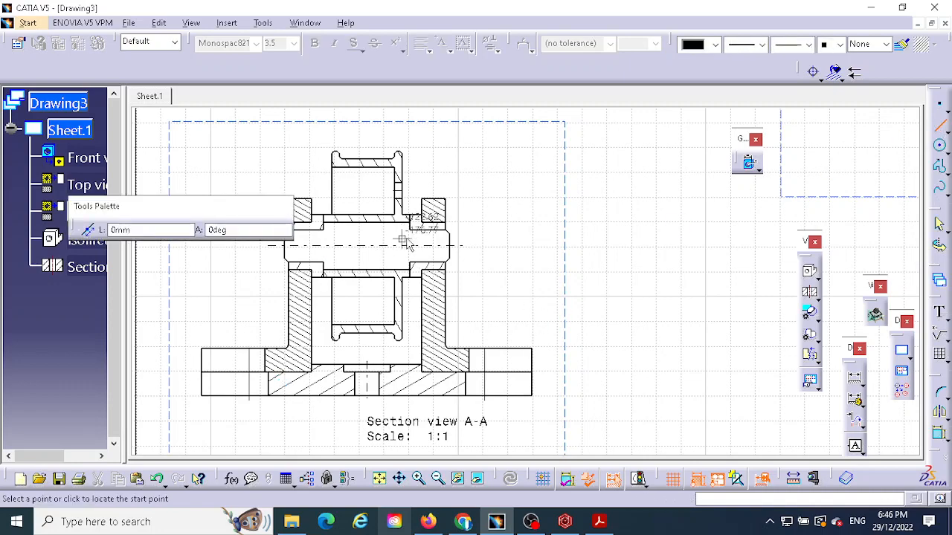
middle_drag(406, 239, 437, 136)
middle_drag(441, 258, 772, 283)
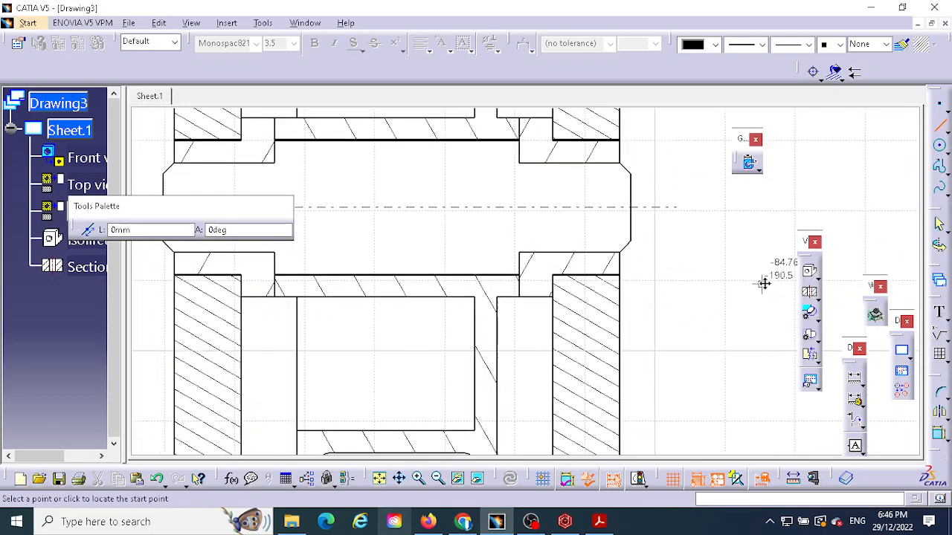
click(532, 162)
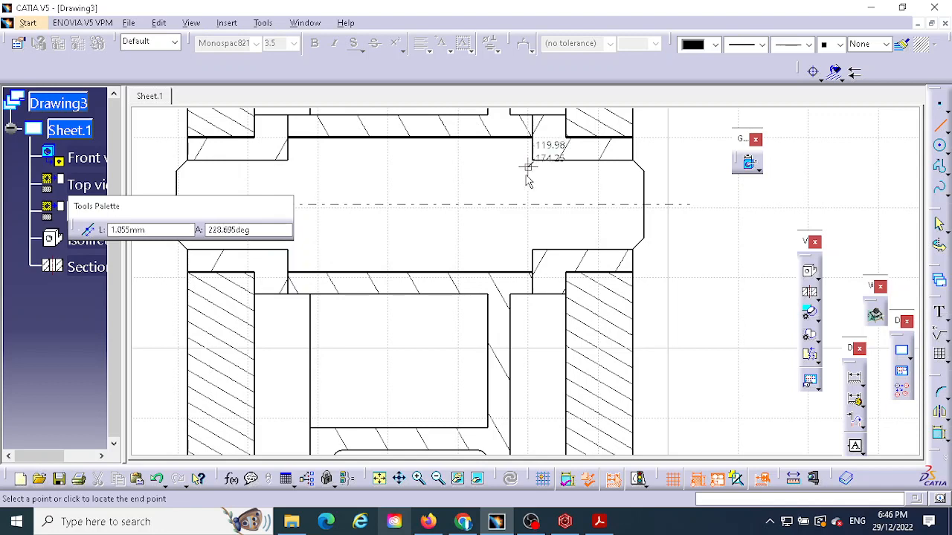
click(532, 249)
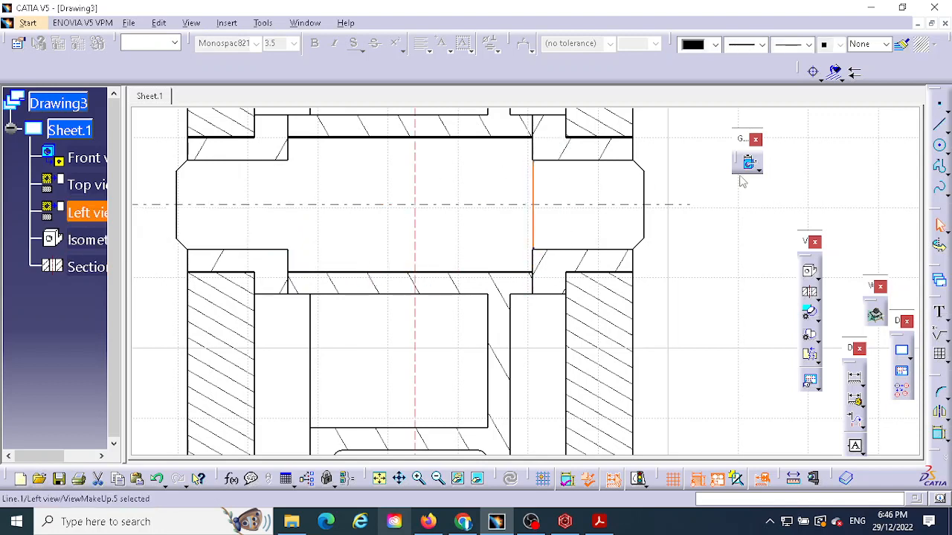
click(940, 126)
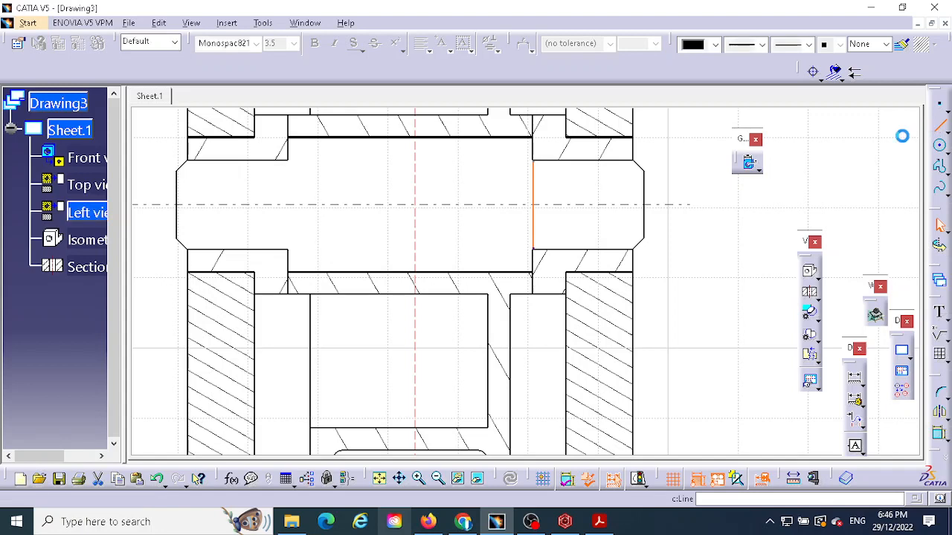
click(296, 164)
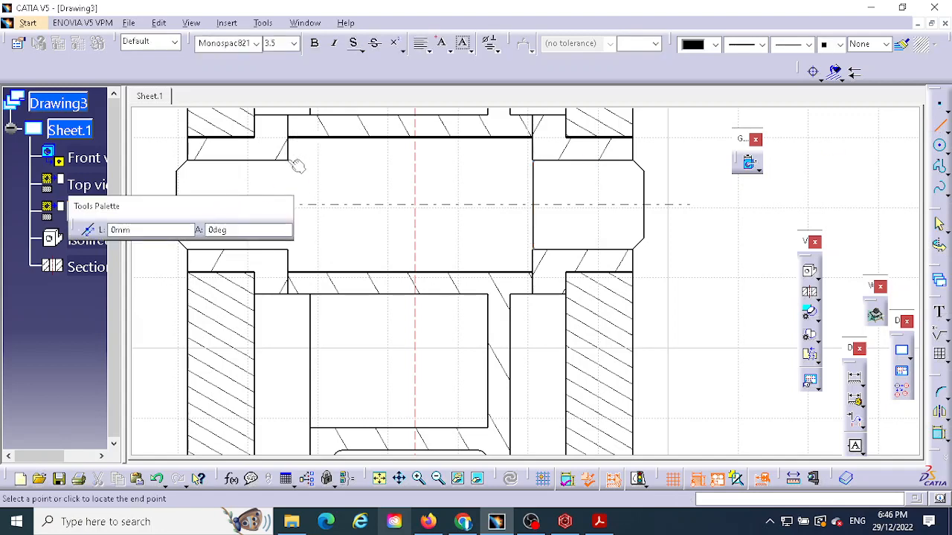
click(289, 250)
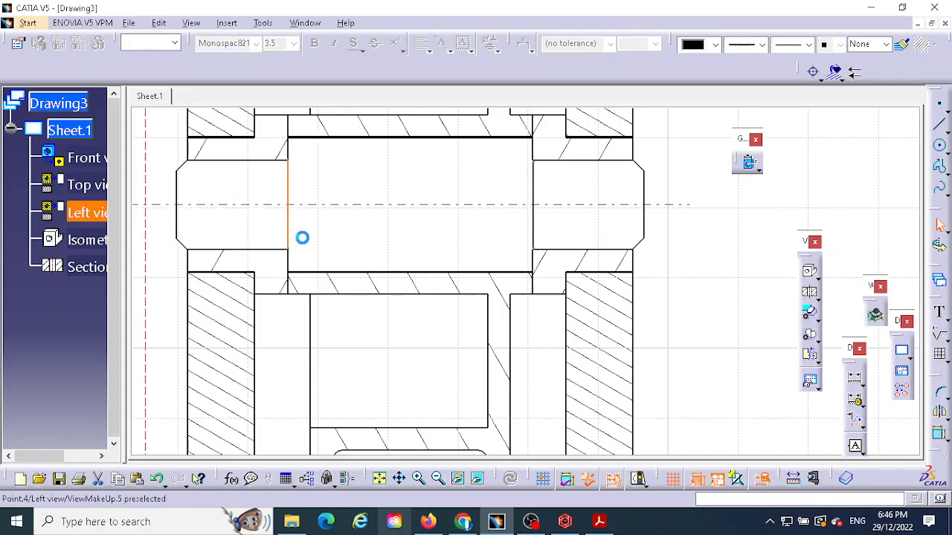
Step: Draw vertical lines about 12.5 mm long across both shaft ends in section view A-A, where the end chamfers begin
click(939, 145)
click(187, 163)
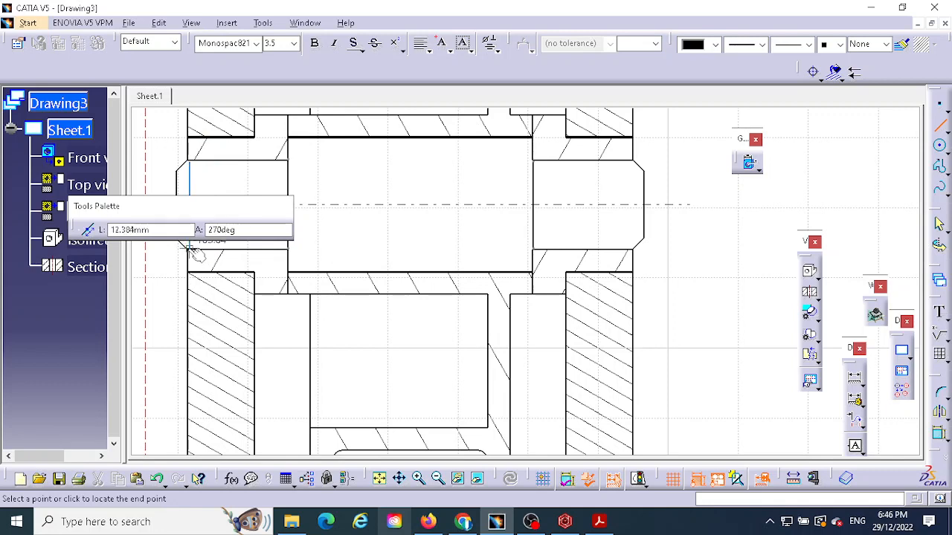
click(191, 249)
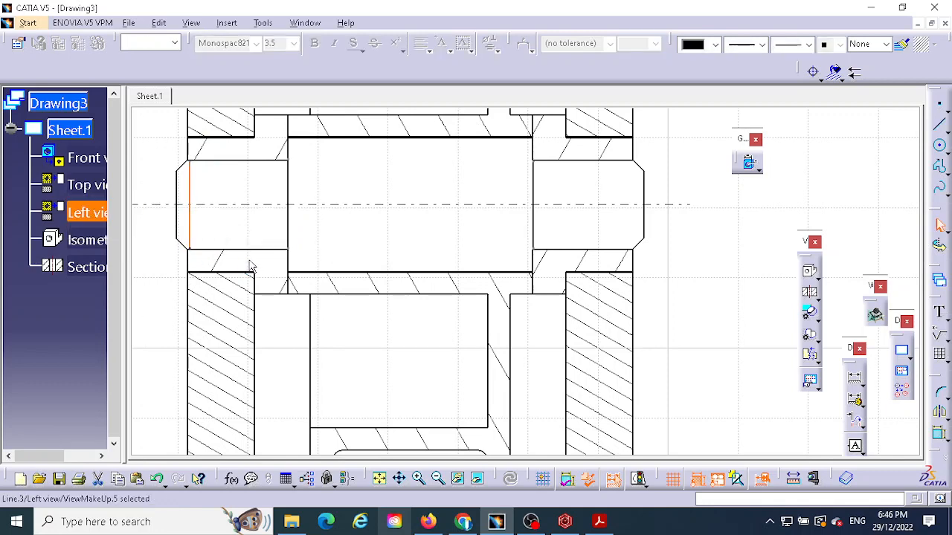
click(672, 247)
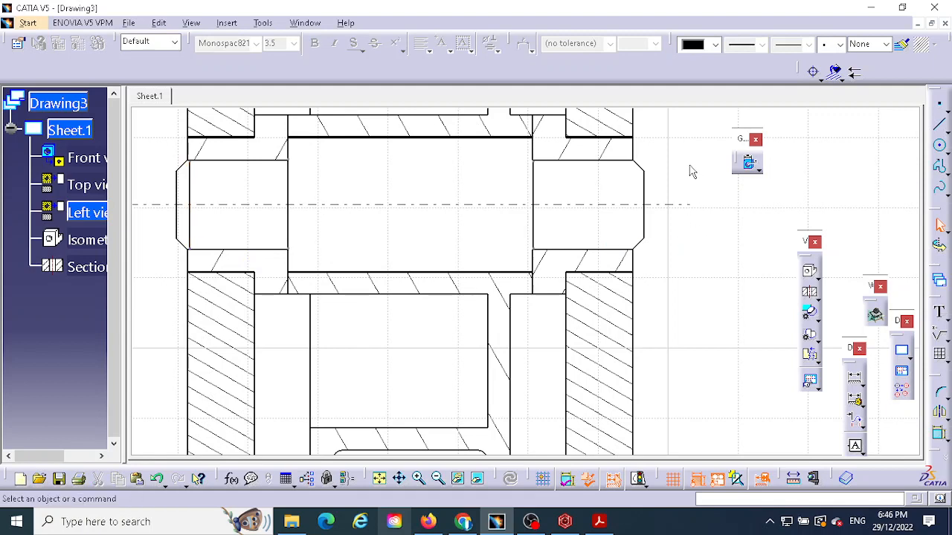
click(940, 128)
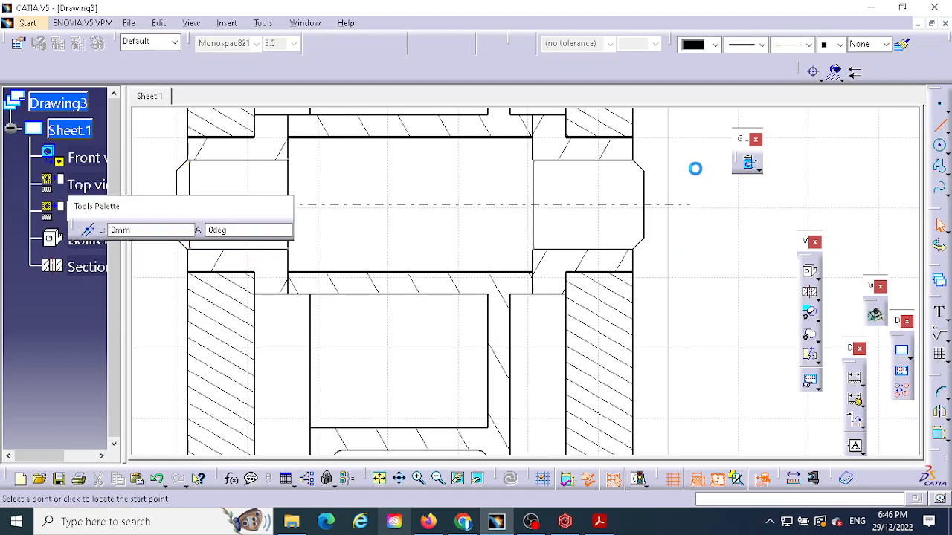
click(629, 161)
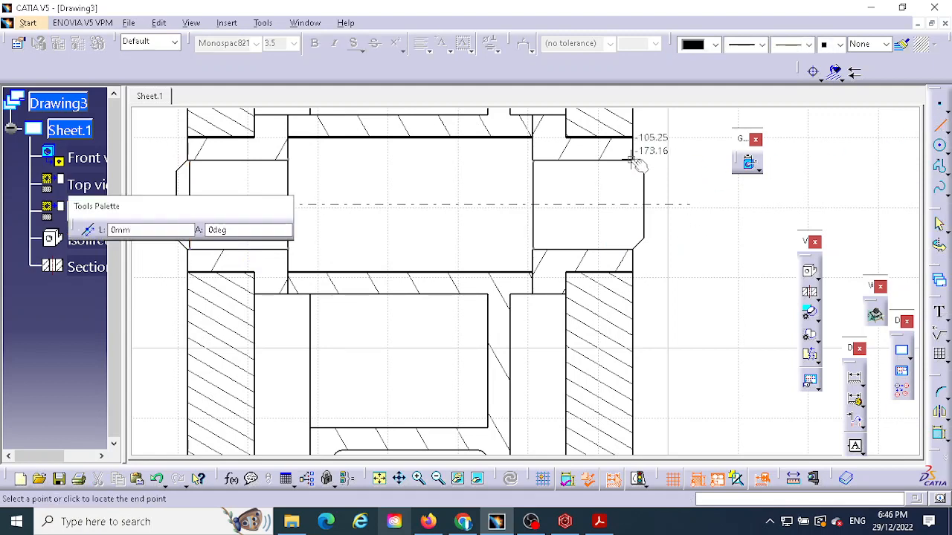
click(630, 249)
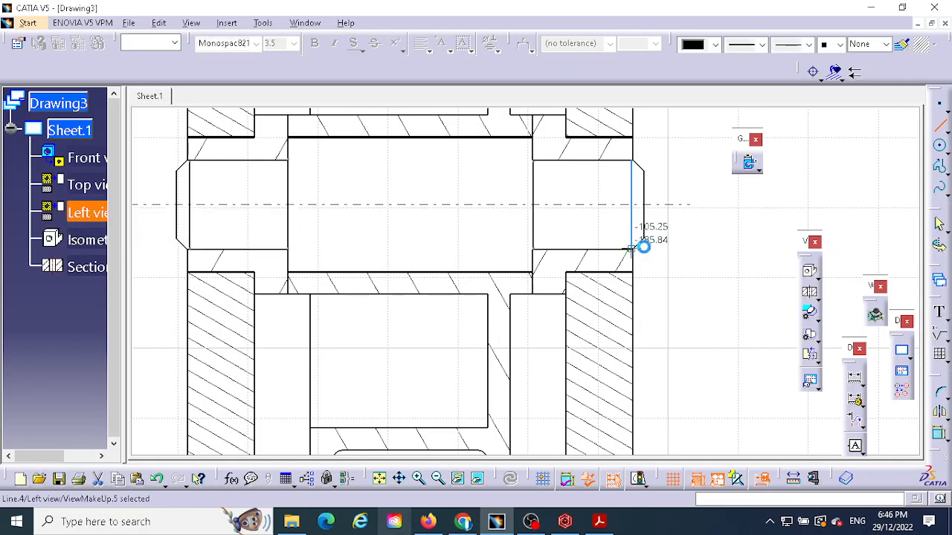
click(672, 282)
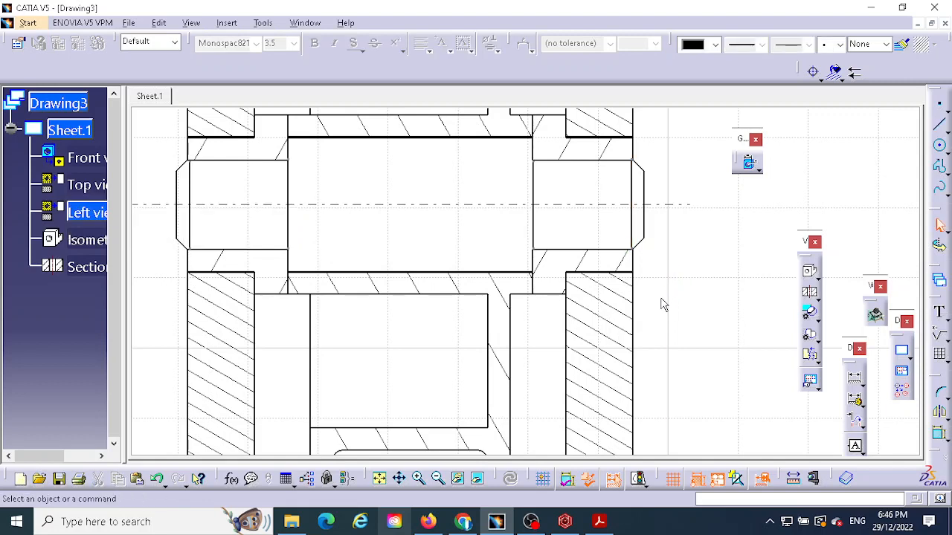
Step: Set the pitch of the roller's hatching in section view A-A to 3 mm
ctrl+middle_drag(684, 292, 698, 352)
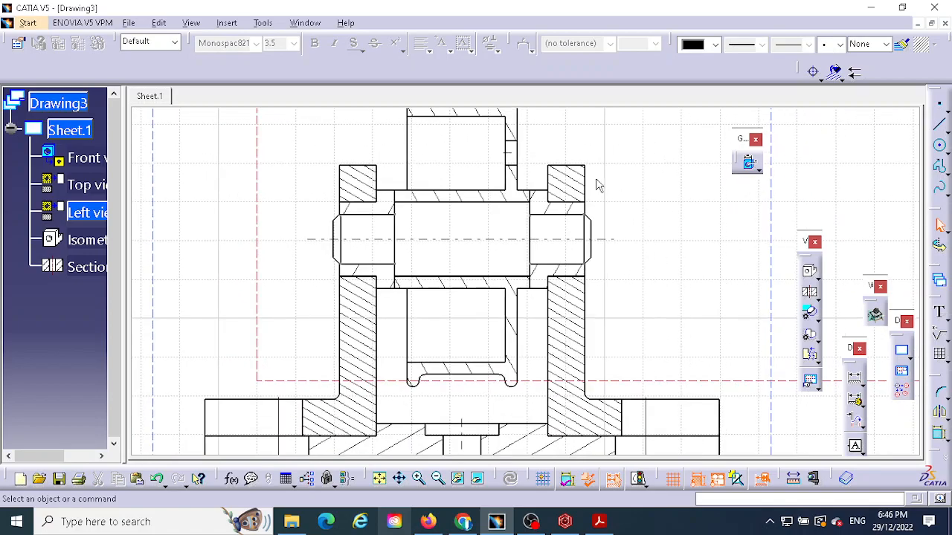
mouse_move(675, 294)
middle_down()
mouse_move(674, 235)
mouse_move(686, 265)
mouse_move(686, 317)
middle_up()
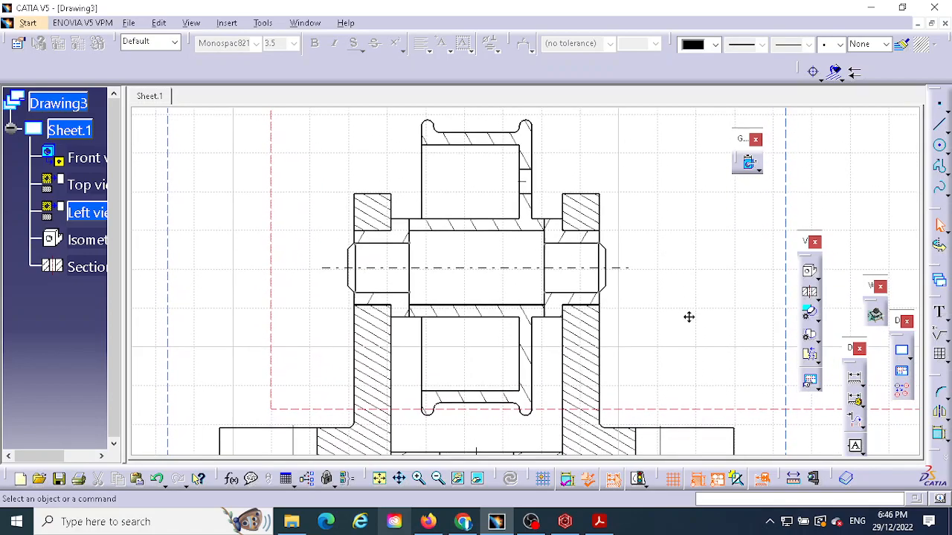
double_click(451, 225)
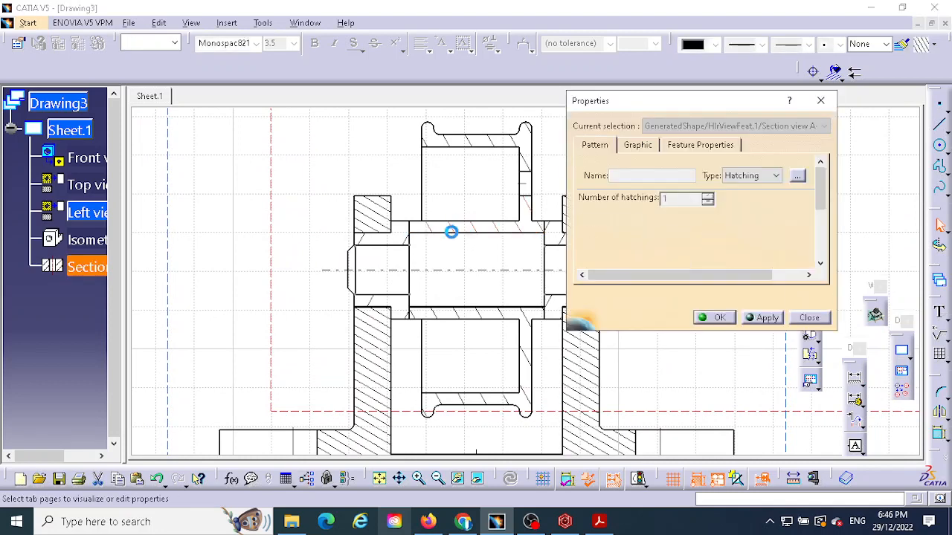
double_click(634, 260)
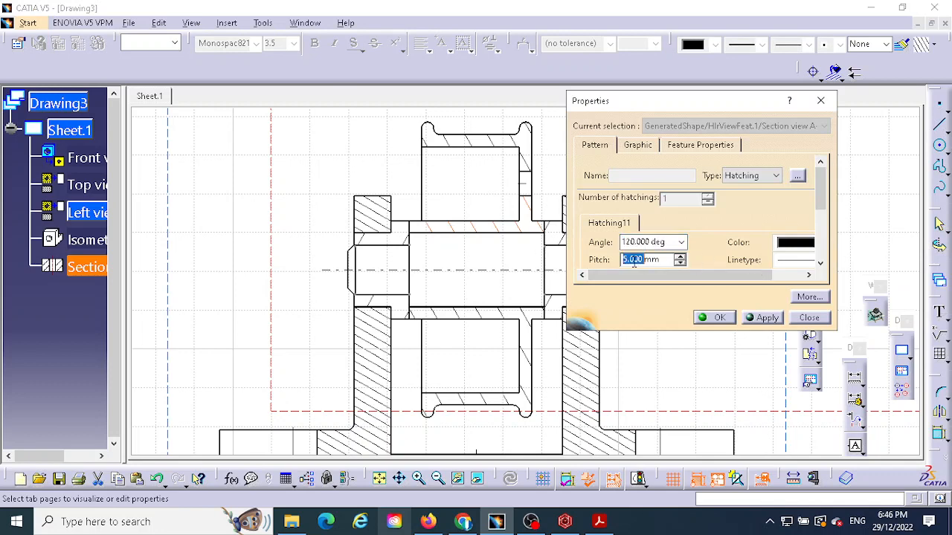
text(3)
key(Return)
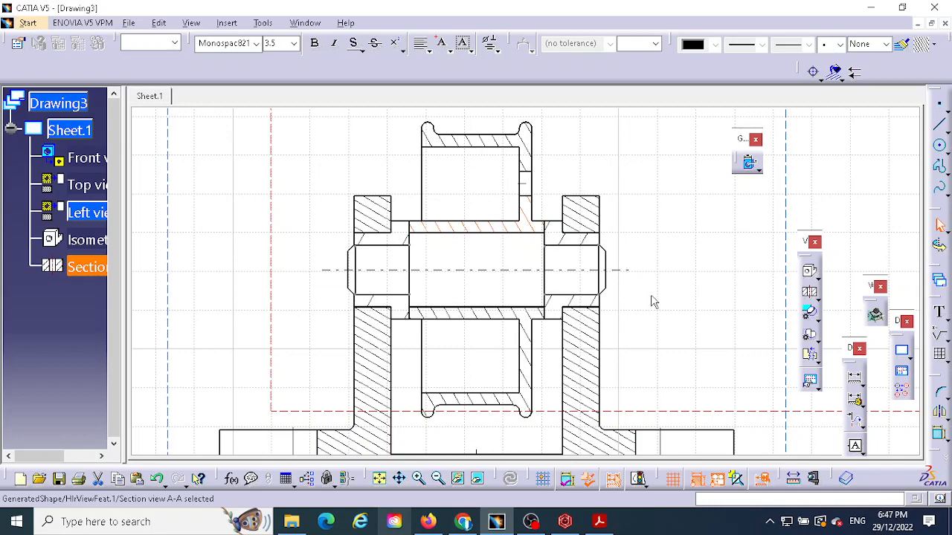
Step: Dimension the overall length of the base in section view A-A, placing the dimension below the view
mouse_move(654, 305)
middle_down()
mouse_move(600, 214)
mouse_move(617, 245)
mouse_move(605, 352)
mouse_move(632, 266)
mouse_move(618, 176)
middle_up()
scroll(604, 221, down, 1)
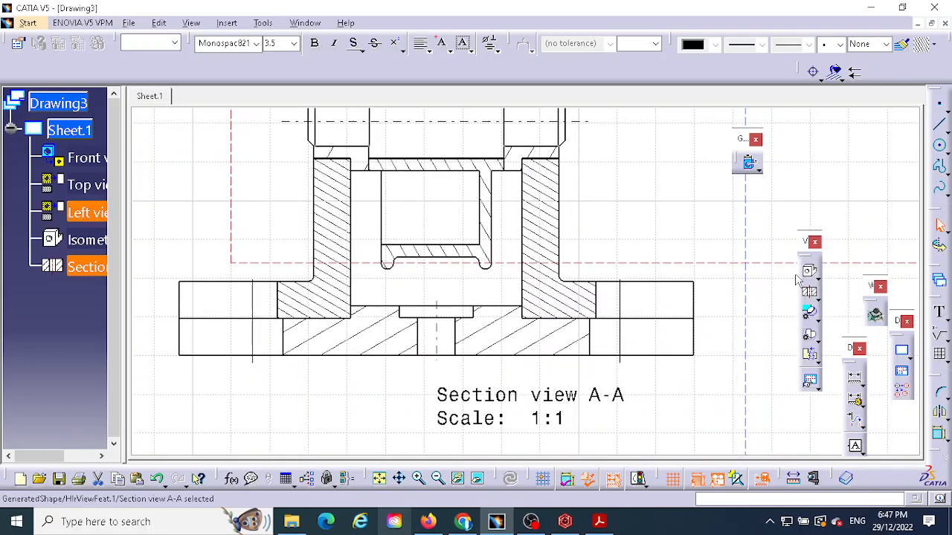
click(854, 378)
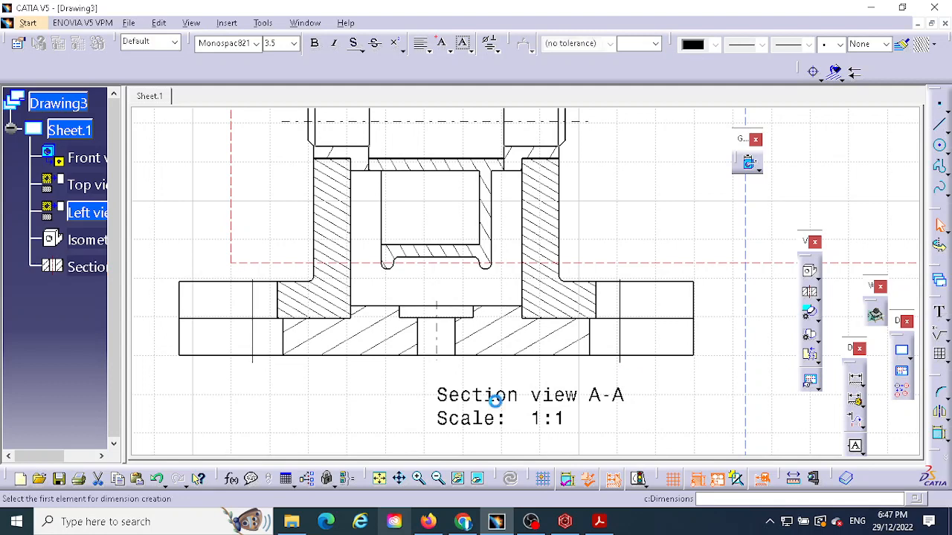
click(182, 342)
click(694, 335)
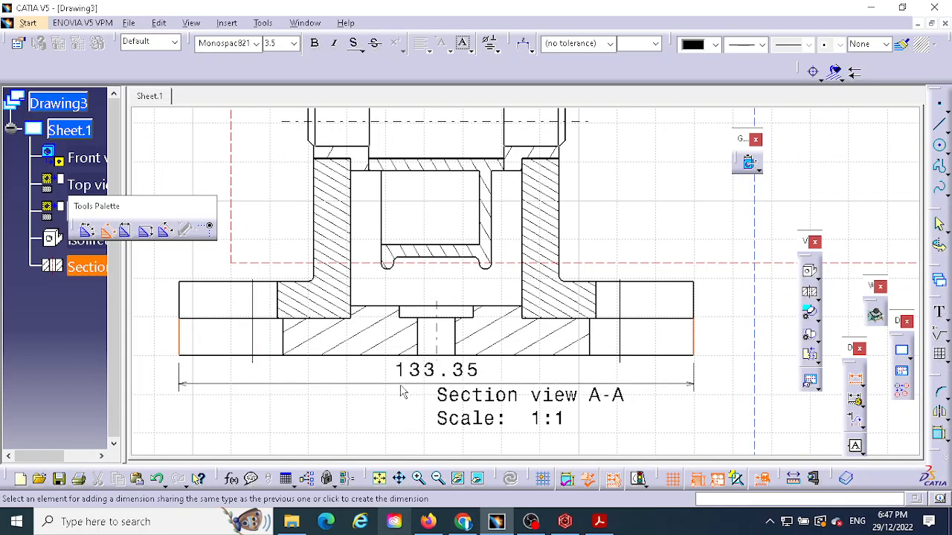
click(438, 380)
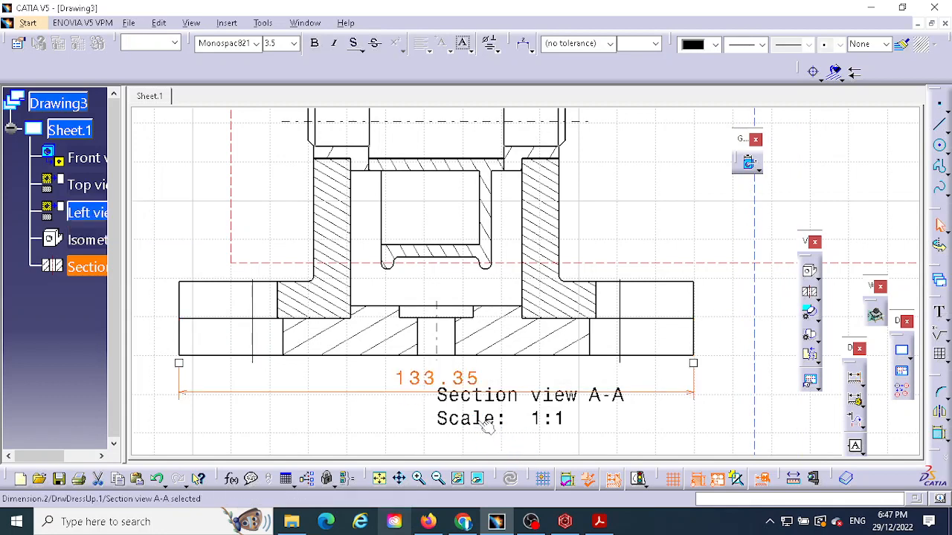
Step: Move the section view A-A label clear of the base length dimension, to below its left half
click(463, 426)
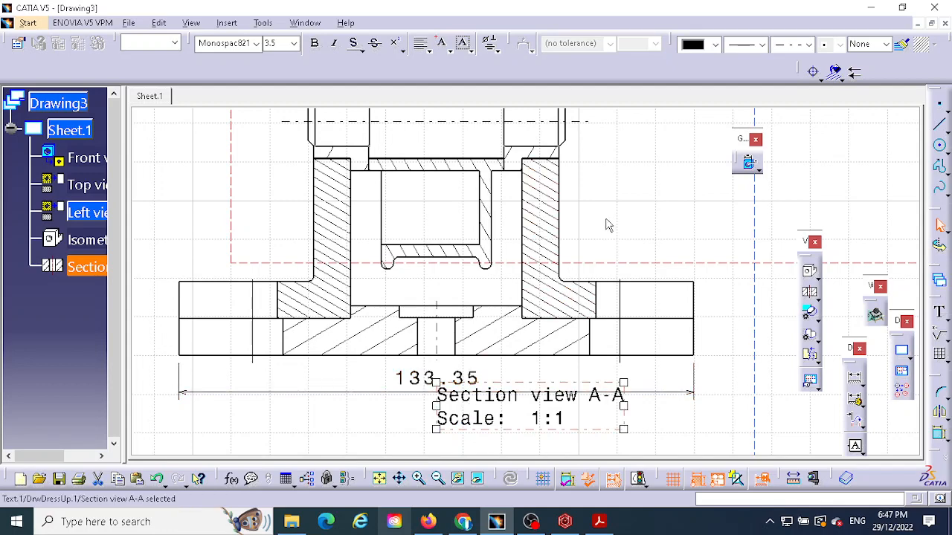
ctrl+middle_drag(605, 210, 588, 357)
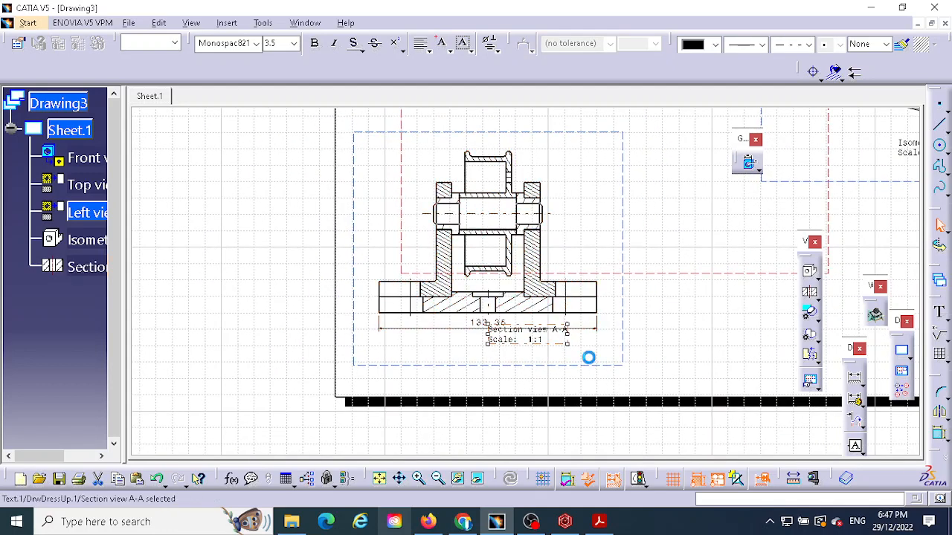
click(588, 358)
drag(508, 349, 406, 351)
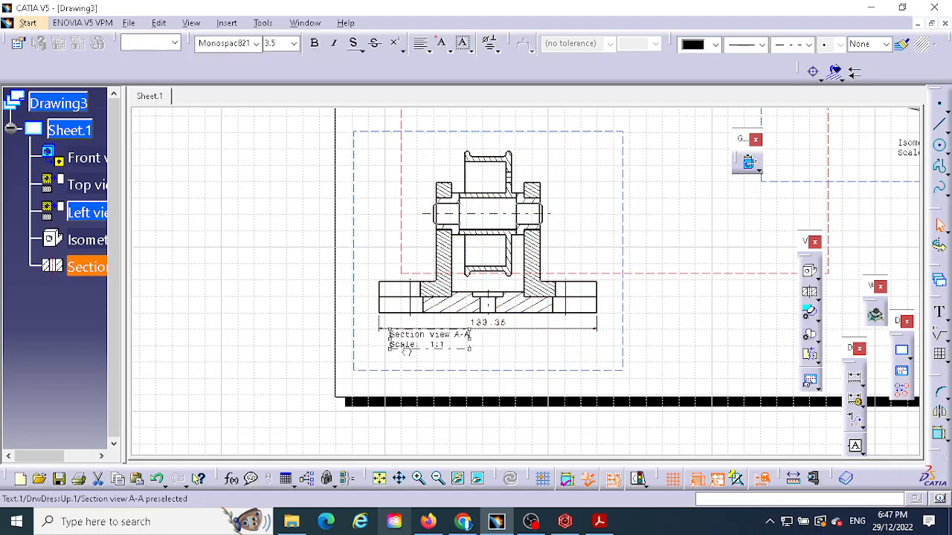
click(618, 341)
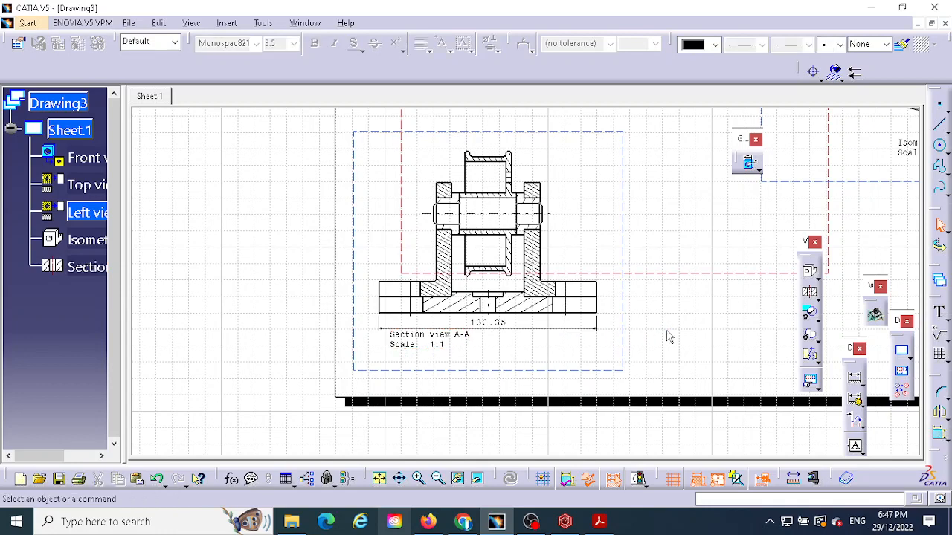
Step: Delete the vertical dimension from the base's underside to the top of the roller in the front view
mouse_move(676, 321)
middle_down()
mouse_move(605, 376)
mouse_move(578, 385)
mouse_move(575, 412)
middle_up()
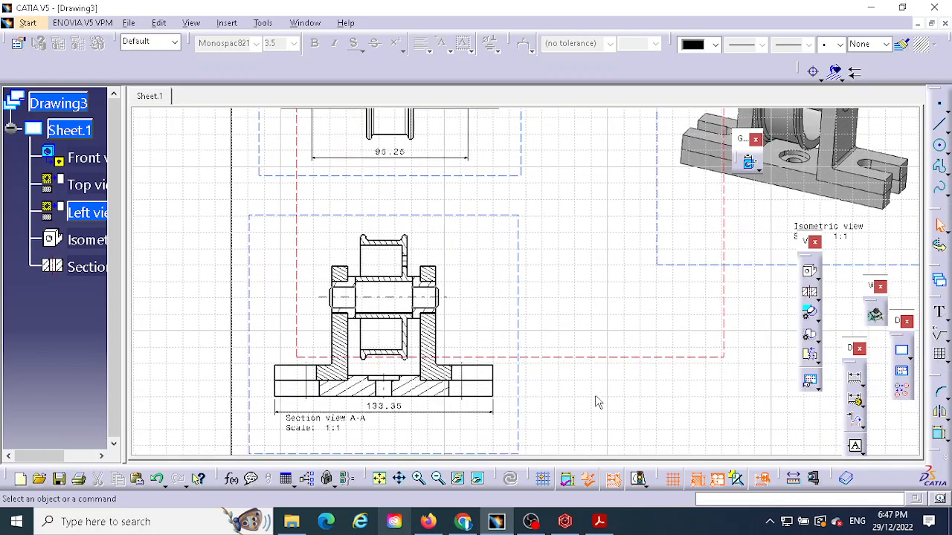
middle_drag(601, 289, 590, 424)
middle_drag(590, 247, 574, 424)
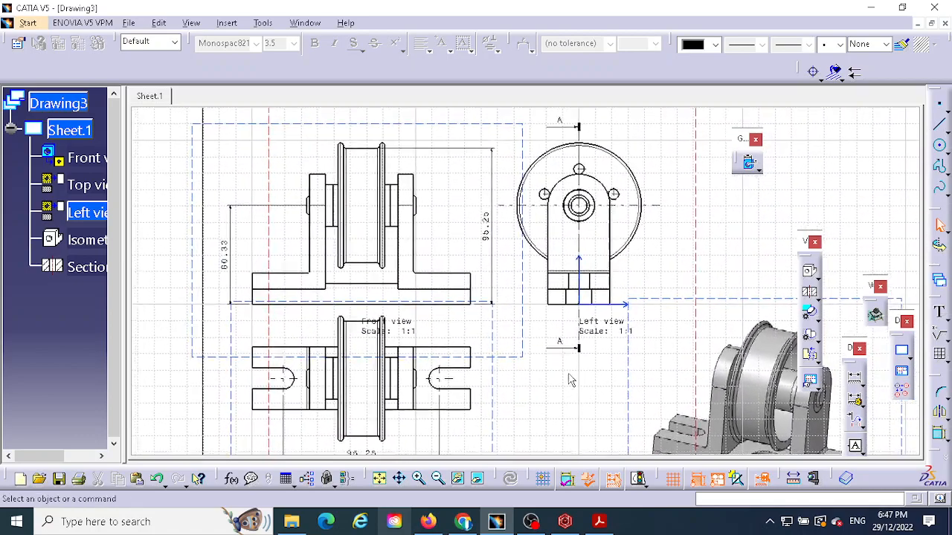
click(491, 253)
key(Delete)
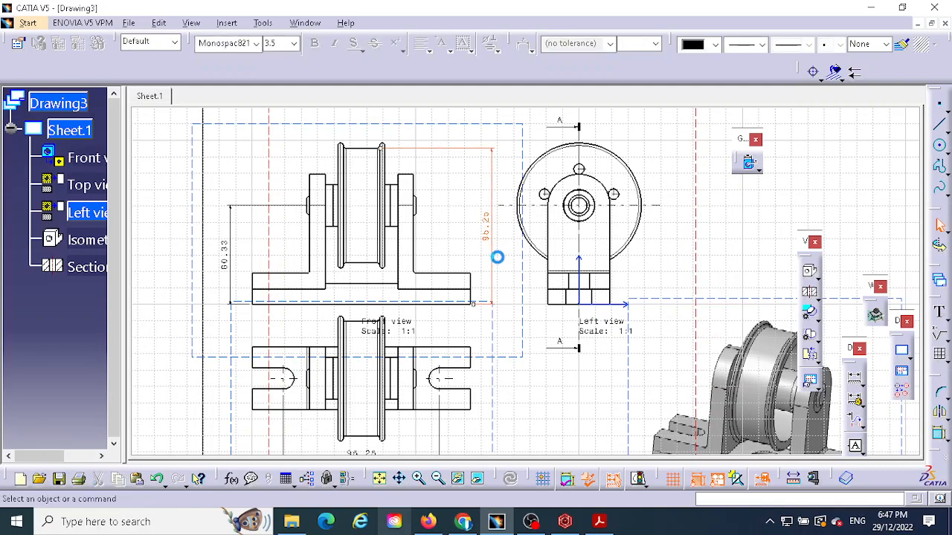
Step: Dimension the height from the base's underside to the roller's upper running surface in section view A-A, placing it right of the view
mouse_move(526, 334)
middle_down()
mouse_move(560, 227)
mouse_move(565, 119)
middle_up()
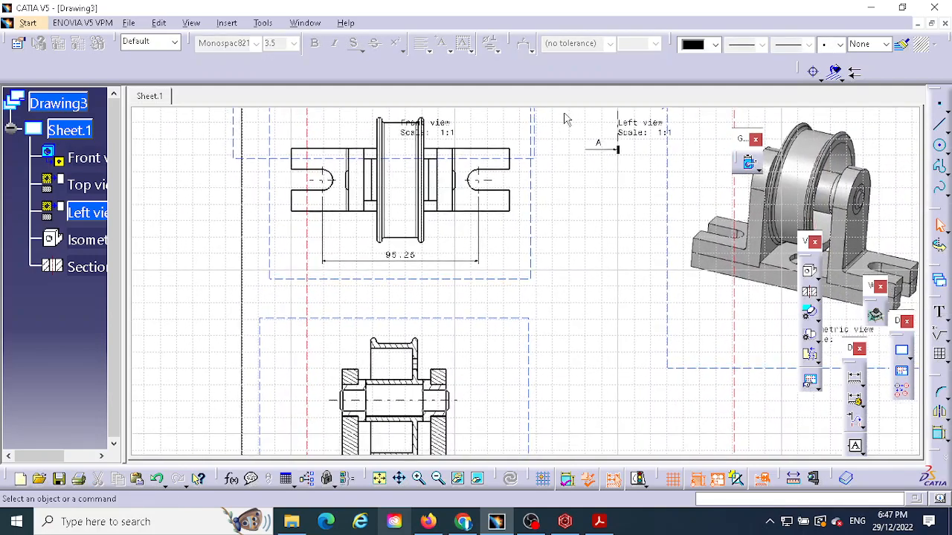
middle_drag(496, 317, 509, 146)
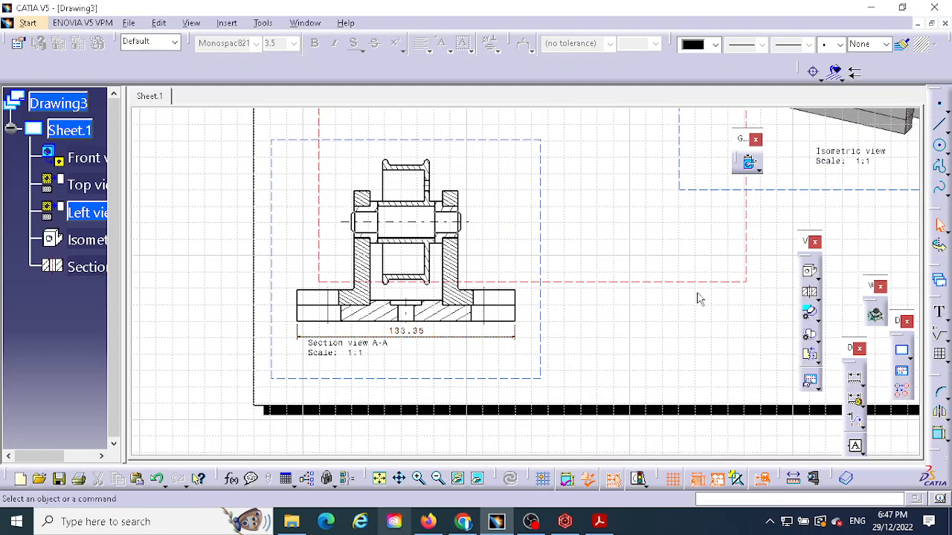
click(854, 379)
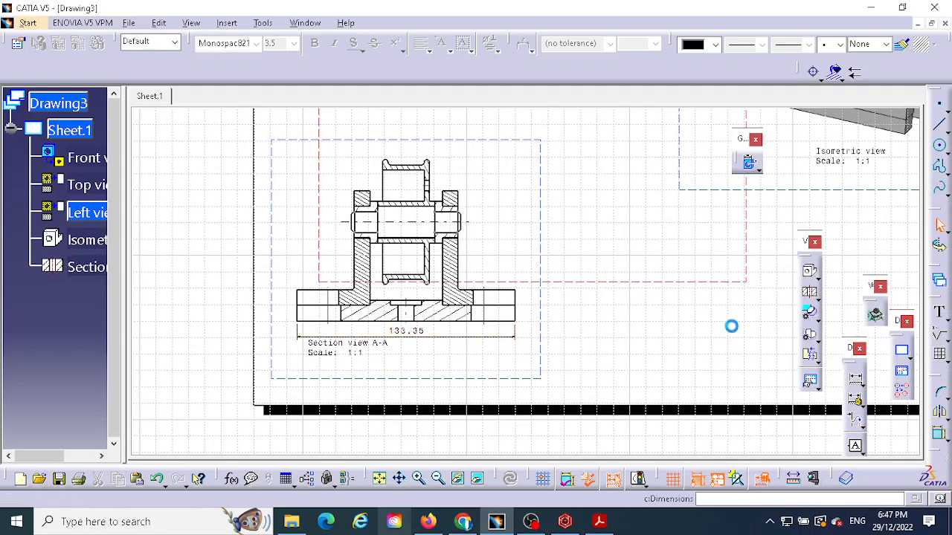
click(511, 324)
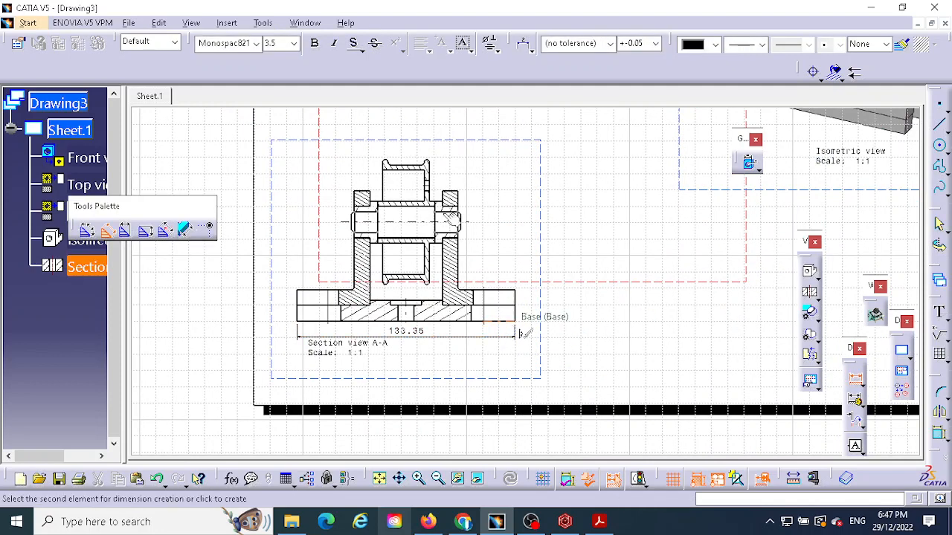
click(417, 168)
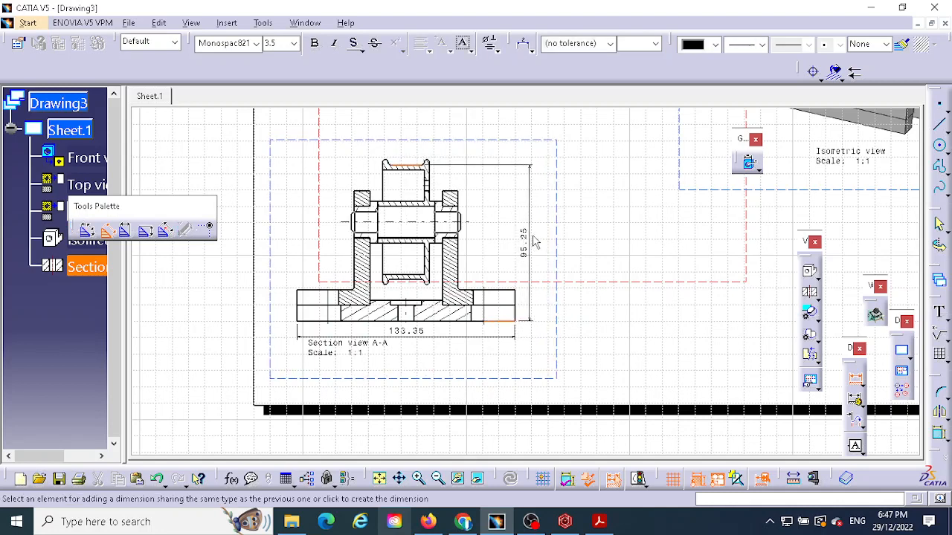
click(539, 243)
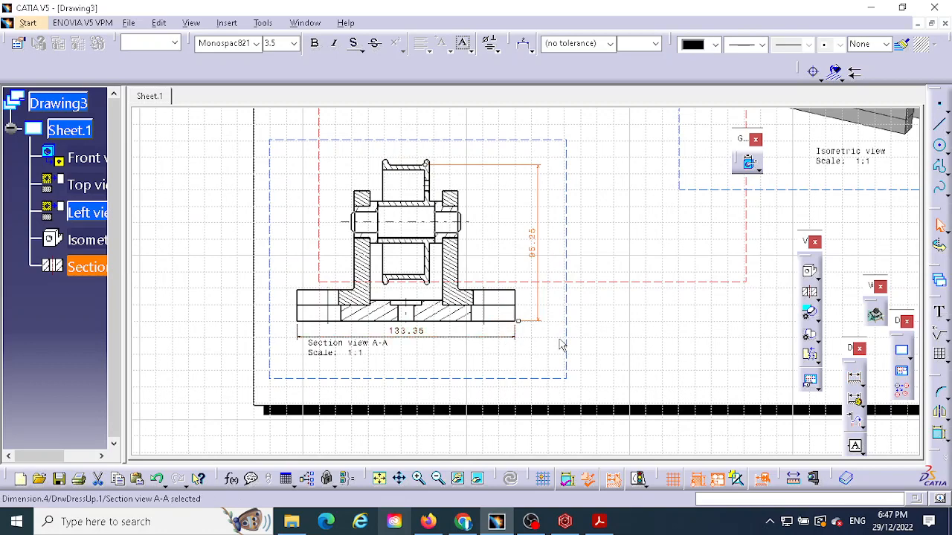
middle_drag(586, 323, 463, 352)
click(536, 366)
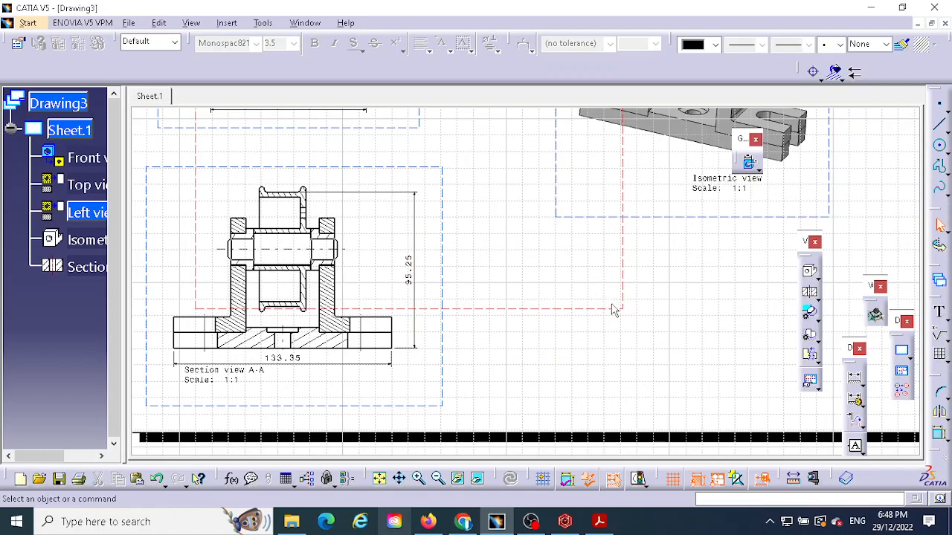
Step: Create a frame and title block in the sheet background using the Drawing Titleblock Sample 2 style
ctrl+middle_drag(549, 298, 526, 373)
mouse_move(606, 292)
middle_down()
mouse_move(491, 339)
mouse_move(442, 387)
middle_up()
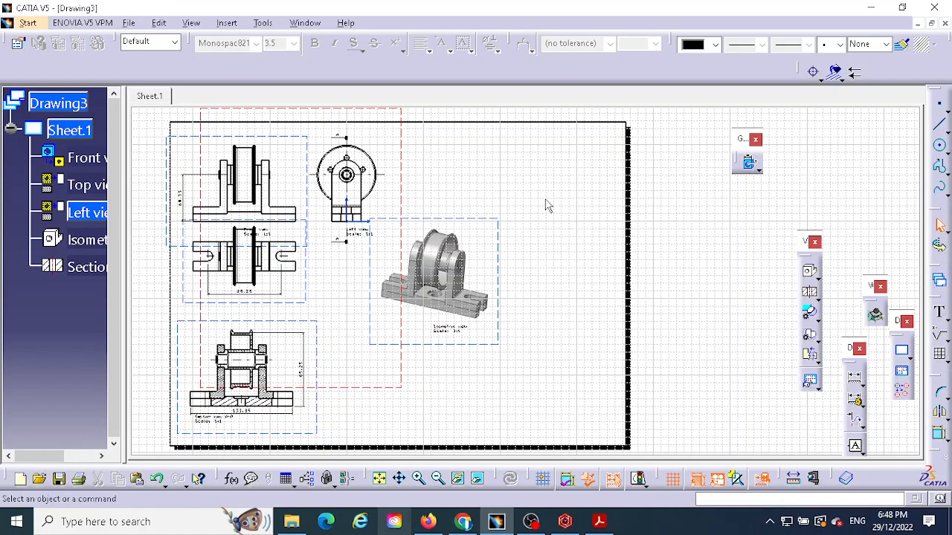
mouse_move(551, 206)
middle_down()
mouse_move(599, 211)
mouse_move(608, 193)
middle_up()
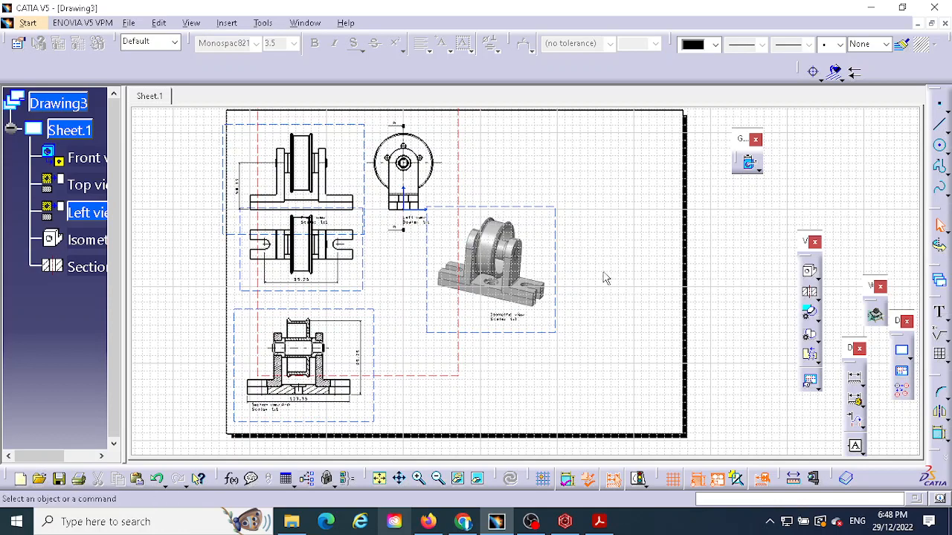
click(158, 23)
click(202, 386)
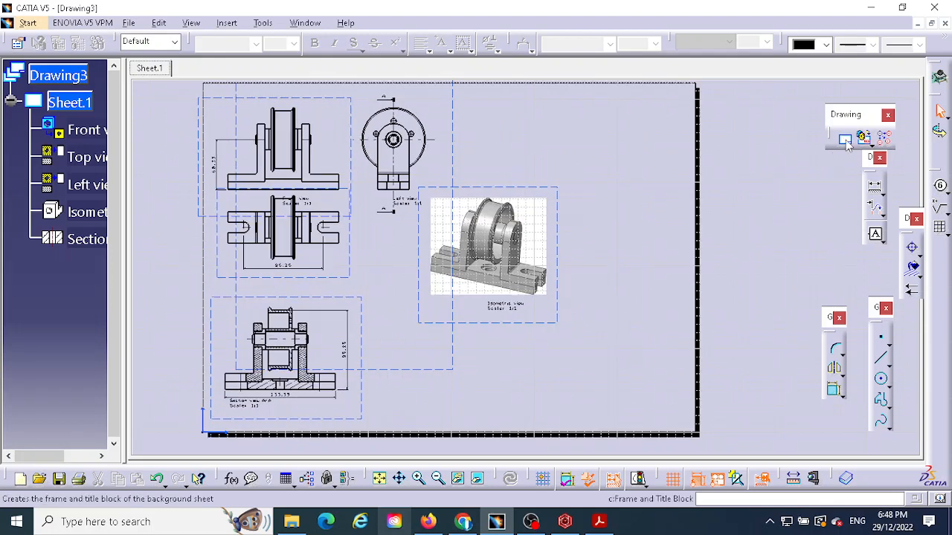
click(845, 141)
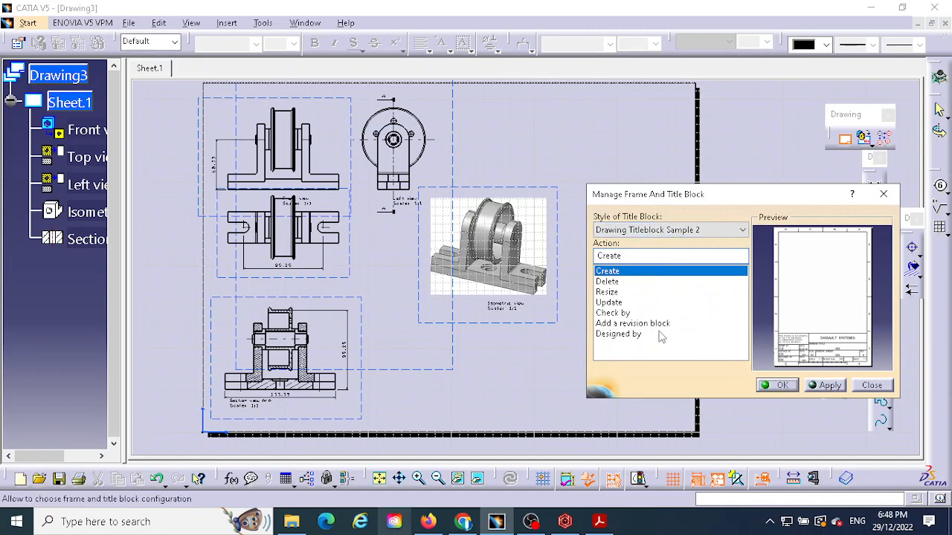
click(829, 385)
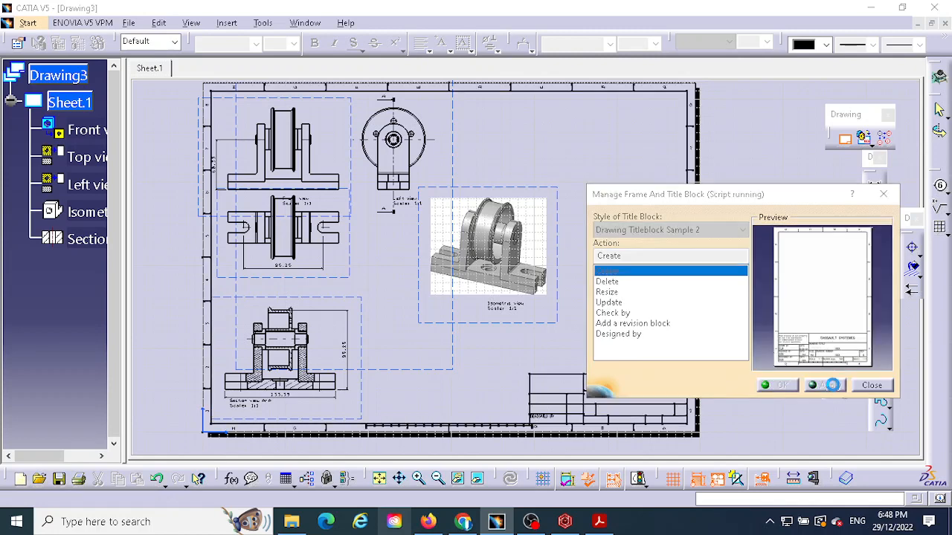
click(782, 385)
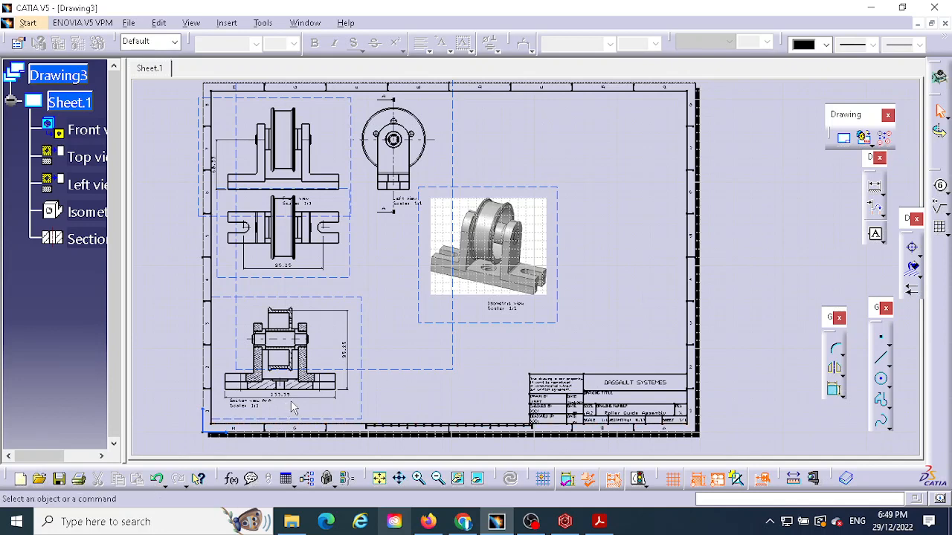
Step: Replace the company name DASSAULT SYSTEMES in the title block with BHM1612
click(632, 383)
double_click(631, 383)
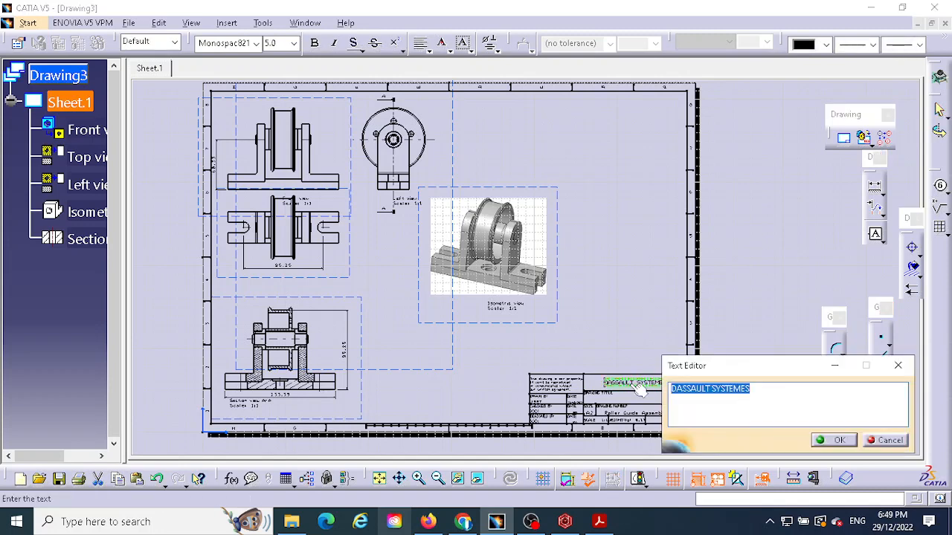
text(BHM)
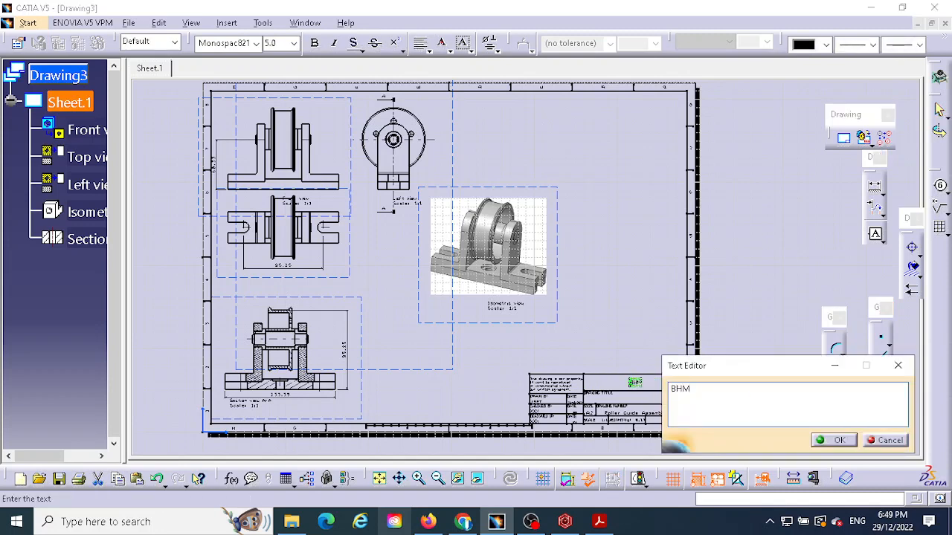
text(1612)
click(837, 441)
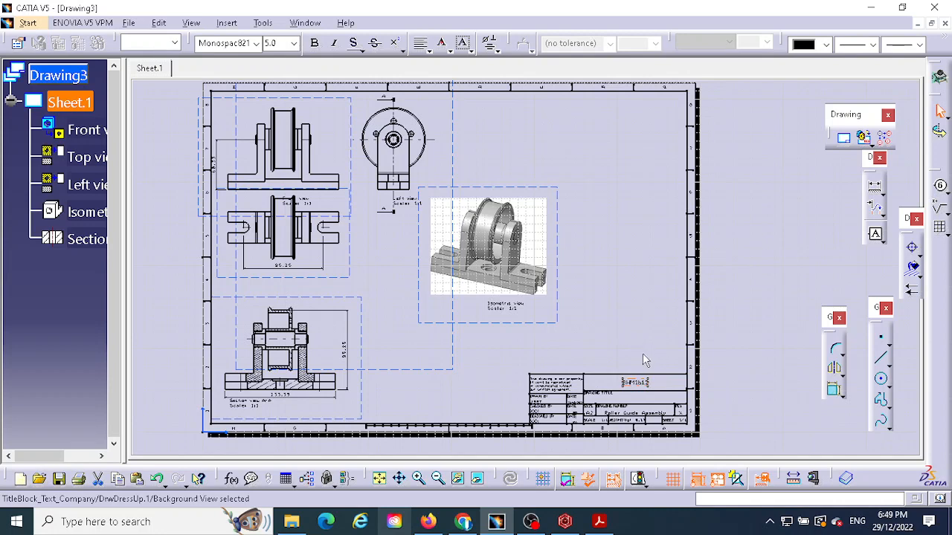
click(668, 388)
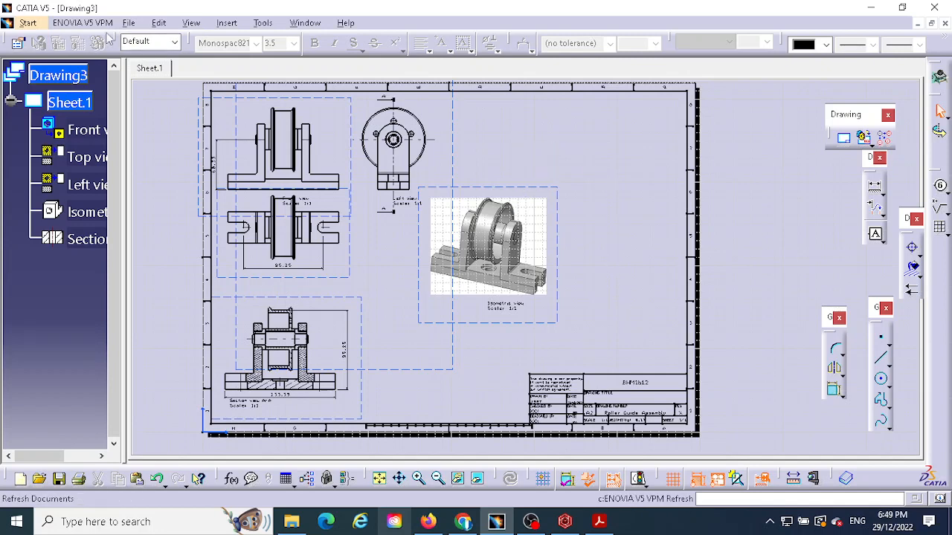
Step: Return to the working views and move the isometric view up beside the left view, near the sheet's upper edge
click(134, 25)
mouse_move(158, 23)
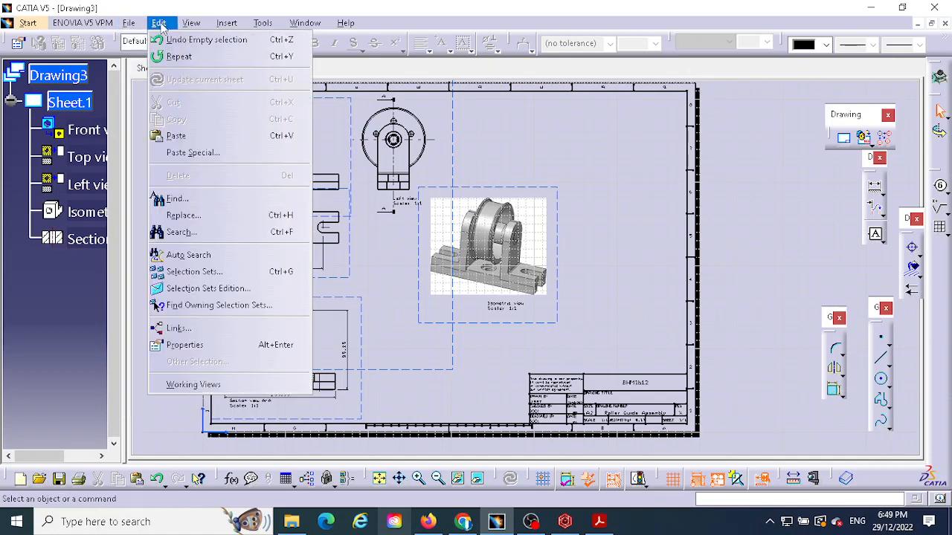
click(192, 385)
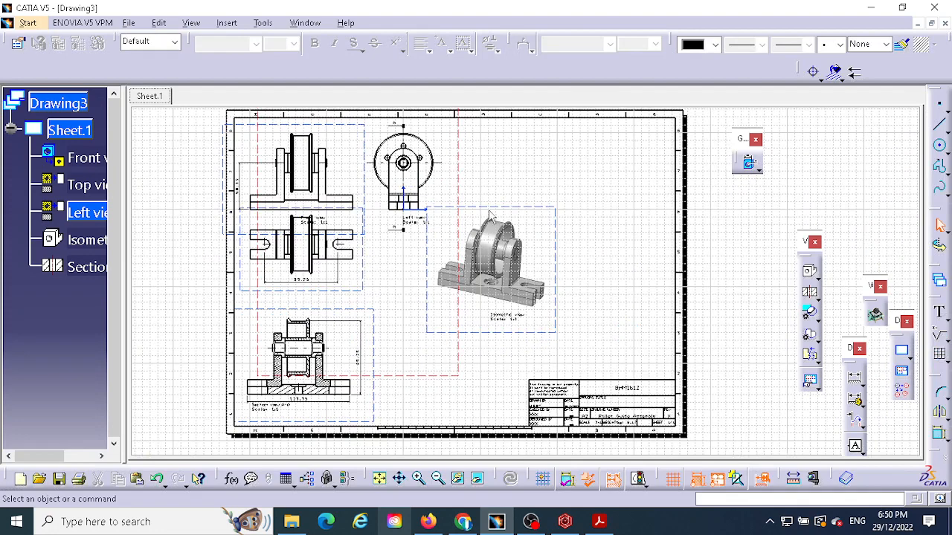
click(518, 206)
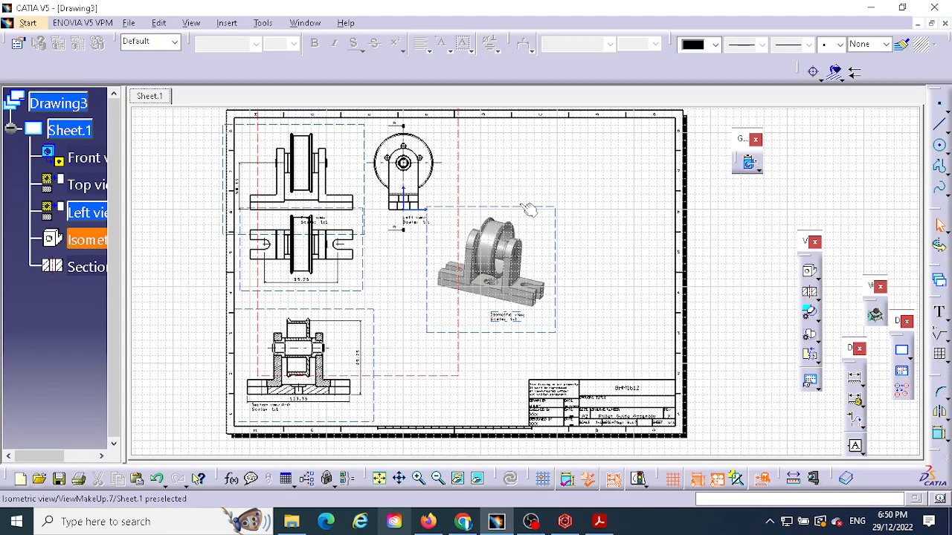
drag(518, 206, 563, 124)
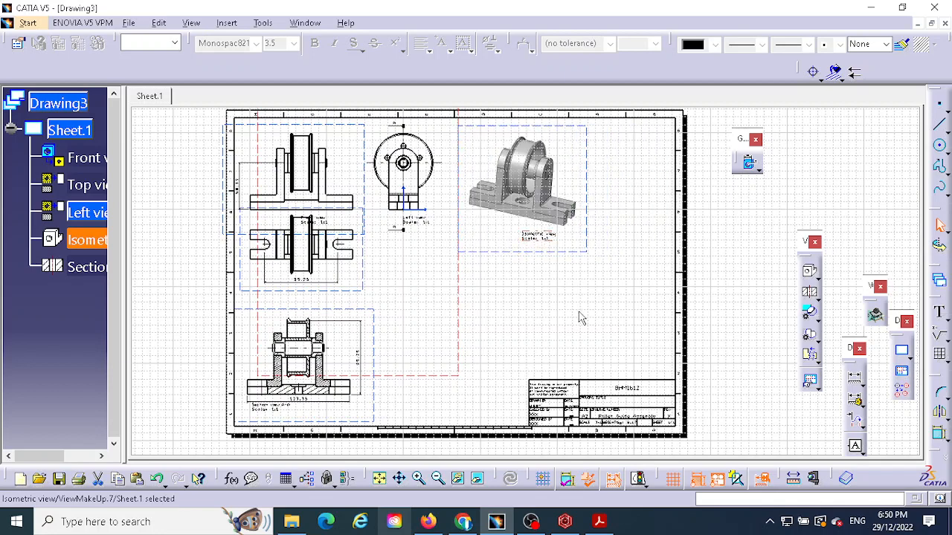